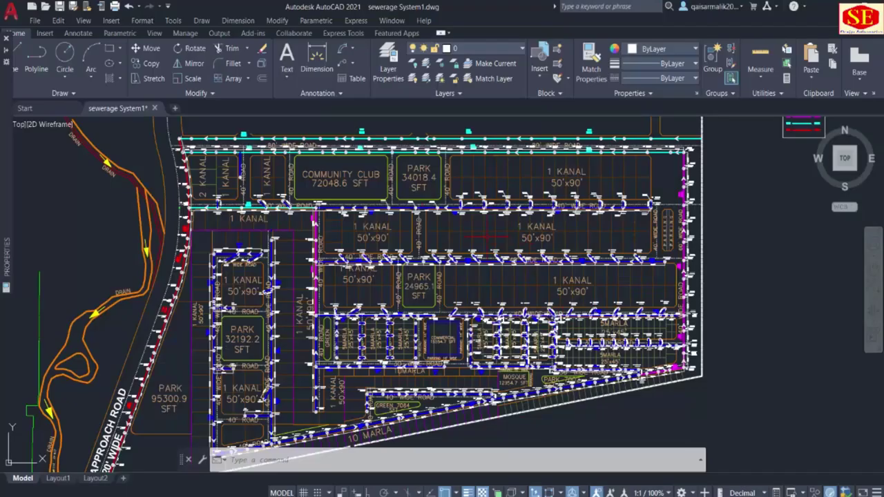
Examine the manhole labels, invert levels, coordinates, pipe slopes and spacing dimensions along the roads of the completed sewerage layout.
{"action": "scroll", "coordinate": [243, 252], "scroll_direction": "up", "scroll_amount": 8}
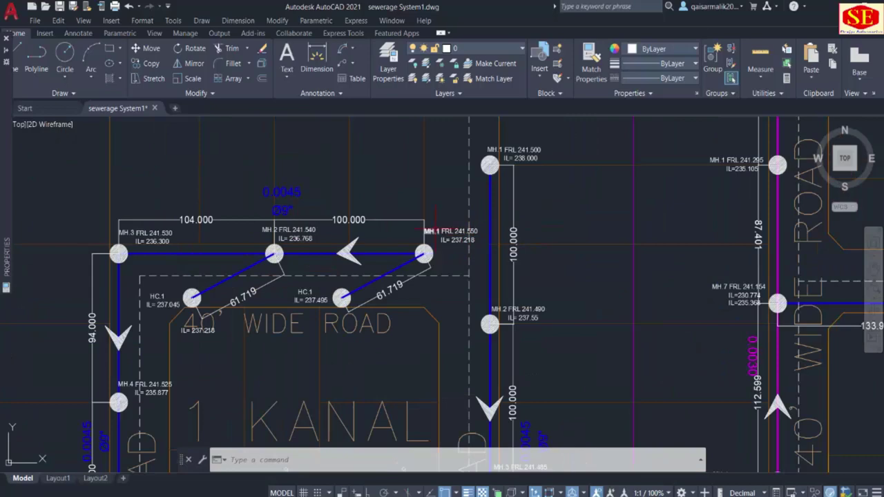
{"action": "scroll", "coordinate": [442, 230], "scroll_direction": "up", "scroll_amount": 3}
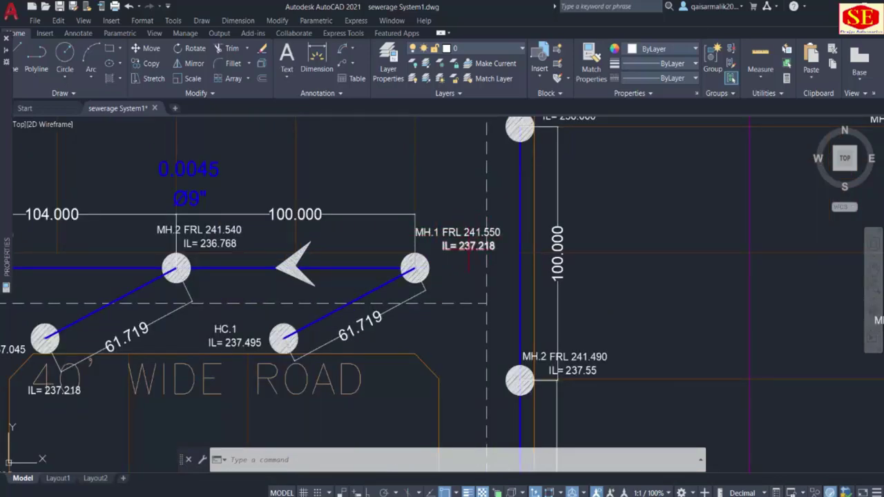
{"action": "scroll", "coordinate": [469, 250], "scroll_direction": "down", "scroll_amount": 2}
{"action": "scroll", "coordinate": [489, 275], "scroll_direction": "up", "scroll_amount": 2}
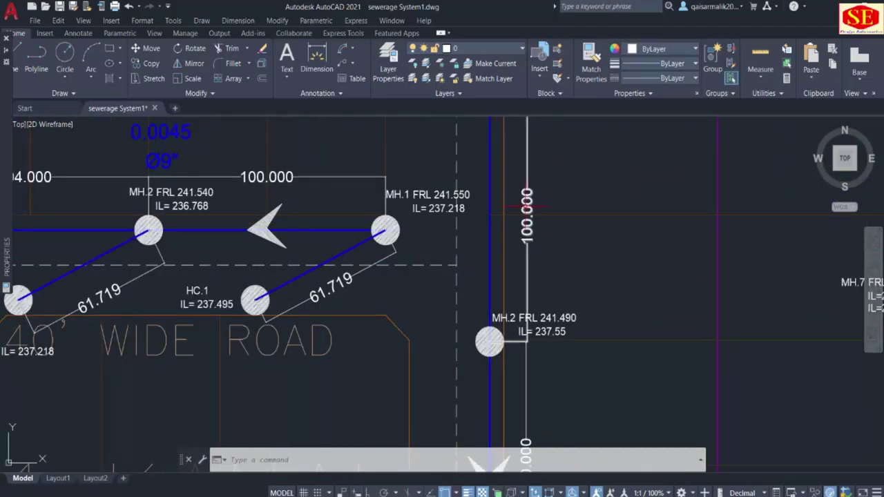
{"action": "scroll", "coordinate": [525, 265], "scroll_direction": "down", "scroll_amount": 2}
{"action": "scroll", "coordinate": [430, 311], "scroll_direction": "down", "scroll_amount": 5}
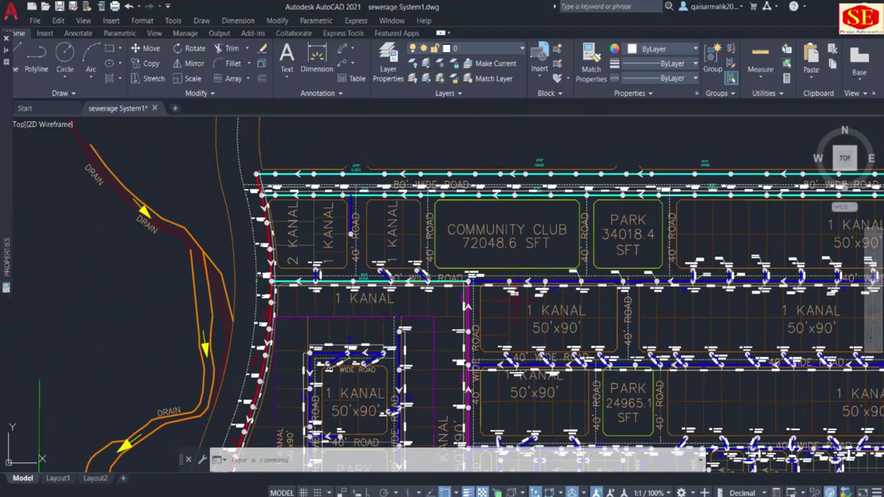
{"action": "scroll", "coordinate": [584, 266], "scroll_direction": "up", "scroll_amount": 6}
{"action": "middle_click_drag", "start_coordinate": [727, 222], "coordinate": [554, 292]}
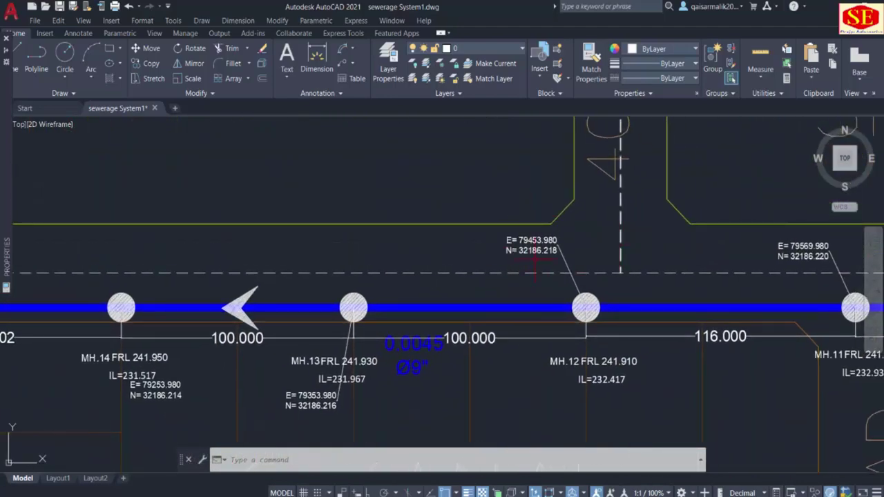
{"action": "scroll", "coordinate": [449, 243], "scroll_direction": "down", "scroll_amount": 5}
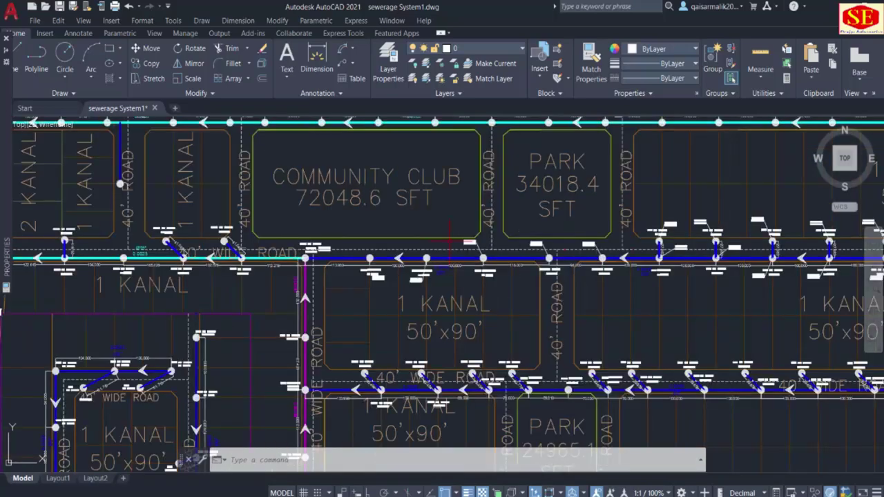
Inspect the house connection and manhole annotations HC.11 to HC.14 along the 40' wide road, and the overall network layout.
{"action": "scroll", "coordinate": [450, 243], "scroll_direction": "down", "scroll_amount": 3}
{"action": "scroll", "coordinate": [442, 336], "scroll_direction": "up", "scroll_amount": 6}
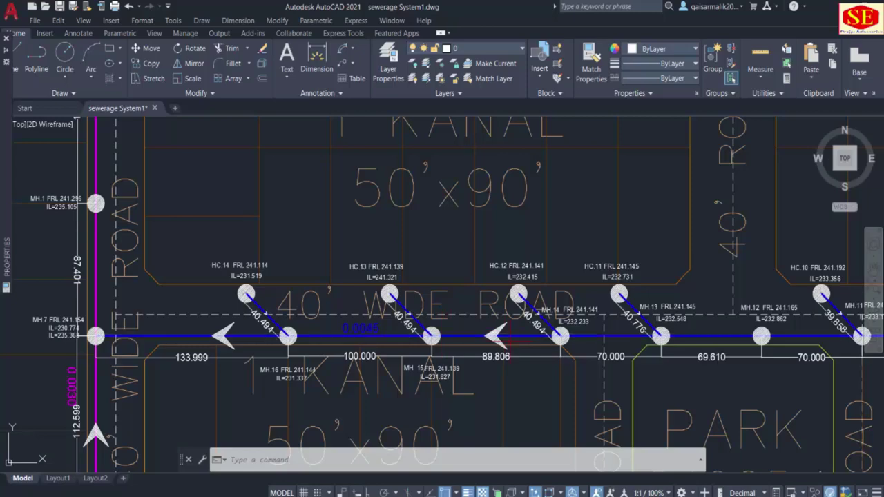
{"action": "scroll", "coordinate": [599, 333], "scroll_direction": "up", "scroll_amount": 2}
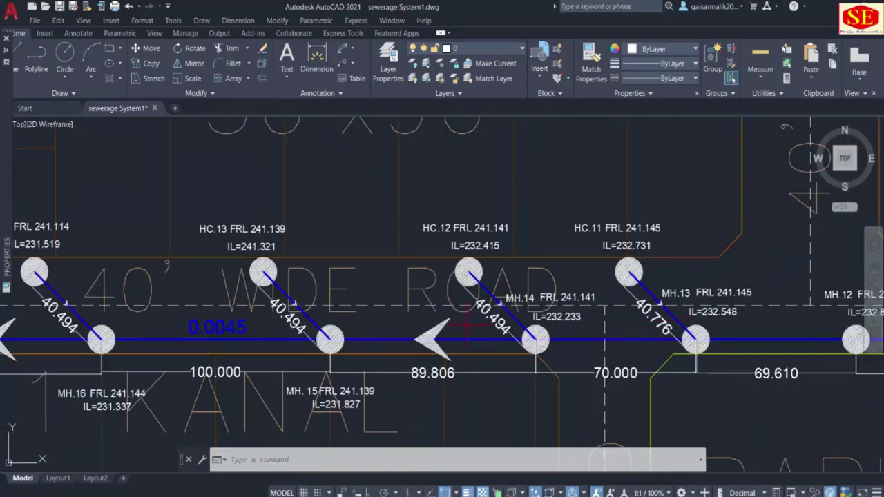
{"action": "scroll", "coordinate": [468, 325], "scroll_direction": "up", "scroll_amount": 2}
{"action": "scroll", "coordinate": [518, 294], "scroll_direction": "down", "scroll_amount": 10}
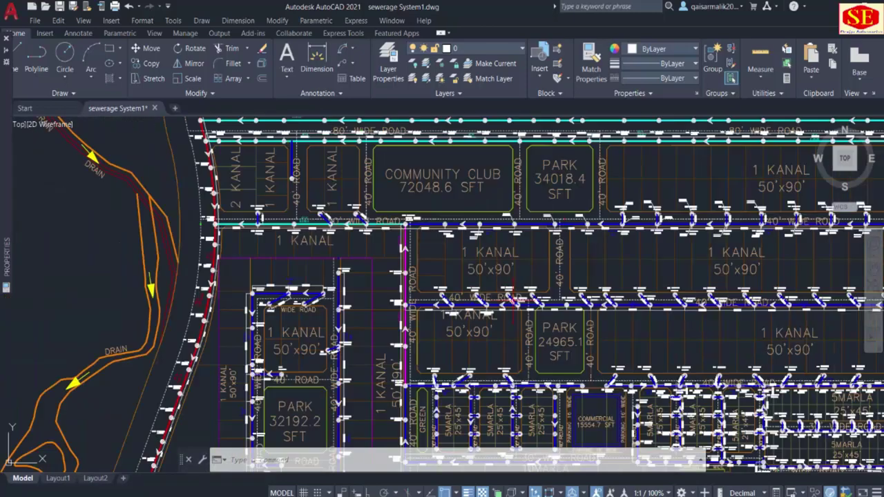
{"action": "scroll", "coordinate": [515, 298], "scroll_direction": "up", "scroll_amount": 2}
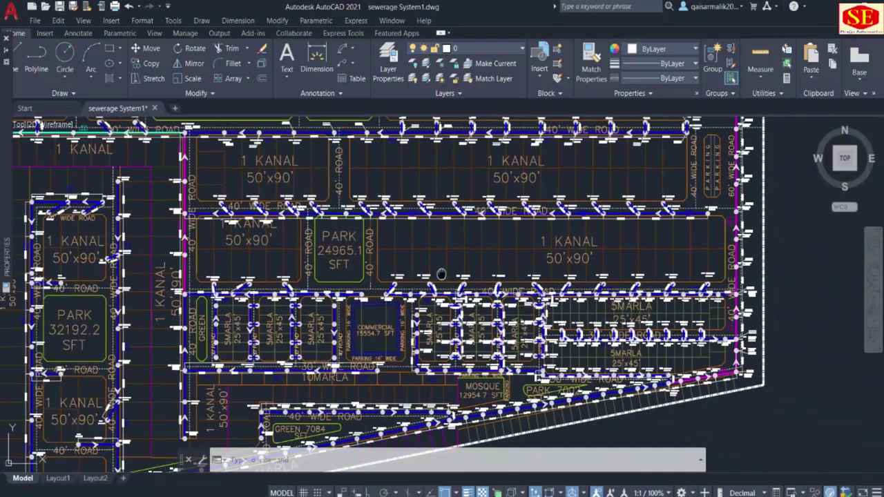
{"action": "middle_click_drag", "start_coordinate": [446, 272], "coordinate": [490, 261]}
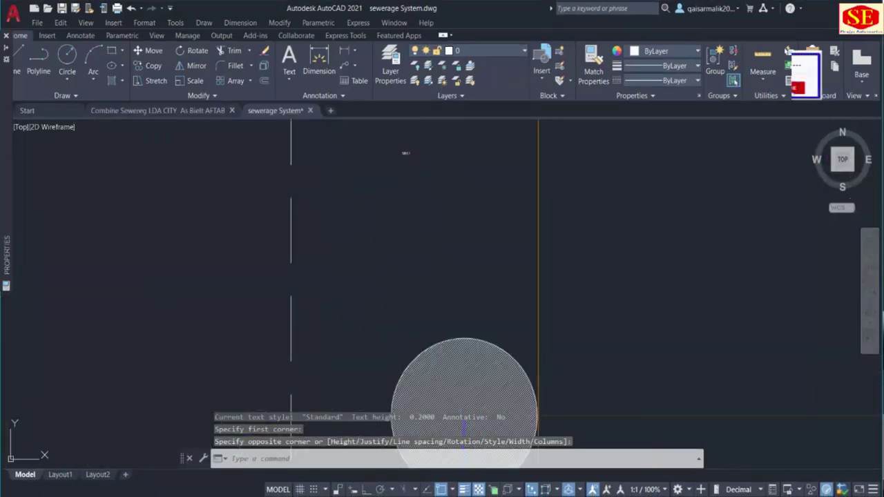
Scale the tiny MH.1 text above the manhole by a factor of 5.
{"action": "type", "text": "sc"}
{"action": "key", "text": "Return"}
{"action": "left_click", "coordinate": [406, 153]}
{"action": "key", "text": "Return"}
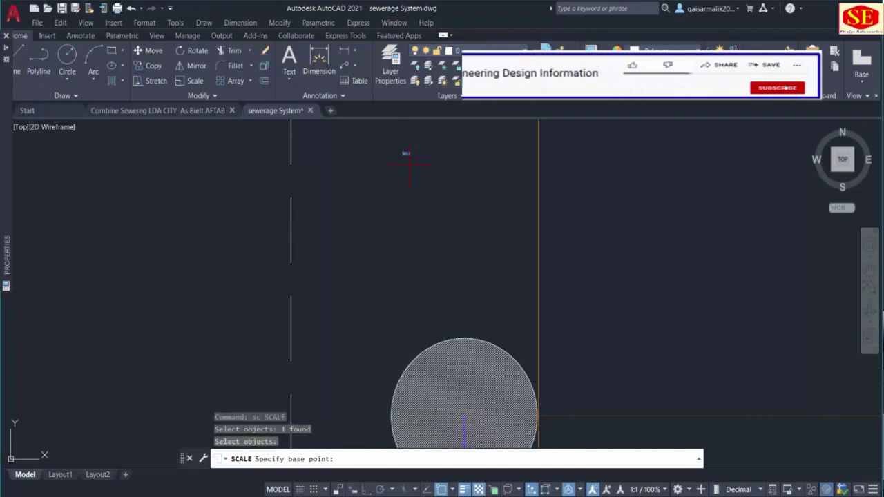
{"action": "left_click", "coordinate": [408, 154]}
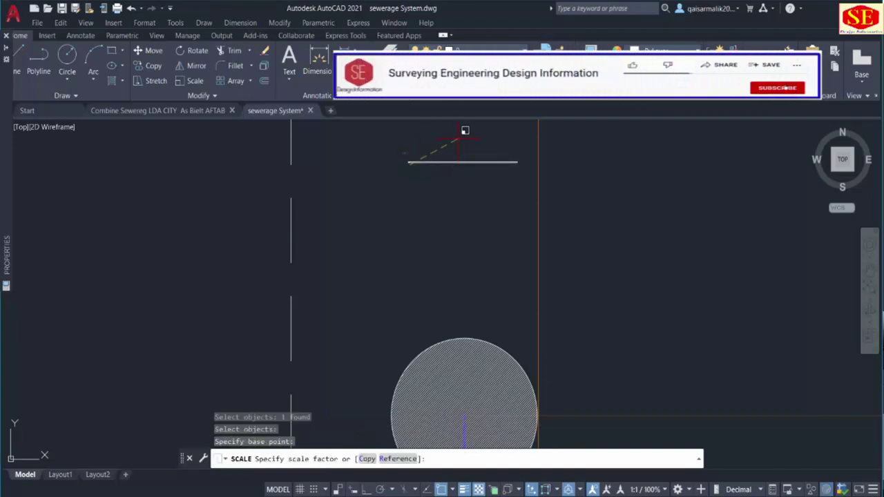
{"action": "type", "text": "5"}
{"action": "key", "text": "Return"}
{"action": "scroll", "coordinate": [422, 244], "scroll_direction": "down", "scroll_amount": 3}
{"action": "scroll", "coordinate": [424, 215], "scroll_direction": "up", "scroll_amount": 2}
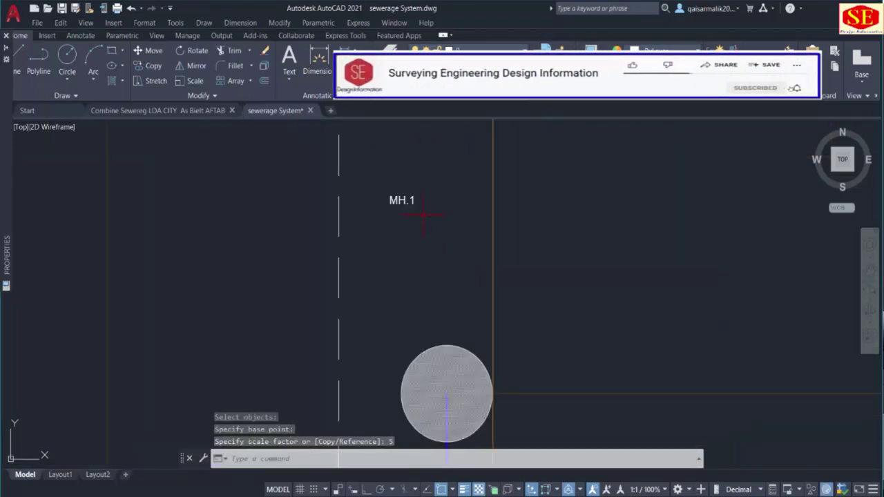
Move the MH.1 text down to a spot closer above the manhole circle.
{"action": "type", "text": "m"}
{"action": "key", "text": "Return"}
{"action": "left_click", "coordinate": [404, 201]}
{"action": "key", "text": "Return"}
{"action": "left_click", "coordinate": [407, 231]}
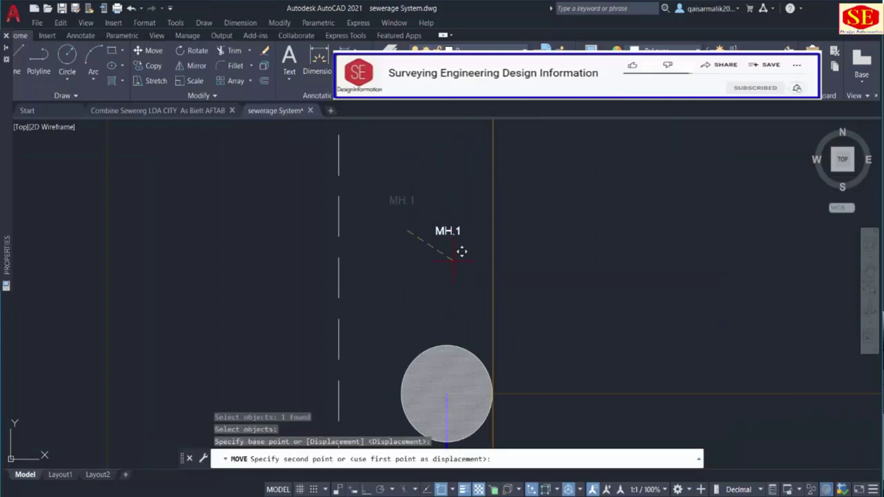
{"action": "left_click", "coordinate": [446, 328]}
Enlarge the MH.1 text again with a scale factor of 3.
{"action": "type", "text": "sc"}
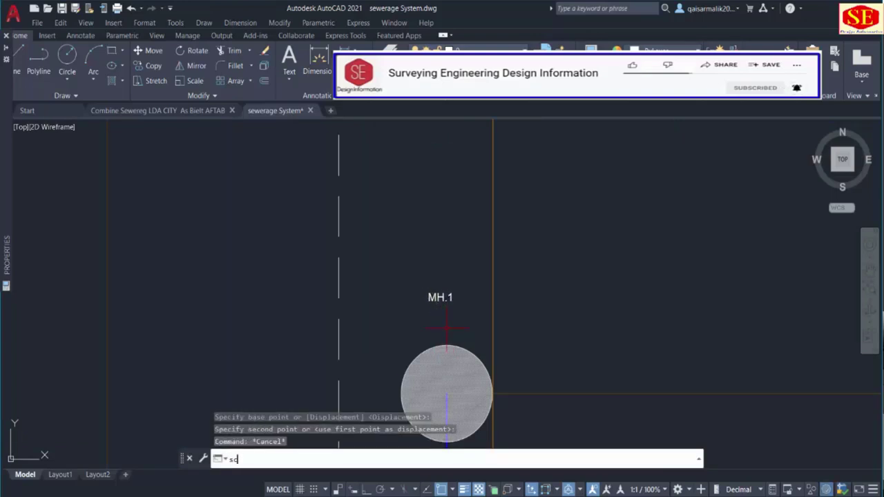
{"action": "key", "text": "Return"}
{"action": "left_click", "coordinate": [442, 300]}
{"action": "key", "text": "Return"}
{"action": "left_click", "coordinate": [429, 301]}
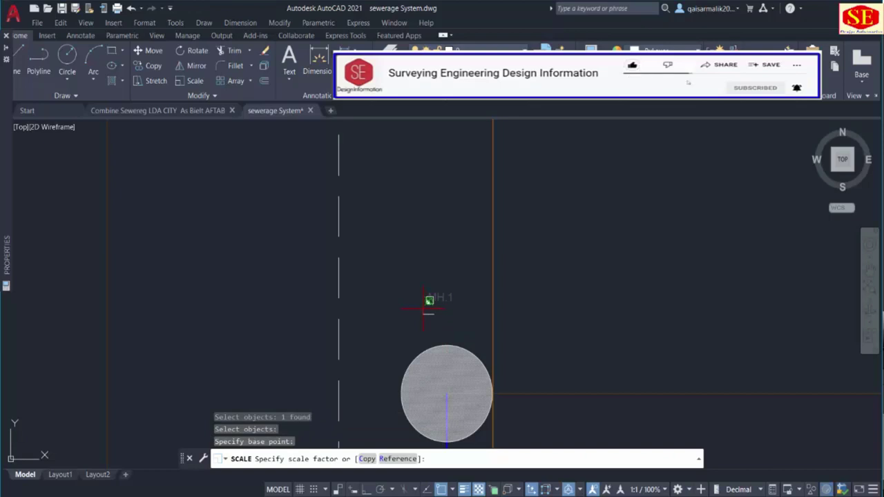
{"action": "type", "text": "3"}
{"action": "key", "text": "Return"}
Move the enlarged MH.1 label so it sits directly above the manhole circle.
{"action": "type", "text": "m"}
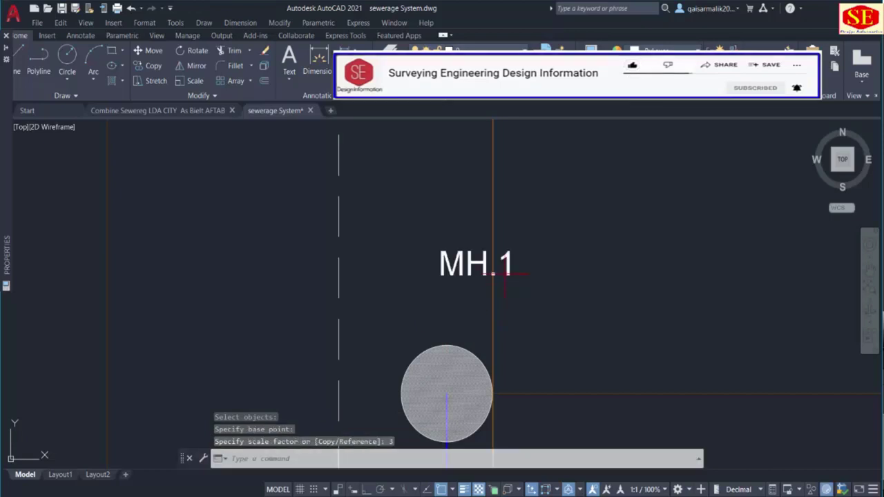
{"action": "key", "text": "Return"}
{"action": "left_click", "coordinate": [475, 264]}
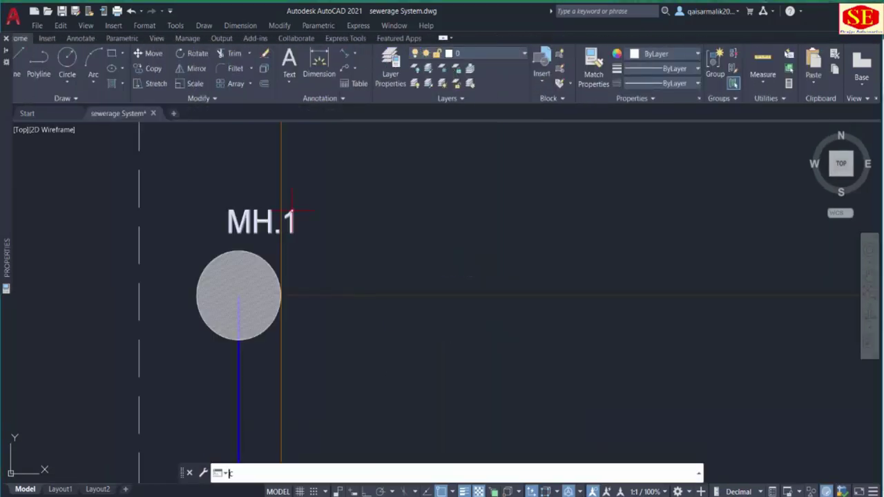
Copy the MH.1 label horizontally to a spot right beside the original.
{"action": "type", "text": "co"}
{"action": "key", "text": "Return"}
{"action": "left_click", "coordinate": [268, 222]}
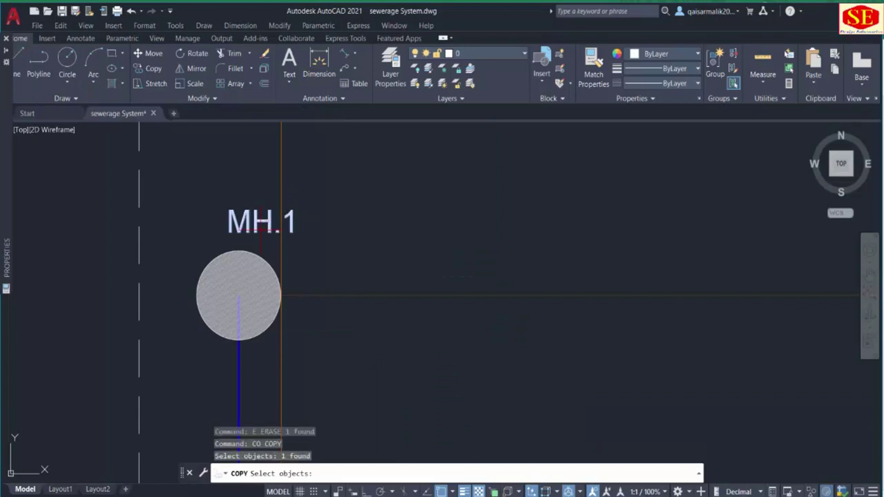
{"action": "key", "text": "Return"}
{"action": "left_click", "coordinate": [261, 235]}
{"action": "left_click", "coordinate": [338, 234]}
{"action": "key", "text": "Escape"}
Replace the text of the copied label beside MH.1 with "FRL 241.500".
{"action": "scroll", "coordinate": [411, 241], "scroll_direction": "down", "scroll_amount": 2}
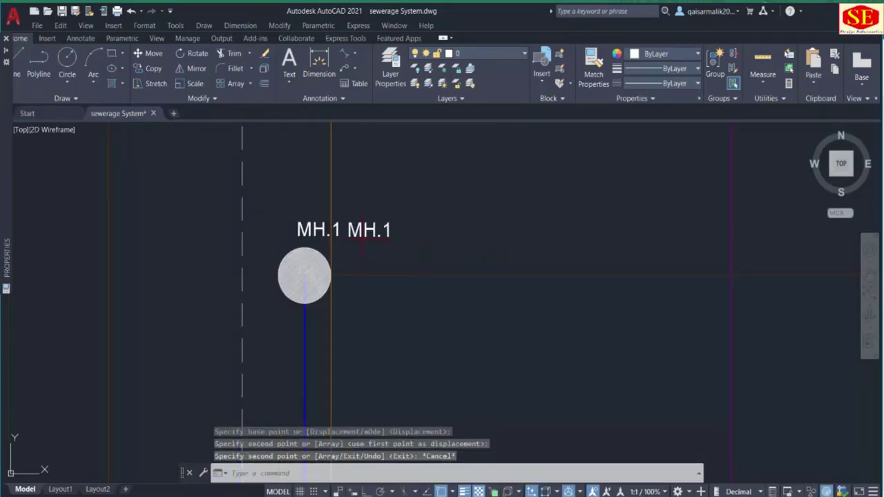
{"action": "scroll", "coordinate": [280, 188], "scroll_direction": "down", "scroll_amount": 3}
{"action": "middle_click_drag", "start_coordinate": [279, 335], "coordinate": [291, 132]}
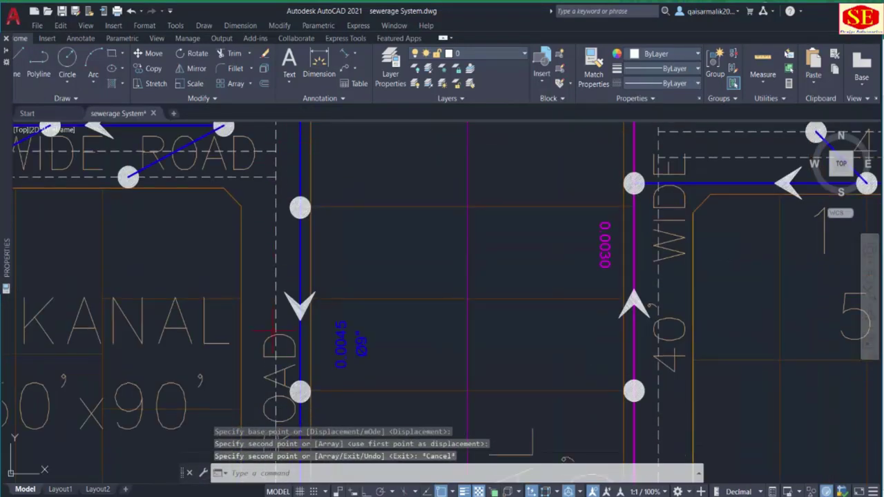
{"action": "middle_click_drag", "start_coordinate": [261, 181], "coordinate": [269, 390]}
{"action": "scroll", "coordinate": [298, 219], "scroll_direction": "up", "scroll_amount": 3}
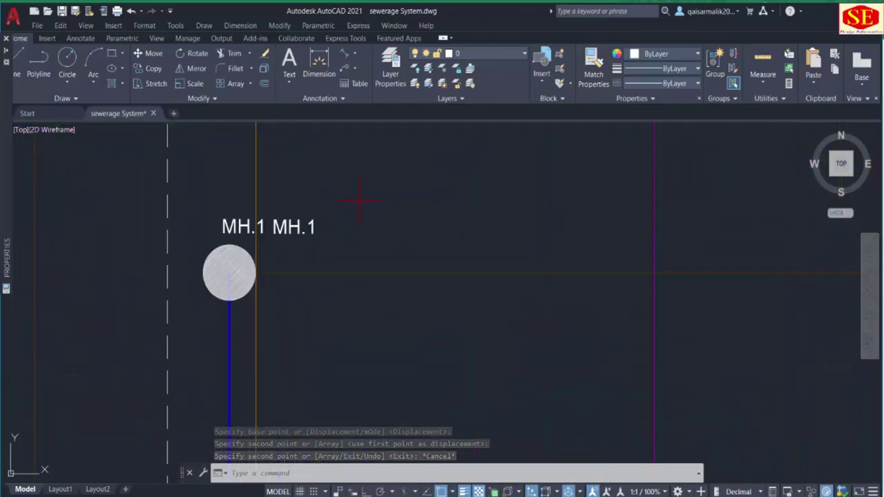
{"action": "double_click", "coordinate": [276, 228]}
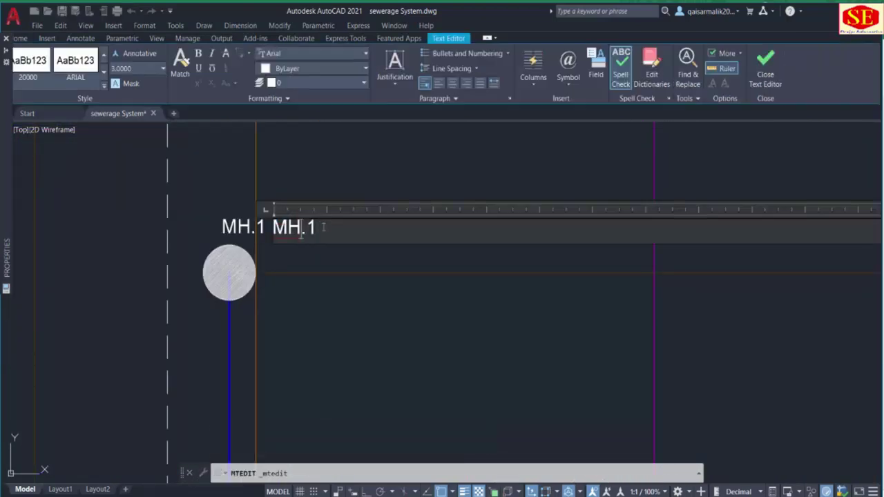
{"action": "left_click", "coordinate": [274, 229]}
{"action": "left_click_drag", "start_coordinate": [350, 227], "coordinate": [250, 230]}
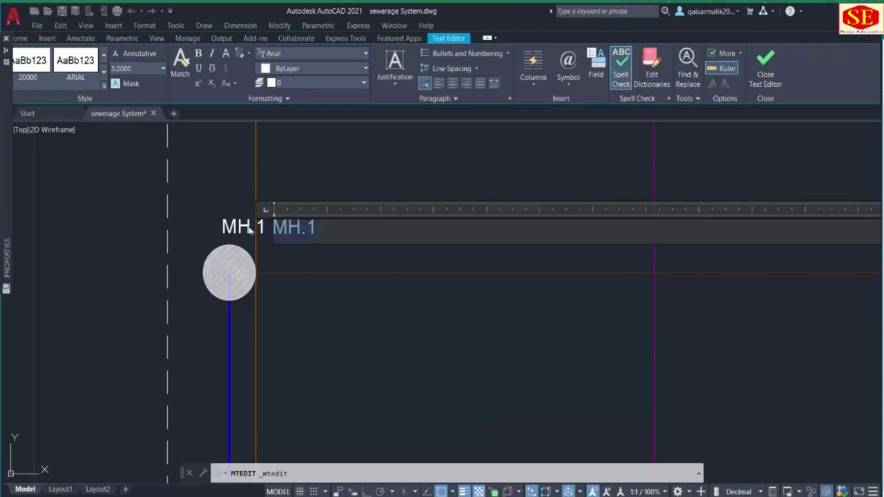
{"action": "type", "text": "FRL 241.500"}
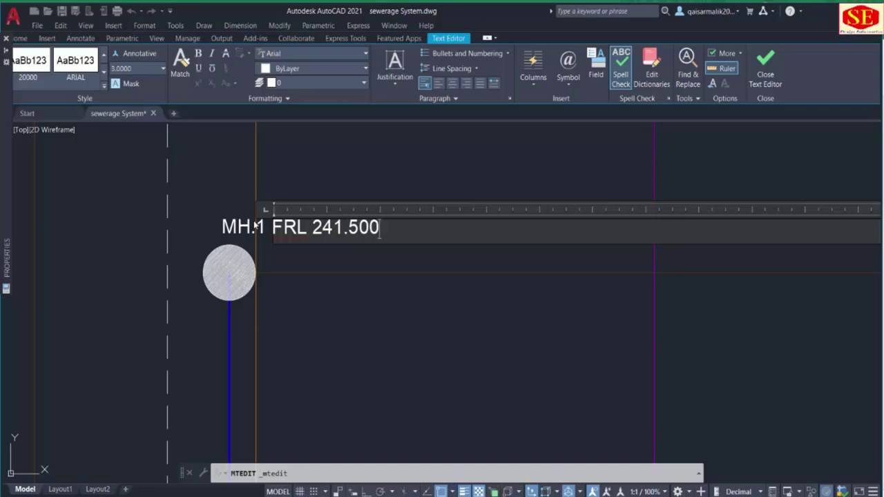
{"action": "left_click", "coordinate": [270, 275]}
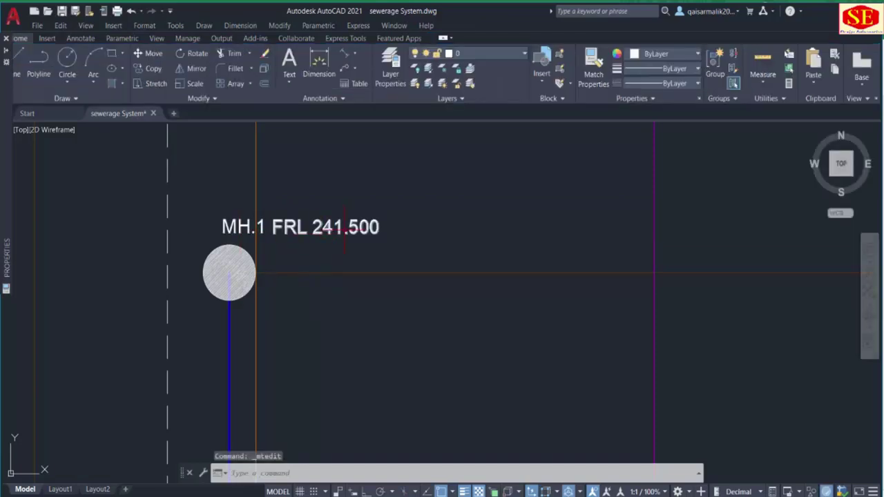
Add a vertical linear dimension from manhole MH.1 to the next manhole below, placing it just east of the blue sewer line.
{"action": "middle_click_drag", "start_coordinate": [348, 243], "coordinate": [348, 194]}
{"action": "scroll", "coordinate": [348, 194], "scroll_direction": "down", "scroll_amount": 2}
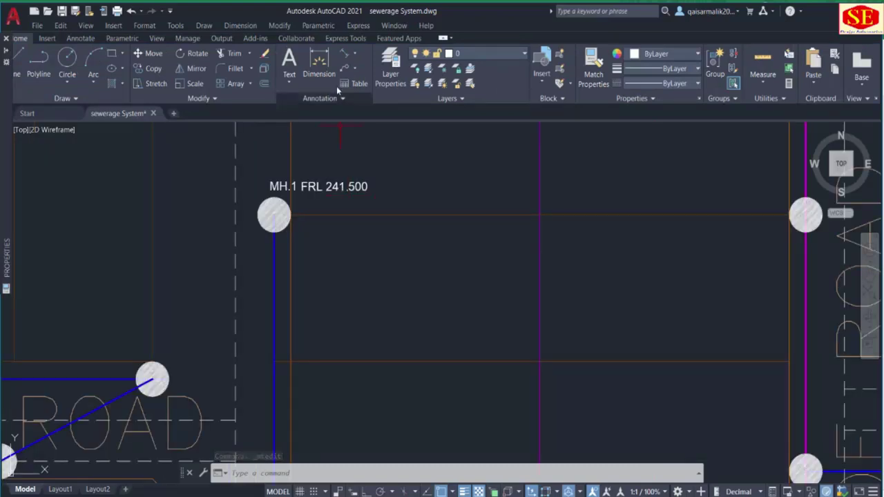
{"action": "left_click", "coordinate": [354, 53]}
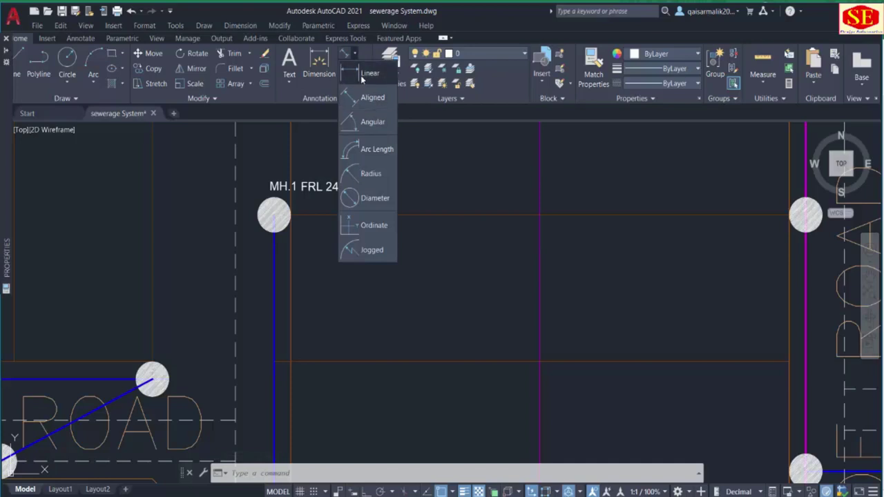
{"action": "left_click", "coordinate": [362, 75]}
{"action": "left_click", "coordinate": [274, 215]}
{"action": "middle_click_drag", "start_coordinate": [281, 277], "coordinate": [278, 160]}
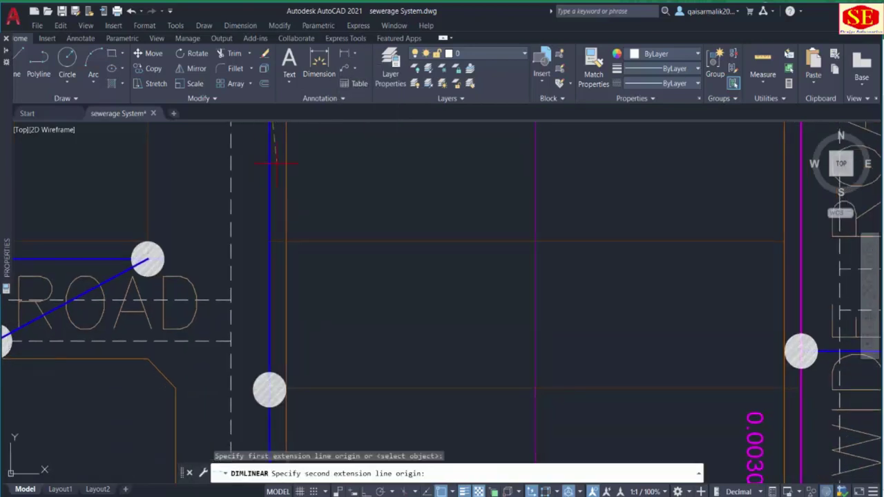
{"action": "scroll", "coordinate": [278, 162], "scroll_direction": "down", "scroll_amount": 2}
{"action": "left_click", "coordinate": [272, 304]}
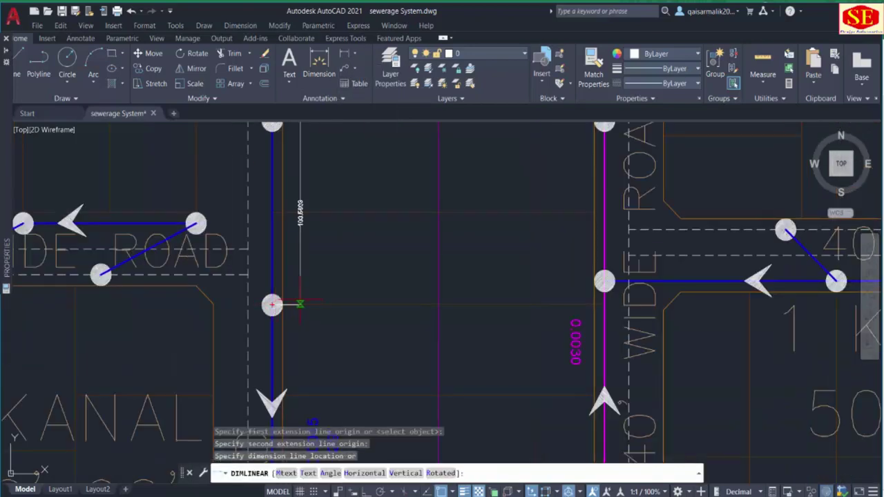
{"action": "scroll", "coordinate": [299, 301], "scroll_direction": "up", "scroll_amount": 2}
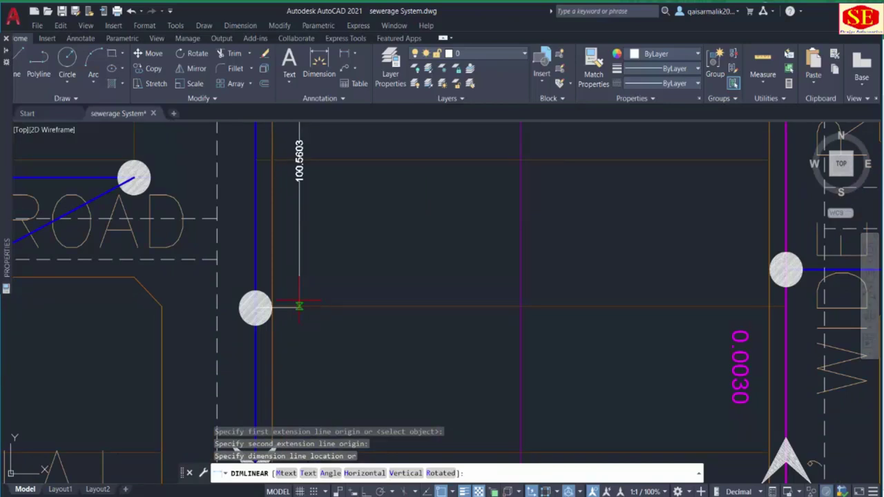
{"action": "left_click", "coordinate": [299, 305]}
Dimension the distance between the second and third manholes on the blue line, placing it in line with the previous dimension.
{"action": "scroll", "coordinate": [306, 337], "scroll_direction": "down", "scroll_amount": 2}
{"action": "middle_click_drag", "start_coordinate": [306, 337], "coordinate": [306, 195]}
{"action": "key", "text": "Return"}
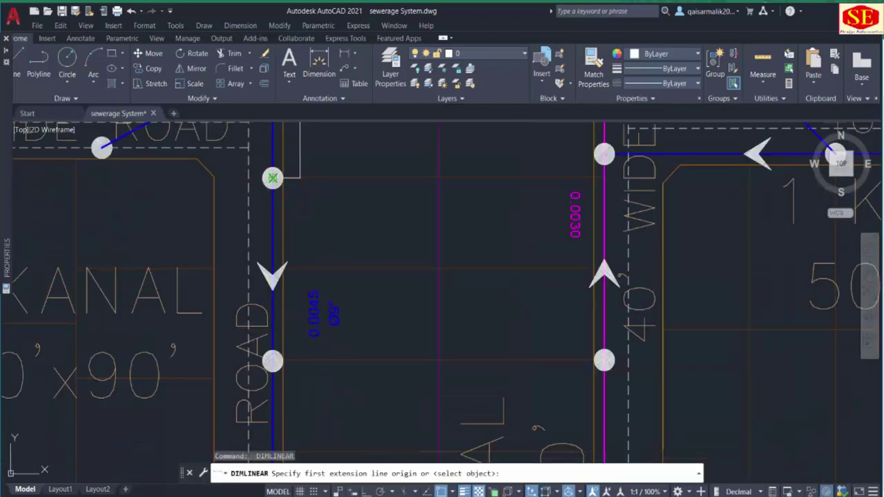
{"action": "left_click", "coordinate": [272, 178]}
{"action": "left_click", "coordinate": [273, 359]}
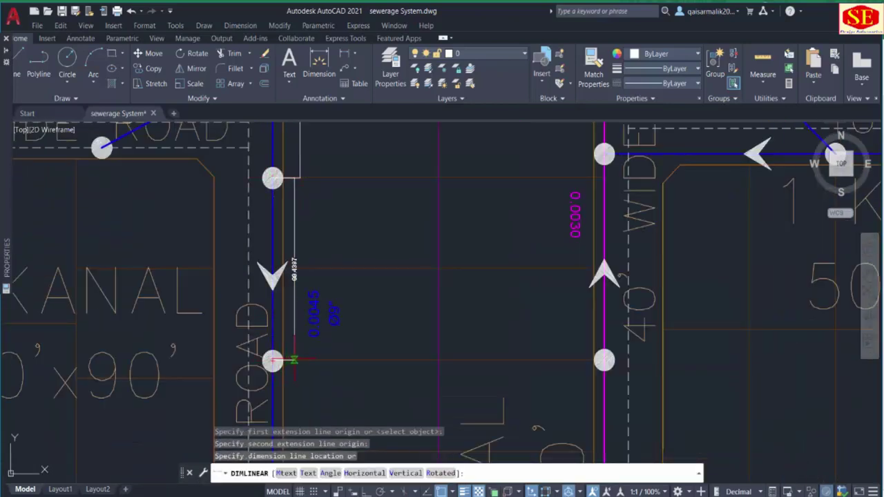
{"action": "left_click", "coordinate": [299, 360]}
Add a vertical linear dimension between the third and fourth manholes on the blue sewer line, aligned with the dimensions above.
{"action": "middle_click_drag", "start_coordinate": [299, 360], "coordinate": [272, 135]}
{"action": "key", "text": "Return"}
{"action": "left_click", "coordinate": [272, 135]}
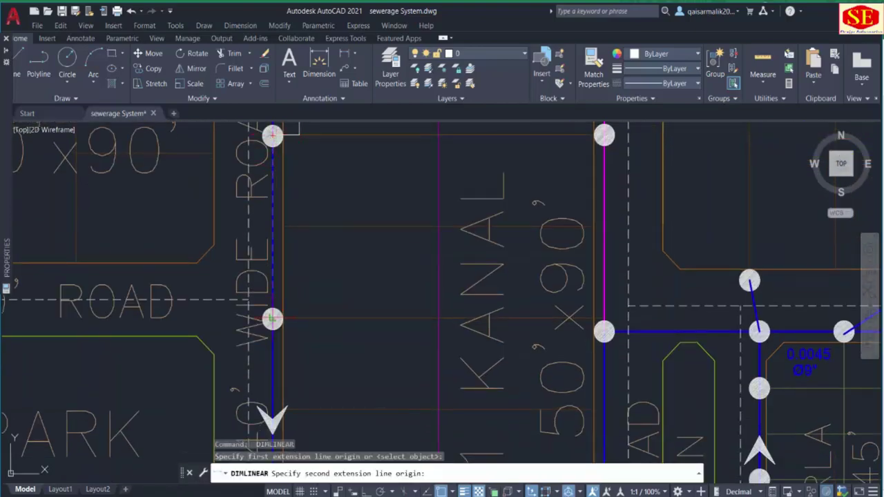
{"action": "left_click", "coordinate": [272, 318]}
{"action": "left_click", "coordinate": [298, 319]}
Dimension the vertical distance between the fourth and fifth manholes on the blue line, beside the park, continuing the same dimension column.
{"action": "middle_click_drag", "start_coordinate": [297, 338], "coordinate": [302, 174]}
{"action": "key", "text": "Return"}
{"action": "left_click", "coordinate": [277, 153]}
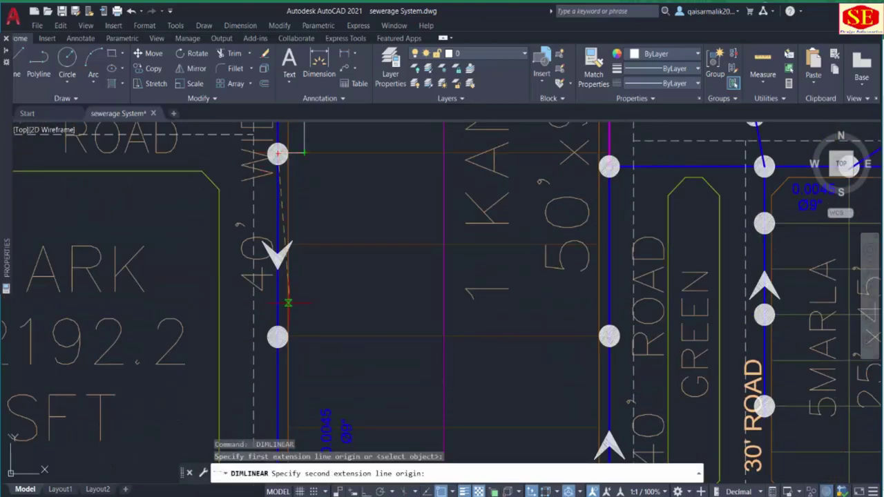
{"action": "left_click", "coordinate": [277, 337]}
{"action": "left_click", "coordinate": [304, 337]}
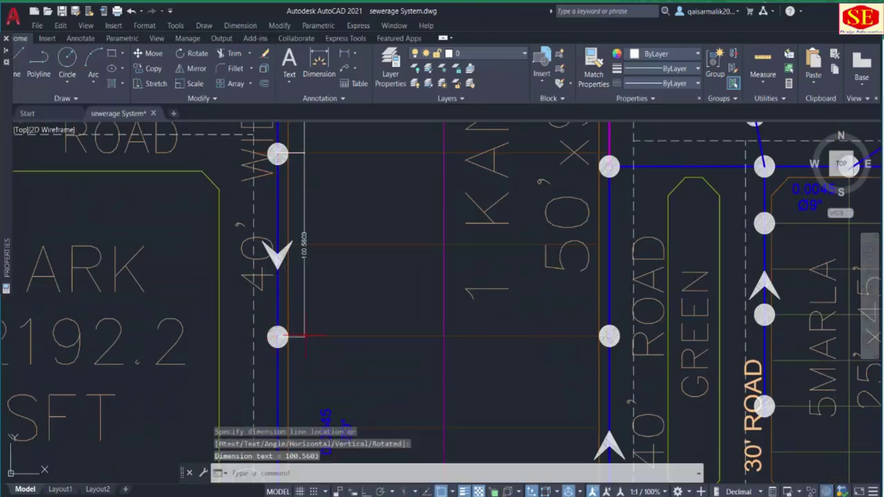
Dimension the distance between the fifth and sixth manholes on the blue line, in line with the previous dimension.
{"action": "middle_click_drag", "start_coordinate": [304, 337], "coordinate": [304, 178]}
{"action": "key", "text": "Return"}
{"action": "left_click", "coordinate": [277, 179]}
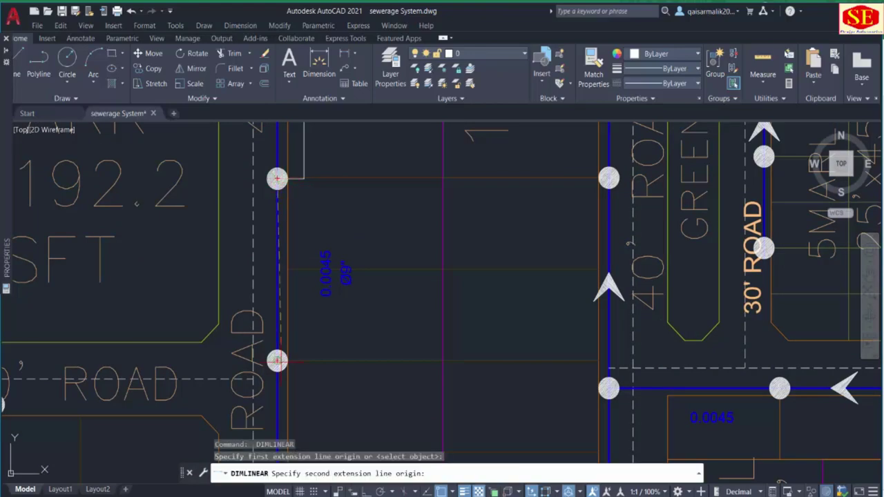
{"action": "left_click", "coordinate": [277, 360]}
{"action": "left_click", "coordinate": [304, 355]}
Add a vertical linear dimension from the sixth to the seventh manhole on the blue line, just east of it.
{"action": "middle_click_drag", "start_coordinate": [304, 356], "coordinate": [320, 215]}
{"action": "key", "text": "Return"}
{"action": "left_click", "coordinate": [298, 219]}
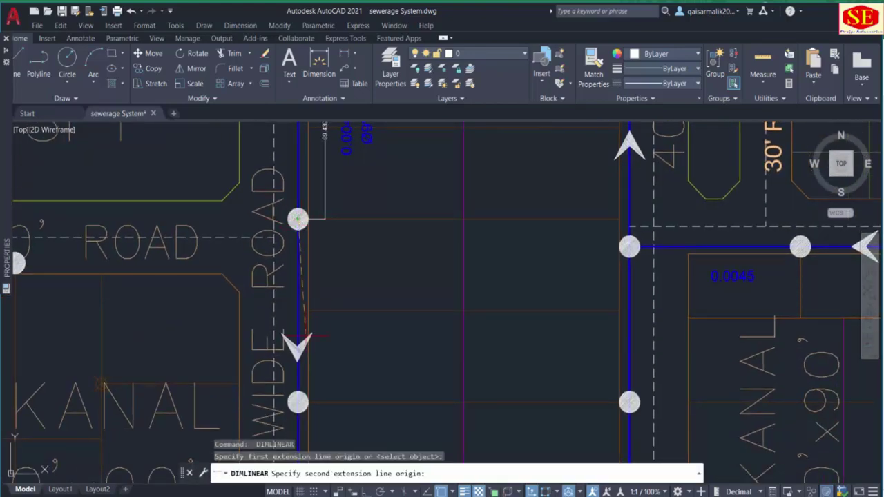
{"action": "middle_click_drag", "start_coordinate": [306, 338], "coordinate": [296, 256]}
{"action": "left_click", "coordinate": [288, 321]}
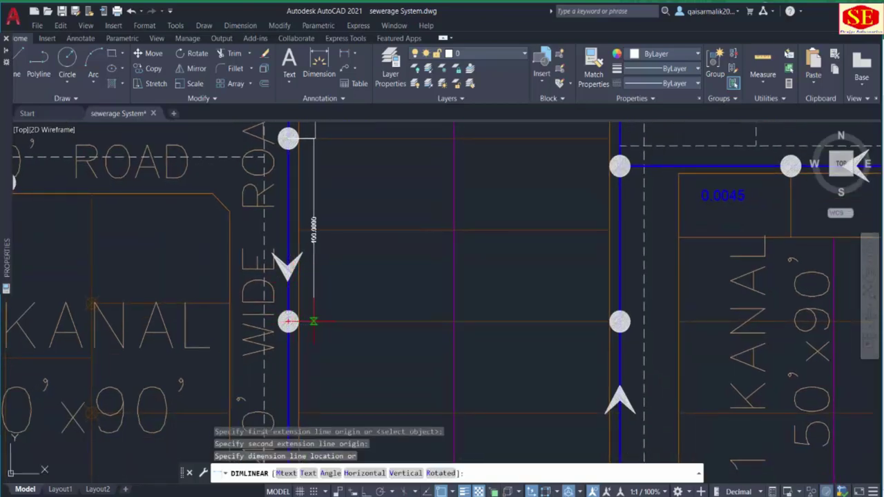
{"action": "left_click", "coordinate": [314, 321]}
Dimension the distance from the seventh manhole to the junction manhole where the sewer branch from the west joins.
{"action": "middle_click_drag", "start_coordinate": [313, 336], "coordinate": [311, 187]}
{"action": "key", "text": "Return"}
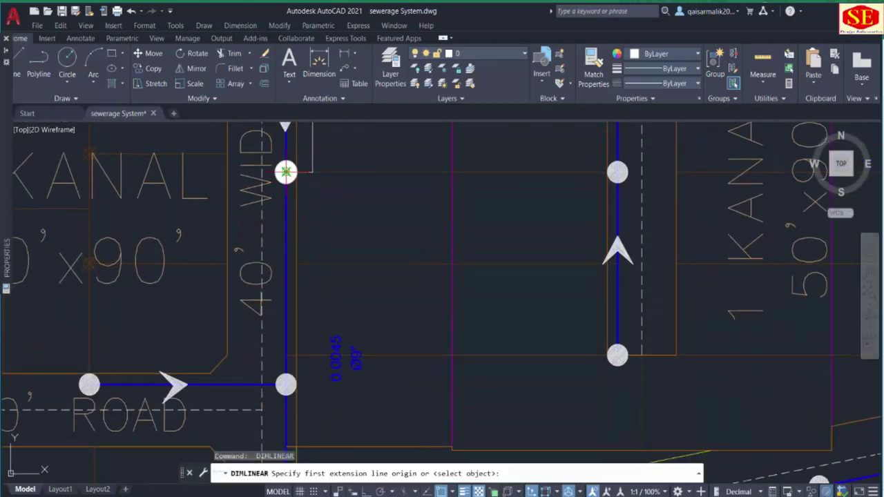
{"action": "left_click", "coordinate": [286, 172]}
{"action": "left_click", "coordinate": [286, 384]}
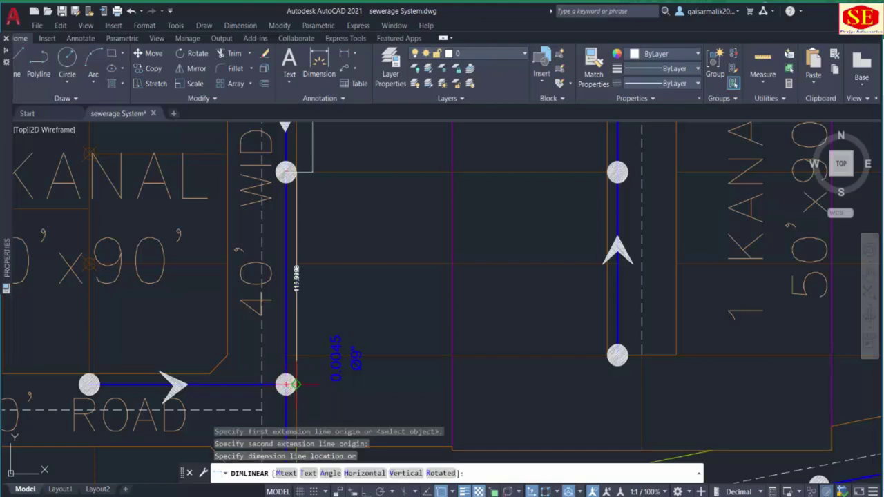
{"action": "left_click", "coordinate": [312, 382]}
Dimension the vertical distance from the junction manhole down to the manhole where the line meets the slanted southern sewer.
{"action": "middle_click_drag", "start_coordinate": [301, 401], "coordinate": [299, 237]}
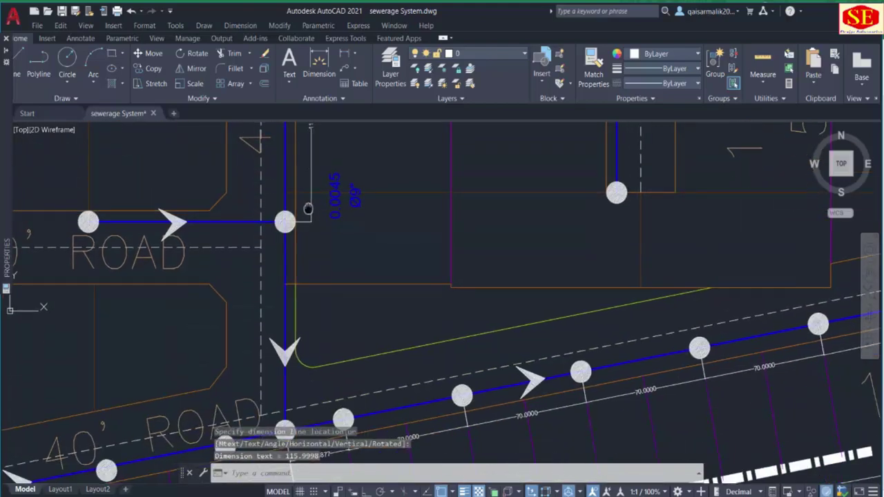
{"action": "key", "text": "Return"}
{"action": "left_click", "coordinate": [285, 221]}
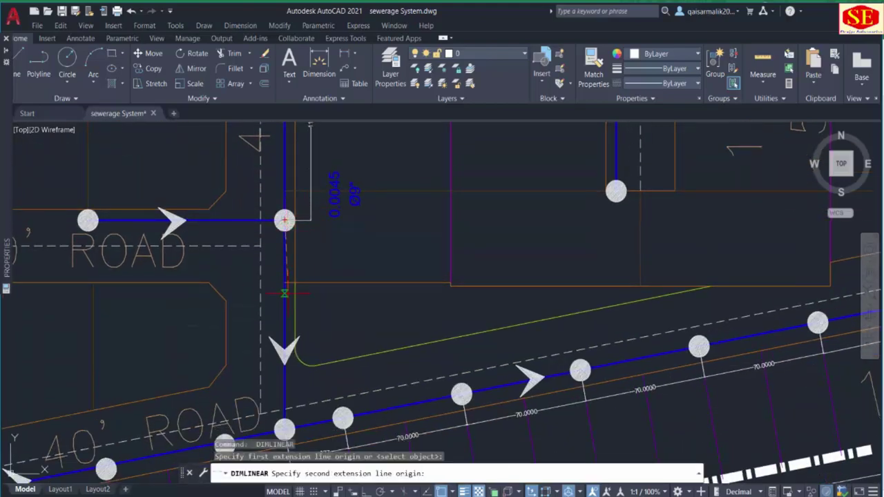
{"action": "left_click", "coordinate": [285, 430]}
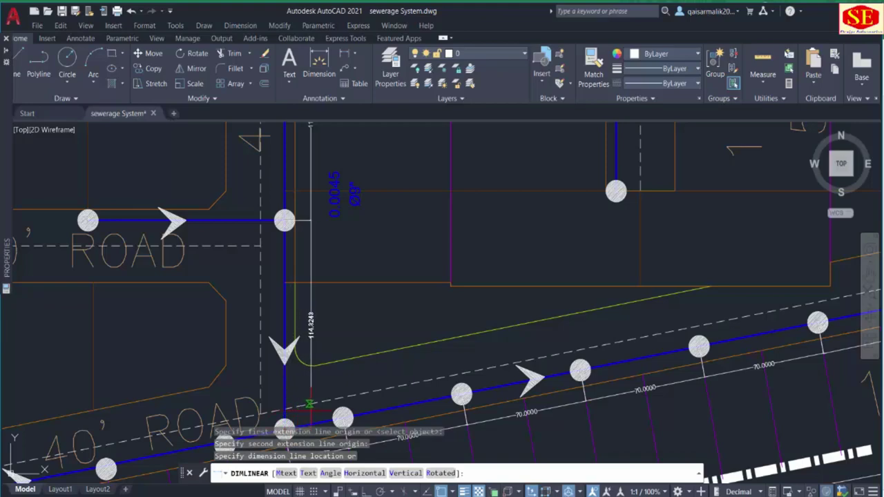
{"action": "left_click", "coordinate": [309, 411]}
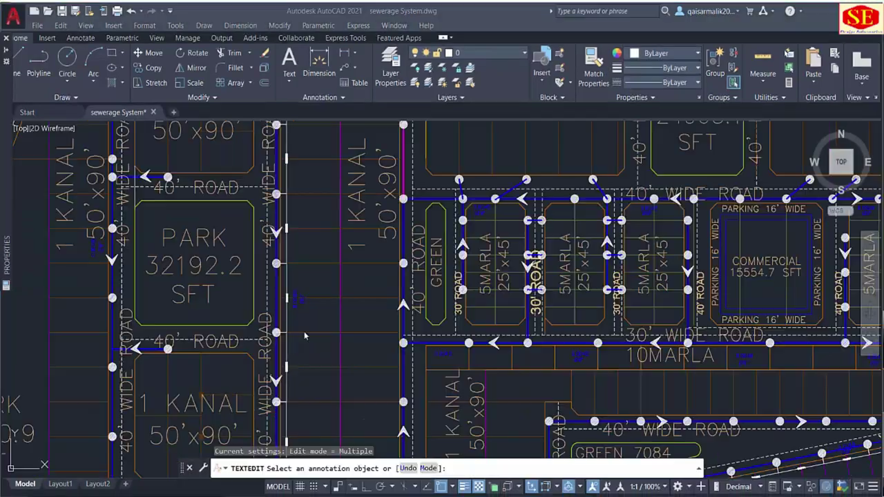
Check the dimension texts along the blue sewer line back up to the MH.1 label and end the text editing.
{"action": "scroll", "coordinate": [283, 339], "scroll_direction": "up", "scroll_amount": 7}
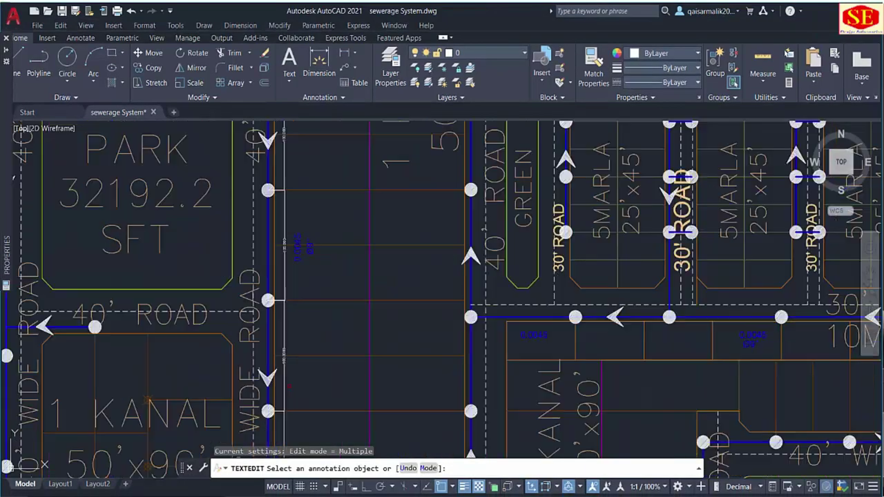
{"action": "scroll", "coordinate": [272, 339], "scroll_direction": "up", "scroll_amount": 2}
{"action": "middle_click_drag", "start_coordinate": [273, 224], "coordinate": [288, 465]}
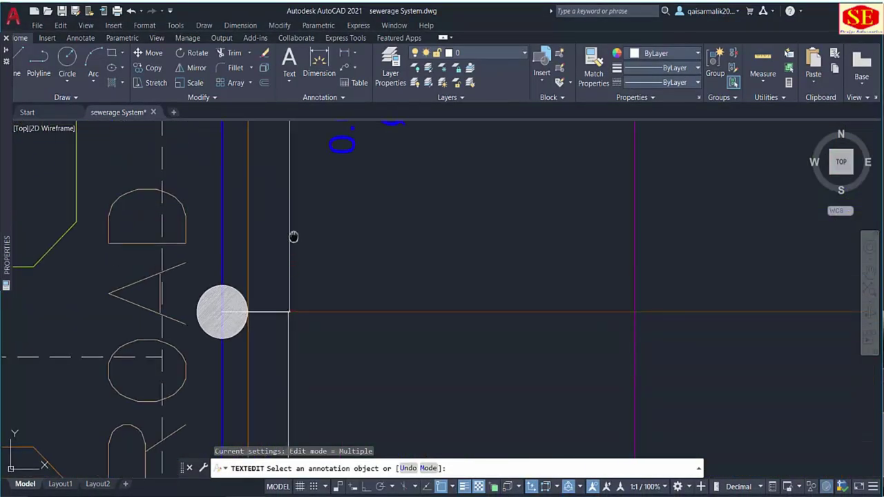
{"action": "middle_click_drag", "start_coordinate": [290, 151], "coordinate": [301, 420]}
{"action": "scroll", "coordinate": [300, 394], "scroll_direction": "down", "scroll_amount": 5}
{"action": "middle_click_drag", "start_coordinate": [299, 190], "coordinate": [298, 384]}
{"action": "middle_click_drag", "start_coordinate": [298, 230], "coordinate": [306, 488]}
{"action": "middle_click_drag", "start_coordinate": [311, 265], "coordinate": [313, 488]}
{"action": "scroll", "coordinate": [314, 291], "scroll_direction": "up", "scroll_amount": 2}
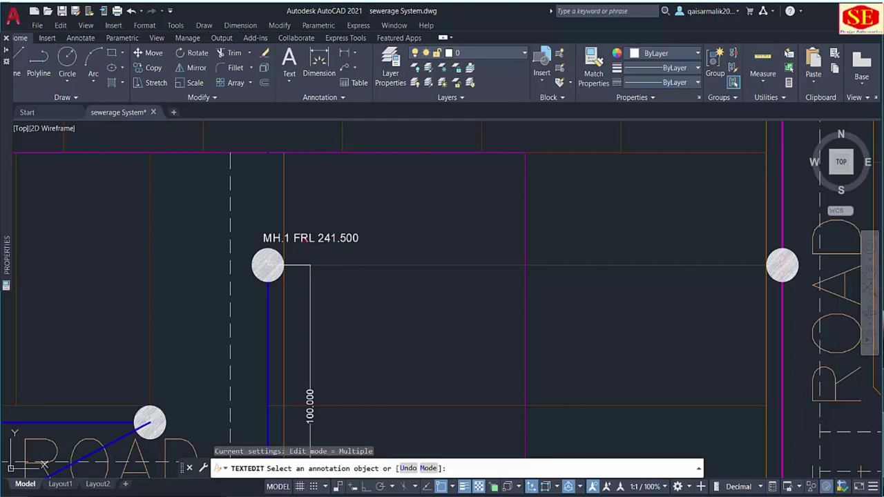
{"action": "key", "text": "Escape"}
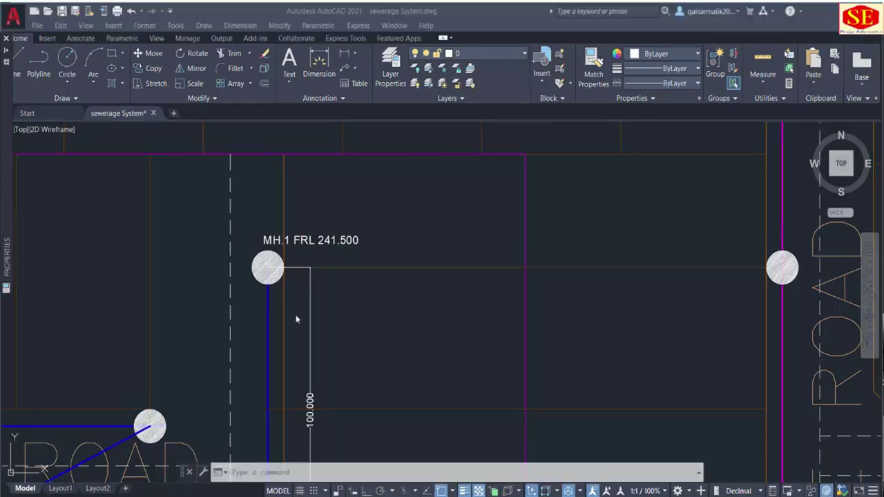
Examine the manhole dimensions down the blue line from MH.1 and east along the slanted southern sewer to its last manhole.
{"action": "middle_click_drag", "start_coordinate": [328, 362], "coordinate": [316, 205]}
{"action": "scroll", "coordinate": [315, 205], "scroll_direction": "down", "scroll_amount": 2}
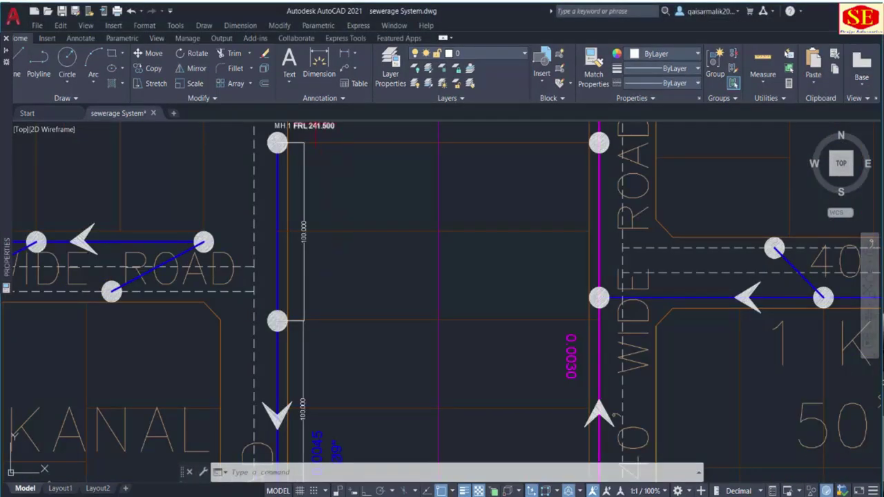
{"action": "middle_click_drag", "start_coordinate": [335, 272], "coordinate": [318, 162]}
{"action": "middle_click_drag", "start_coordinate": [317, 360], "coordinate": [275, 160]}
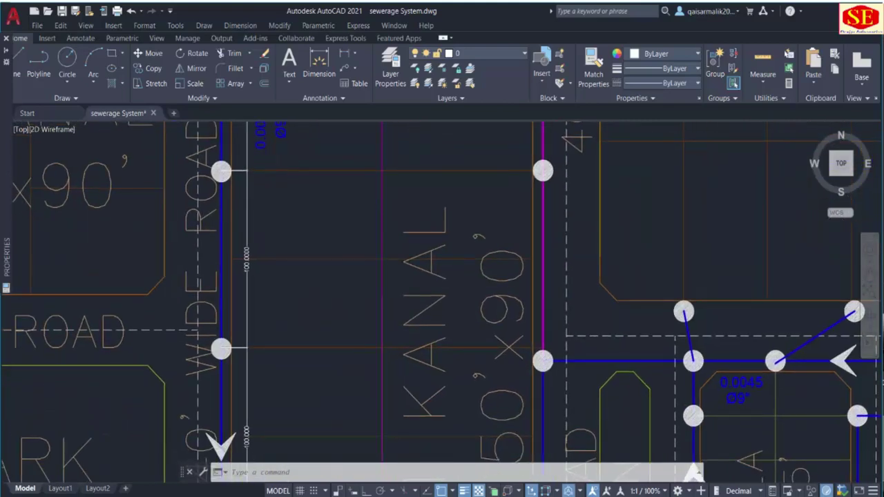
{"action": "scroll", "coordinate": [279, 207], "scroll_direction": "down", "scroll_amount": 2}
{"action": "middle_click_drag", "start_coordinate": [291, 441], "coordinate": [240, 222]}
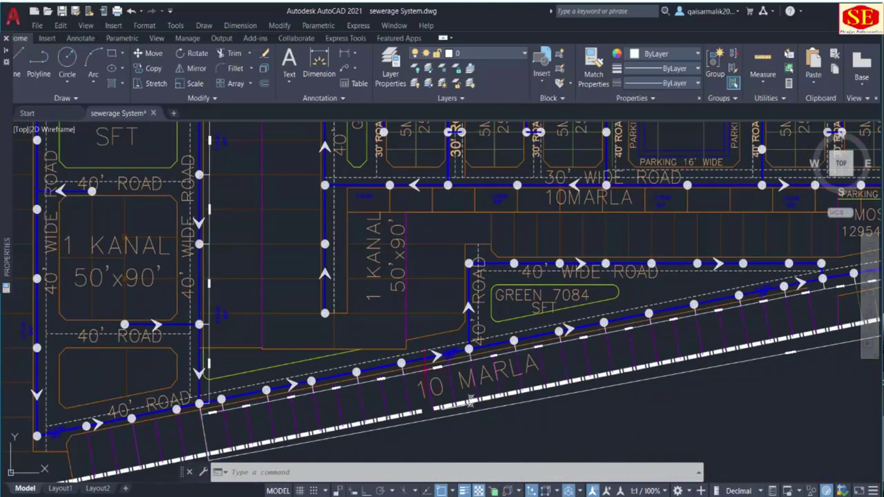
{"action": "scroll", "coordinate": [214, 414], "scroll_direction": "up", "scroll_amount": 3}
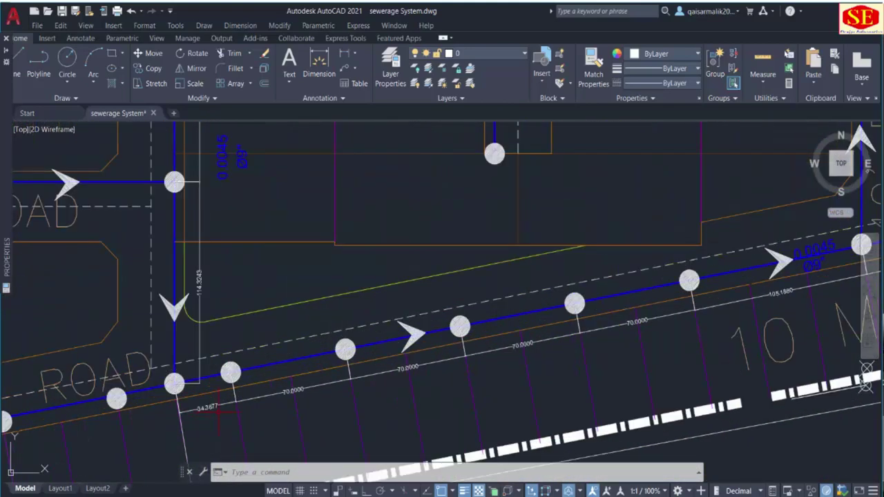
{"action": "middle_click_drag", "start_coordinate": [481, 343], "coordinate": [89, 411]}
{"action": "mouse_move", "coordinate": [442, 342]}
{"action": "middle_mouse_down"}
{"action": "mouse_move", "coordinate": [332, 366]}
{"action": "mouse_move", "coordinate": [102, 388]}
{"action": "middle_mouse_up"}
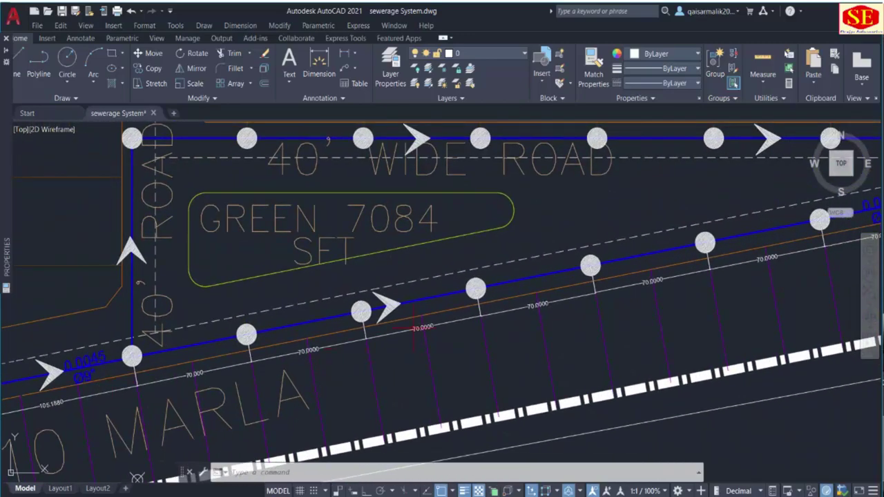
{"action": "middle_click_drag", "start_coordinate": [426, 324], "coordinate": [111, 396]}
{"action": "mouse_move", "coordinate": [491, 323]}
{"action": "middle_mouse_down"}
{"action": "mouse_move", "coordinate": [207, 394]}
{"action": "mouse_move", "coordinate": [435, 343]}
{"action": "mouse_move", "coordinate": [69, 389]}
{"action": "middle_mouse_up"}
{"action": "middle_click_drag", "start_coordinate": [564, 310], "coordinate": [136, 383]}
{"action": "middle_click_drag", "start_coordinate": [525, 320], "coordinate": [137, 369]}
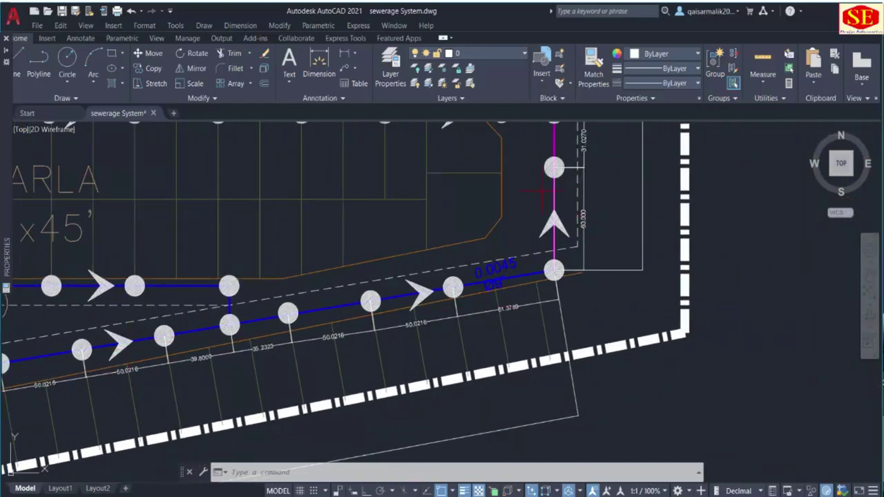
Examine the manhole spacing dimensions north along the magenta sewer and west along the lower cyan sewer.
{"action": "middle_click_drag", "start_coordinate": [540, 197], "coordinate": [516, 379]}
{"action": "mouse_move", "coordinate": [542, 229]}
{"action": "middle_mouse_down"}
{"action": "mouse_move", "coordinate": [529, 449]}
{"action": "mouse_move", "coordinate": [499, 469]}
{"action": "middle_mouse_up"}
{"action": "middle_click_drag", "start_coordinate": [491, 253], "coordinate": [491, 455]}
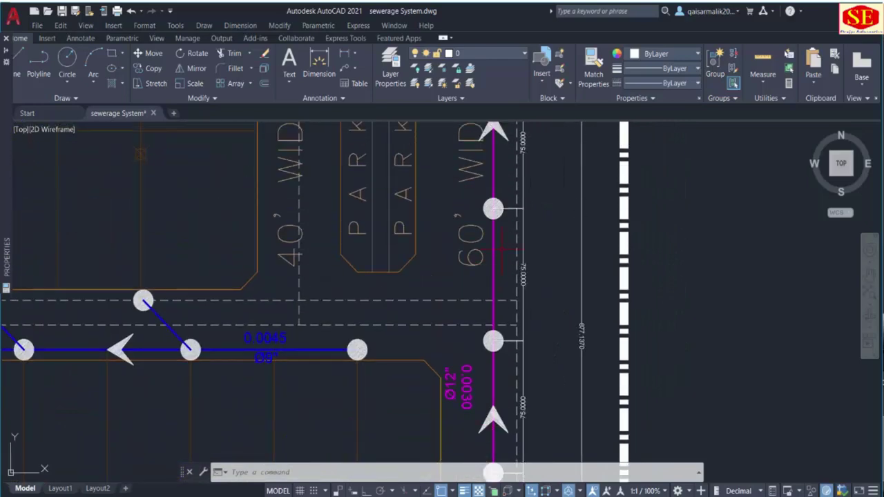
{"action": "middle_click_drag", "start_coordinate": [493, 235], "coordinate": [496, 466]}
{"action": "middle_click_drag", "start_coordinate": [498, 267], "coordinate": [500, 496]}
{"action": "middle_click_drag", "start_coordinate": [485, 134], "coordinate": [494, 374]}
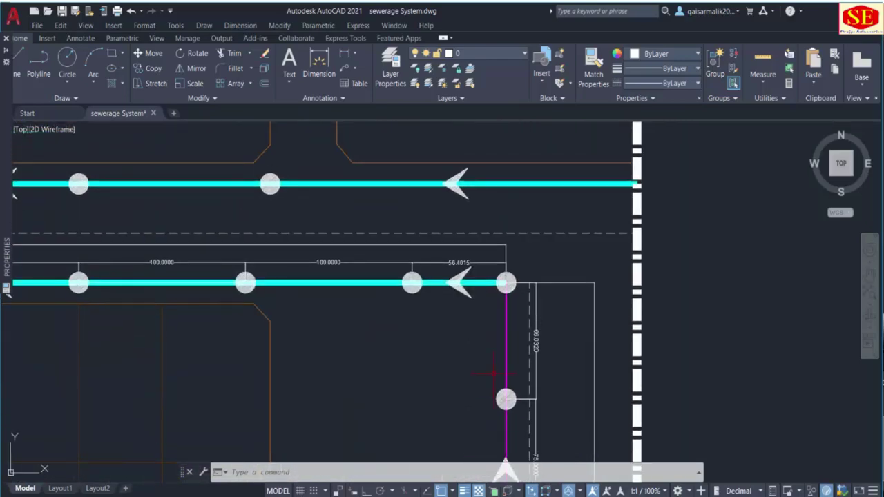
{"action": "middle_click_drag", "start_coordinate": [259, 282], "coordinate": [799, 279]}
{"action": "middle_click_drag", "start_coordinate": [290, 280], "coordinate": [726, 277]}
{"action": "middle_click_drag", "start_coordinate": [329, 288], "coordinate": [773, 277]}
{"action": "middle_click_drag", "start_coordinate": [194, 294], "coordinate": [659, 292]}
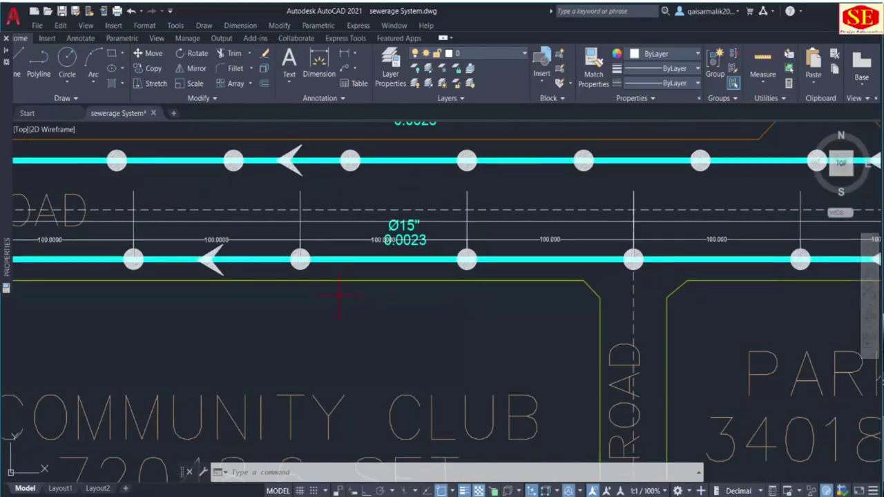
{"action": "middle_click_drag", "start_coordinate": [336, 296], "coordinate": [673, 296]}
{"action": "middle_click_drag", "start_coordinate": [167, 293], "coordinate": [723, 290]}
{"action": "middle_click_drag", "start_coordinate": [306, 270], "coordinate": [485, 261]}
Examine the manhole spacing dimensions along the red main sewer beside the approach road, down to its southern end.
{"action": "middle_click_drag", "start_coordinate": [267, 319], "coordinate": [239, 201]}
{"action": "middle_click_drag", "start_coordinate": [260, 340], "coordinate": [260, 139]}
{"action": "middle_click_drag", "start_coordinate": [253, 432], "coordinate": [256, 241]}
{"action": "middle_click_drag", "start_coordinate": [253, 402], "coordinate": [259, 177]}
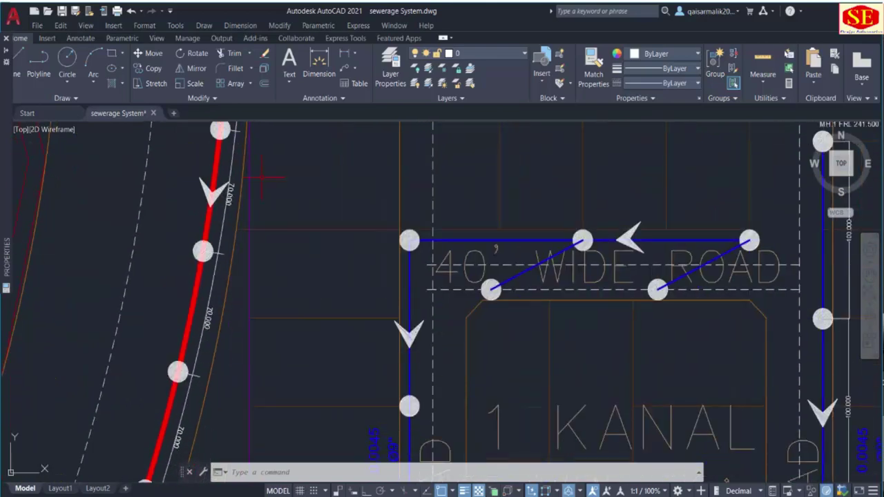
{"action": "middle_click_drag", "start_coordinate": [233, 335], "coordinate": [235, 159]}
{"action": "scroll", "coordinate": [212, 386], "scroll_direction": "up", "scroll_amount": 1}
{"action": "middle_click_drag", "start_coordinate": [212, 385], "coordinate": [296, 210]}
{"action": "middle_click_drag", "start_coordinate": [203, 440], "coordinate": [325, 195]}
{"action": "mouse_move", "coordinate": [161, 456]}
{"action": "middle_mouse_down"}
{"action": "mouse_move", "coordinate": [231, 322]}
{"action": "mouse_move", "coordinate": [282, 180]}
{"action": "middle_mouse_up"}
{"action": "mouse_move", "coordinate": [235, 456]}
{"action": "middle_mouse_down"}
{"action": "mouse_move", "coordinate": [273, 367]}
{"action": "mouse_move", "coordinate": [305, 212]}
{"action": "middle_mouse_up"}
{"action": "scroll", "coordinate": [265, 379], "scroll_direction": "down", "scroll_amount": 2}
{"action": "middle_click_drag", "start_coordinate": [251, 414], "coordinate": [296, 221]}
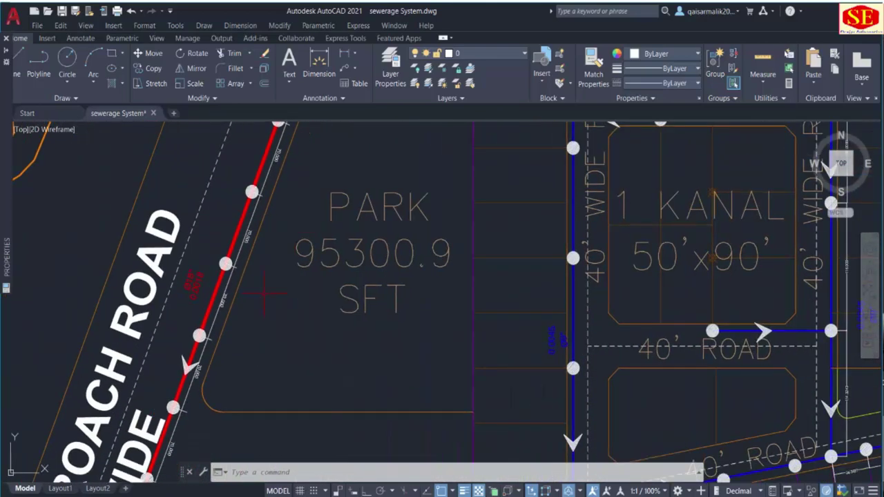
{"action": "middle_click_drag", "start_coordinate": [206, 410], "coordinate": [261, 242]}
{"action": "middle_click_drag", "start_coordinate": [226, 377], "coordinate": [266, 199]}
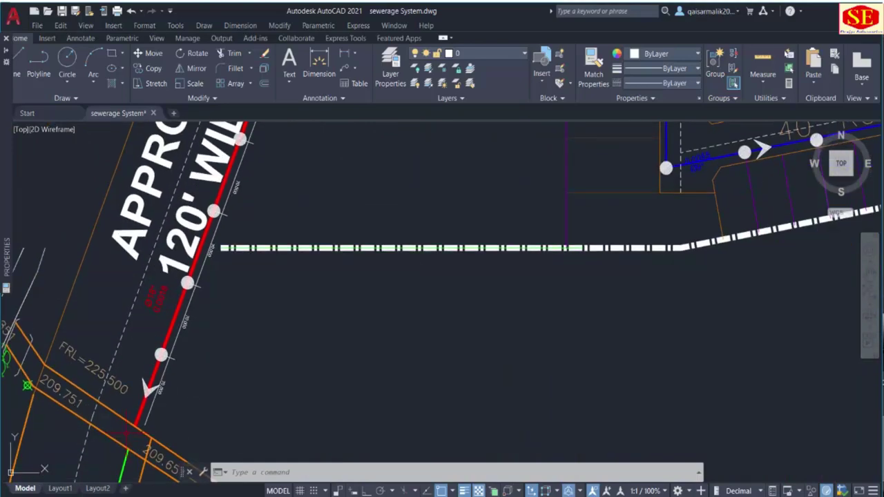
Return to a close view of the MH.1 manhole and its finished road level label.
{"action": "scroll", "coordinate": [133, 419], "scroll_direction": "down", "scroll_amount": 2}
{"action": "middle_click_drag", "start_coordinate": [383, 221], "coordinate": [322, 481]}
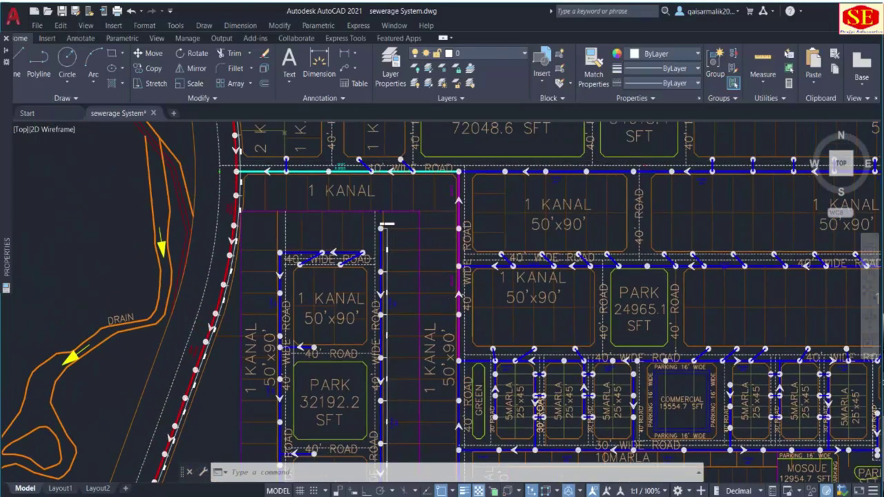
{"action": "scroll", "coordinate": [384, 220], "scroll_direction": "up", "scroll_amount": 10}
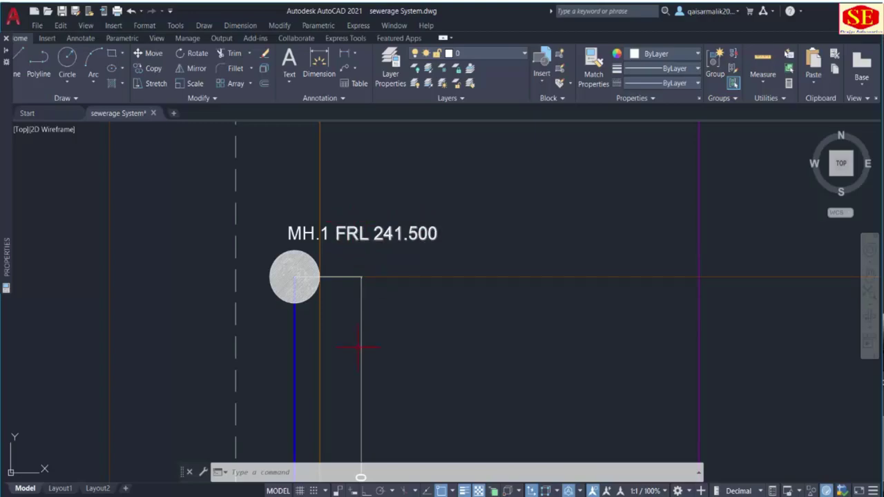
Switch to the PDF drawings in the browser and view the manhole details, the house connection and the Typ.X-SEC.pdf road section.
{"action": "key", "text": "alt+Tab"}
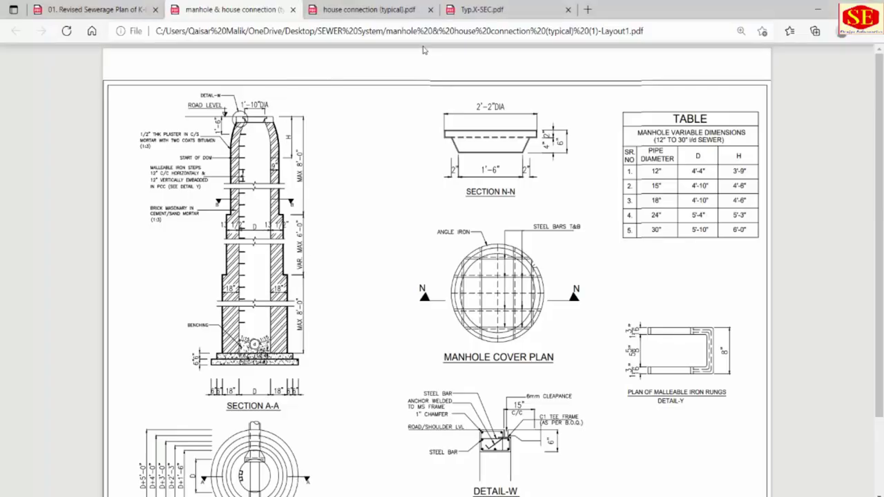
{"action": "left_click", "coordinate": [373, 10]}
{"action": "left_click", "coordinate": [488, 9]}
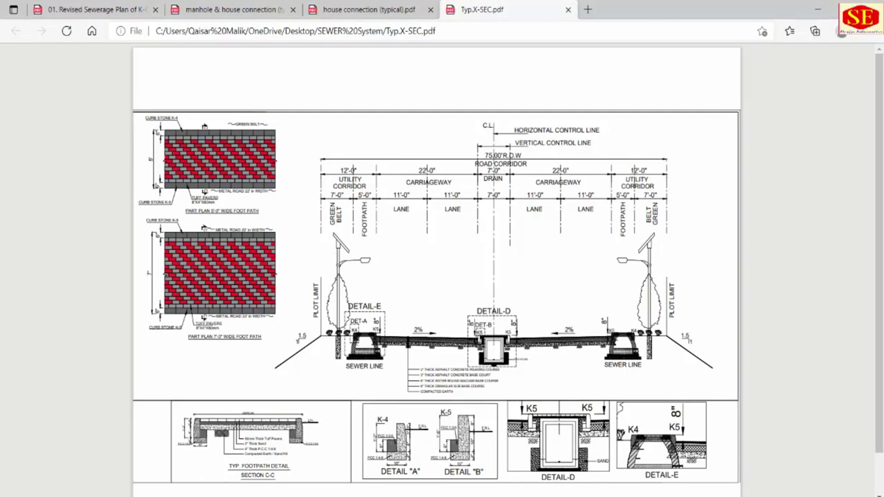
Switch back to the AutoCAD sewerage drawing and view the network from MH.1 down to the southern boundary.
{"action": "key", "text": "alt+Tab"}
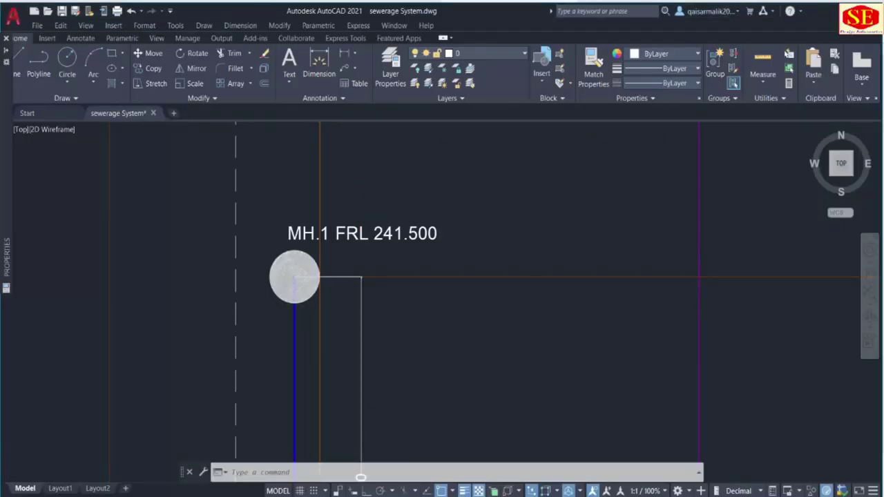
{"action": "scroll", "coordinate": [359, 206], "scroll_direction": "down", "scroll_amount": 2}
{"action": "scroll", "coordinate": [359, 224], "scroll_direction": "down", "scroll_amount": 6}
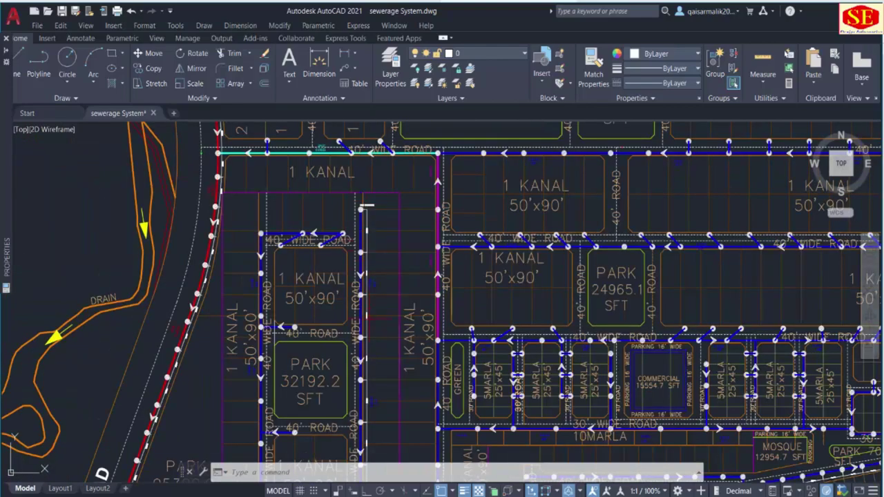
{"action": "middle_click_drag", "start_coordinate": [371, 331], "coordinate": [357, 173]}
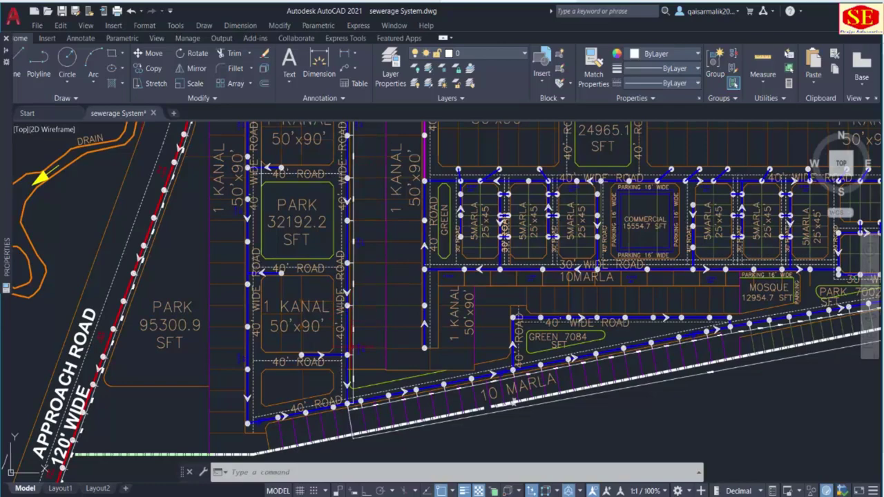
Add a vertical linear dimension from MH.1 down to the junction manhole on the 10 Marla sewer and check its text.
{"action": "scroll", "coordinate": [349, 169], "scroll_direction": "up", "scroll_amount": 4}
{"action": "scroll", "coordinate": [397, 373], "scroll_direction": "up", "scroll_amount": 2}
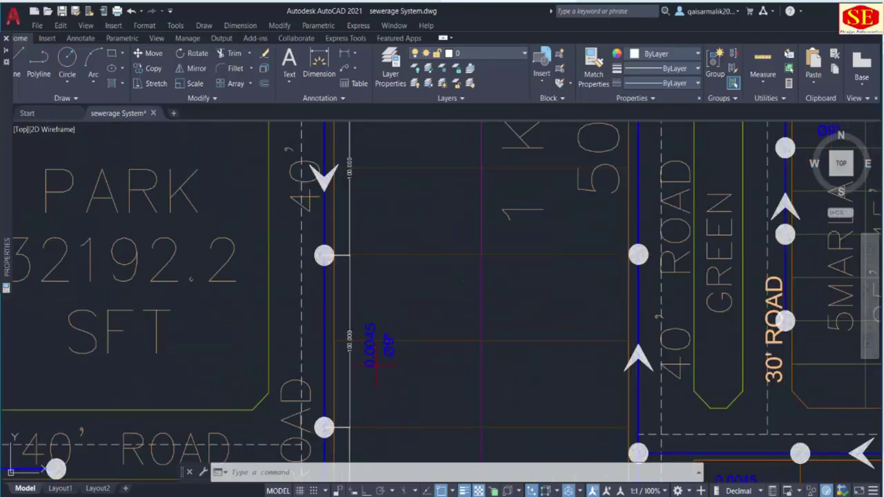
{"action": "scroll", "coordinate": [378, 169], "scroll_direction": "down", "scroll_amount": 2}
{"action": "scroll", "coordinate": [378, 241], "scroll_direction": "down", "scroll_amount": 2}
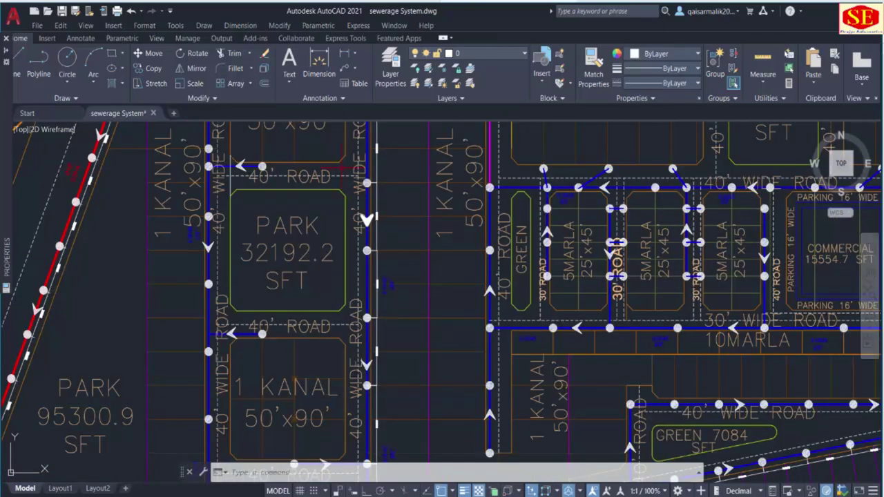
{"action": "scroll", "coordinate": [366, 207], "scroll_direction": "down", "scroll_amount": 4}
{"action": "middle_click_drag", "start_coordinate": [369, 151], "coordinate": [369, 264]}
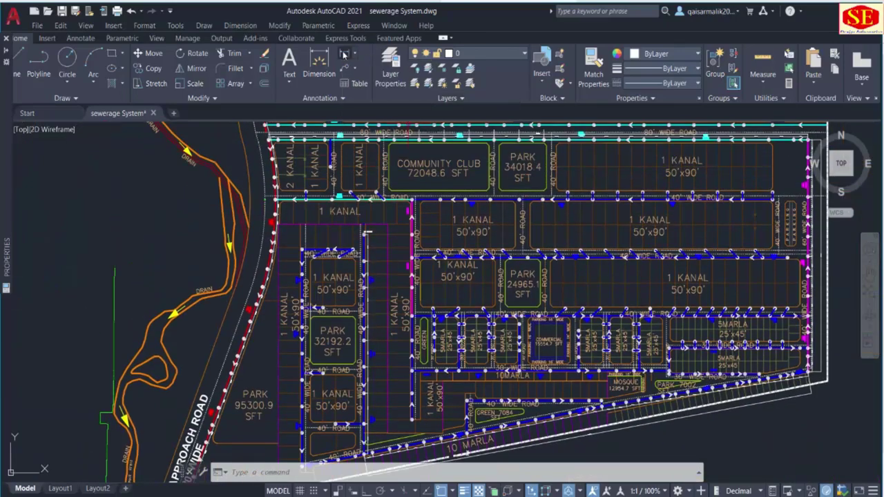
{"action": "left_click", "coordinate": [343, 54]}
{"action": "scroll", "coordinate": [360, 232], "scroll_direction": "up", "scroll_amount": 6}
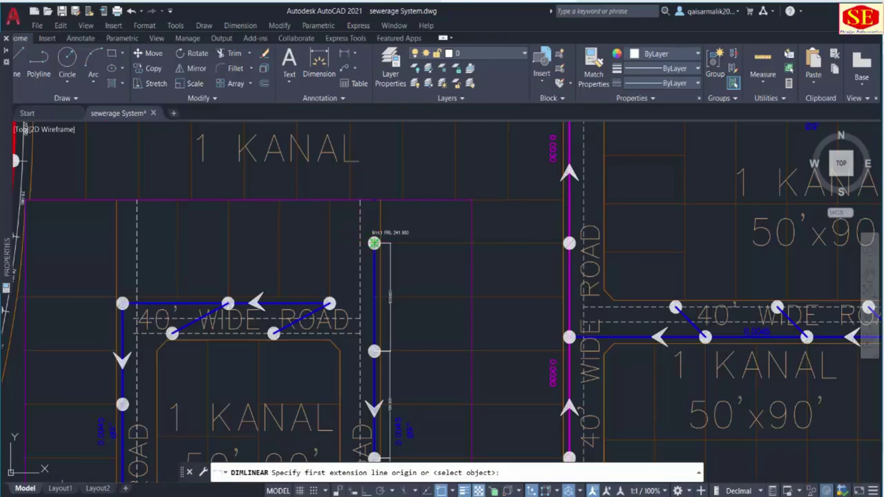
{"action": "left_click", "coordinate": [374, 243]}
{"action": "scroll", "coordinate": [374, 243], "scroll_direction": "down", "scroll_amount": 7}
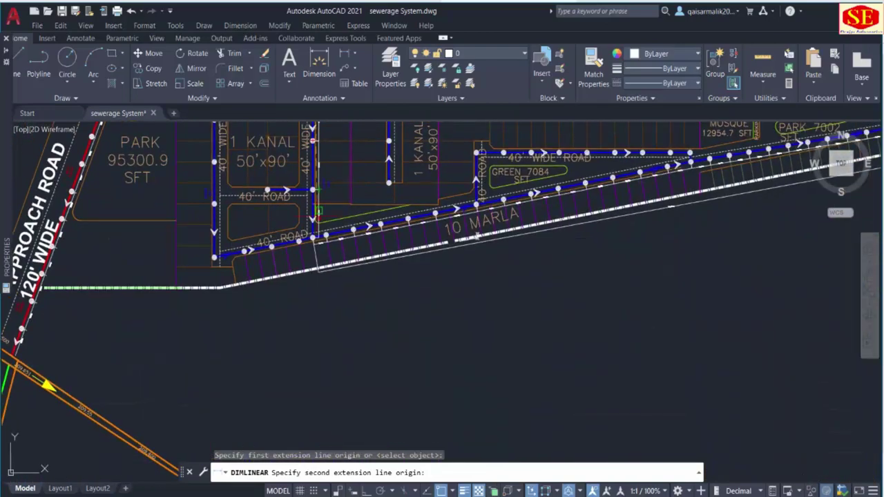
{"action": "scroll", "coordinate": [314, 210], "scroll_direction": "up", "scroll_amount": 5}
{"action": "left_click", "coordinate": [314, 214]}
{"action": "scroll", "coordinate": [314, 216], "scroll_direction": "down", "scroll_amount": 2}
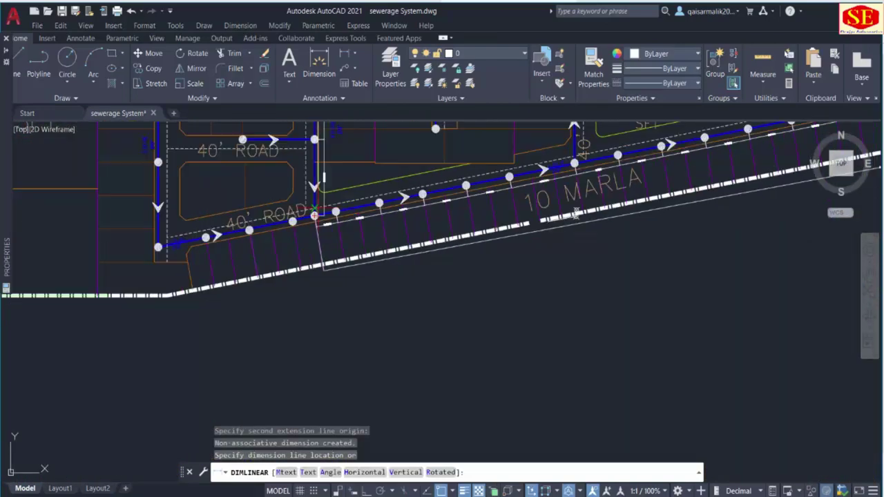
{"action": "middle_click_drag", "start_coordinate": [344, 198], "coordinate": [330, 352]}
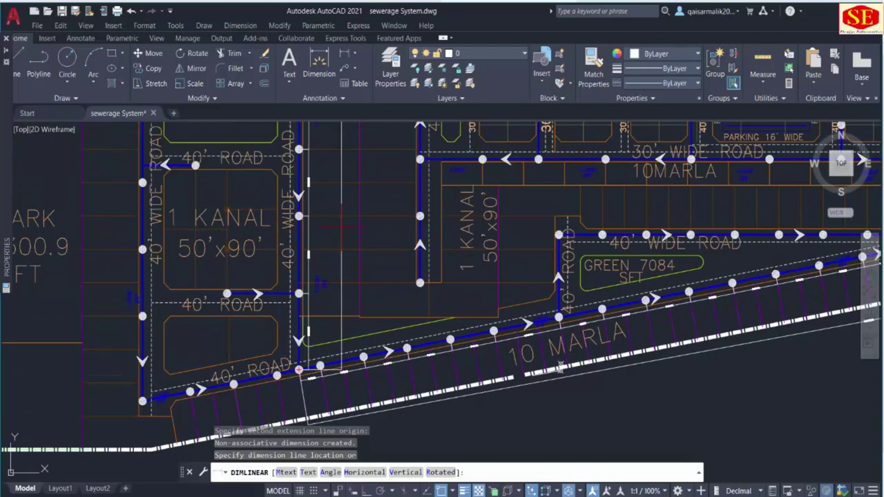
{"action": "left_click", "coordinate": [299, 371]}
{"action": "scroll", "coordinate": [355, 377], "scroll_direction": "up", "scroll_amount": 8}
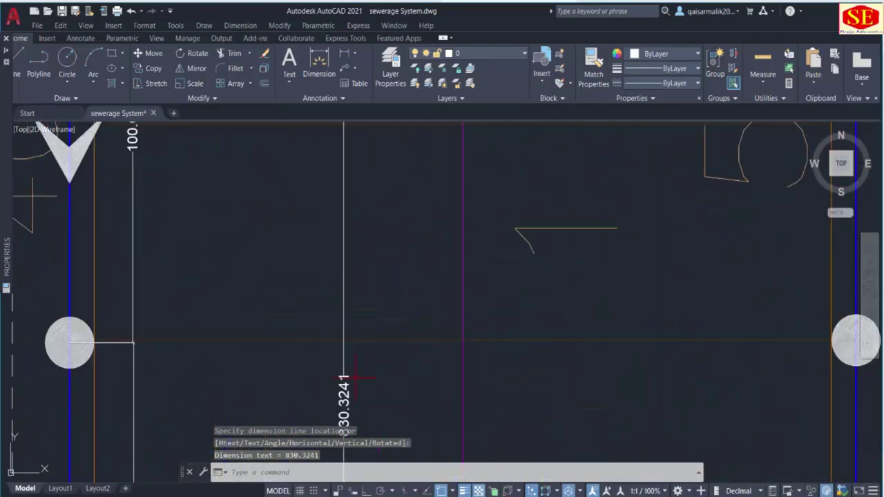
{"action": "middle_click_drag", "start_coordinate": [355, 378], "coordinate": [349, 280]}
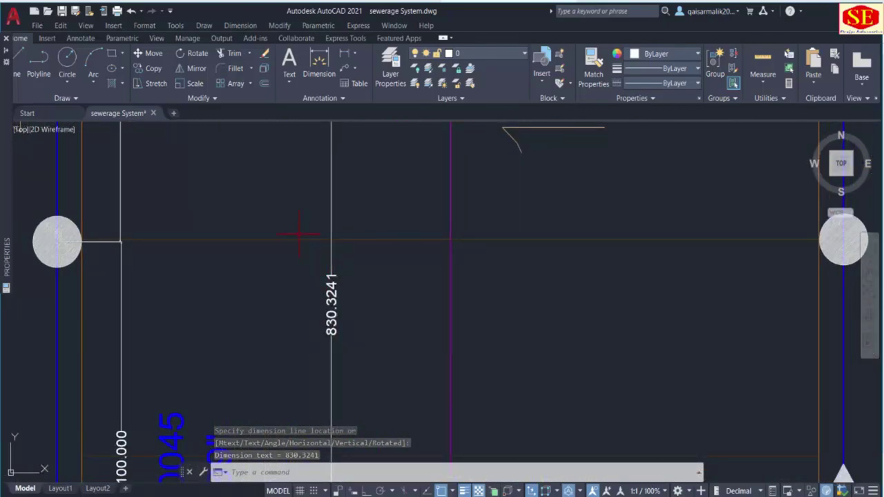
{"action": "scroll", "coordinate": [246, 194], "scroll_direction": "down", "scroll_amount": 5}
{"action": "middle_click_drag", "start_coordinate": [259, 211], "coordinate": [240, 86]}
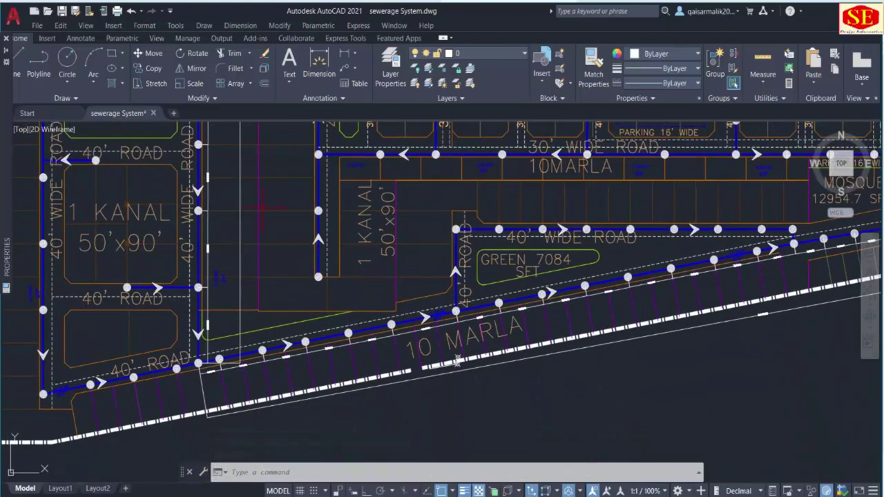
{"action": "left_click", "coordinate": [344, 54]}
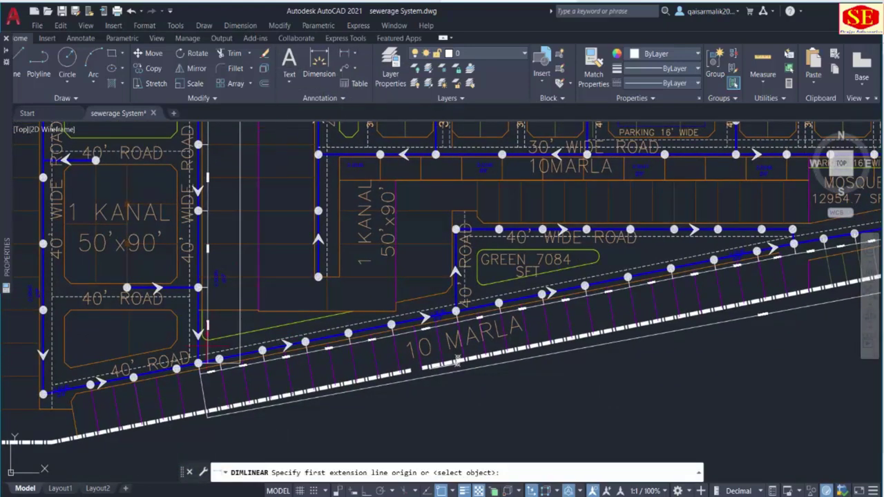
{"action": "left_click", "coordinate": [355, 53]}
{"action": "left_click", "coordinate": [373, 99]}
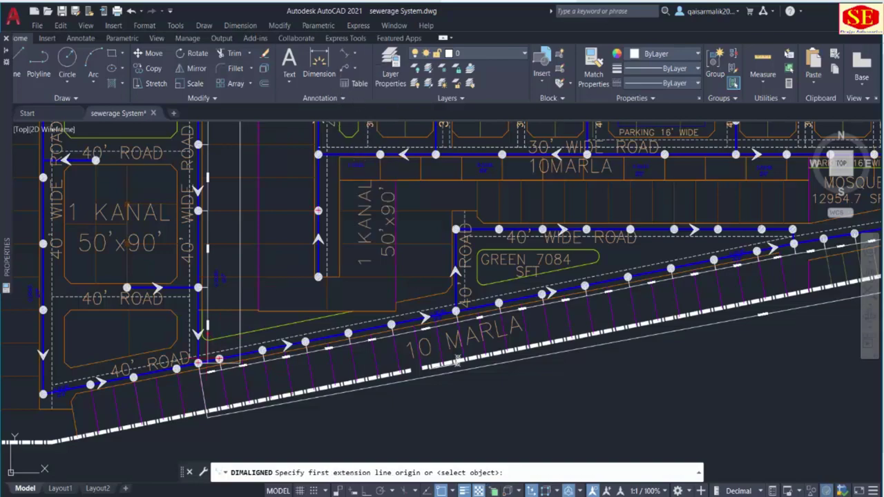
{"action": "scroll", "coordinate": [198, 360], "scroll_direction": "up", "scroll_amount": 4}
{"action": "left_click", "coordinate": [197, 358]}
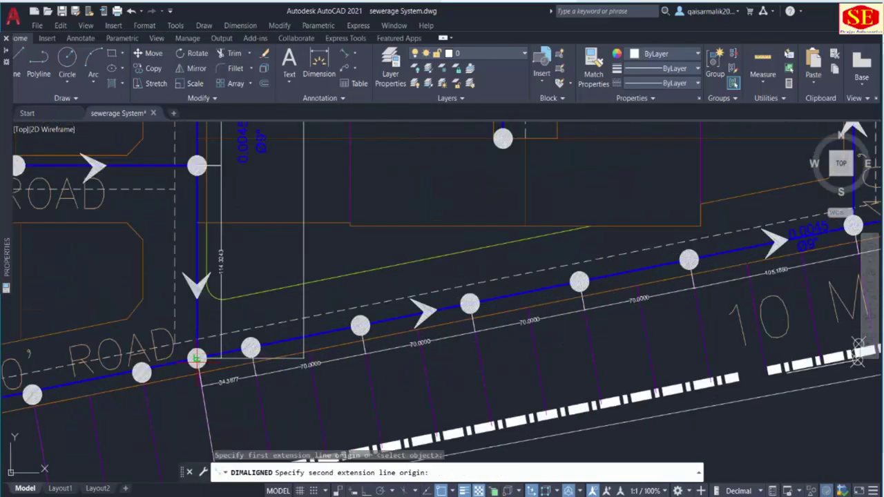
{"action": "scroll", "coordinate": [198, 359], "scroll_direction": "down", "scroll_amount": 8}
{"action": "scroll", "coordinate": [619, 282], "scroll_direction": "up", "scroll_amount": 5}
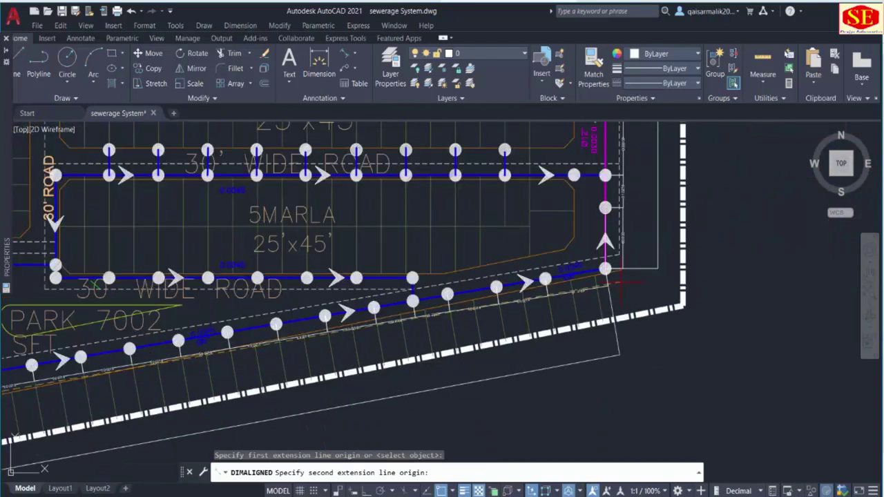
{"action": "key", "text": "Escape"}
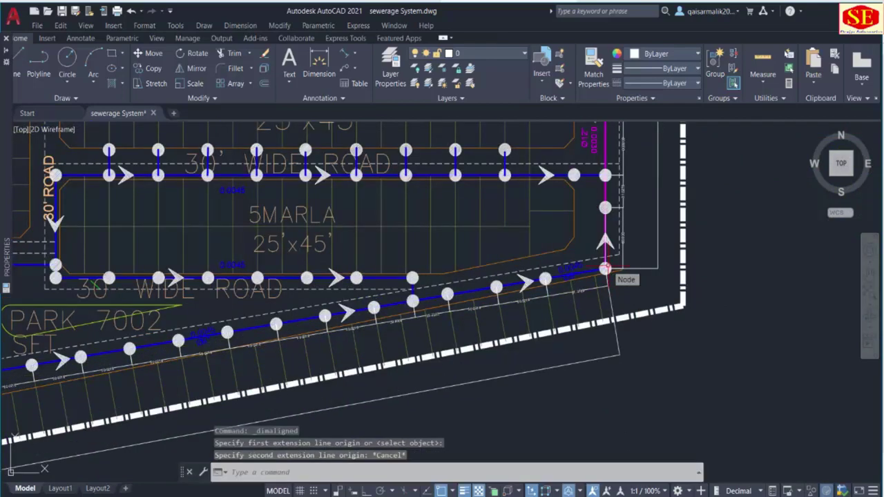
Examine the overall aligned dimension along the 10 Marla sewer and follow the line to its eastern end manhole.
{"action": "middle_click_drag", "start_coordinate": [594, 303], "coordinate": [749, 146]}
{"action": "mouse_move", "coordinate": [261, 328]}
{"action": "middle_mouse_down"}
{"action": "mouse_move", "coordinate": [773, 224]}
{"action": "mouse_move", "coordinate": [772, 197]}
{"action": "middle_mouse_up"}
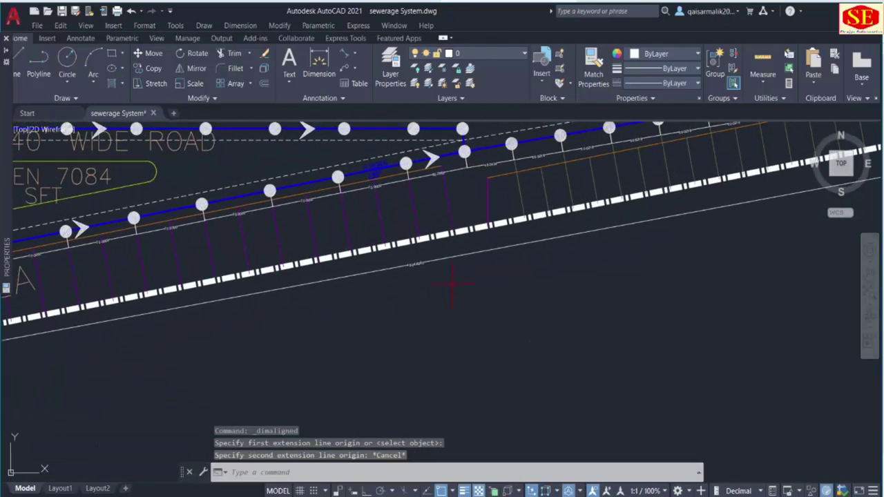
{"action": "scroll", "coordinate": [423, 260], "scroll_direction": "up", "scroll_amount": 8}
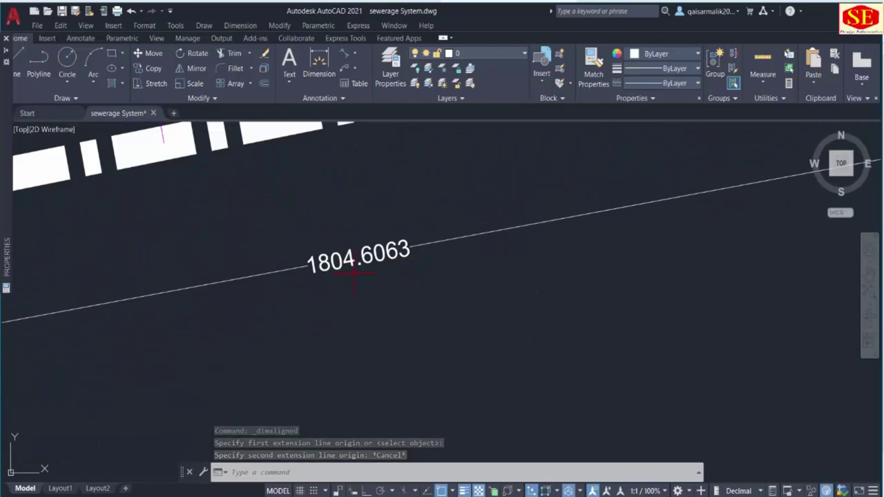
{"action": "scroll", "coordinate": [380, 273], "scroll_direction": "down", "scroll_amount": 6}
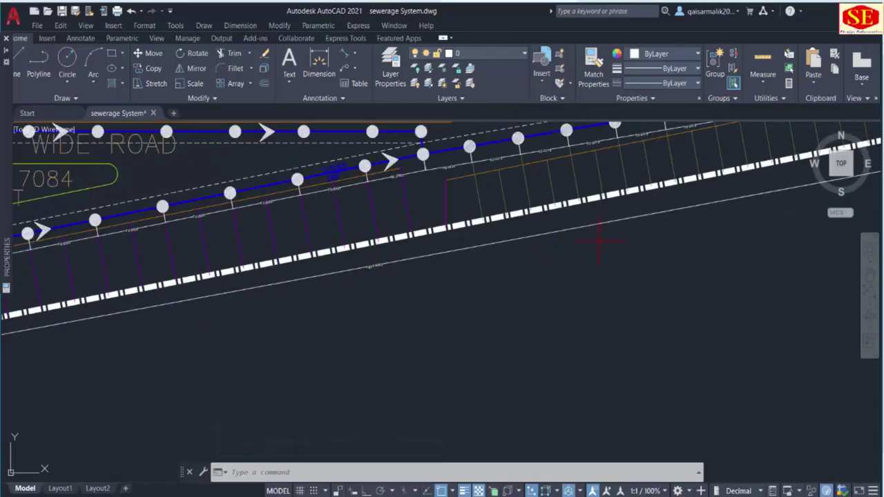
{"action": "scroll", "coordinate": [598, 237], "scroll_direction": "down", "scroll_amount": 3}
{"action": "scroll", "coordinate": [634, 314], "scroll_direction": "up", "scroll_amount": 3}
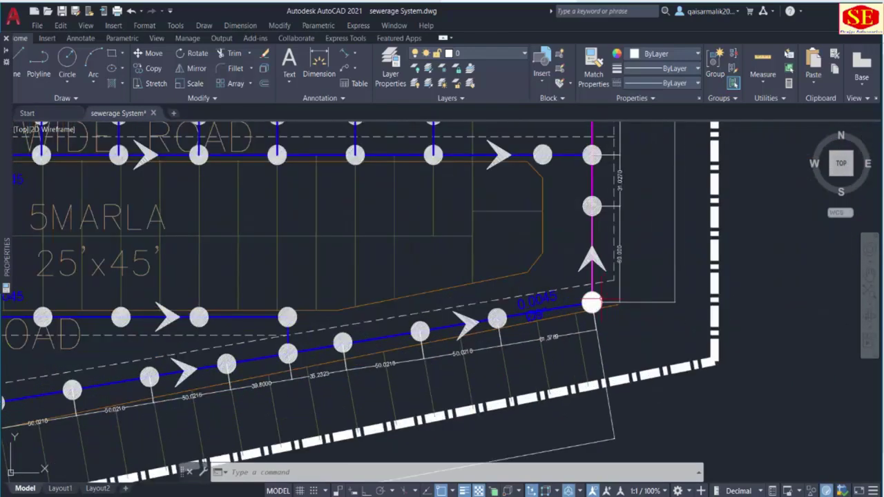
Follow the magenta sewer north along the eastern boundary and examine its overall length dimension.
{"action": "scroll", "coordinate": [595, 204], "scroll_direction": "down", "scroll_amount": 4}
{"action": "middle_click_drag", "start_coordinate": [596, 208], "coordinate": [594, 415]}
{"action": "middle_click_drag", "start_coordinate": [630, 214], "coordinate": [628, 392]}
{"action": "middle_click_drag", "start_coordinate": [643, 246], "coordinate": [636, 454]}
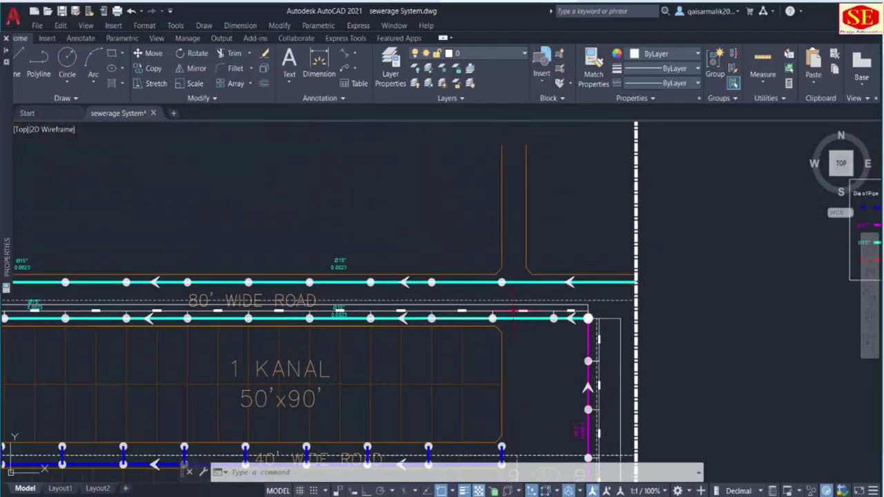
{"action": "scroll", "coordinate": [587, 317], "scroll_direction": "up", "scroll_amount": 3}
{"action": "middle_click_drag", "start_coordinate": [587, 308], "coordinate": [487, 180]}
{"action": "middle_click_drag", "start_coordinate": [532, 275], "coordinate": [416, 54]}
{"action": "middle_click_drag", "start_coordinate": [490, 377], "coordinate": [412, 112]}
{"action": "scroll", "coordinate": [386, 431], "scroll_direction": "up", "scroll_amount": 3}
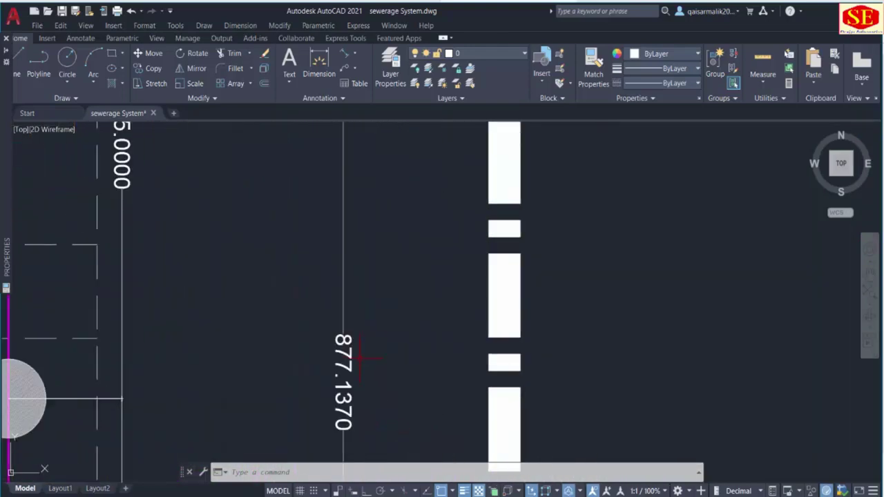
Examine the overall length dimension along the southern cyan sewer of the 80' wide road.
{"action": "scroll", "coordinate": [389, 303], "scroll_direction": "down", "scroll_amount": 4}
{"action": "middle_click_drag", "start_coordinate": [285, 216], "coordinate": [580, 434]}
{"action": "scroll", "coordinate": [552, 308], "scroll_direction": "down", "scroll_amount": 1}
{"action": "middle_click_drag", "start_coordinate": [541, 228], "coordinate": [800, 320]}
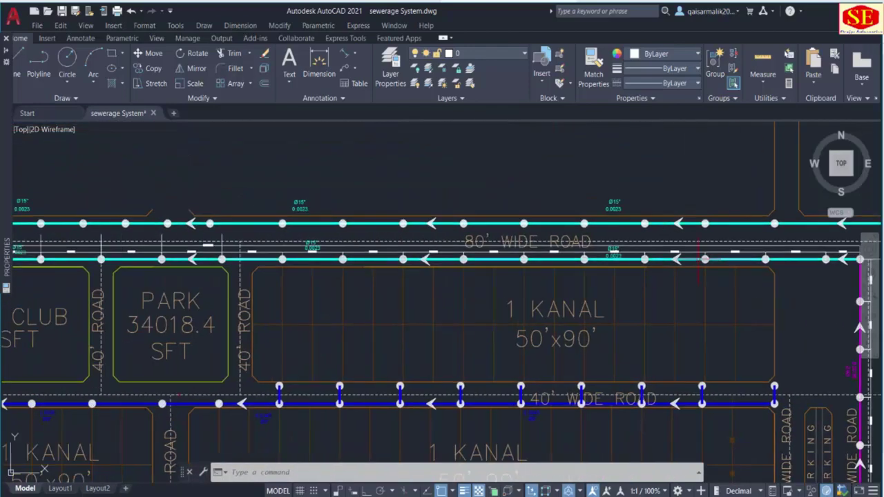
{"action": "middle_click_drag", "start_coordinate": [305, 259], "coordinate": [611, 264]}
{"action": "scroll", "coordinate": [550, 247], "scroll_direction": "up", "scroll_amount": 3}
{"action": "scroll", "coordinate": [398, 272], "scroll_direction": "up", "scroll_amount": 2}
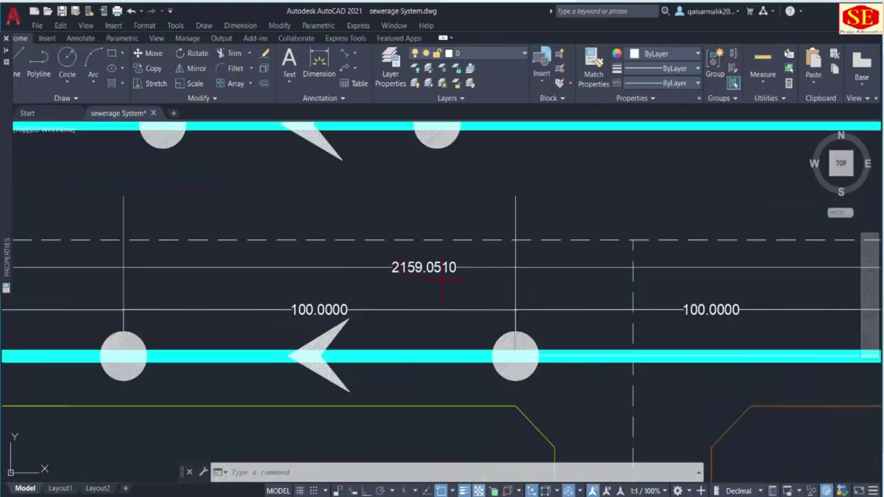
Follow the cyan sewer west to the red main and view the main southward beside the approach road.
{"action": "scroll", "coordinate": [465, 280], "scroll_direction": "down", "scroll_amount": 4}
{"action": "middle_click_drag", "start_coordinate": [286, 310], "coordinate": [734, 297]}
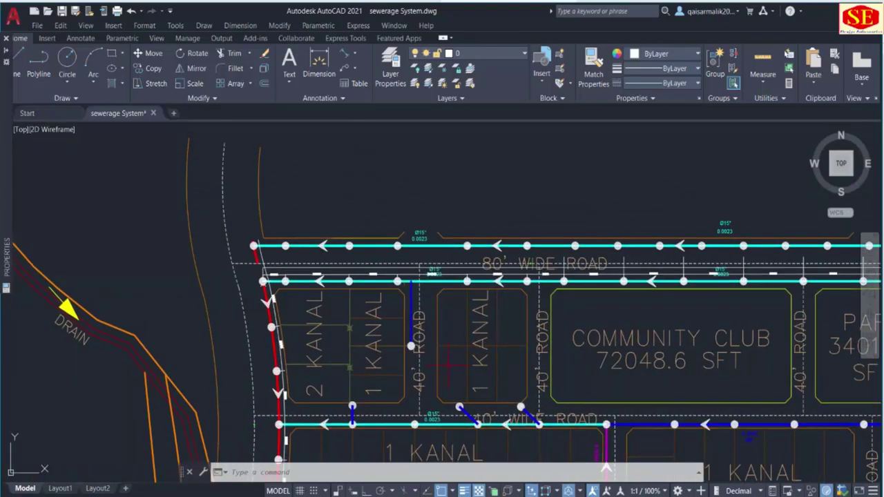
{"action": "middle_click_drag", "start_coordinate": [448, 366], "coordinate": [462, 203]}
{"action": "middle_click_drag", "start_coordinate": [309, 302], "coordinate": [380, 223]}
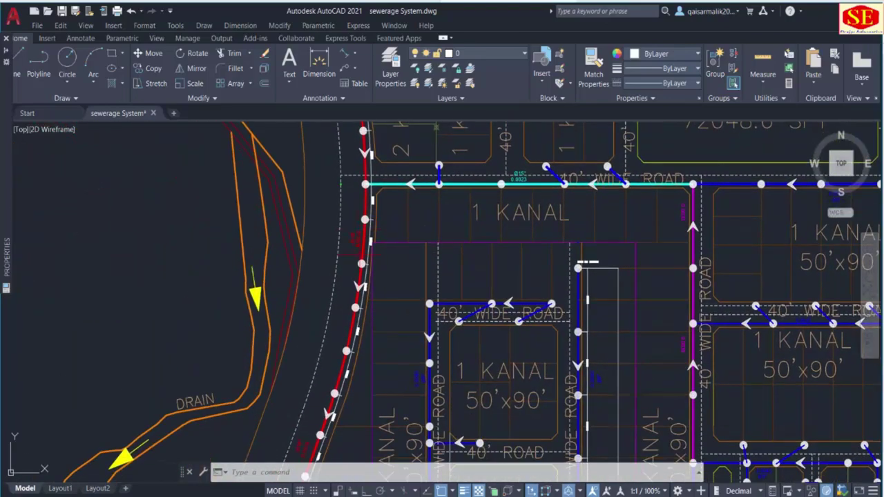
{"action": "scroll", "coordinate": [357, 304], "scroll_direction": "up", "scroll_amount": 2}
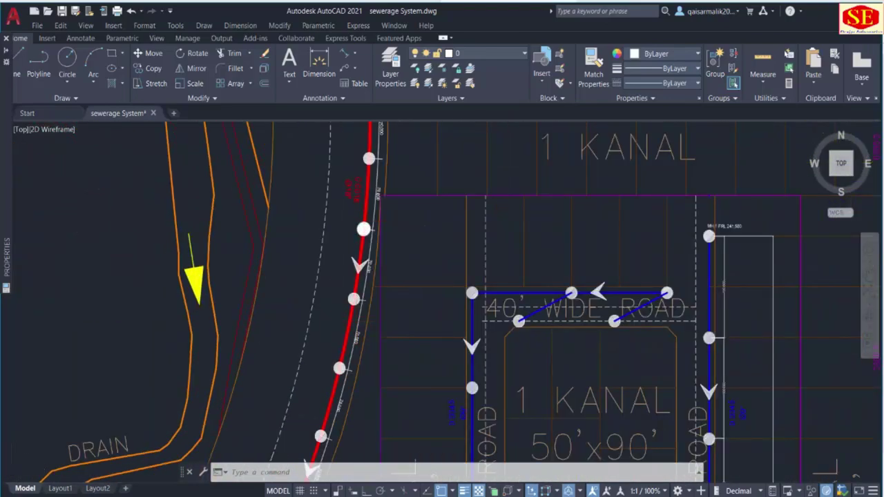
{"action": "scroll", "coordinate": [363, 229], "scroll_direction": "down", "scroll_amount": 4}
Draw a horizontal line through the manhole where the southern 80' wide road cyan sewer meets the red main, extending west beyond it.
{"action": "scroll", "coordinate": [355, 225], "scroll_direction": "up", "scroll_amount": 2}
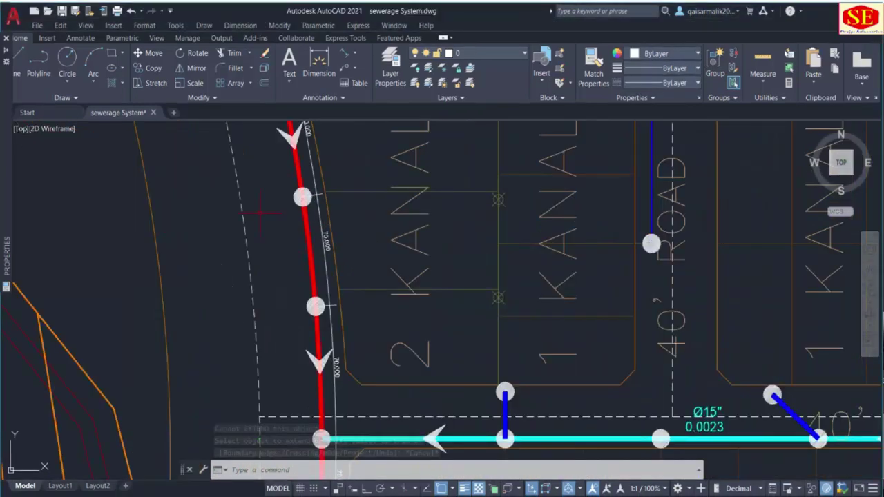
{"action": "middle_click_drag", "start_coordinate": [272, 195], "coordinate": [311, 416]}
{"action": "scroll", "coordinate": [325, 333], "scroll_direction": "up", "scroll_amount": 4}
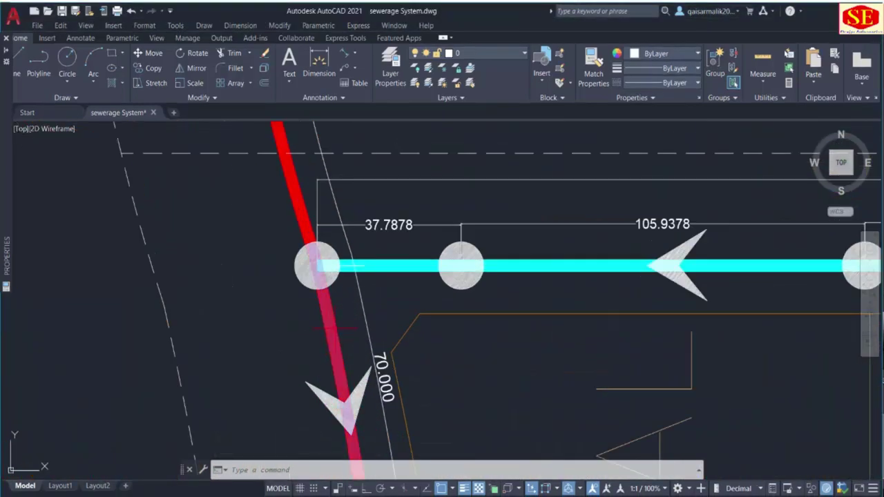
{"action": "scroll", "coordinate": [322, 263], "scroll_direction": "up", "scroll_amount": 2}
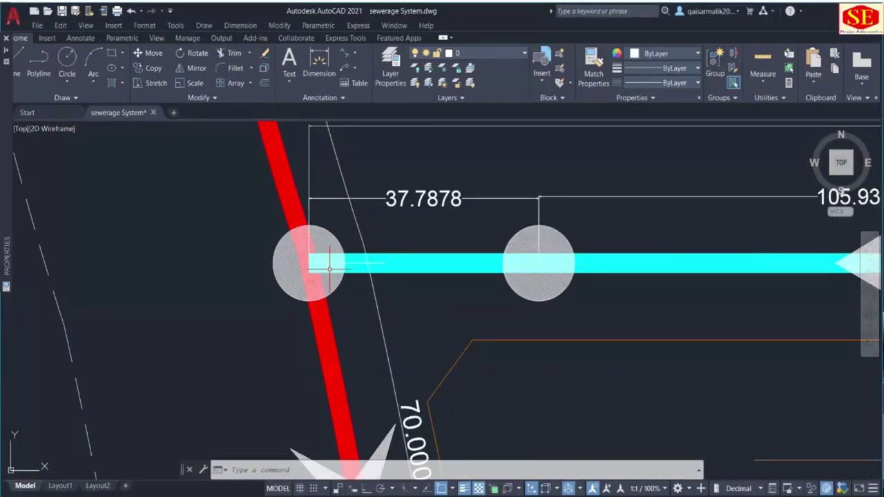
{"action": "type", "text": "l"}
{"action": "key", "text": "Return"}
{"action": "left_click", "coordinate": [367, 263]}
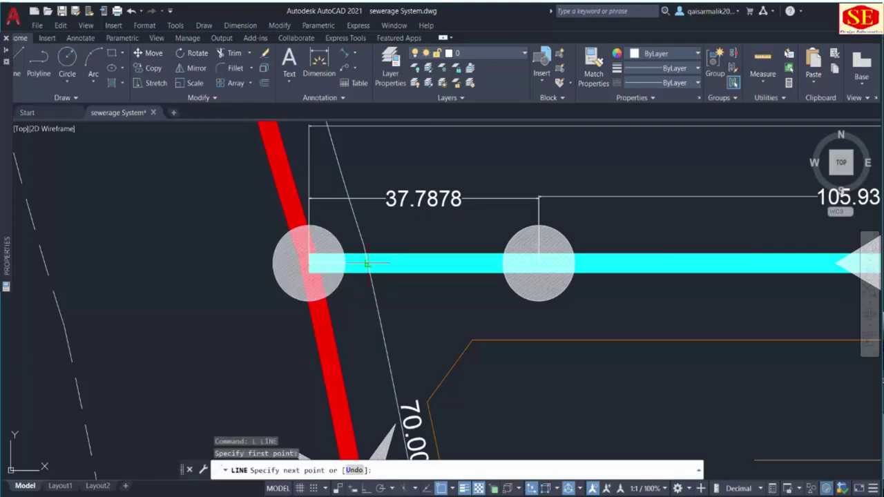
{"action": "left_click", "coordinate": [178, 264]}
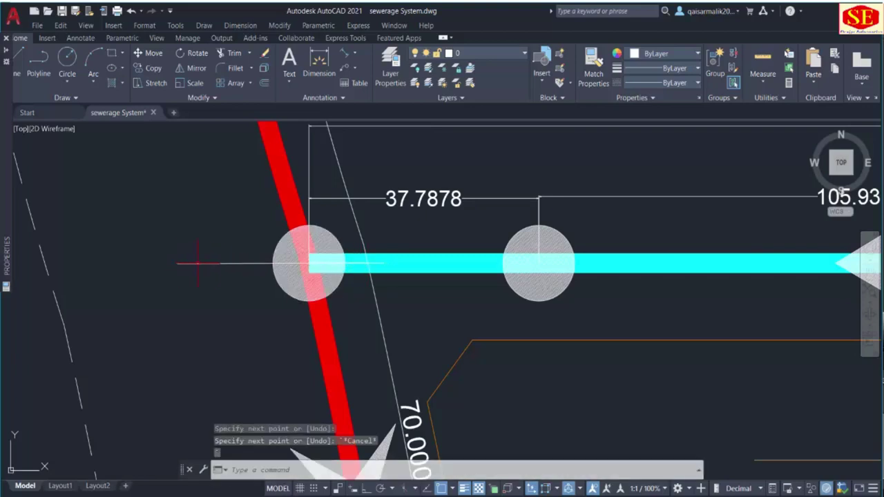
{"action": "key", "text": "Return"}
Move the manhole symbol from its centre at the cyan and red sewer junction to an empty spot northwest of it.
{"action": "type", "text": "m"}
{"action": "key", "text": "Return"}
{"action": "left_click", "coordinate": [293, 240]}
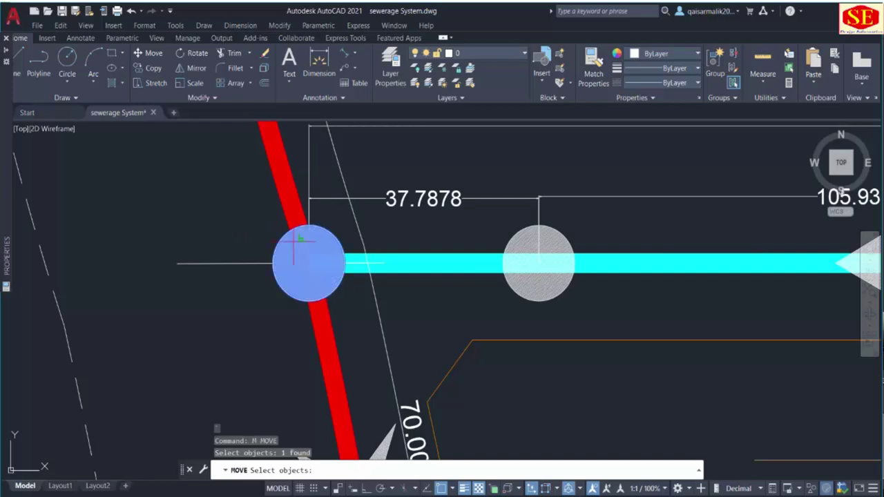
{"action": "key", "text": "Return"}
{"action": "left_click", "coordinate": [309, 262]}
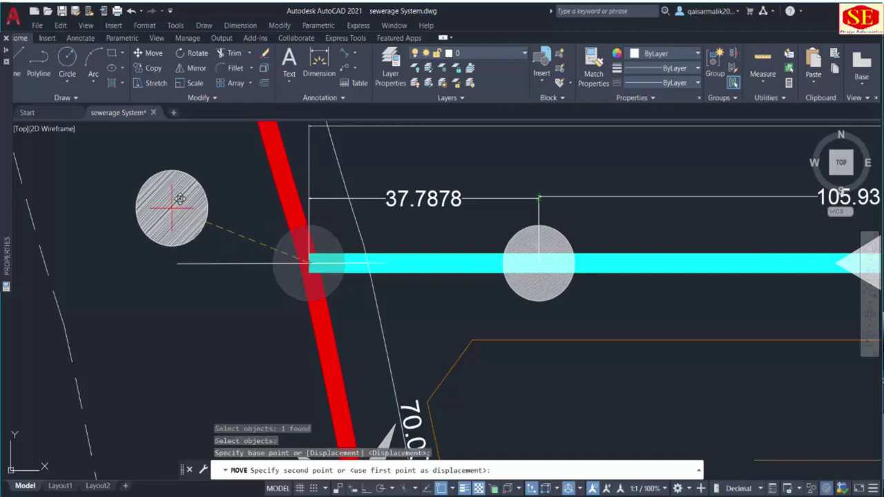
{"action": "left_click", "coordinate": [172, 208]}
{"action": "key", "text": "Escape"}
Trim the red main's segments above the horizontal line at the southern cyan sewer junction, splitting the main there.
{"action": "type", "text": "tr"}
{"action": "key", "text": "Return"}
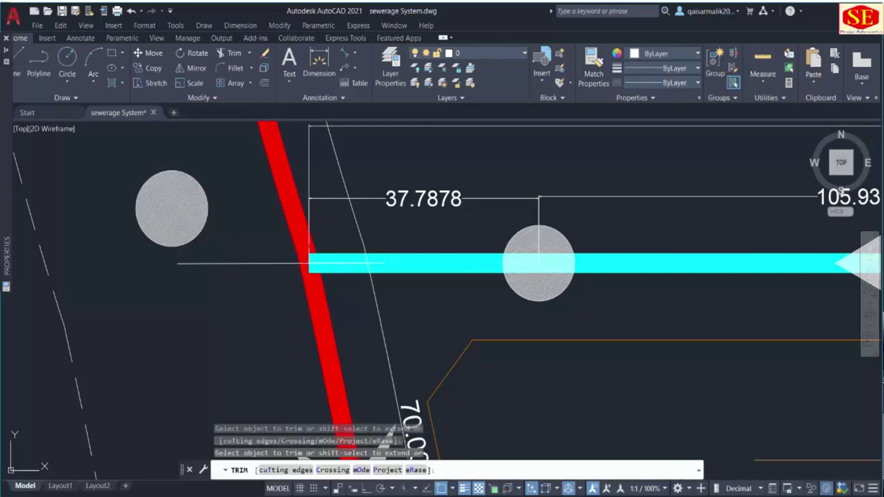
{"action": "scroll", "coordinate": [314, 247], "scroll_direction": "up", "scroll_amount": 2}
{"action": "left_click", "coordinate": [295, 236]}
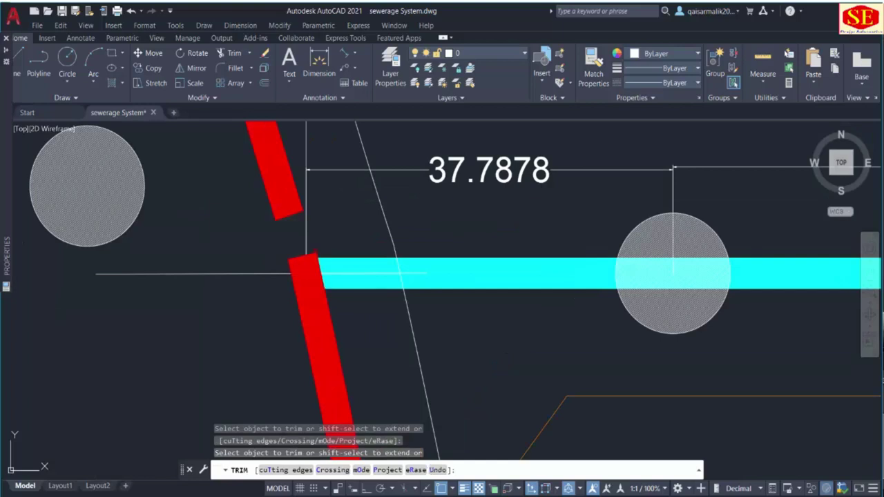
{"action": "left_click", "coordinate": [304, 266]}
{"action": "key", "text": "Escape"}
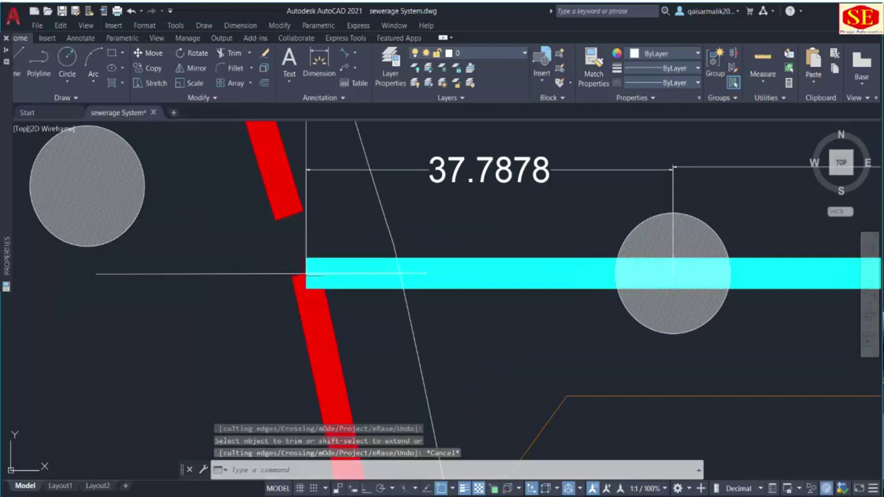
Move the manhole symbol by its centre back to the junction point at the southern cyan sewer's west end.
{"action": "type", "text": "m"}
{"action": "key", "text": "Return"}
{"action": "left_click", "coordinate": [128, 198]}
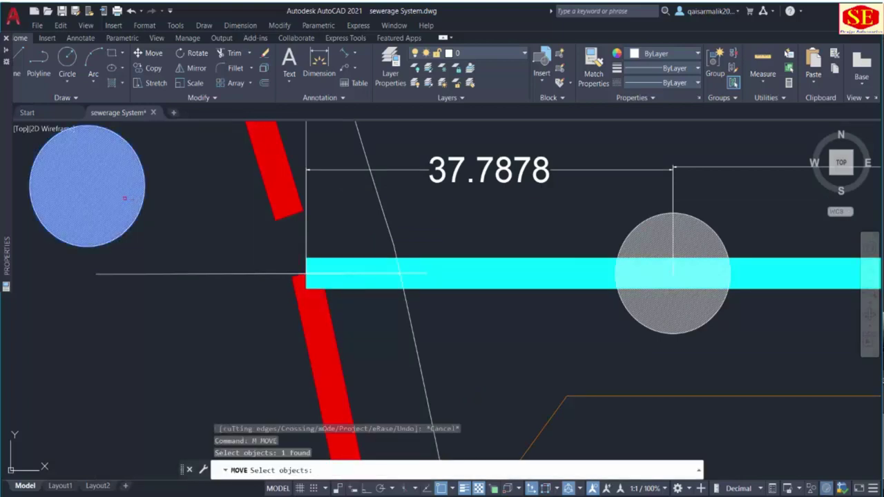
{"action": "key", "text": "Return"}
{"action": "left_click", "coordinate": [86, 186]}
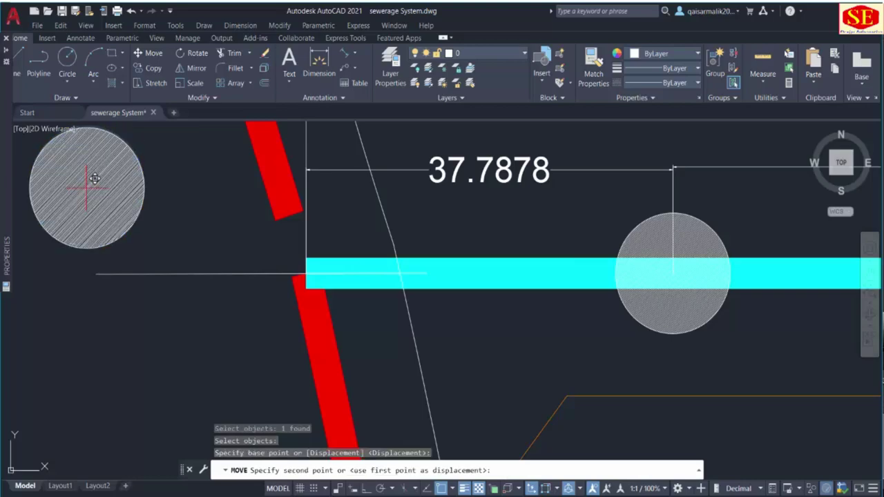
{"action": "left_click", "coordinate": [306, 274]}
{"action": "key", "text": "Escape"}
Erase the horizontal helper line through the junction manhole.
{"action": "left_click", "coordinate": [178, 252]}
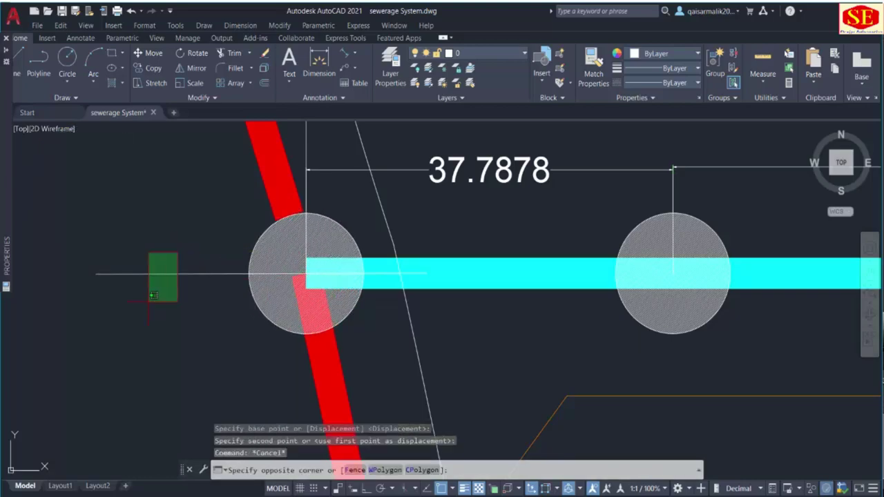
{"action": "left_click", "coordinate": [145, 304]}
{"action": "type", "text": "e"}
{"action": "key", "text": "Return"}
{"action": "scroll", "coordinate": [146, 307], "scroll_direction": "down", "scroll_amount": 6}
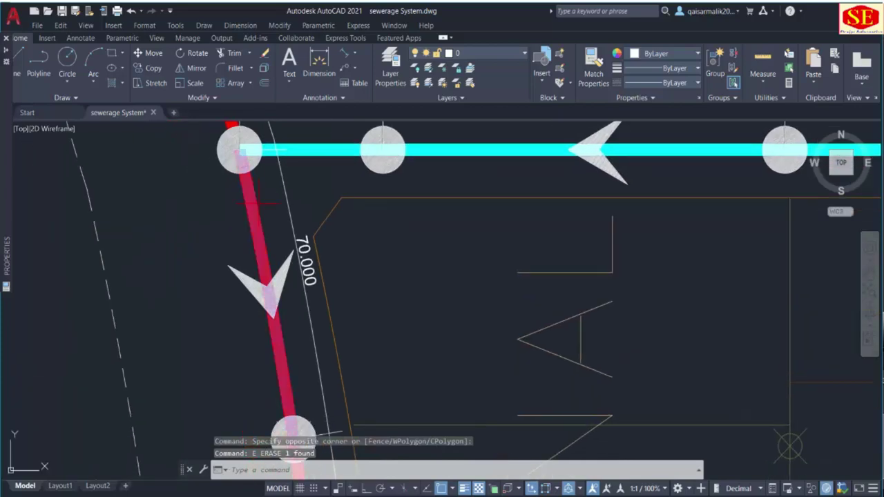
Follow the red main south of the junction to its end at the drain and list that polyline's properties.
{"action": "left_click", "coordinate": [269, 289]}
{"action": "middle_click_drag", "start_coordinate": [274, 376], "coordinate": [296, 176]}
{"action": "left_click", "coordinate": [330, 470]}
{"action": "middle_click_drag", "start_coordinate": [276, 414], "coordinate": [348, 227]}
{"action": "mouse_move", "coordinate": [302, 446]}
{"action": "middle_mouse_down"}
{"action": "mouse_move", "coordinate": [373, 333]}
{"action": "mouse_move", "coordinate": [449, 138]}
{"action": "middle_mouse_up"}
{"action": "middle_click_drag", "start_coordinate": [364, 401], "coordinate": [461, 159]}
{"action": "middle_click_drag", "start_coordinate": [382, 405], "coordinate": [477, 194]}
{"action": "middle_click_drag", "start_coordinate": [414, 353], "coordinate": [452, 177]}
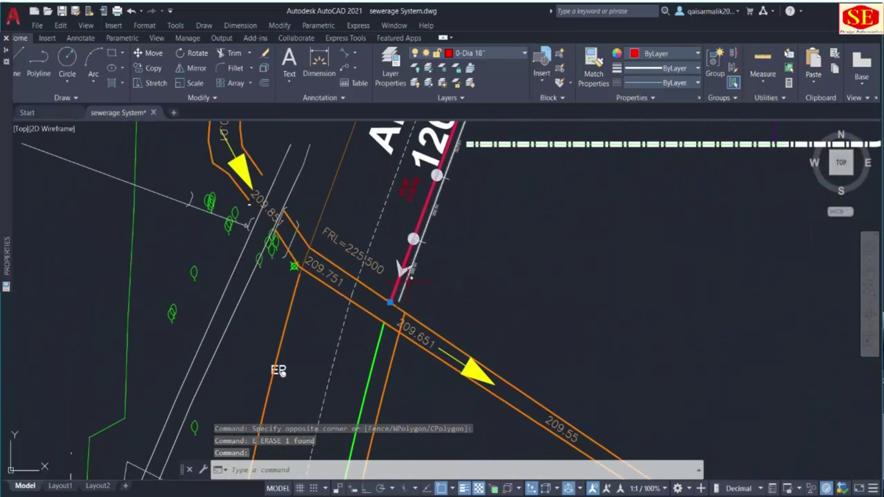
{"action": "scroll", "coordinate": [415, 279], "scroll_direction": "up", "scroll_amount": 3}
{"action": "scroll", "coordinate": [342, 331], "scroll_direction": "down", "scroll_amount": 5}
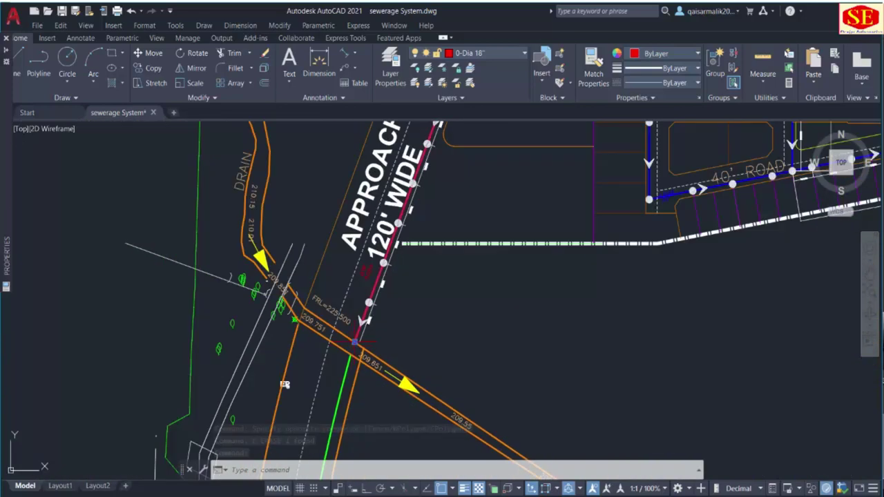
{"action": "middle_click_drag", "start_coordinate": [414, 249], "coordinate": [306, 432]}
{"action": "type", "text": "LI"}
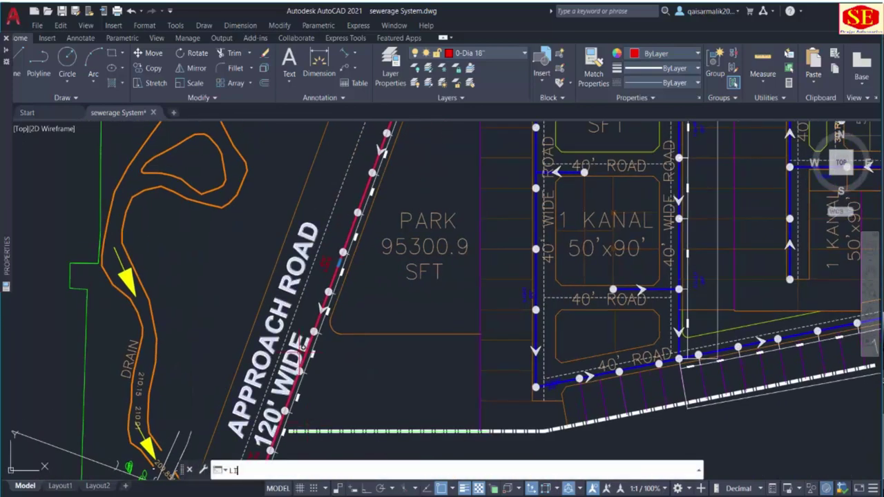
{"action": "key", "text": "Return"}
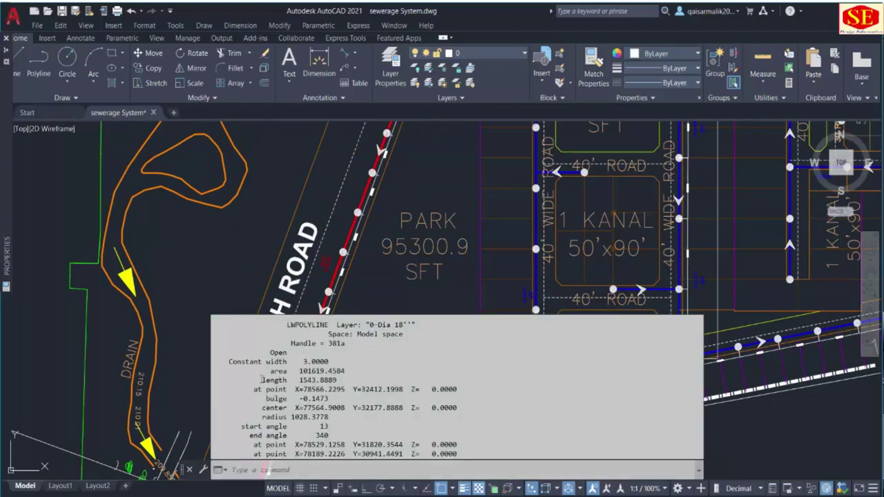
Copy the length entry from the red main's property listing.
{"action": "left_click_drag", "start_coordinate": [301, 373], "coordinate": [344, 375]}
{"action": "right_click", "coordinate": [326, 382]}
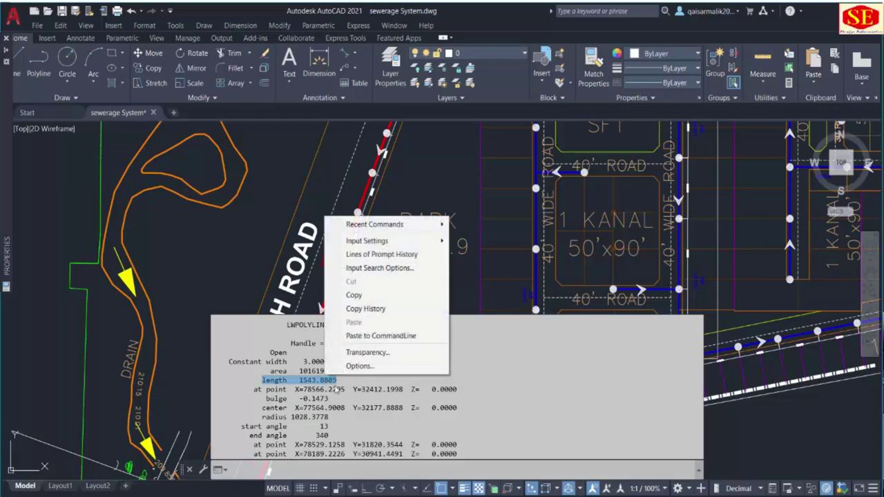
{"action": "left_click", "coordinate": [354, 295]}
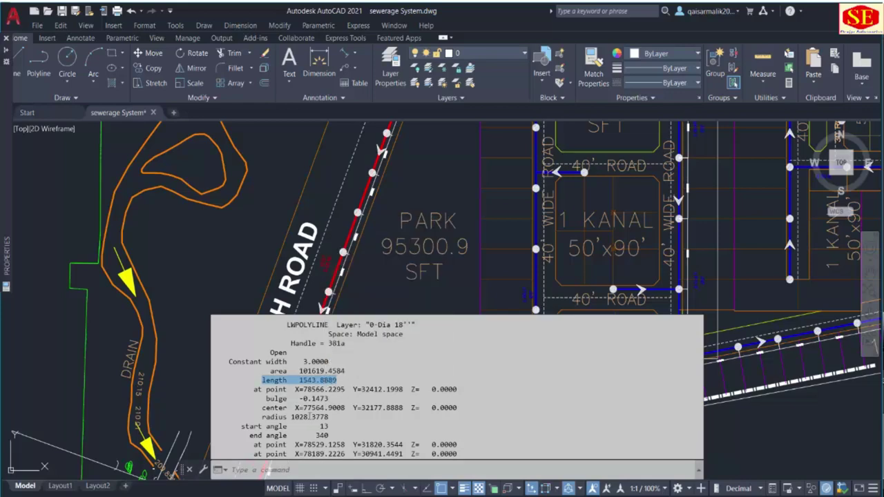
{"action": "key", "text": "Escape"}
Paste the copied length text west of the red main, north of an Ø18" and 0.0018 label pair.
{"action": "middle_click_drag", "start_coordinate": [336, 220], "coordinate": [242, 406]}
{"action": "scroll", "coordinate": [282, 274], "scroll_direction": "up", "scroll_amount": 2}
{"action": "scroll", "coordinate": [290, 289], "scroll_direction": "up", "scroll_amount": 2}
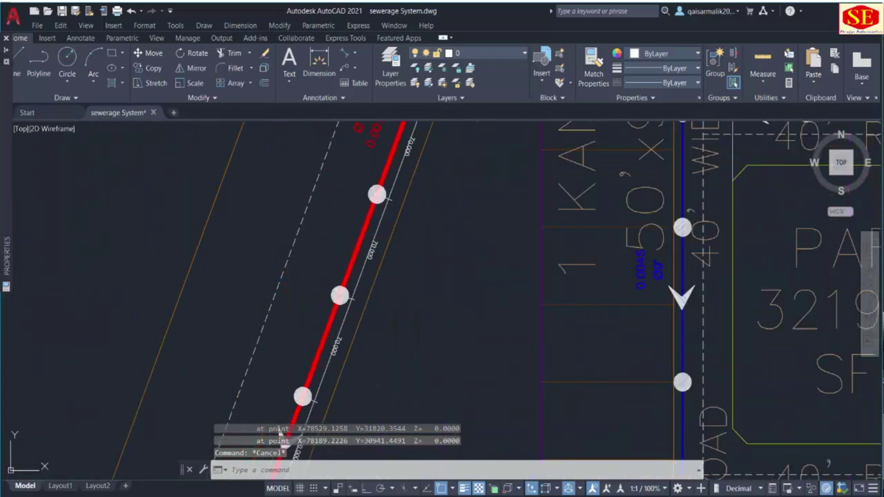
{"action": "key", "text": "ctrl+v"}
{"action": "middle_click_drag", "start_coordinate": [320, 210], "coordinate": [247, 457]}
{"action": "left_click", "coordinate": [322, 183]}
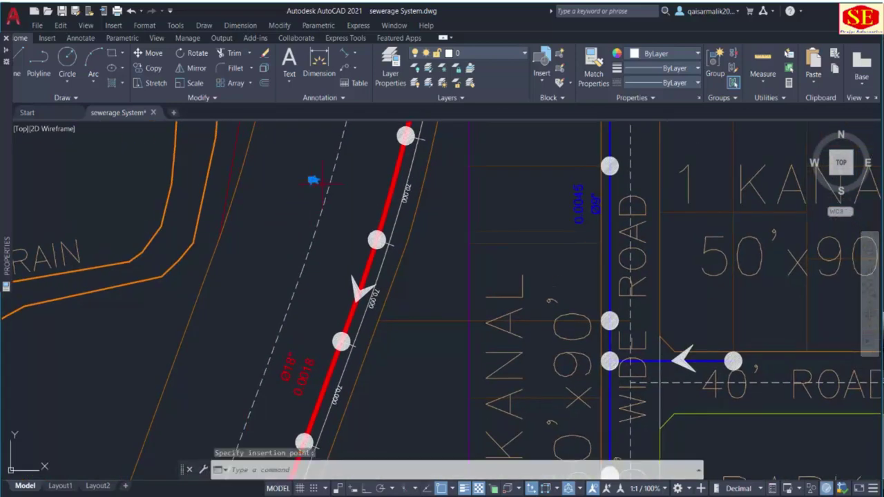
{"action": "key", "text": "Escape"}
Match the pasted length text's properties to the red 0.0018 slope label beside the main.
{"action": "type", "text": "ma"}
{"action": "key", "text": "Return"}
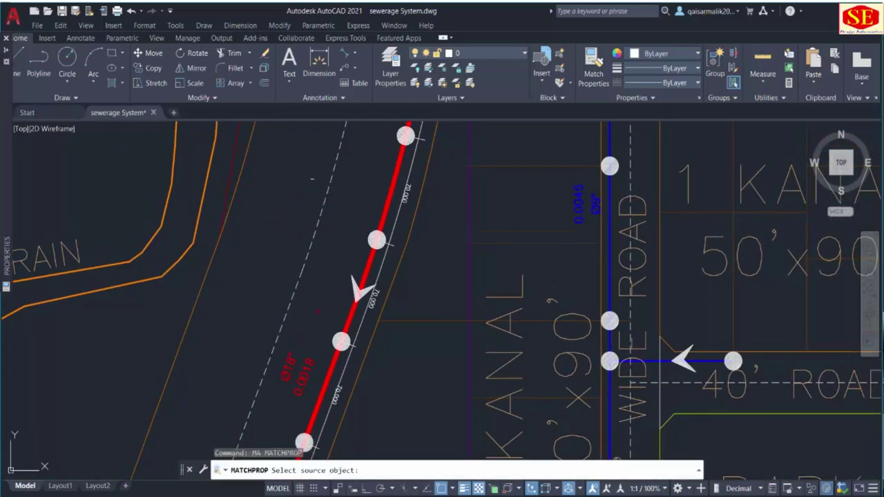
{"action": "left_click", "coordinate": [304, 373]}
{"action": "left_click", "coordinate": [320, 171]}
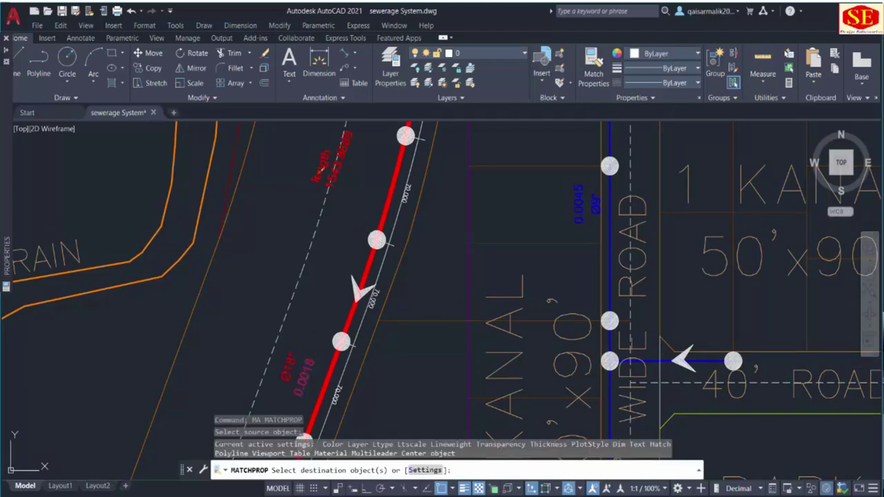
{"action": "scroll", "coordinate": [298, 290], "scroll_direction": "up", "scroll_amount": 3}
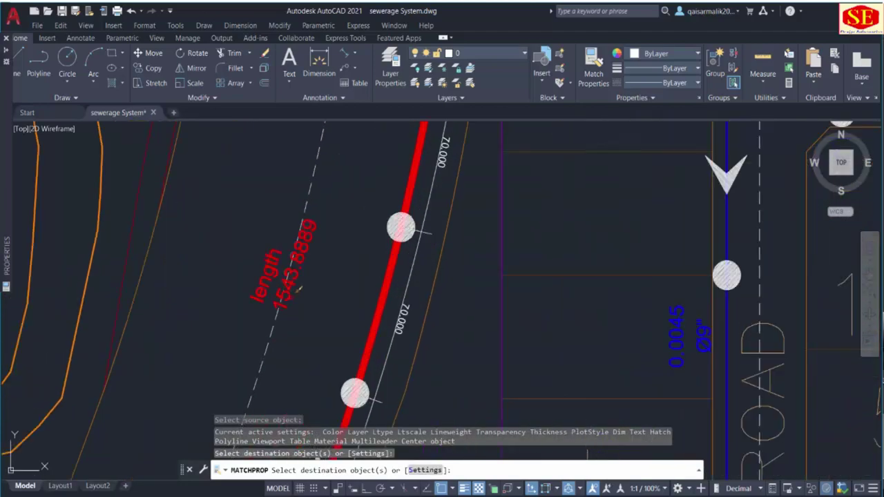
{"action": "key", "text": "Escape"}
Move the red length text northeast so it sits close beside the red main.
{"action": "type", "text": "m"}
{"action": "key", "text": "Return"}
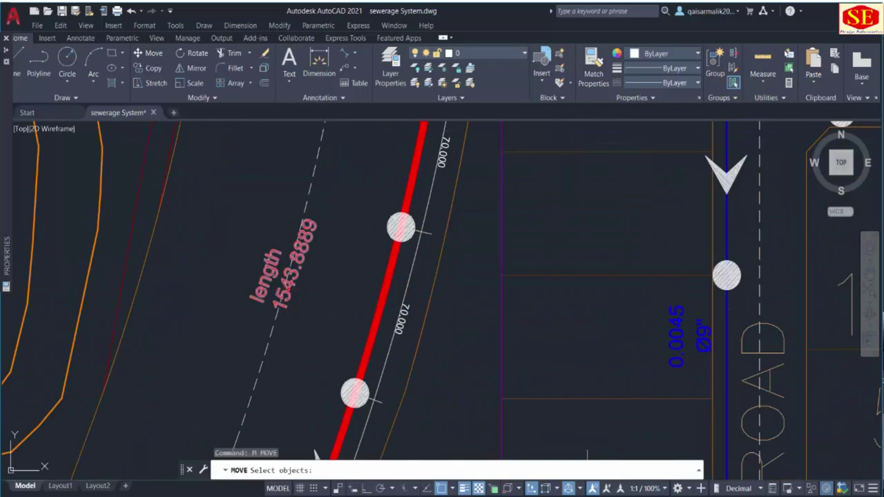
{"action": "left_click", "coordinate": [315, 453]}
{"action": "key", "text": "Return"}
{"action": "left_click", "coordinate": [227, 240]}
{"action": "middle_click_drag", "start_coordinate": [229, 244], "coordinate": [164, 368]}
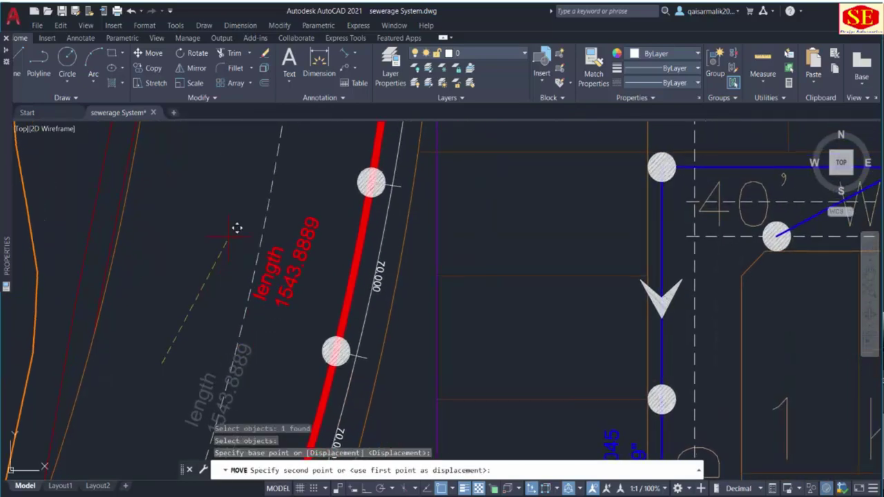
{"action": "left_click", "coordinate": [256, 175]}
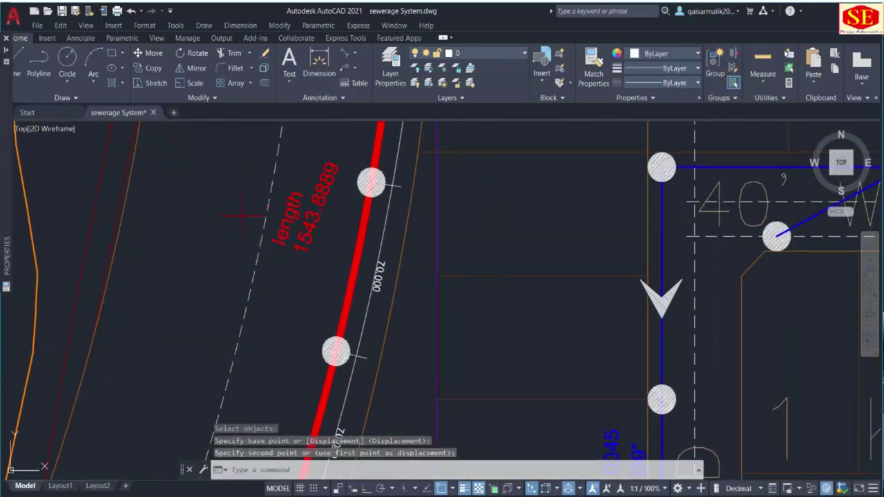
Examine the overall length dimension along the southern 80' wide road cyan sewer and view the line from end to end.
{"action": "scroll", "coordinate": [242, 216], "scroll_direction": "down", "scroll_amount": 4}
{"action": "scroll", "coordinate": [262, 276], "scroll_direction": "up", "scroll_amount": 4}
{"action": "middle_click_drag", "start_coordinate": [253, 269], "coordinate": [78, 441]}
{"action": "scroll", "coordinate": [78, 441], "scroll_direction": "down", "scroll_amount": 3}
{"action": "middle_click_drag", "start_coordinate": [339, 209], "coordinate": [250, 261]}
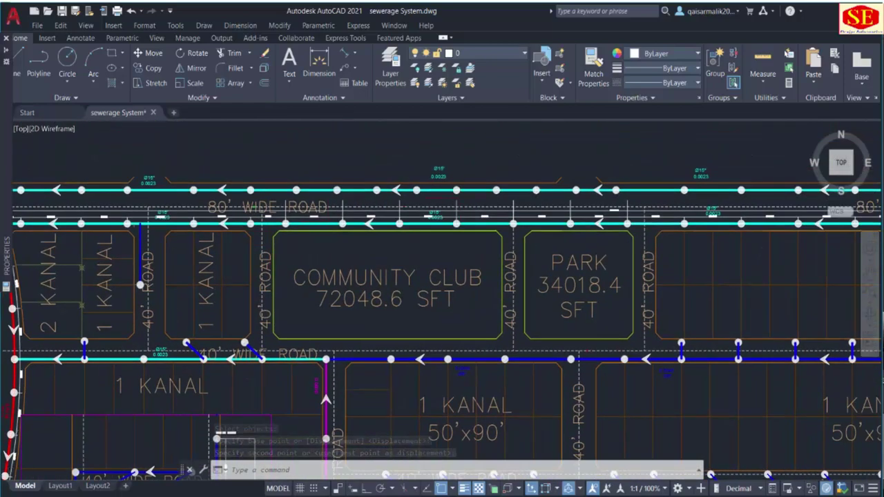
{"action": "scroll", "coordinate": [499, 242], "scroll_direction": "up", "scroll_amount": 3}
{"action": "scroll", "coordinate": [546, 240], "scroll_direction": "up", "scroll_amount": 4}
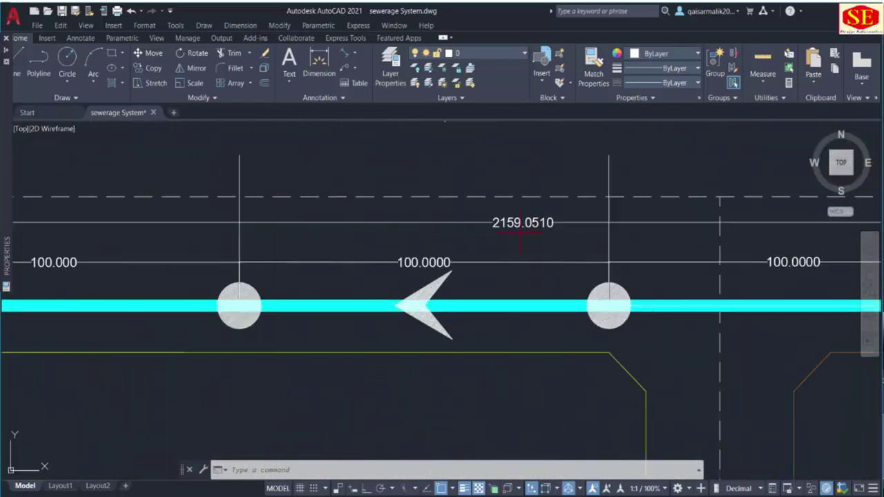
{"action": "scroll", "coordinate": [515, 231], "scroll_direction": "down", "scroll_amount": 4}
{"action": "middle_click_drag", "start_coordinate": [622, 256], "coordinate": [268, 238]}
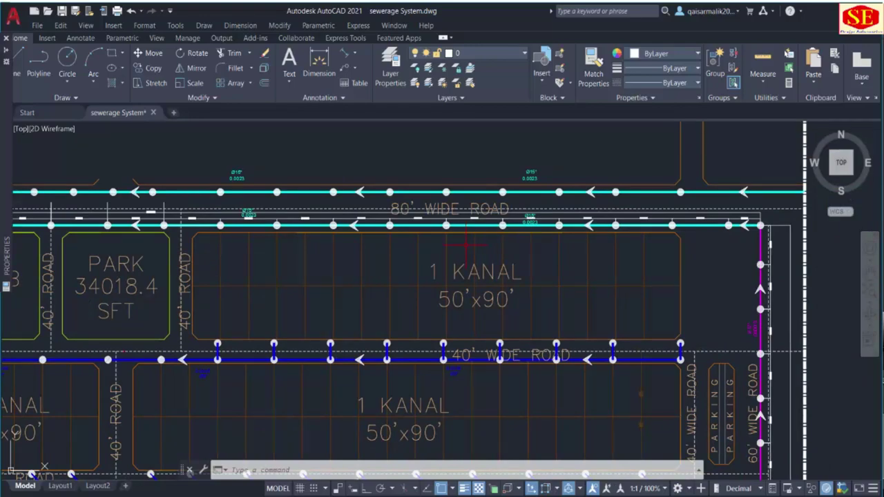
{"action": "scroll", "coordinate": [207, 180], "scroll_direction": "down", "scroll_amount": 1}
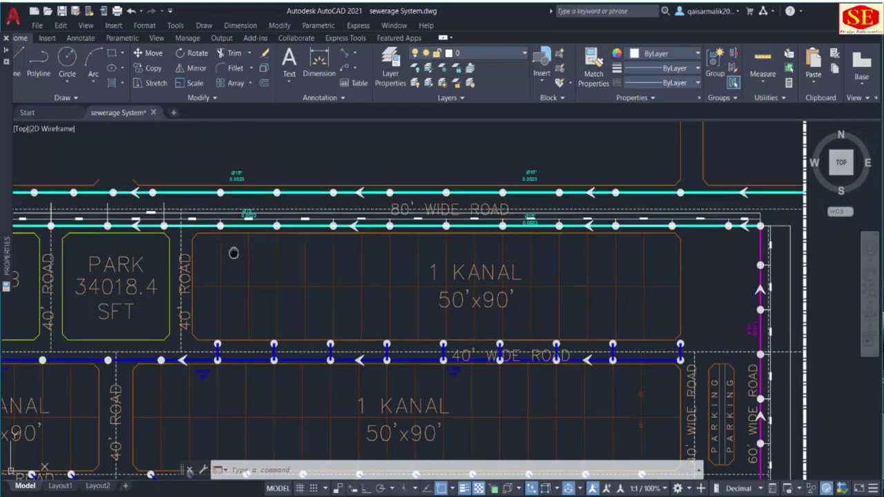
{"action": "middle_click_drag", "start_coordinate": [233, 253], "coordinate": [591, 224]}
{"action": "middle_click_drag", "start_coordinate": [387, 265], "coordinate": [760, 221]}
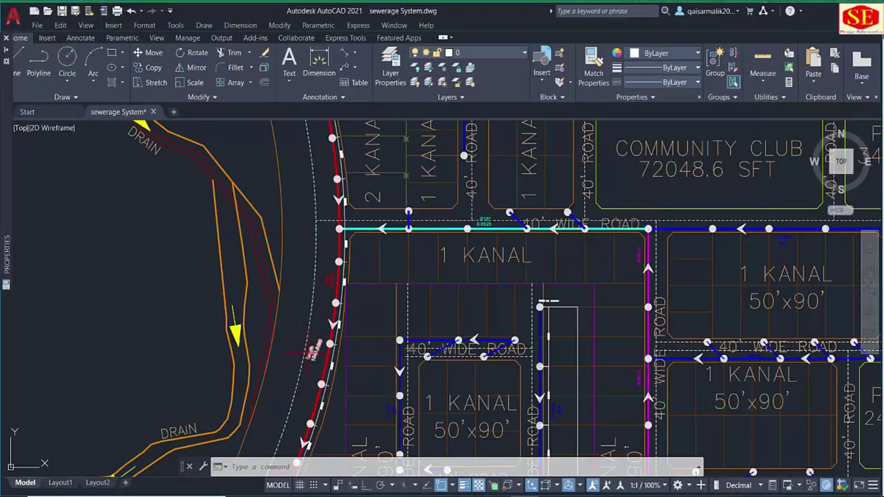
Zoom to the red main's length text, switch to the blank Excel workbook and select cell G8.
{"action": "scroll", "coordinate": [311, 352], "scroll_direction": "up", "scroll_amount": 5}
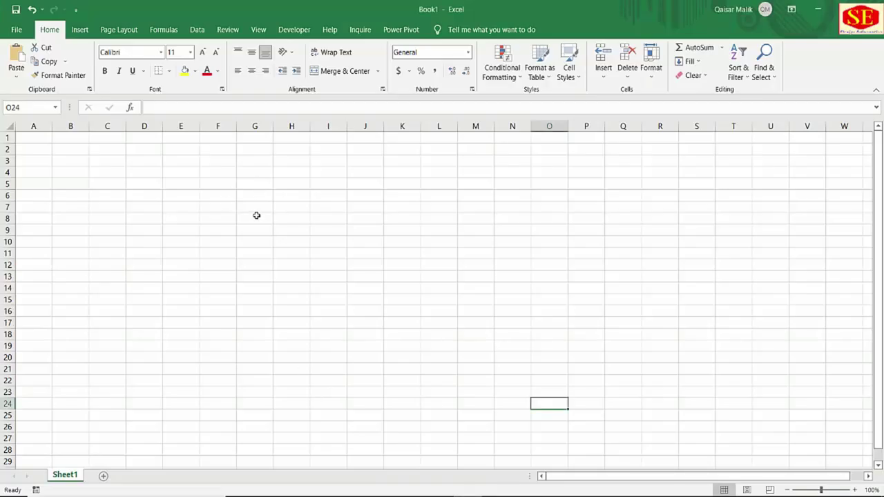
{"action": "left_click", "coordinate": [255, 219]}
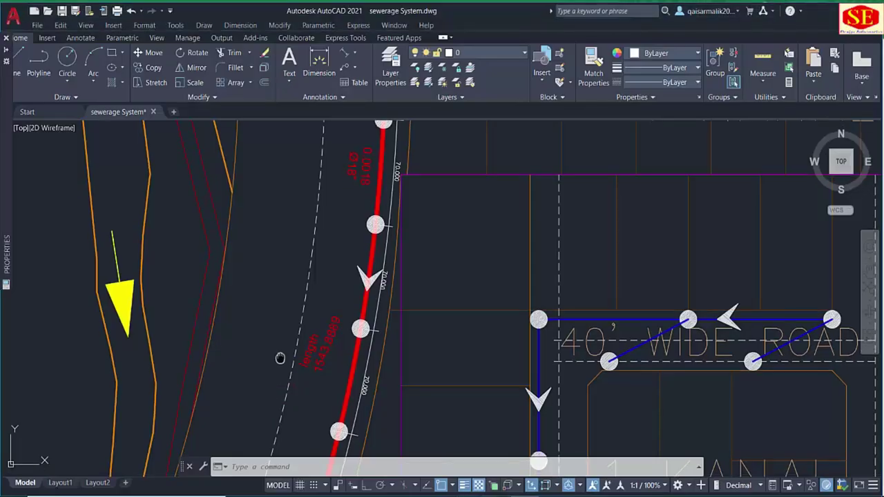
Return to the AutoCAD drawing and examine the diameter, slope, manhole spacing and length labels along the red main.
{"action": "middle_click_drag", "start_coordinate": [280, 359], "coordinate": [283, 311]}
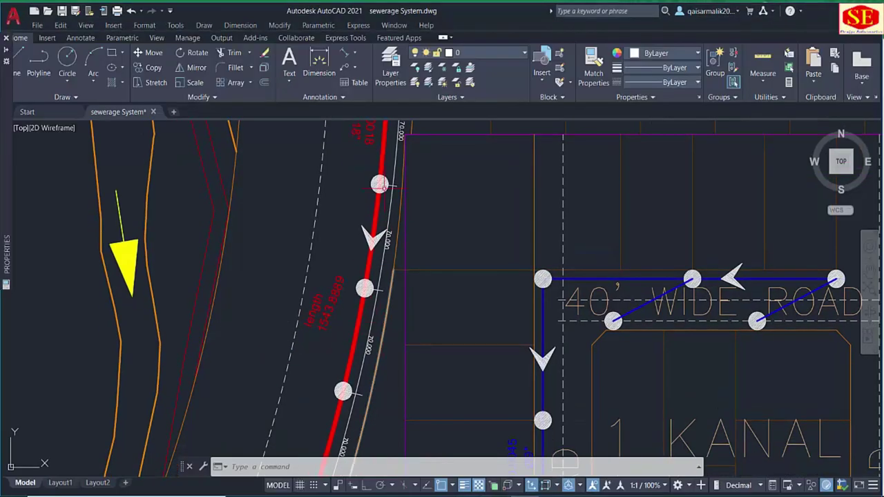
{"action": "scroll", "coordinate": [380, 184], "scroll_direction": "down", "scroll_amount": 5}
{"action": "scroll", "coordinate": [371, 252], "scroll_direction": "up", "scroll_amount": 6}
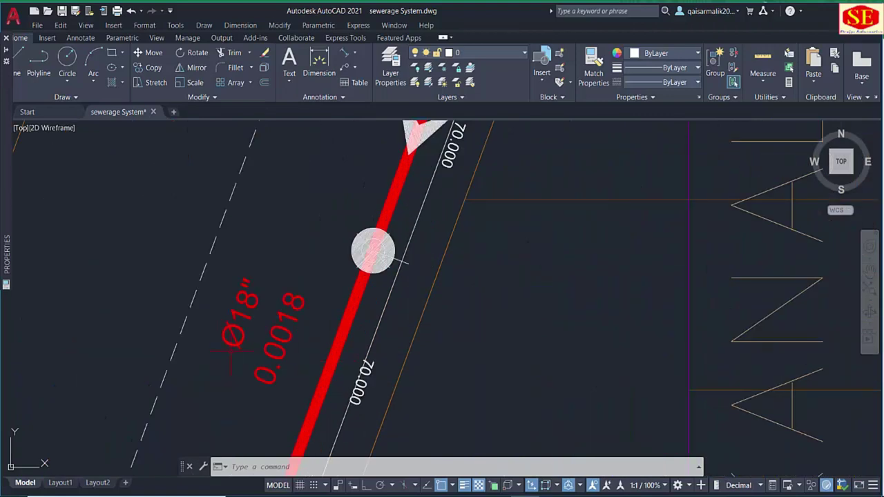
{"action": "scroll", "coordinate": [373, 250], "scroll_direction": "down", "scroll_amount": 5}
{"action": "scroll", "coordinate": [383, 252], "scroll_direction": "up", "scroll_amount": 5}
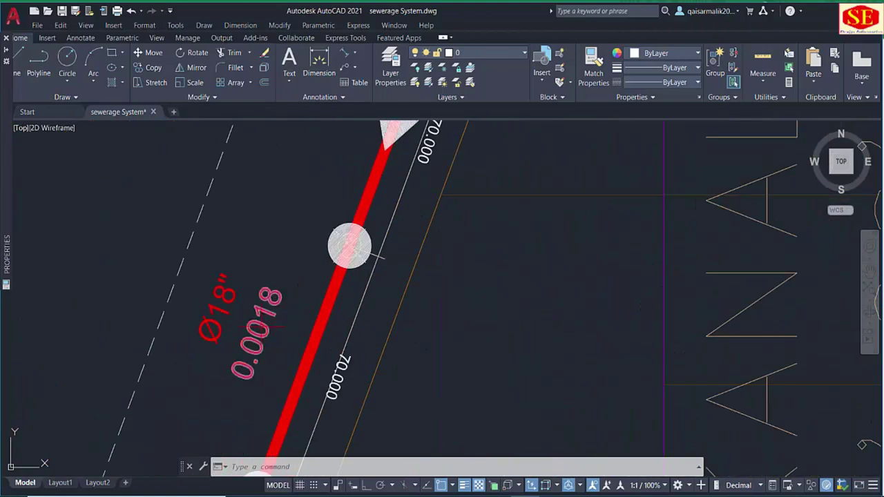
{"action": "scroll", "coordinate": [292, 247], "scroll_direction": "down", "scroll_amount": 5}
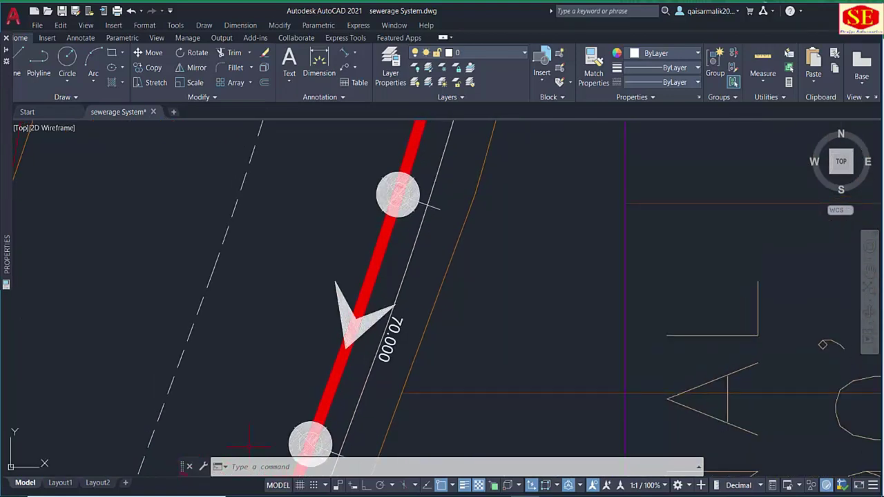
{"action": "scroll", "coordinate": [274, 236], "scroll_direction": "up", "scroll_amount": 5}
{"action": "middle_click_drag", "start_coordinate": [287, 380], "coordinate": [300, 286]}
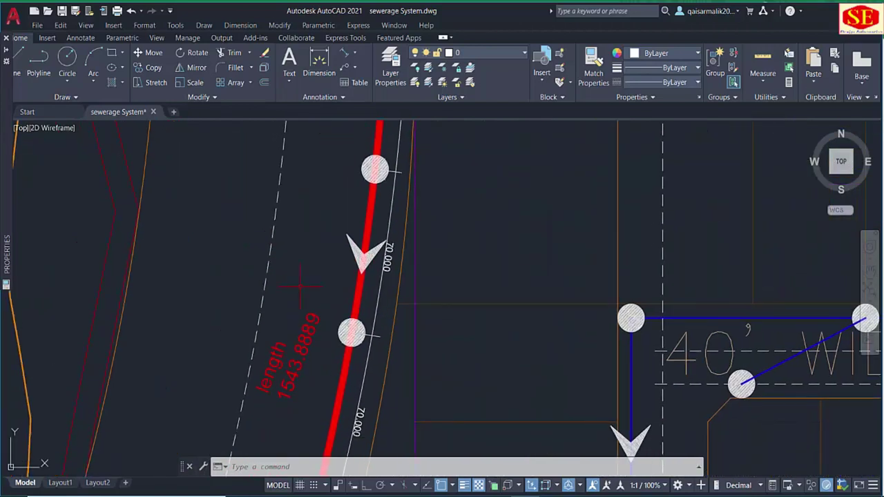
{"action": "middle_click_drag", "start_coordinate": [287, 409], "coordinate": [300, 349]}
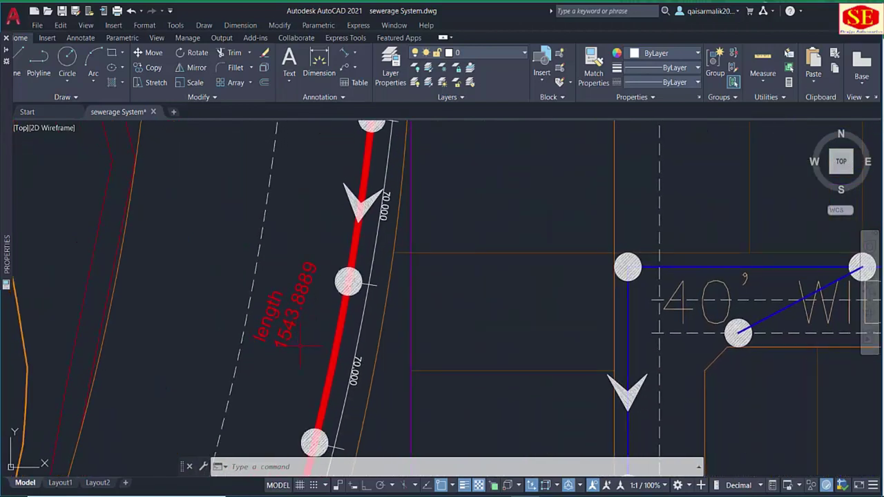
Switch to the blank Excel workbook.
{"action": "left_click", "coordinate": [467, 495]}
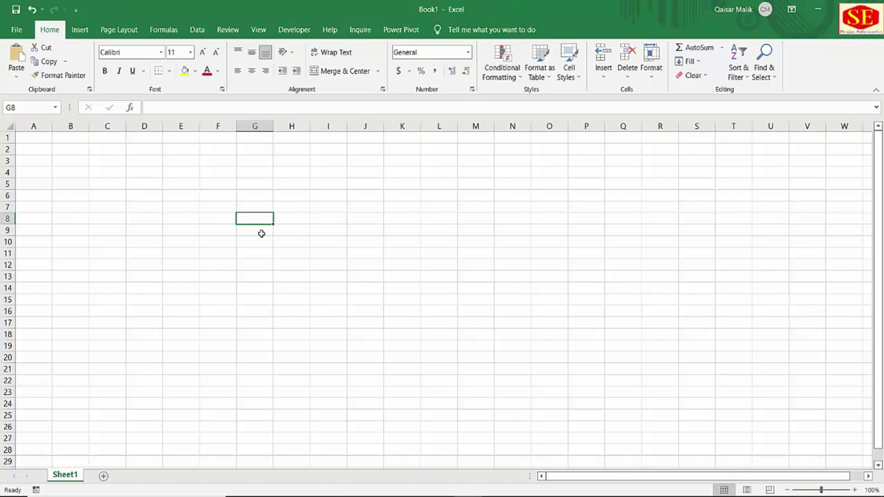
{"action": "type", "text": "L"}
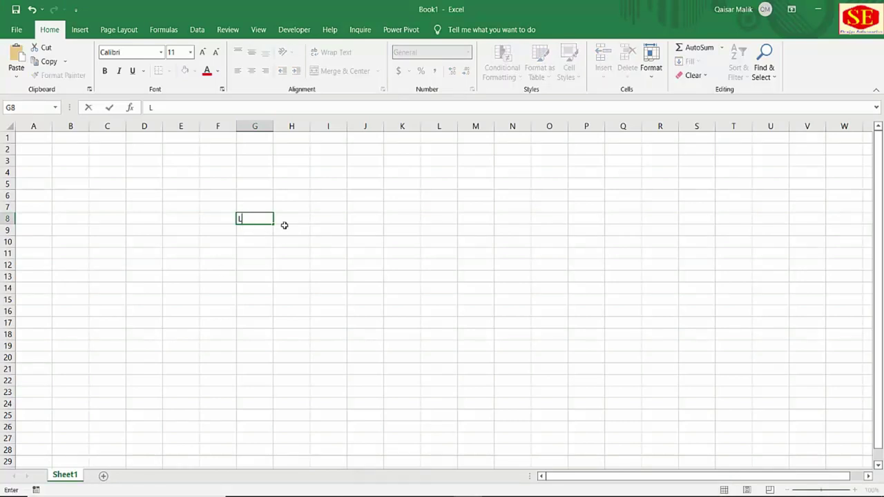
{"action": "left_click", "coordinate": [293, 219]}
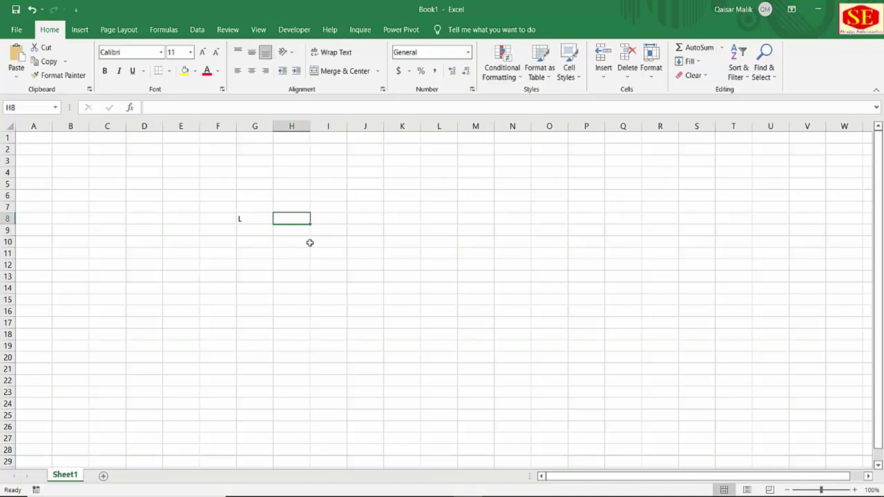
{"action": "left_click", "coordinate": [242, 219]}
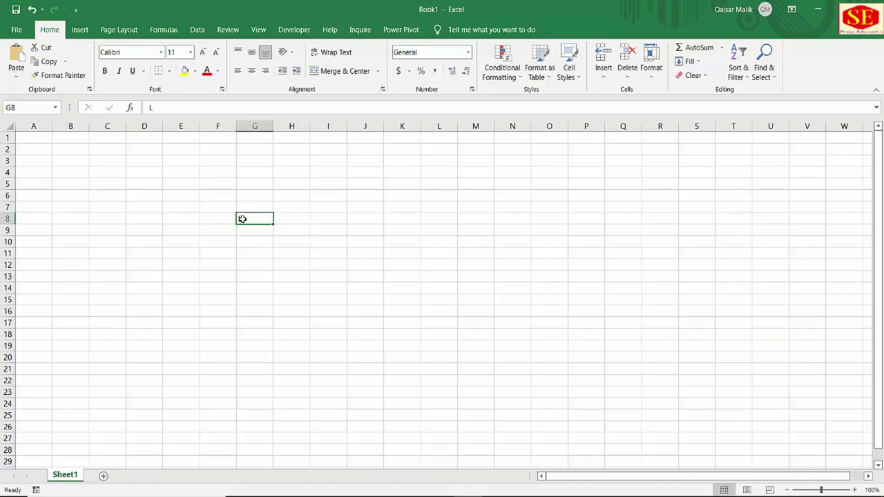
Enter the heading DIA OF PIPE in cell F8.
{"action": "left_click", "coordinate": [221, 219]}
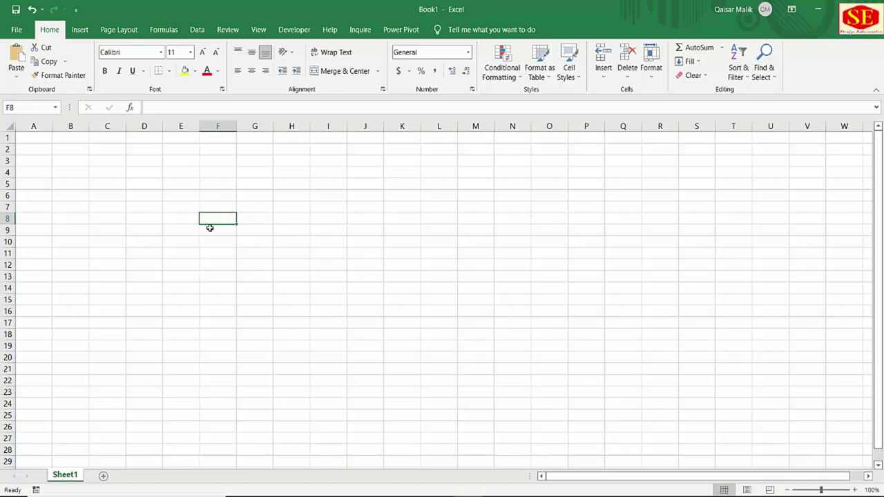
{"action": "type", "text": "DIA OF PIE"}
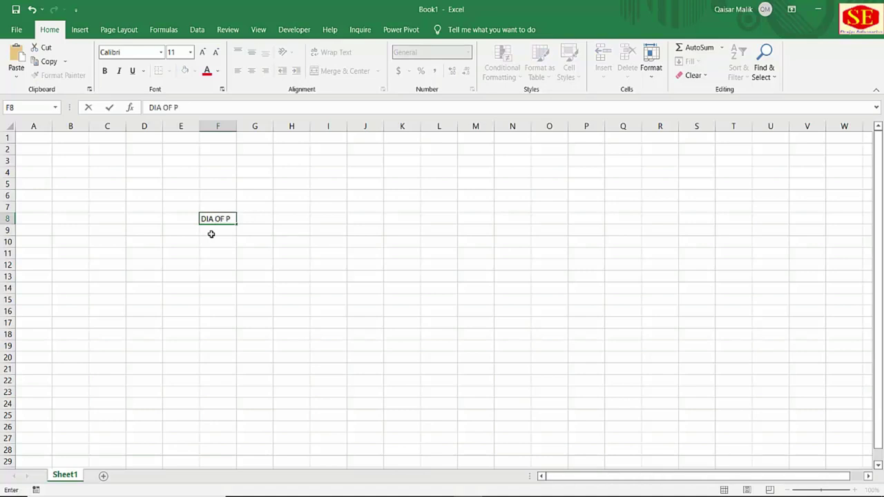
{"action": "double_click", "coordinate": [237, 126]}
{"action": "left_click", "coordinate": [232, 219]}
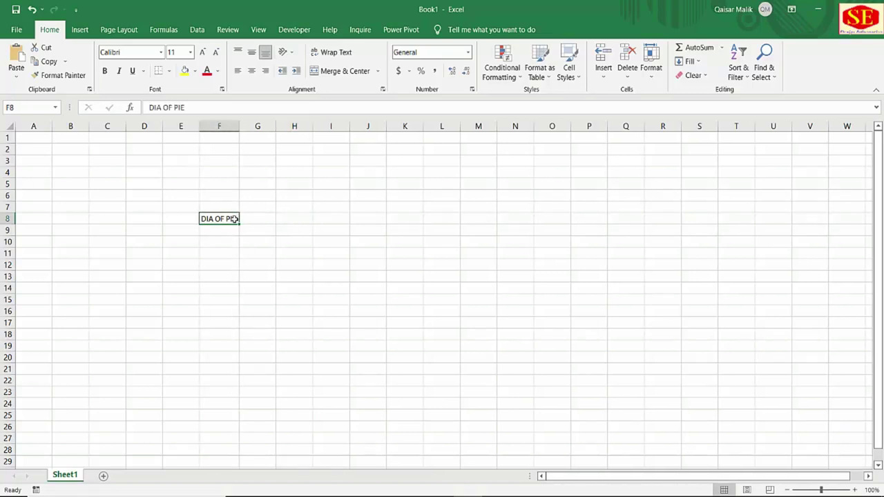
{"action": "double_click", "coordinate": [235, 219]}
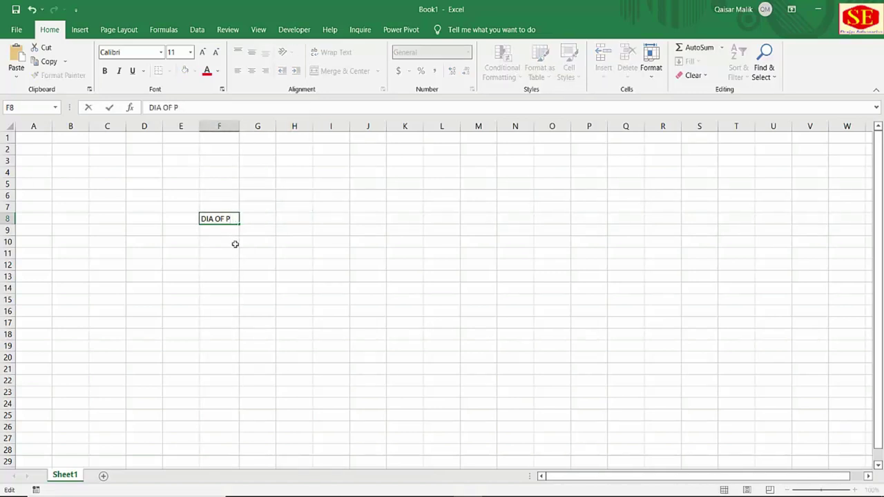
{"action": "left_click", "coordinate": [238, 247]}
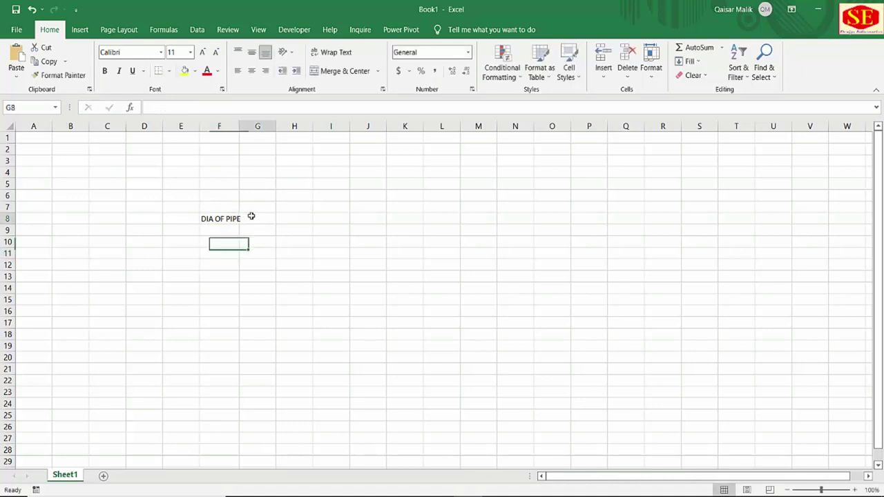
Enter the headings SLOPE in cell G8 and LENGTH in cell H8.
{"action": "left_click", "coordinate": [251, 219]}
{"action": "type", "text": "S"}
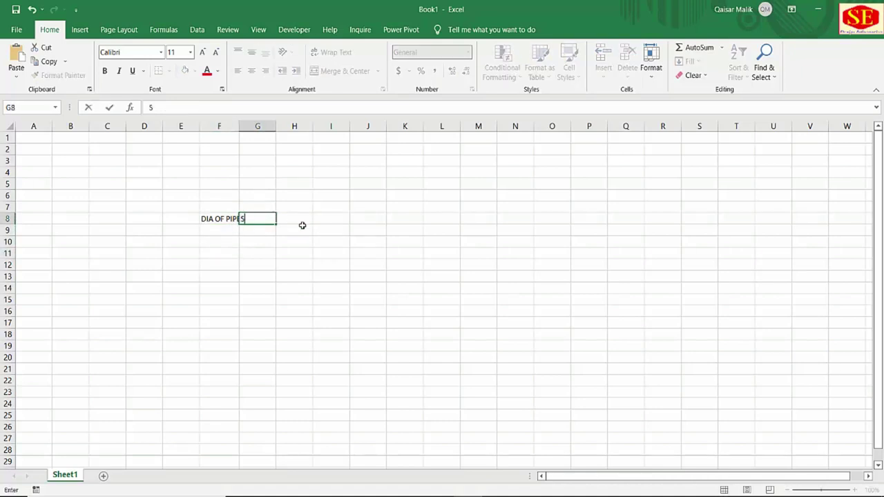
{"action": "type", "text": "LOPE"}
{"action": "left_click", "coordinate": [296, 217]}
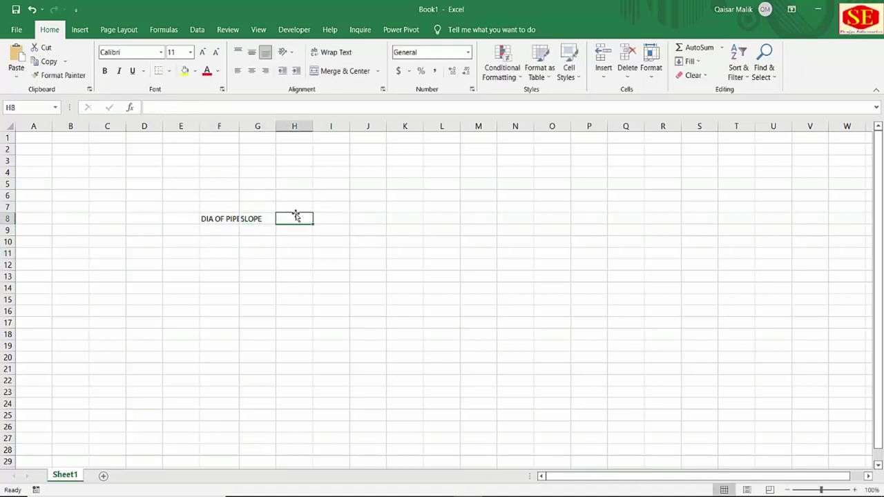
{"action": "type", "text": "LENGTH"}
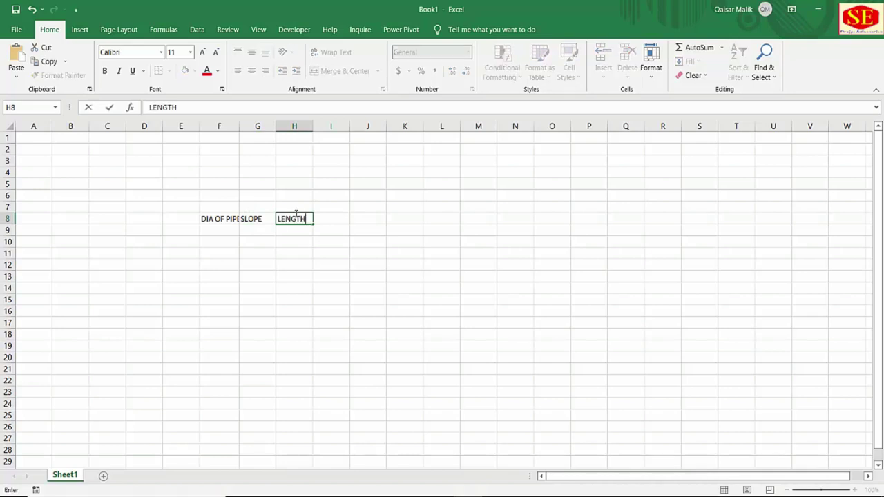
{"action": "key", "text": "Return"}
Widen columns F, G and H so that the three headings fit inside their cells.
{"action": "left_click", "coordinate": [253, 220]}
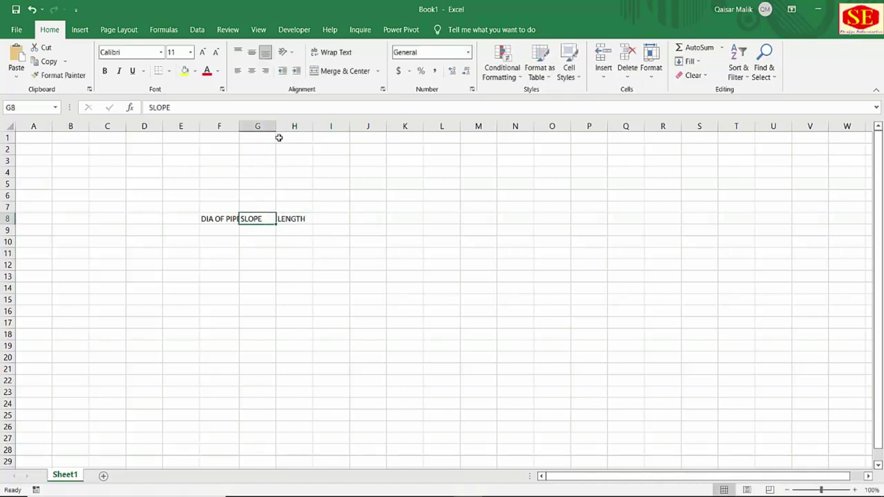
{"action": "left_click_drag", "start_coordinate": [275, 128], "coordinate": [355, 129]}
{"action": "left_click_drag", "start_coordinate": [237, 131], "coordinate": [260, 130]}
Enter the red main's diameter 18 in F9 and its slope 0.0018 in G9, checking the labels in the AutoCAD drawing.
{"action": "left_click", "coordinate": [225, 230]}
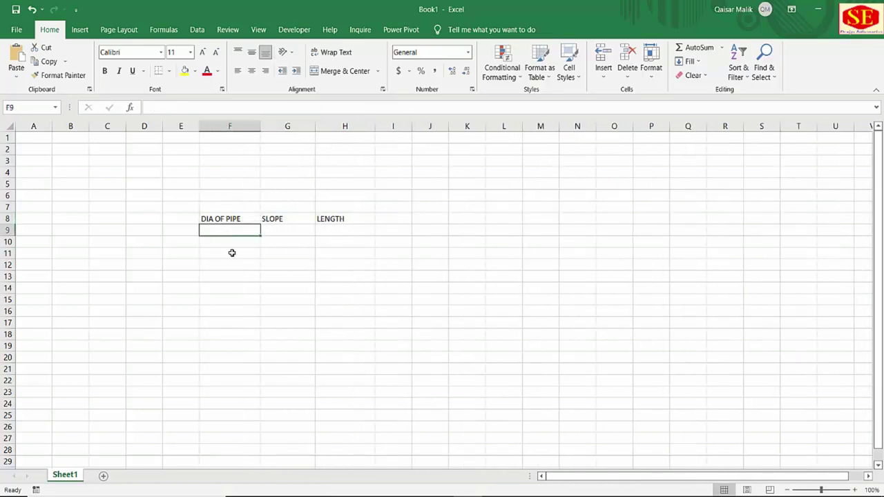
{"action": "type", "text": "18"}
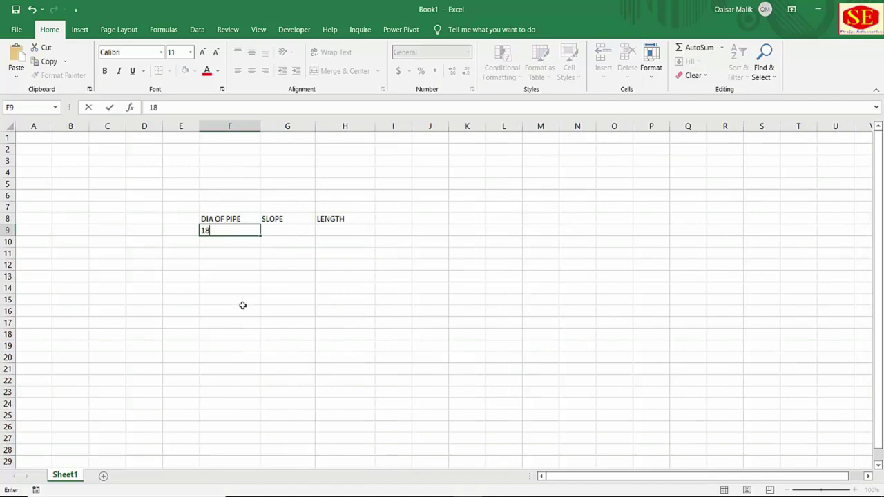
{"action": "left_click", "coordinate": [278, 229]}
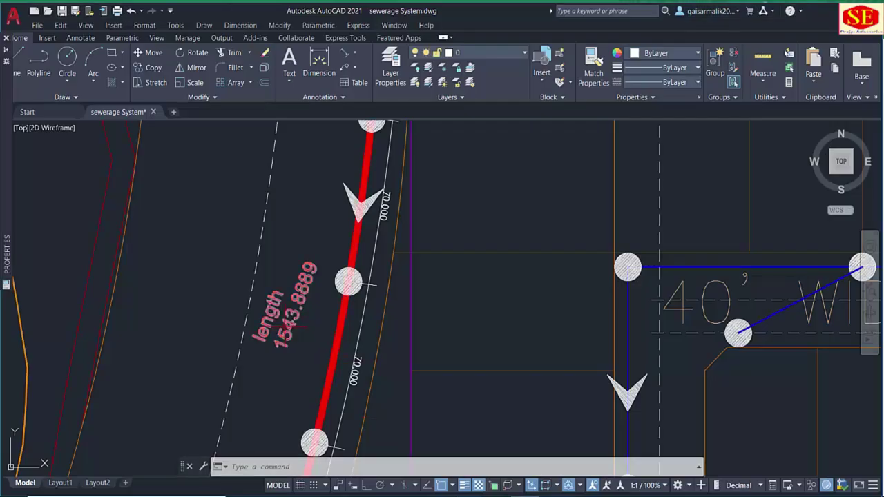
{"action": "middle_click_drag", "start_coordinate": [264, 380], "coordinate": [336, 193]}
{"action": "scroll", "coordinate": [281, 400], "scroll_direction": "up", "scroll_amount": 2}
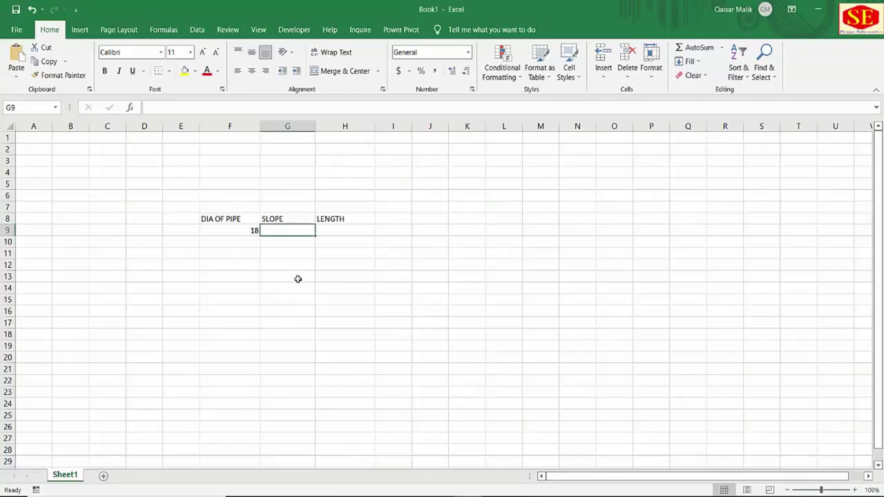
{"action": "type", "text": "0.0018"}
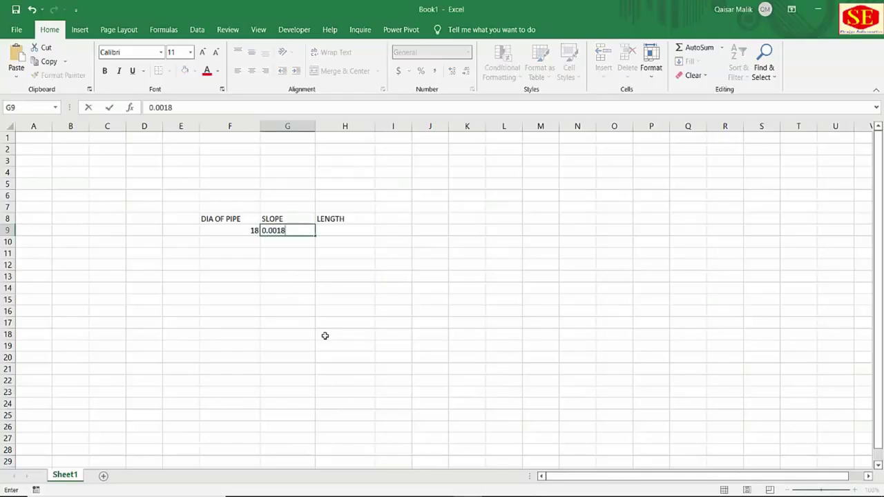
{"action": "left_click", "coordinate": [319, 311]}
Enter the red main's length 1543.8889 in cell H9, reading it from the length text in the AutoCAD drawing.
{"action": "left_click", "coordinate": [341, 230]}
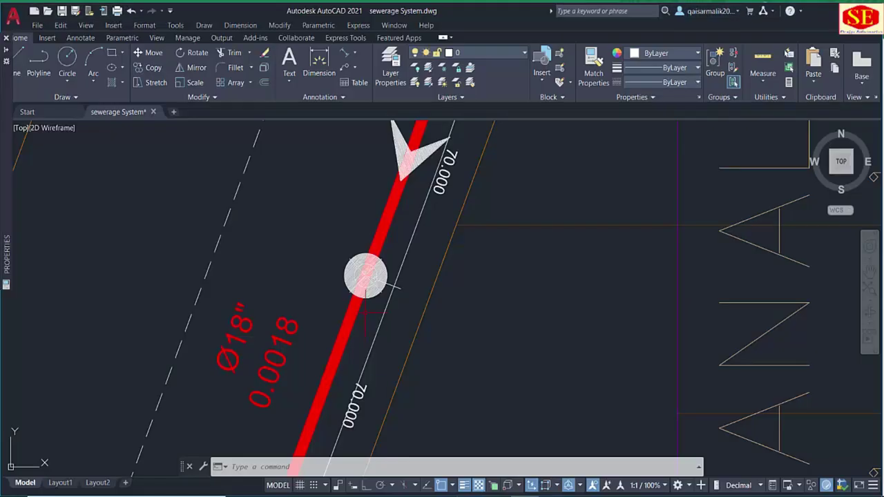
{"action": "scroll", "coordinate": [260, 336], "scroll_direction": "down", "scroll_amount": 5}
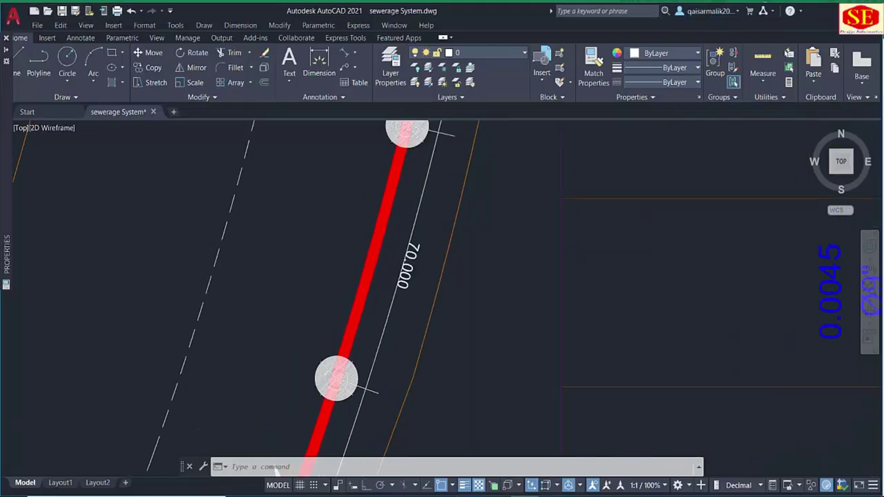
{"action": "scroll", "coordinate": [290, 282], "scroll_direction": "up", "scroll_amount": 2}
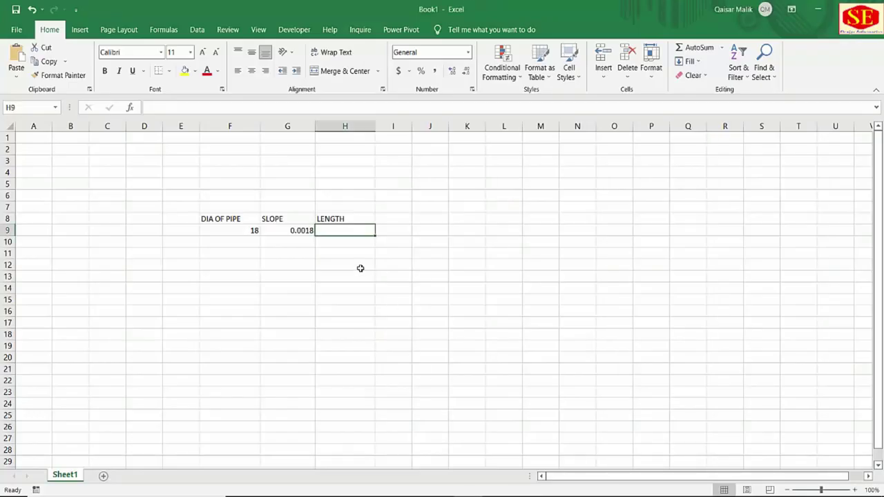
{"action": "type", "text": "15"}
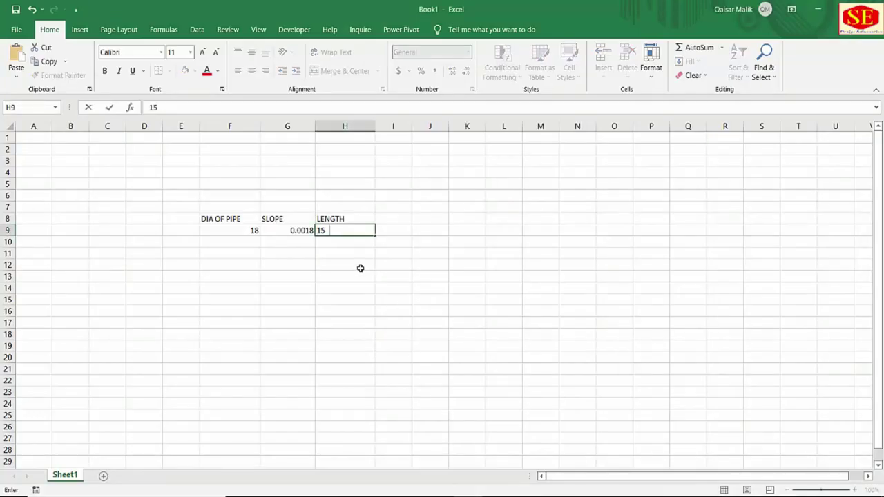
{"action": "type", "text": "43.8889"}
{"action": "left_click", "coordinate": [391, 291]}
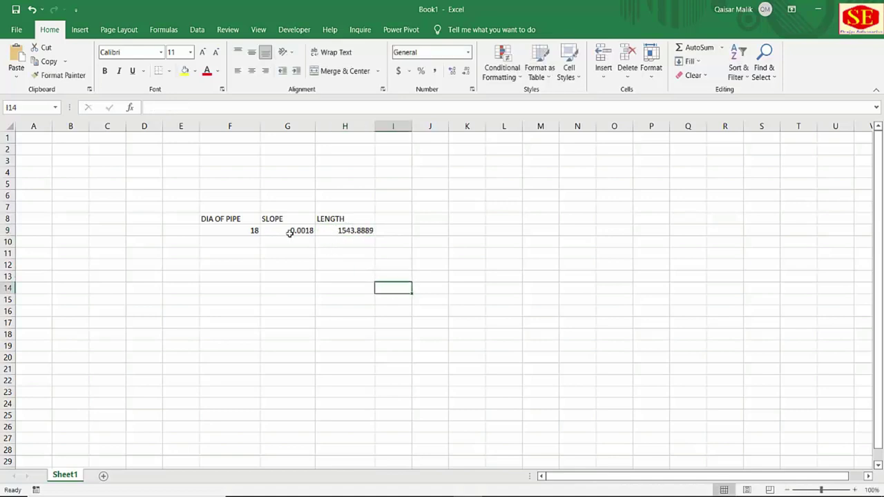
Number the red main's row as 1 in cell E9.
{"action": "left_click", "coordinate": [181, 232]}
{"action": "type", "text": "1"}
{"action": "key", "text": "Return"}
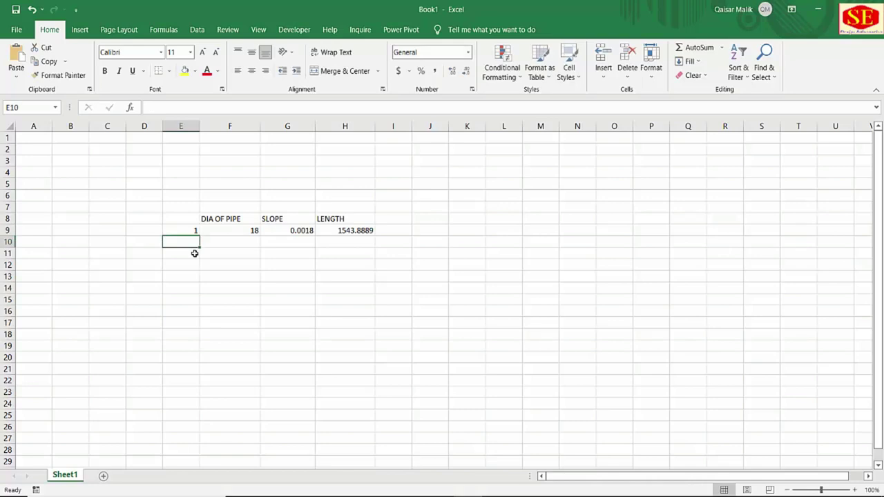
Switch to the AutoCAD drawing and examine the overall length, diameter and slope labels of the southern cyan sewer on the 80' wide road.
{"action": "left_click", "coordinate": [246, 231]}
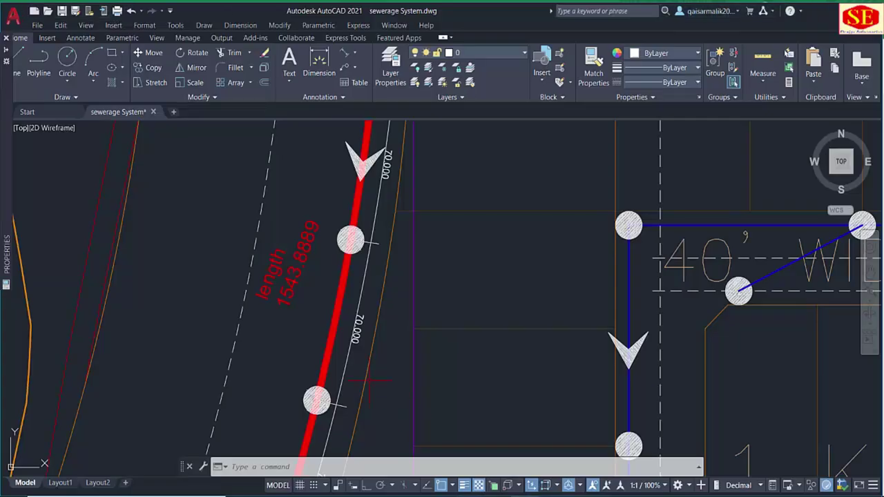
{"action": "scroll", "coordinate": [338, 280], "scroll_direction": "down", "scroll_amount": 3}
{"action": "scroll", "coordinate": [337, 279], "scroll_direction": "up", "scroll_amount": 2}
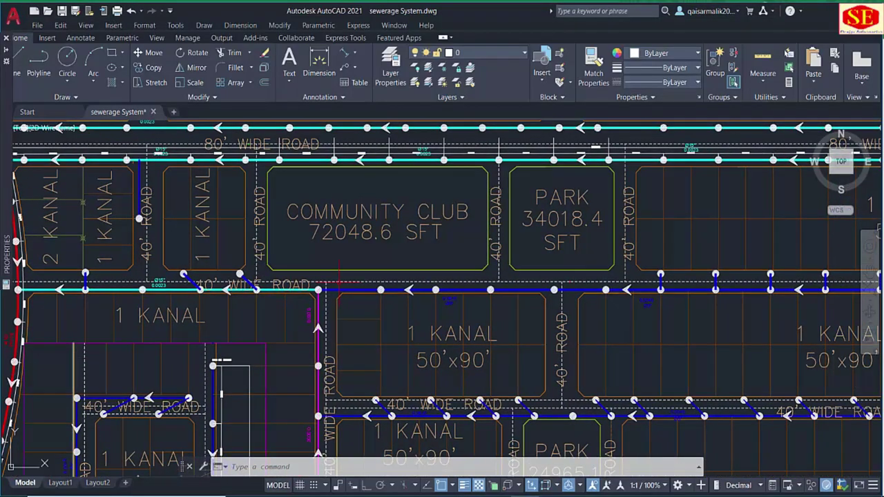
{"action": "mouse_move", "coordinate": [328, 218]}
{"action": "middle_mouse_down"}
{"action": "mouse_move", "coordinate": [369, 315]}
{"action": "mouse_move", "coordinate": [429, 366]}
{"action": "middle_mouse_up"}
{"action": "scroll", "coordinate": [82, 305], "scroll_direction": "up", "scroll_amount": 2}
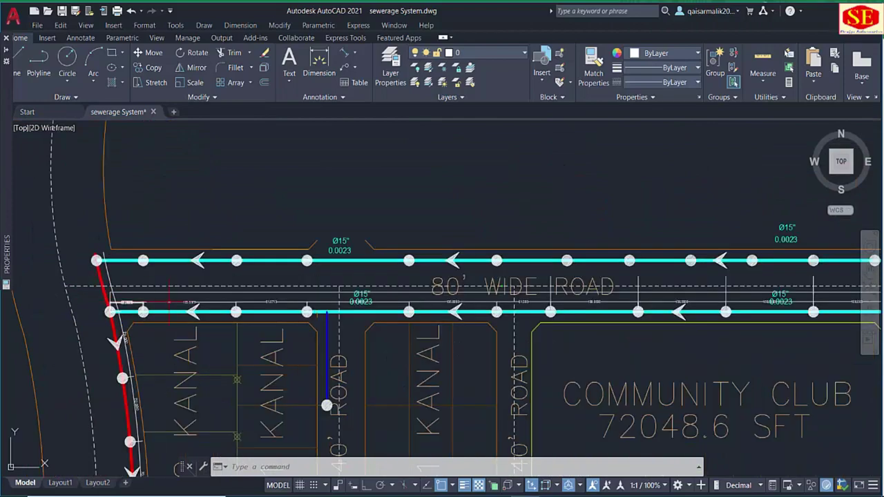
{"action": "middle_click_drag", "start_coordinate": [557, 303], "coordinate": [347, 290]}
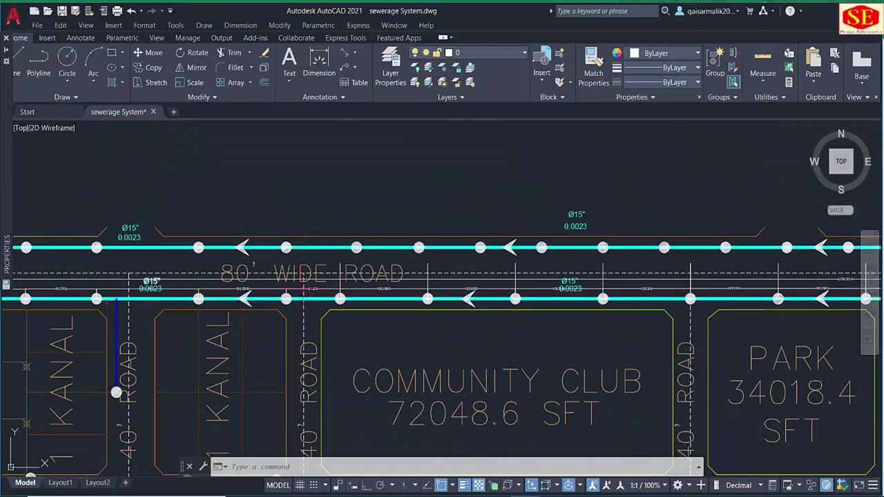
{"action": "middle_click_drag", "start_coordinate": [598, 290], "coordinate": [325, 257]}
{"action": "scroll", "coordinate": [325, 258], "scroll_direction": "up", "scroll_amount": 1}
{"action": "middle_click_drag", "start_coordinate": [527, 268], "coordinate": [357, 269]}
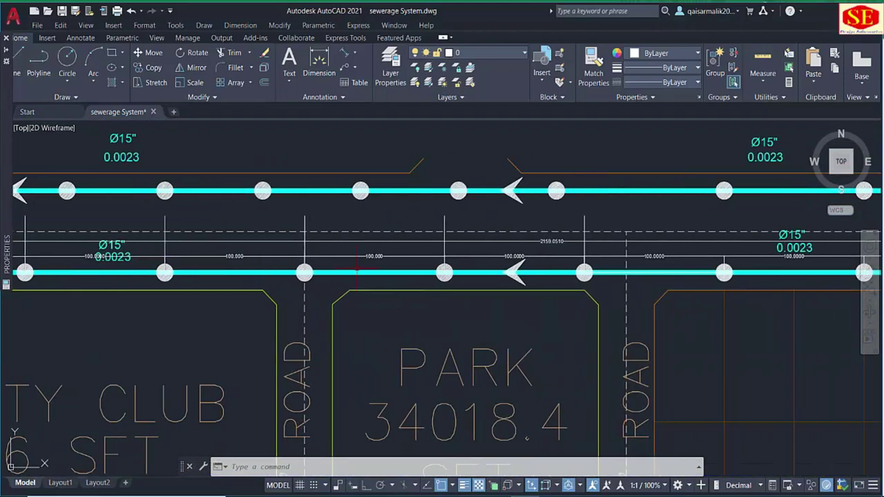
{"action": "scroll", "coordinate": [546, 254], "scroll_direction": "up", "scroll_amount": 4}
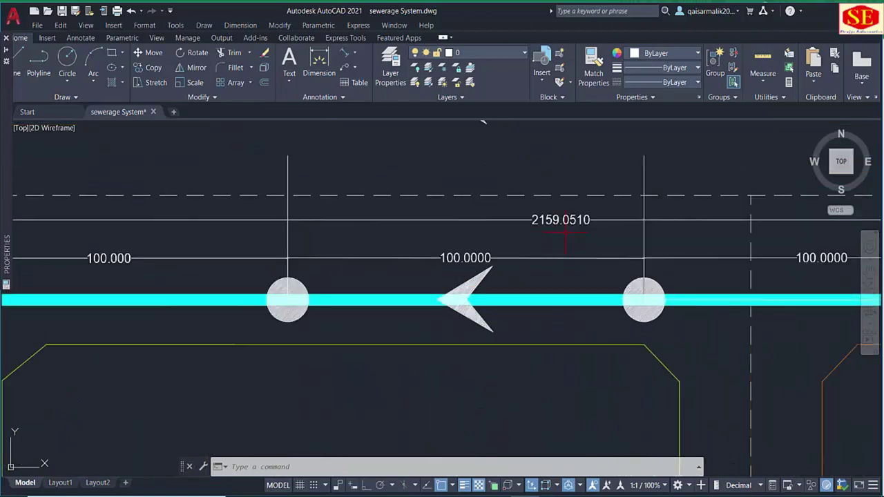
{"action": "middle_click_drag", "start_coordinate": [560, 237], "coordinate": [212, 230]}
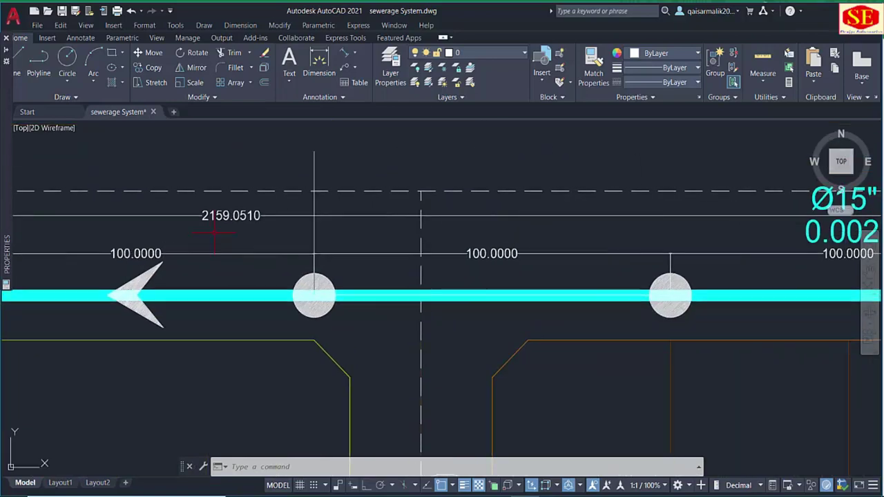
{"action": "middle_click_drag", "start_coordinate": [737, 211], "coordinate": [629, 210]}
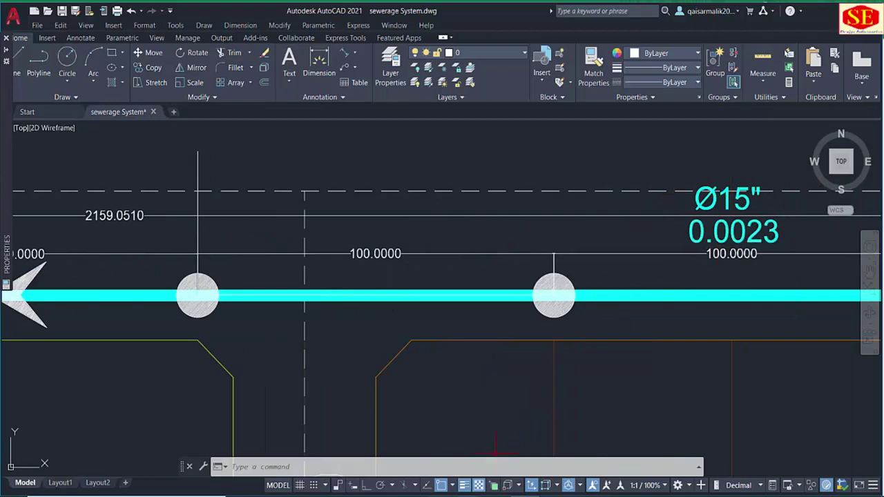
Switch to Excel and enter the cyan sewer's diameter 15 in F10, slope 0.0023 in G10 and row number 2 in E10.
{"action": "key", "text": "alt+Tab"}
{"action": "left_click", "coordinate": [233, 242]}
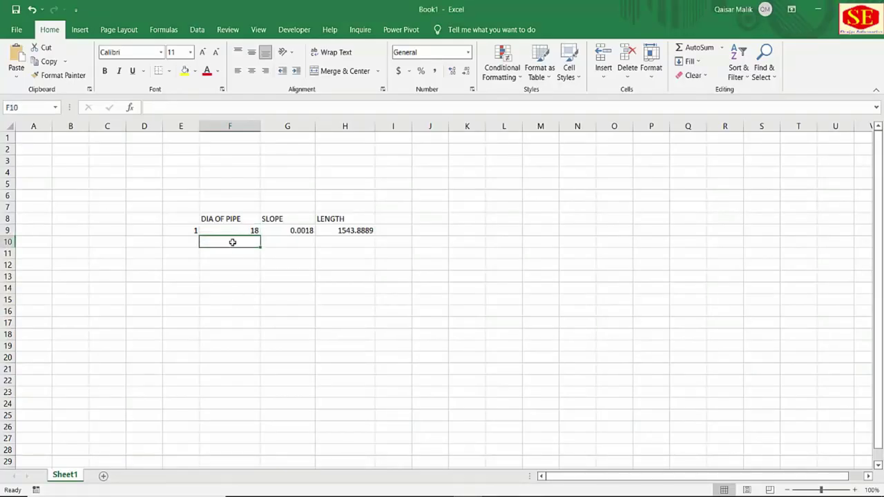
{"action": "type", "text": "15"}
{"action": "left_click", "coordinate": [281, 241]}
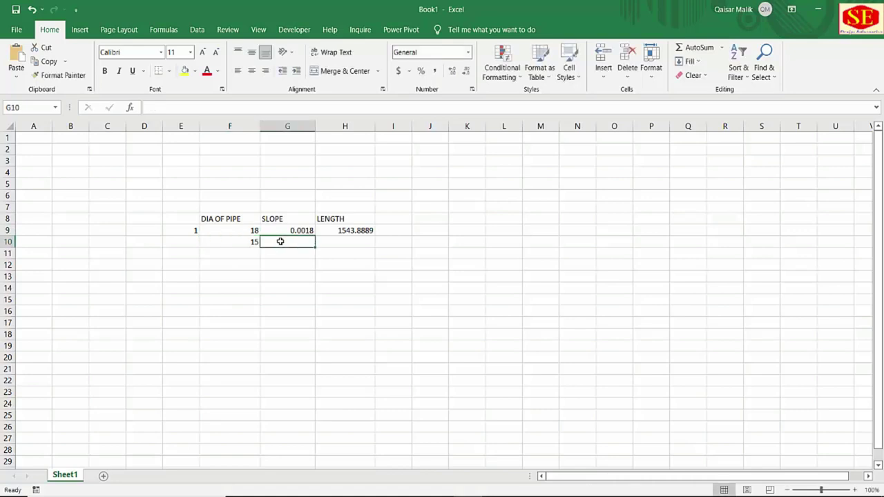
{"action": "type", "text": "0.00"}
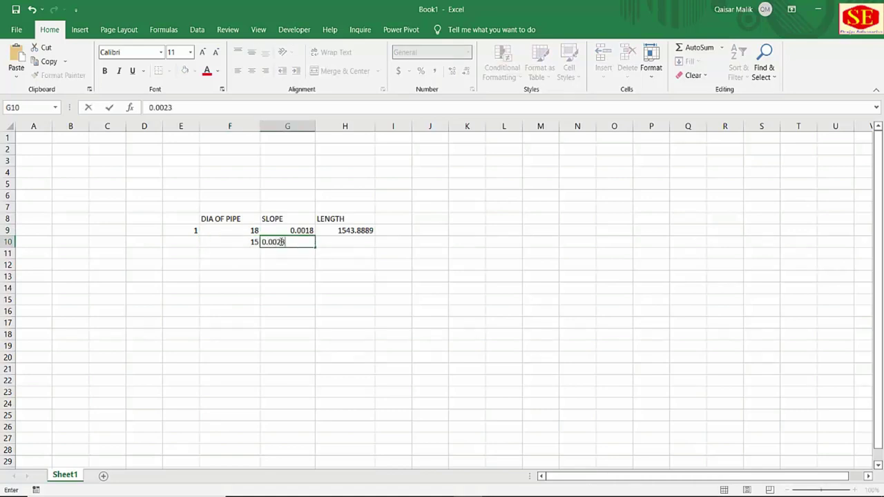
{"action": "type", "text": "23"}
{"action": "key", "text": "Return"}
{"action": "left_click", "coordinate": [192, 242]}
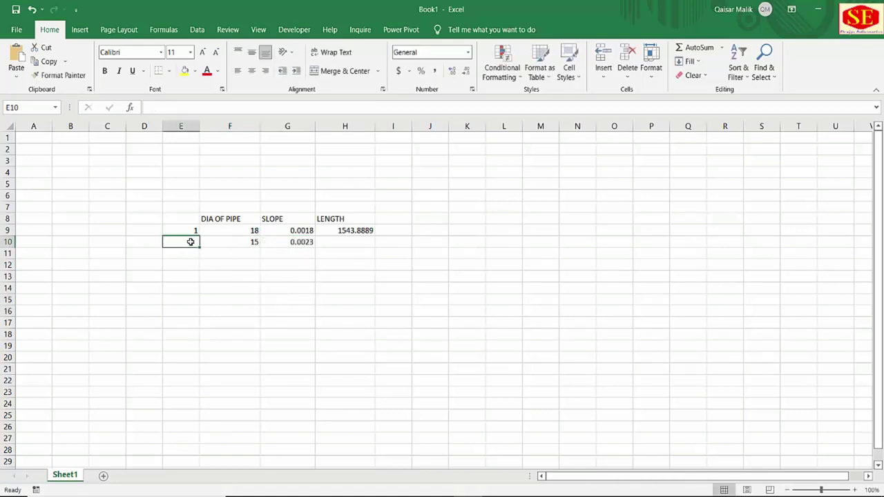
{"action": "type", "text": "2"}
Switch to the AutoCAD drawing and trace the southern cyan sewer's overall length dimension from end to end, reading its length text.
{"action": "left_click", "coordinate": [354, 241]}
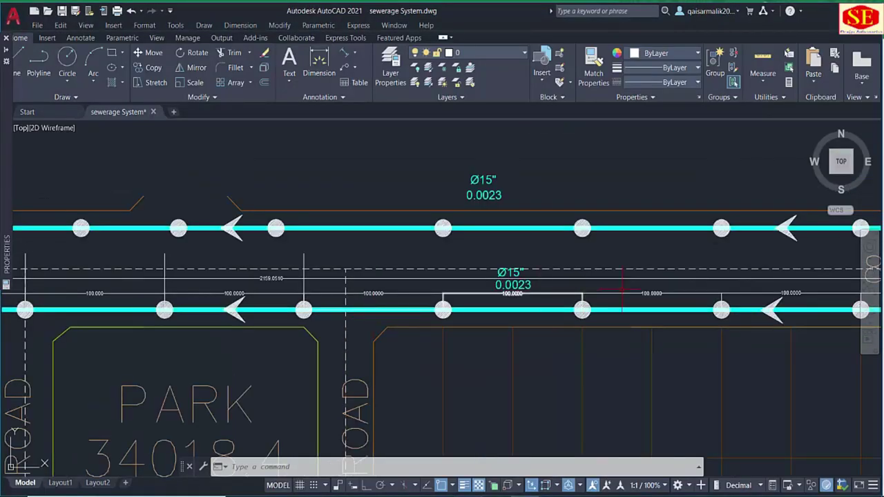
{"action": "left_click", "coordinate": [565, 267]}
{"action": "left_click", "coordinate": [553, 279]}
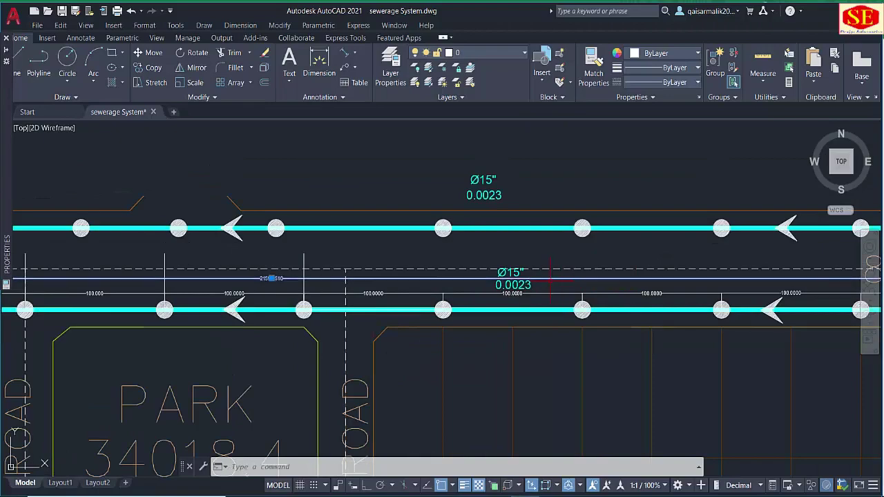
{"action": "scroll", "coordinate": [309, 263], "scroll_direction": "down", "scroll_amount": 3}
{"action": "scroll", "coordinate": [69, 263], "scroll_direction": "down", "scroll_amount": 3}
{"action": "scroll", "coordinate": [62, 273], "scroll_direction": "up", "scroll_amount": 7}
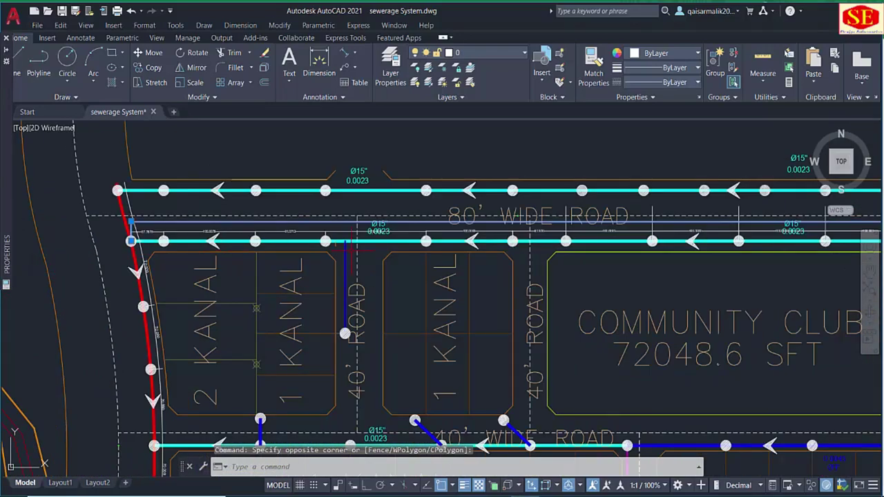
{"action": "middle_click_drag", "start_coordinate": [556, 258], "coordinate": [399, 272]}
{"action": "middle_click_drag", "start_coordinate": [675, 267], "coordinate": [233, 264]}
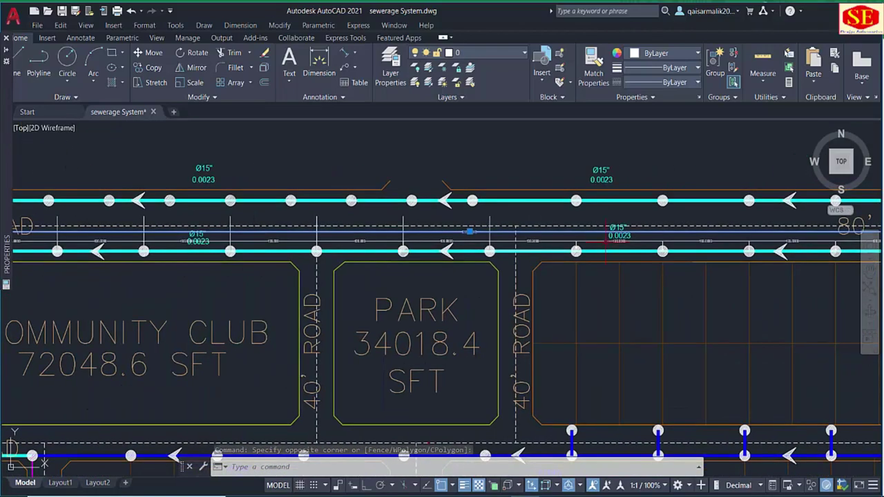
{"action": "middle_click_drag", "start_coordinate": [622, 297], "coordinate": [228, 313]}
{"action": "middle_click_drag", "start_coordinate": [656, 314], "coordinate": [232, 314]}
{"action": "middle_click_drag", "start_coordinate": [223, 274], "coordinate": [711, 285]}
{"action": "scroll", "coordinate": [554, 304], "scroll_direction": "up", "scroll_amount": 8}
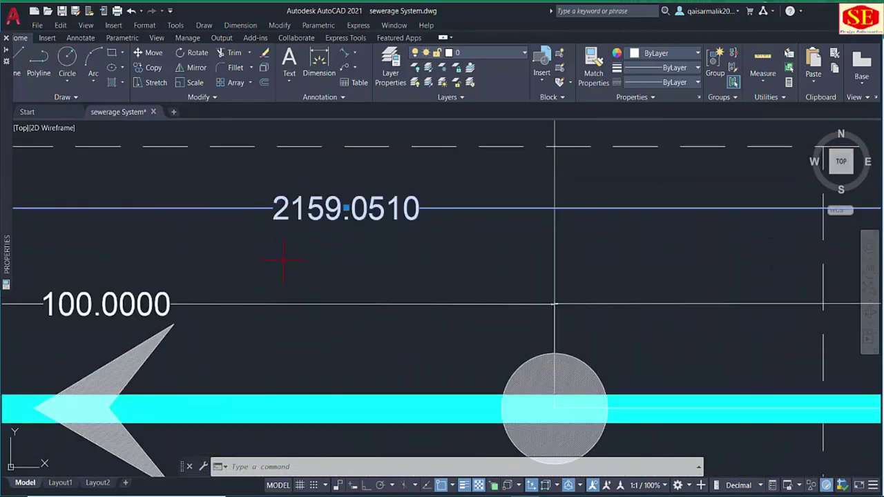
{"action": "left_click", "coordinate": [284, 261]}
{"action": "key", "text": "Escape"}
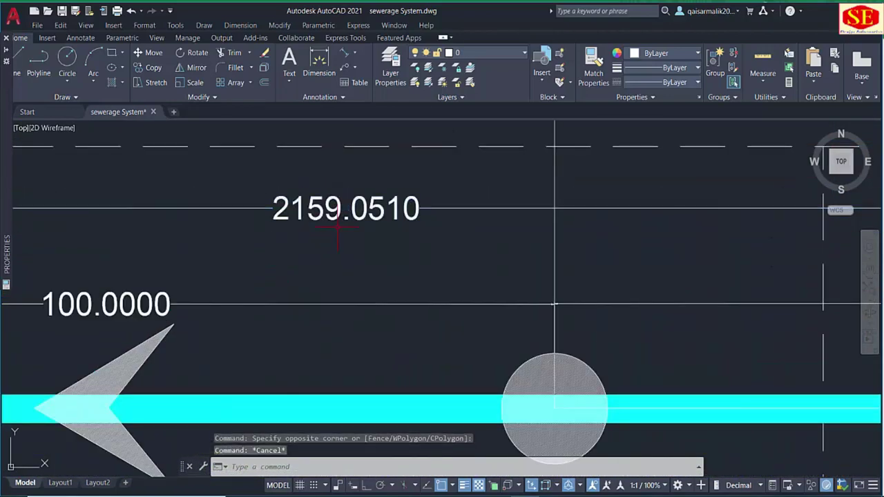
Switch to Excel, enter the cyan sewer's length 2159.05 in H10 and number the next row 3 in E11.
{"action": "left_click", "coordinate": [467, 496]}
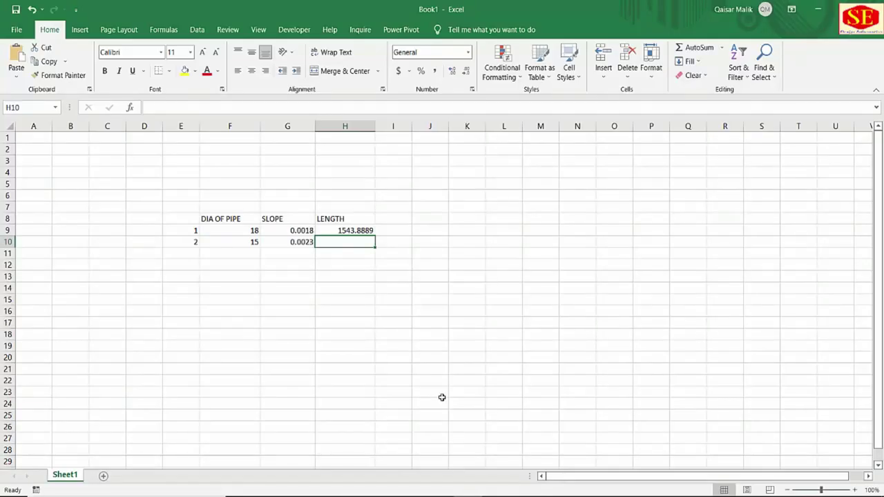
{"action": "type", "text": "2159.05"}
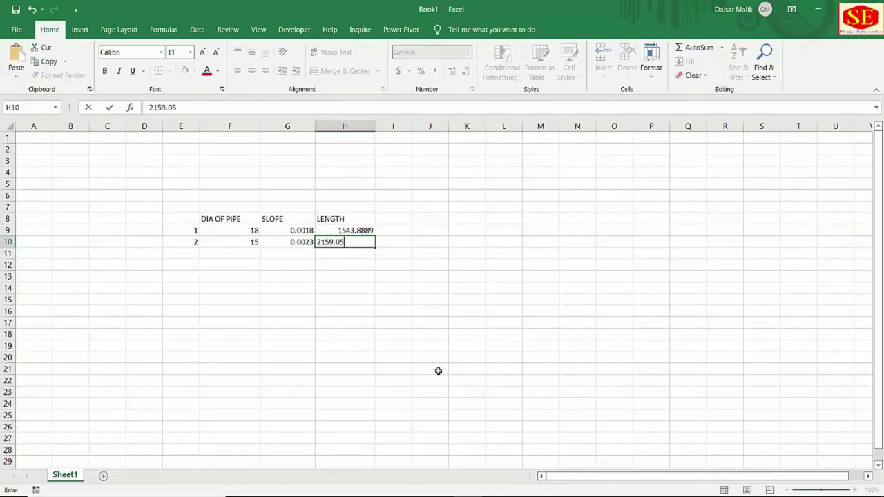
{"action": "key", "text": "Return"}
{"action": "left_click", "coordinate": [194, 257]}
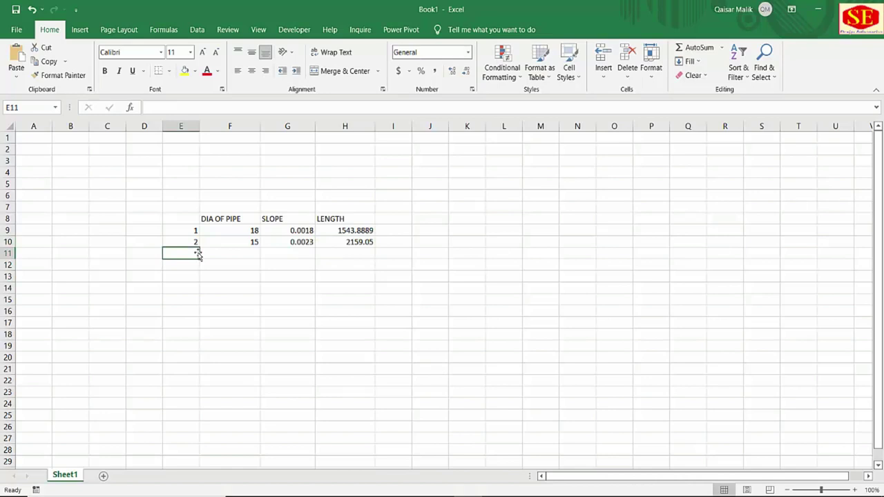
{"action": "type", "text": "3"}
{"action": "left_click", "coordinate": [264, 313]}
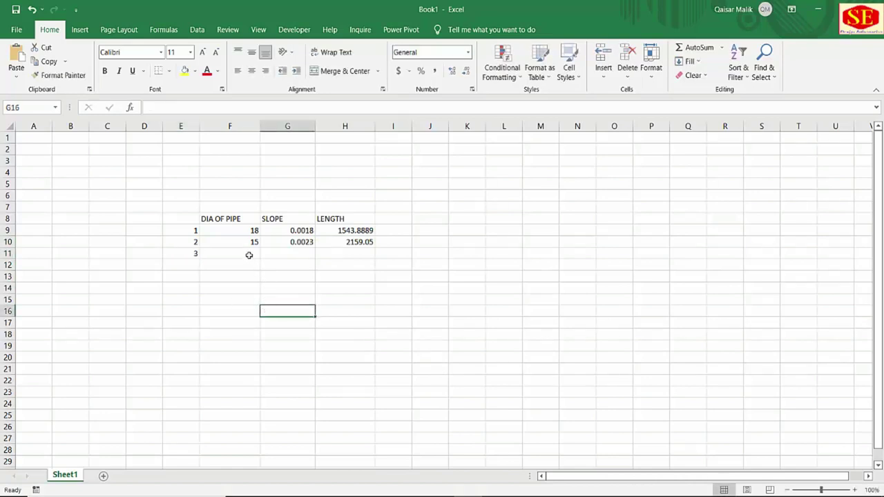
Switch to the AutoCAD drawing and examine the magenta sewer's diameter and slope labels along the eastern boundary road.
{"action": "left_click", "coordinate": [247, 253]}
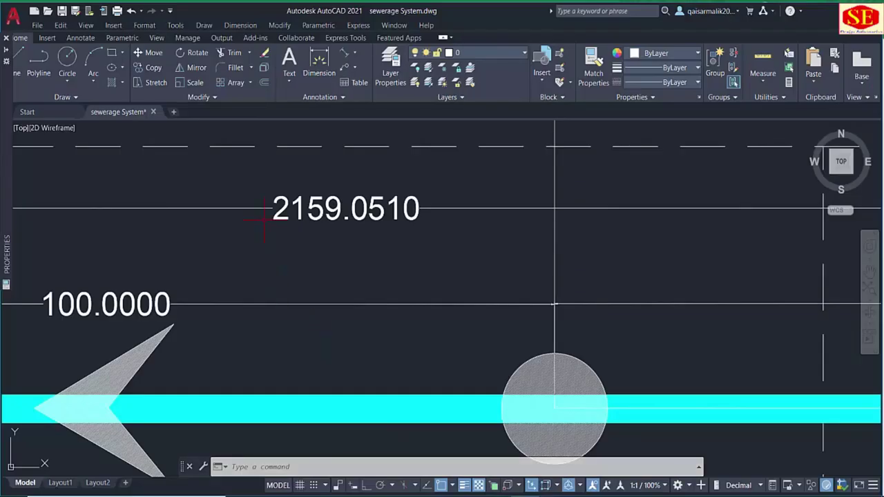
{"action": "scroll", "coordinate": [345, 181], "scroll_direction": "down", "scroll_amount": 10}
{"action": "scroll", "coordinate": [430, 147], "scroll_direction": "up", "scroll_amount": 4}
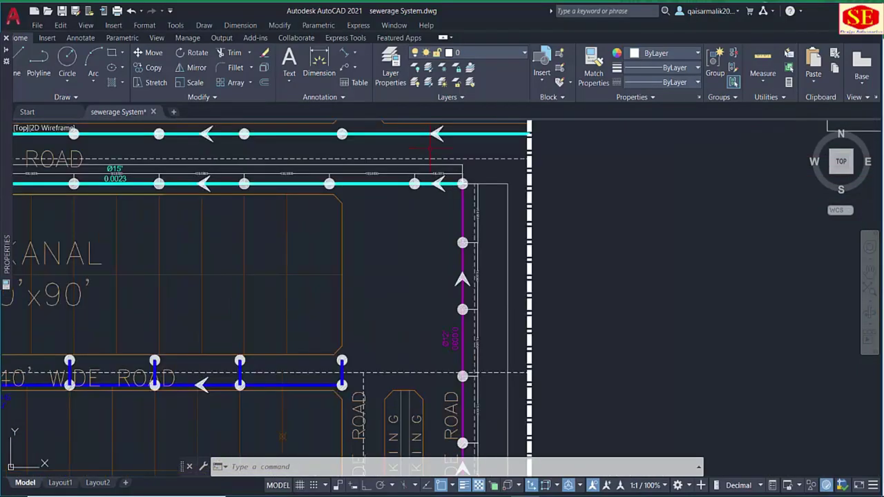
{"action": "middle_click_drag", "start_coordinate": [492, 308], "coordinate": [483, 72]}
{"action": "middle_click_drag", "start_coordinate": [483, 350], "coordinate": [476, 113]}
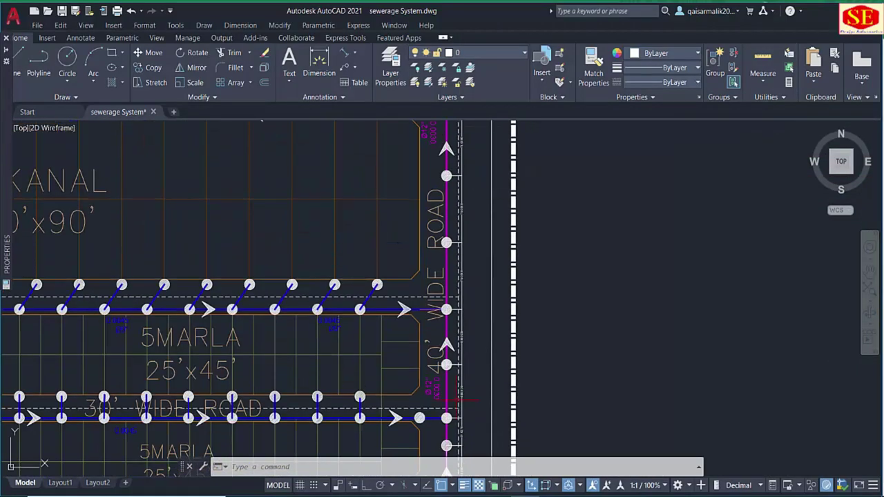
{"action": "mouse_move", "coordinate": [459, 385]}
{"action": "middle_mouse_down"}
{"action": "mouse_move", "coordinate": [458, 136]}
{"action": "mouse_move", "coordinate": [435, 444]}
{"action": "middle_mouse_up"}
{"action": "middle_click_drag", "start_coordinate": [448, 217], "coordinate": [448, 300]}
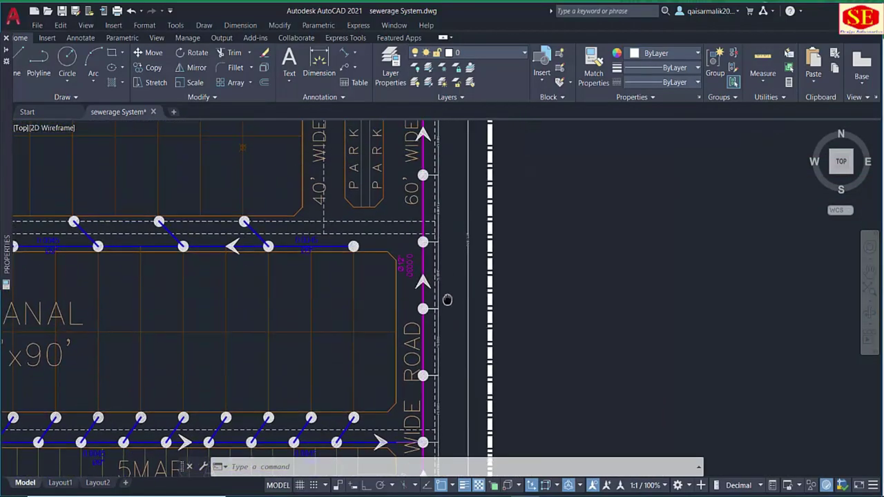
{"action": "scroll", "coordinate": [470, 256], "scroll_direction": "up", "scroll_amount": 8}
{"action": "scroll", "coordinate": [466, 207], "scroll_direction": "down", "scroll_amount": 4}
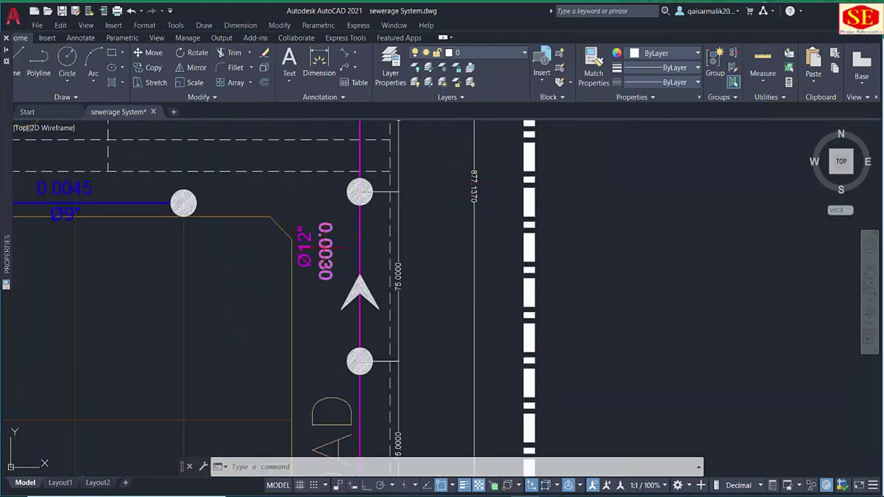
{"action": "scroll", "coordinate": [334, 261], "scroll_direction": "up", "scroll_amount": 2}
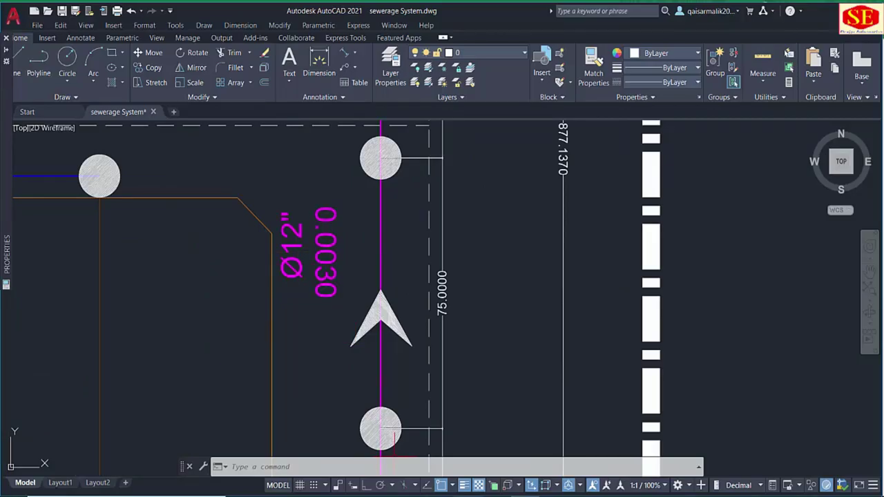
Switch to Excel and enter the magenta sewer's diameter 12 in F11 and its slope 0.003 in G11.
{"action": "left_click", "coordinate": [468, 496]}
{"action": "type", "text": "12"}
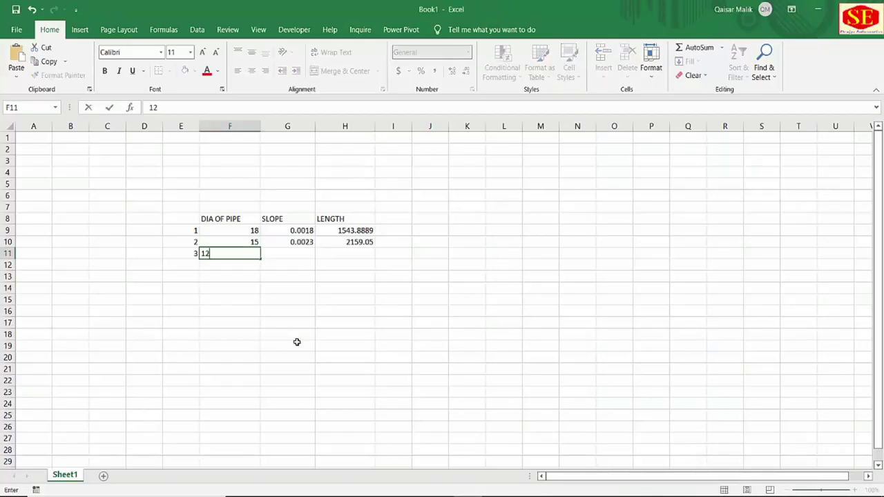
{"action": "left_click", "coordinate": [273, 253]}
{"action": "type", "text": "0.00"}
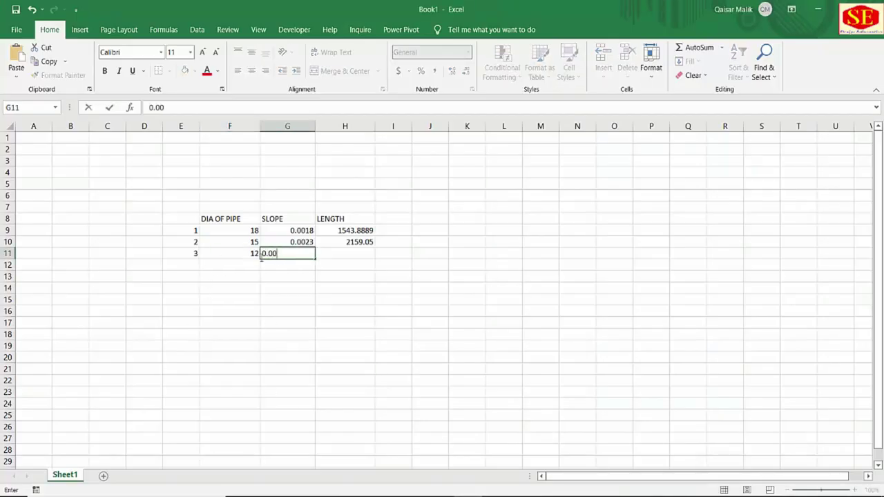
{"action": "type", "text": "3"}
Enter the magenta sewer's length 877.130 in H11, reading it from the AutoCAD drawing, and number the next row 4 in E12.
{"action": "left_click", "coordinate": [347, 254]}
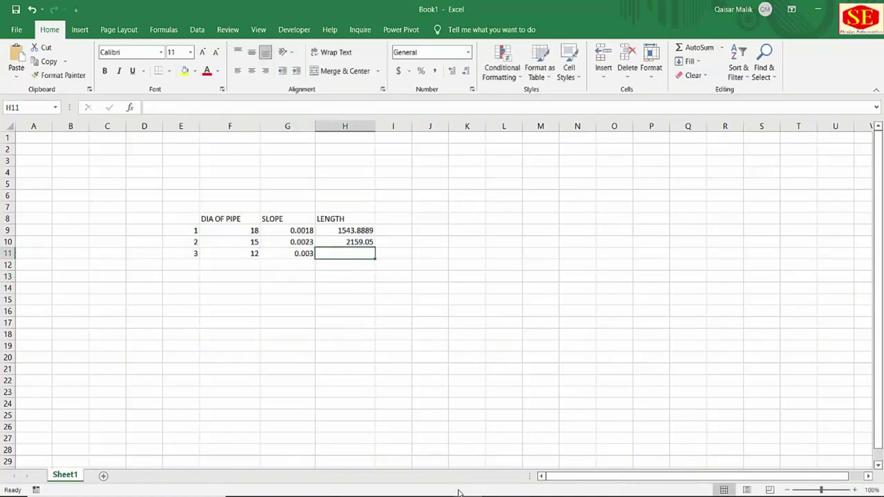
{"action": "key", "text": "alt+Tab"}
{"action": "scroll", "coordinate": [449, 235], "scroll_direction": "down", "scroll_amount": 3}
{"action": "scroll", "coordinate": [449, 235], "scroll_direction": "up", "scroll_amount": 3}
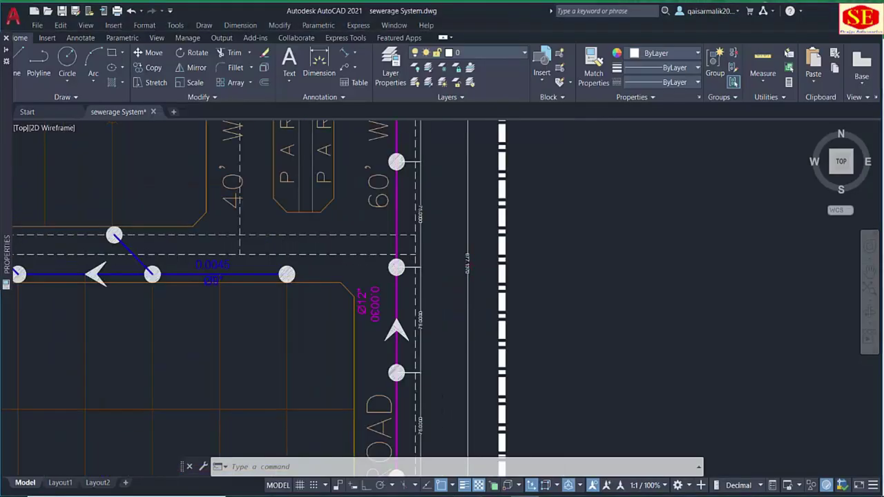
{"action": "scroll", "coordinate": [449, 235], "scroll_direction": "up", "scroll_amount": 4}
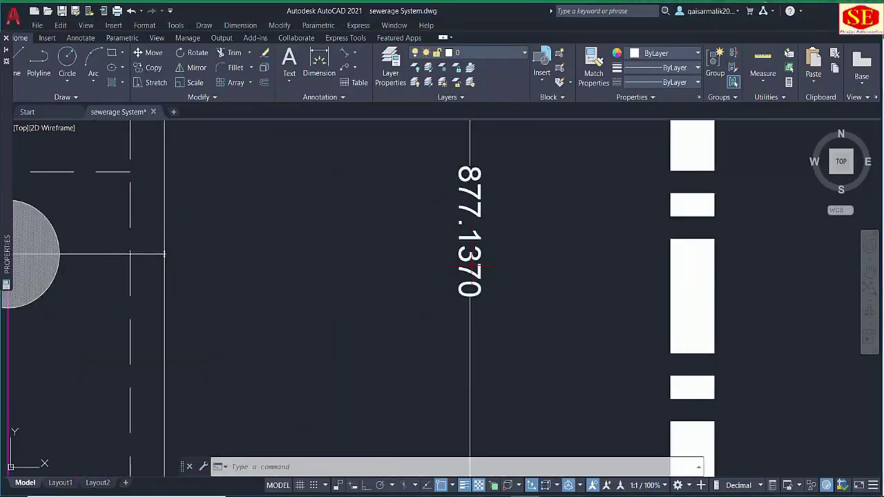
{"action": "key", "text": "alt+Tab"}
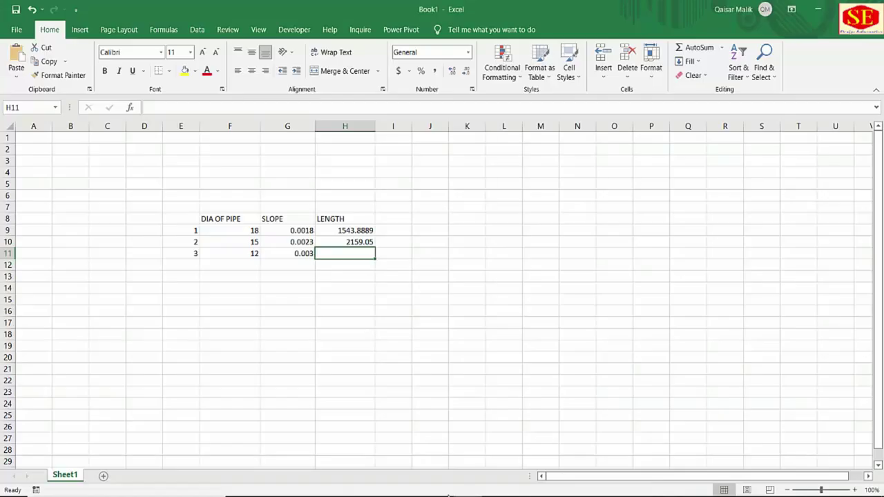
{"action": "type", "text": "8777"}
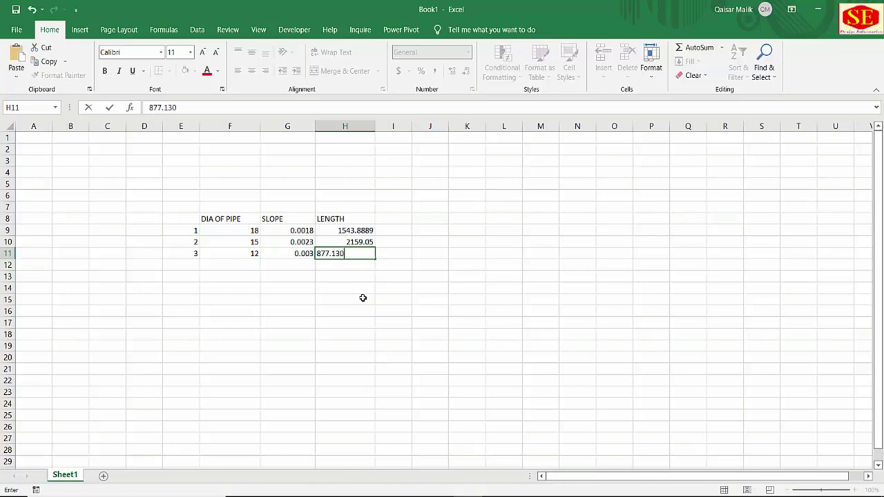
{"action": "key", "text": "Return"}
{"action": "left_click", "coordinate": [194, 269]}
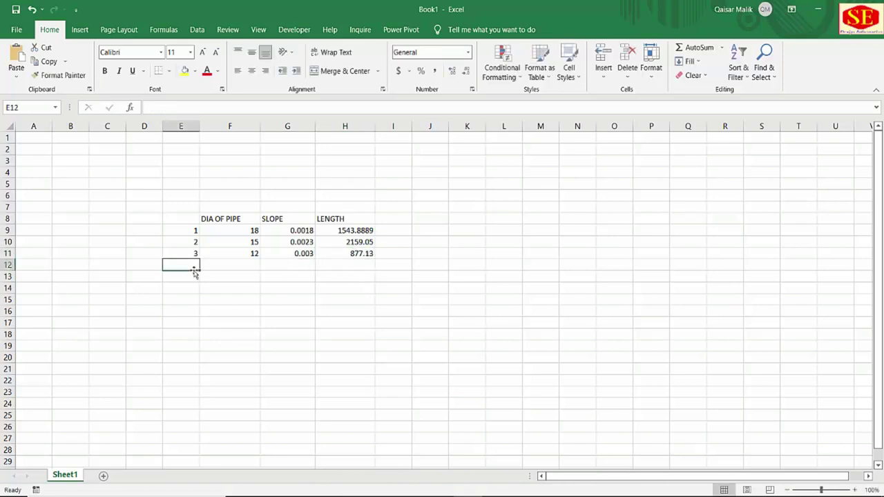
{"action": "type", "text": "4"}
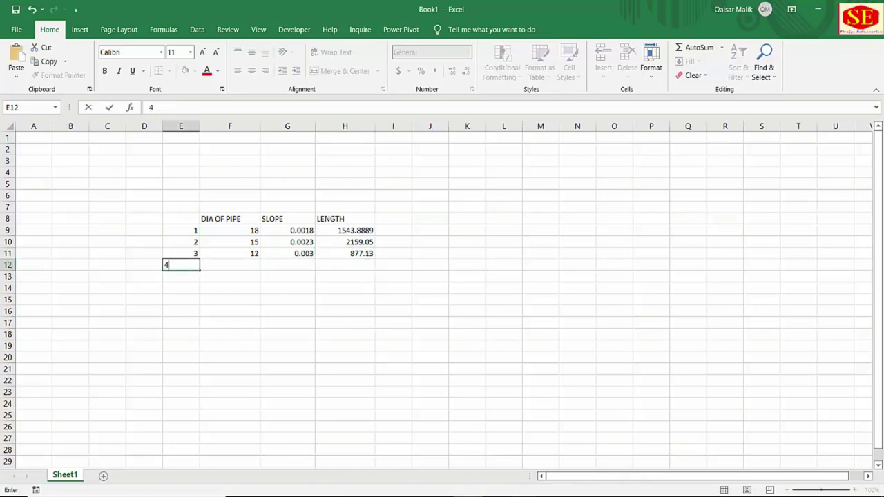
Switch to the AutoCAD drawing and examine the diameter and slope labels of the blue sewer along the slanted southern boundary.
{"action": "key", "text": "alt+Tab"}
{"action": "scroll", "coordinate": [406, 288], "scroll_direction": "down", "scroll_amount": 4}
{"action": "middle_click_drag", "start_coordinate": [362, 379], "coordinate": [476, 155]}
{"action": "scroll", "coordinate": [476, 155], "scroll_direction": "down", "scroll_amount": 2}
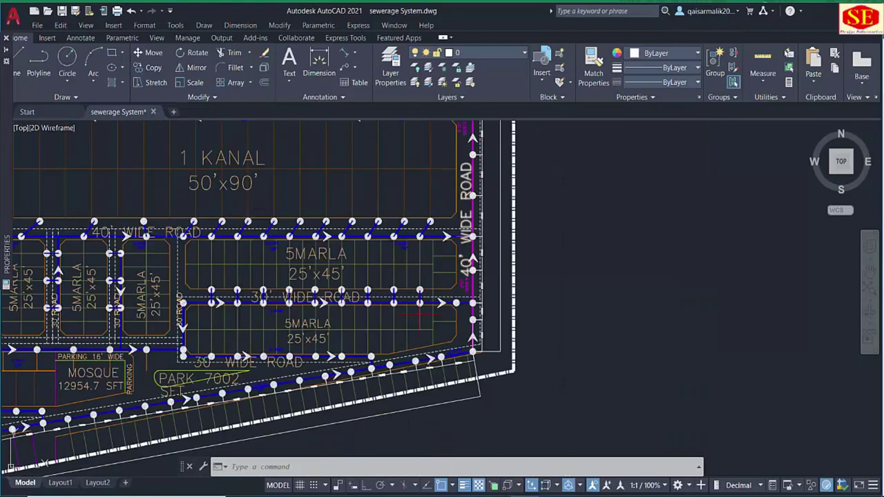
{"action": "scroll", "coordinate": [420, 315], "scroll_direction": "up", "scroll_amount": 2}
{"action": "scroll", "coordinate": [469, 304], "scroll_direction": "up", "scroll_amount": 1}
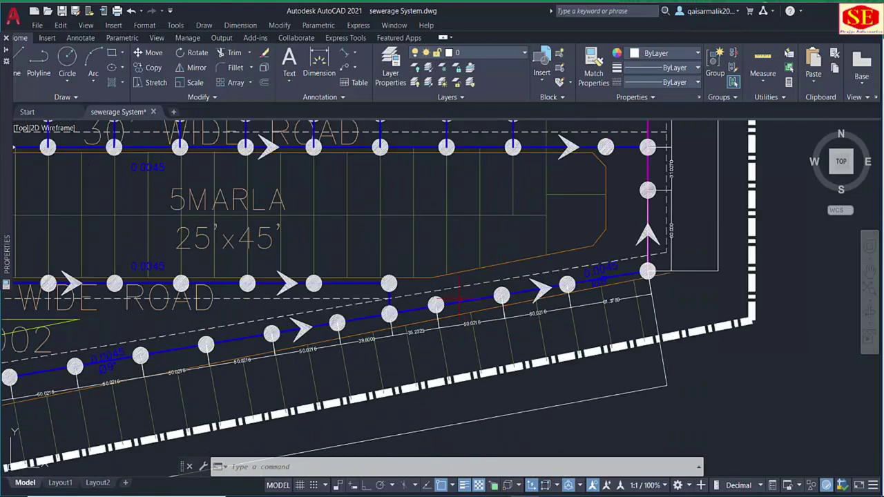
{"action": "middle_click_drag", "start_coordinate": [293, 366], "coordinate": [706, 249]}
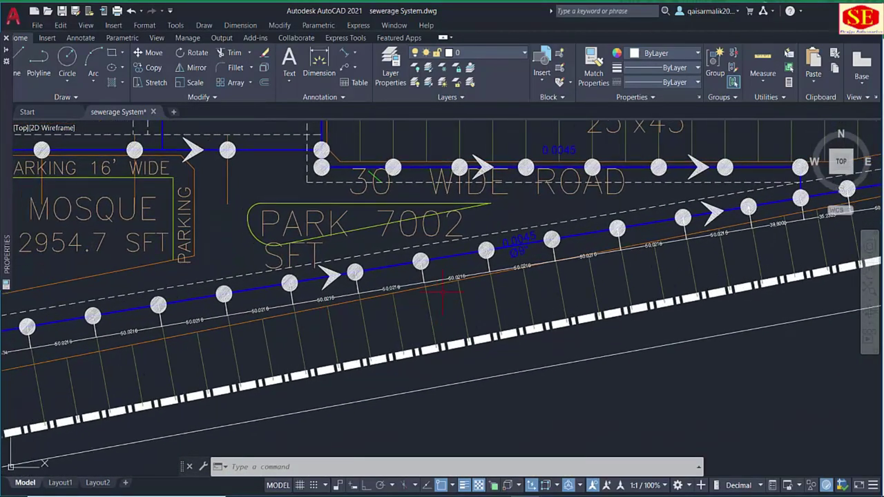
{"action": "scroll", "coordinate": [484, 265], "scroll_direction": "up", "scroll_amount": 4}
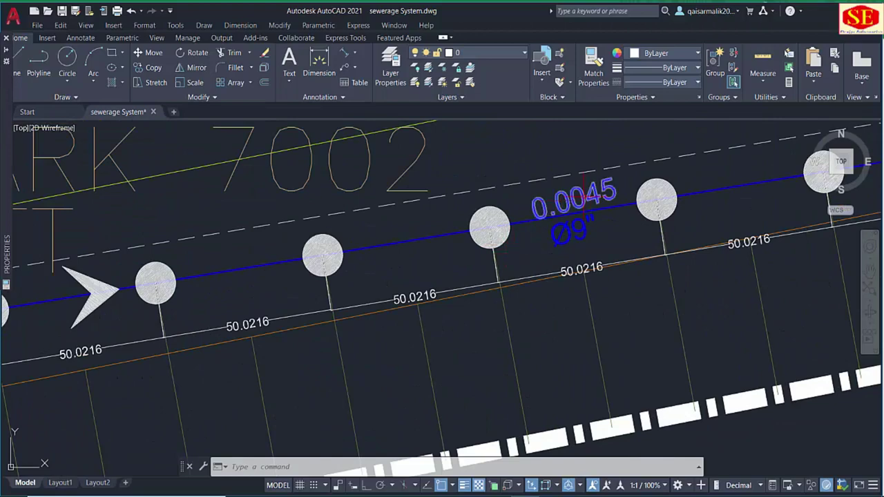
Switch to Excel and fill row 12 with number 4 in E12, diameter 9 in F12 and slope 0.0045 in G12.
{"action": "key", "text": "alt+Tab"}
{"action": "type", "text": "4"}
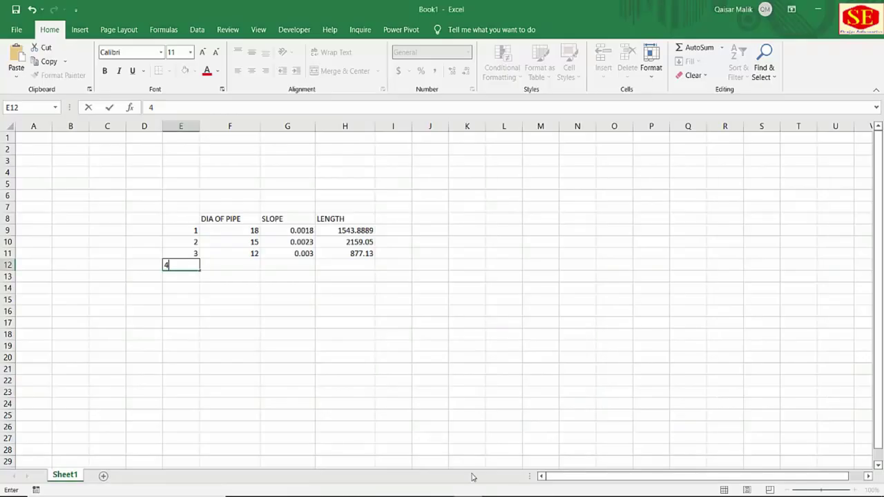
{"action": "left_click", "coordinate": [234, 265]}
{"action": "type", "text": "9"}
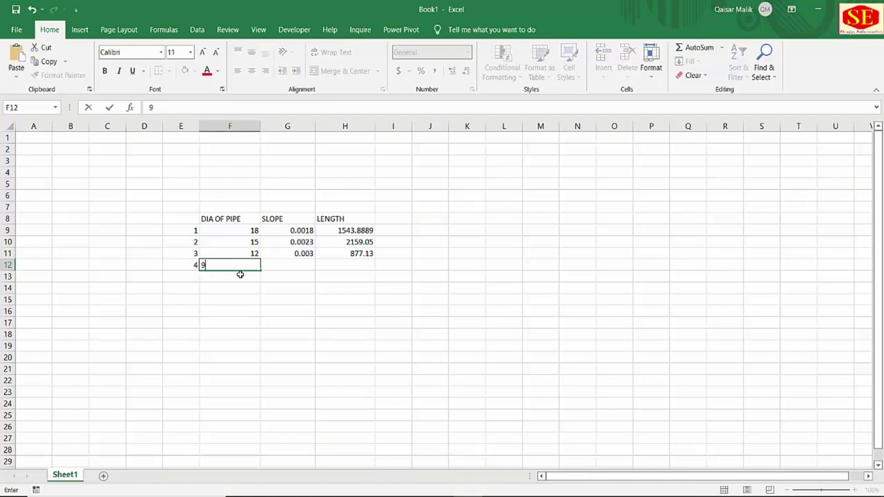
{"action": "left_click", "coordinate": [281, 267]}
{"action": "type", "text": "0.0045"}
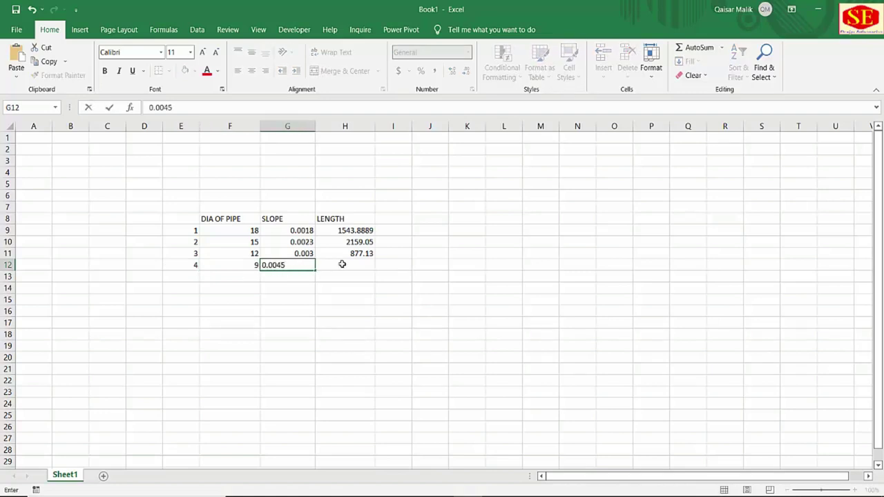
Enter the southern blue sewer's length 1804.06 in H12, reading it from the AutoCAD drawing, and number the next row 5 in E13.
{"action": "left_click", "coordinate": [341, 265]}
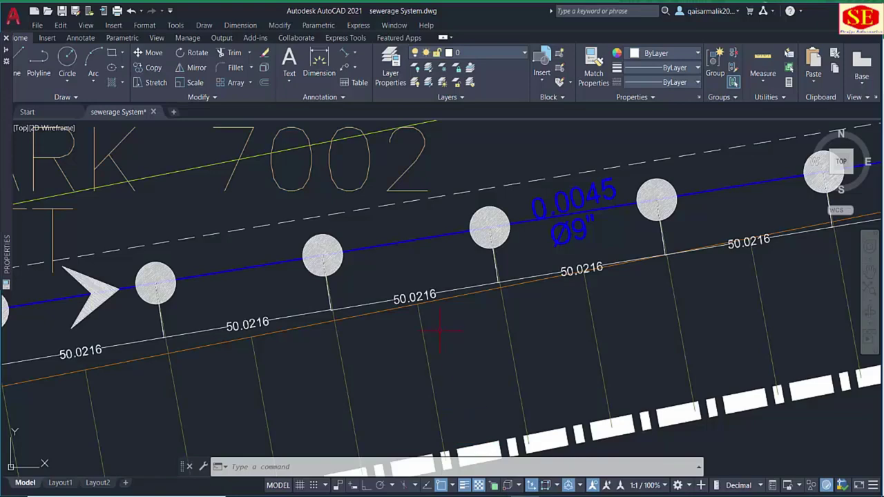
{"action": "scroll", "coordinate": [442, 322], "scroll_direction": "down", "scroll_amount": 3}
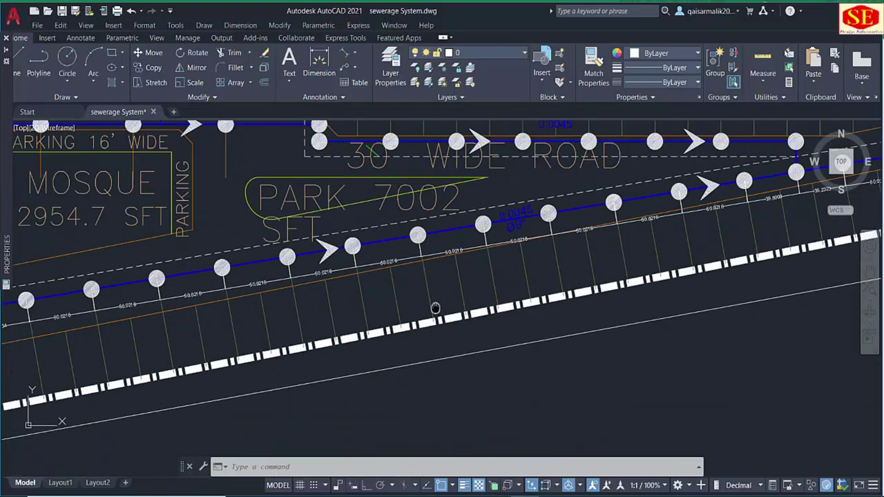
{"action": "scroll", "coordinate": [100, 337], "scroll_direction": "up", "scroll_amount": 3}
{"action": "scroll", "coordinate": [389, 339], "scroll_direction": "up", "scroll_amount": 5}
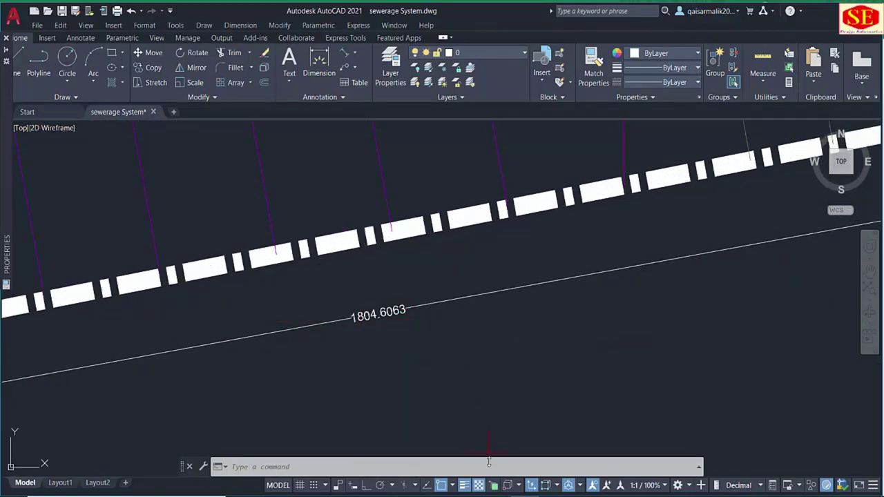
{"action": "key", "text": "alt+Tab"}
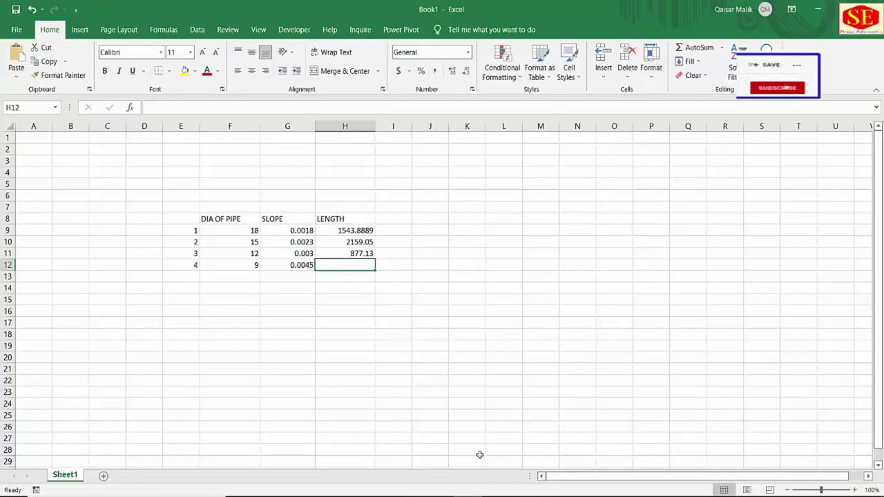
{"action": "type", "text": "1804.06"}
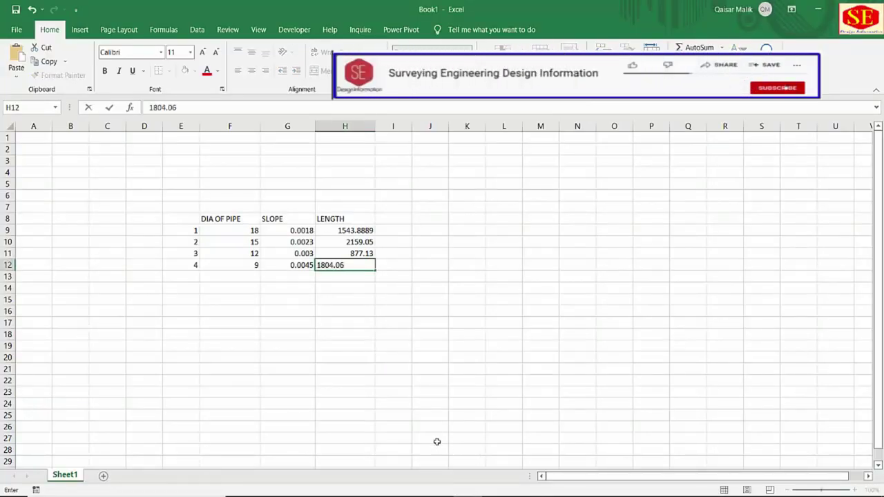
{"action": "left_click", "coordinate": [394, 362]}
{"action": "left_click", "coordinate": [195, 275]}
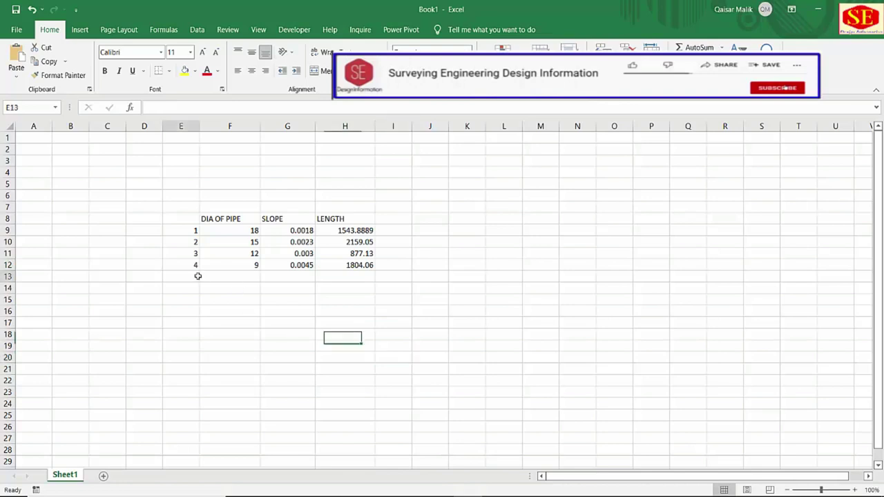
{"action": "type", "text": "5"}
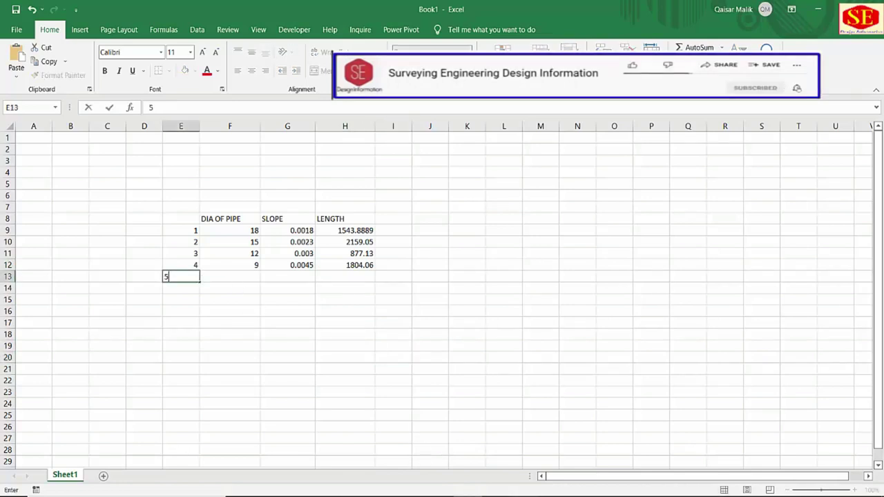
Switch to the AutoCAD drawing and examine the diameter, slope and length labels of the blue sewer along the 40' wide road beside the 1 KANAL plots.
{"action": "left_click", "coordinate": [525, 496]}
{"action": "scroll", "coordinate": [521, 363], "scroll_direction": "down", "scroll_amount": 5}
{"action": "middle_click_drag", "start_coordinate": [249, 387], "coordinate": [705, 364]}
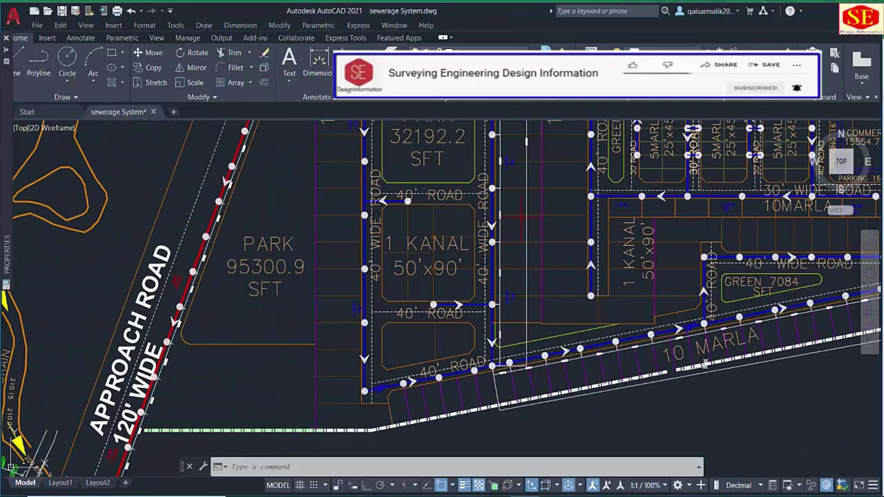
{"action": "middle_click_drag", "start_coordinate": [522, 217], "coordinate": [485, 426]}
{"action": "scroll", "coordinate": [466, 283], "scroll_direction": "up", "scroll_amount": 6}
{"action": "middle_click_drag", "start_coordinate": [460, 256], "coordinate": [459, 463]}
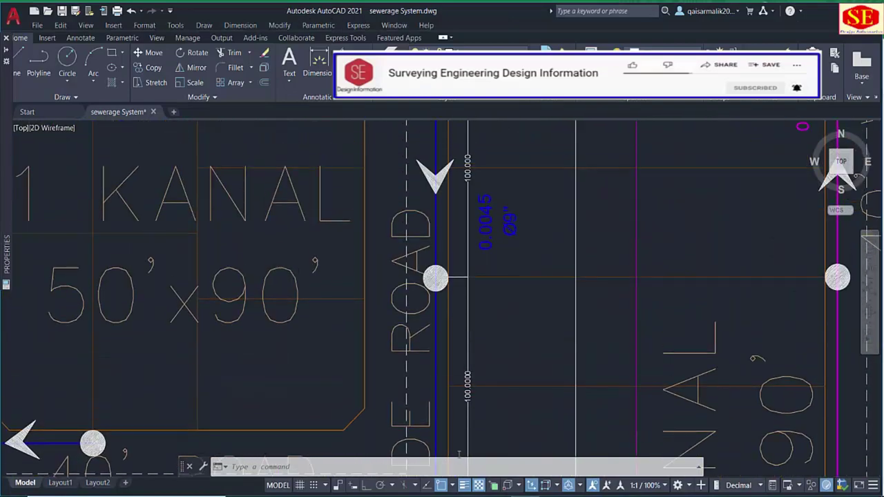
{"action": "scroll", "coordinate": [459, 454], "scroll_direction": "down", "scroll_amount": 4}
{"action": "scroll", "coordinate": [472, 260], "scroll_direction": "up", "scroll_amount": 3}
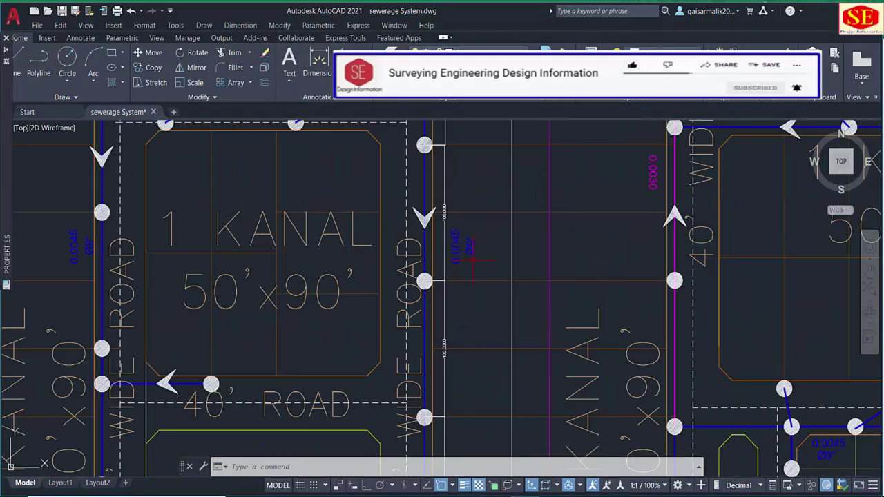
{"action": "middle_click_drag", "start_coordinate": [472, 308], "coordinate": [416, 171]}
{"action": "middle_click_drag", "start_coordinate": [476, 379], "coordinate": [453, 261]}
{"action": "scroll", "coordinate": [443, 335], "scroll_direction": "up", "scroll_amount": 6}
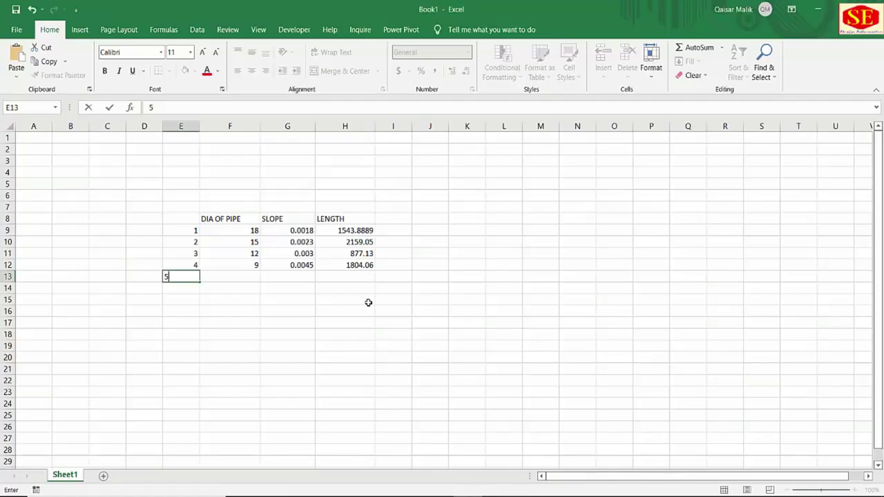
In the Excel sheet, enter the fifth sewer's length 832.04 in H13 and its diameter 9 in F13.
{"action": "left_click", "coordinate": [354, 277]}
{"action": "type", "text": "832"}
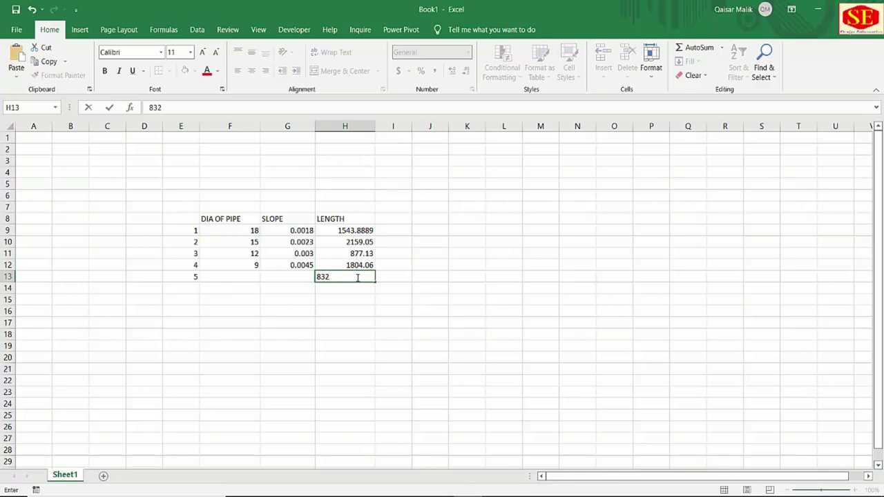
{"action": "key", "text": "Left"}
{"action": "key", "text": "Left"}
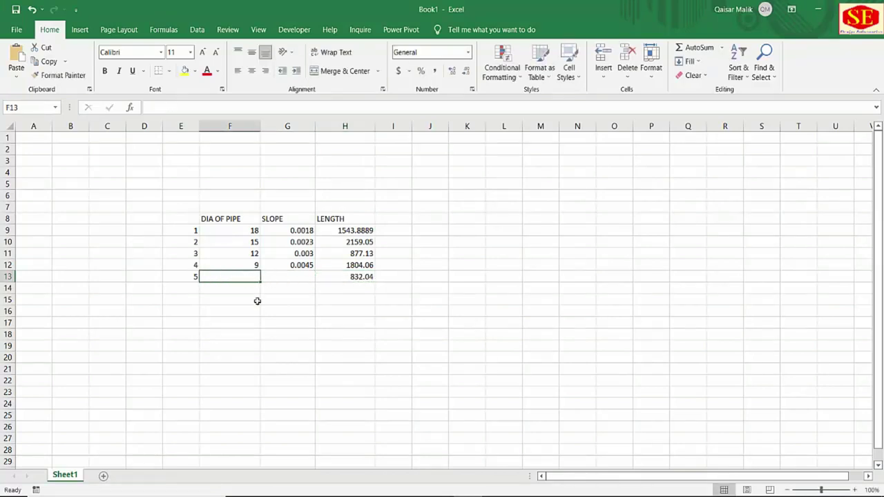
{"action": "type", "text": "9"}
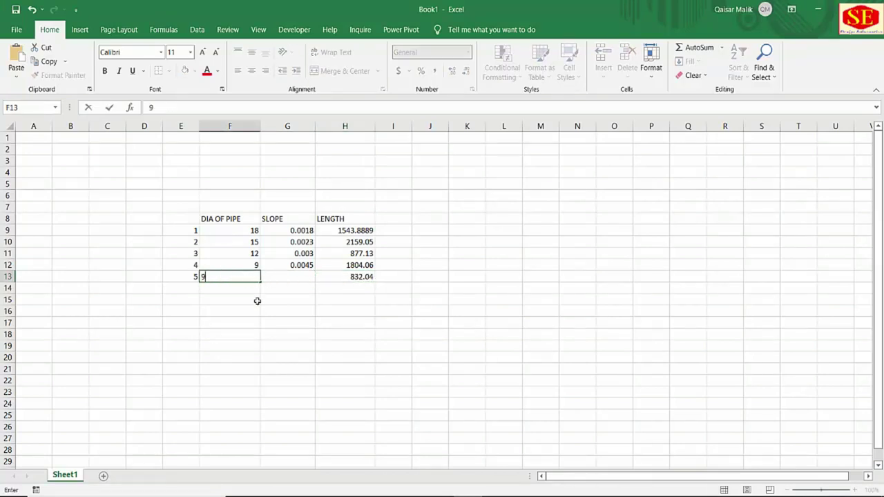
Enter the fifth sewer's slope 0.0045 in G13, leaving G14 empty.
{"action": "left_click", "coordinate": [287, 277]}
{"action": "type", "text": "0.00"}
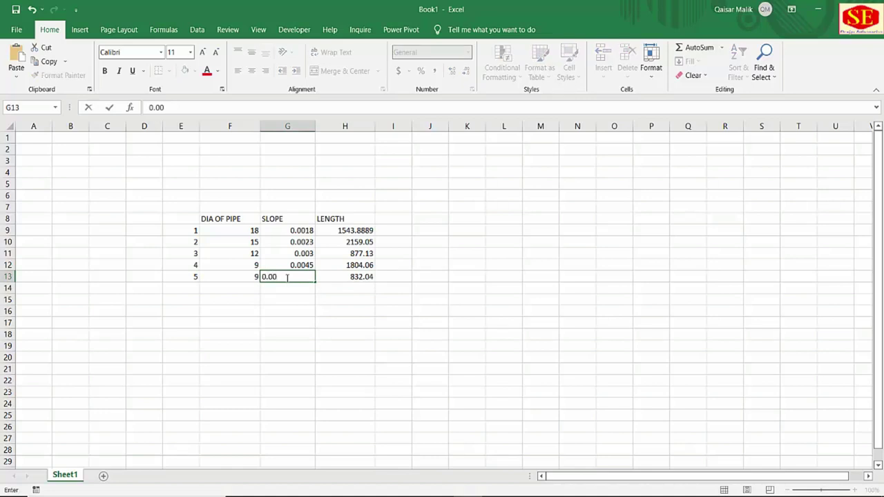
{"action": "key", "text": "Return"}
{"action": "type", "text": "5"}
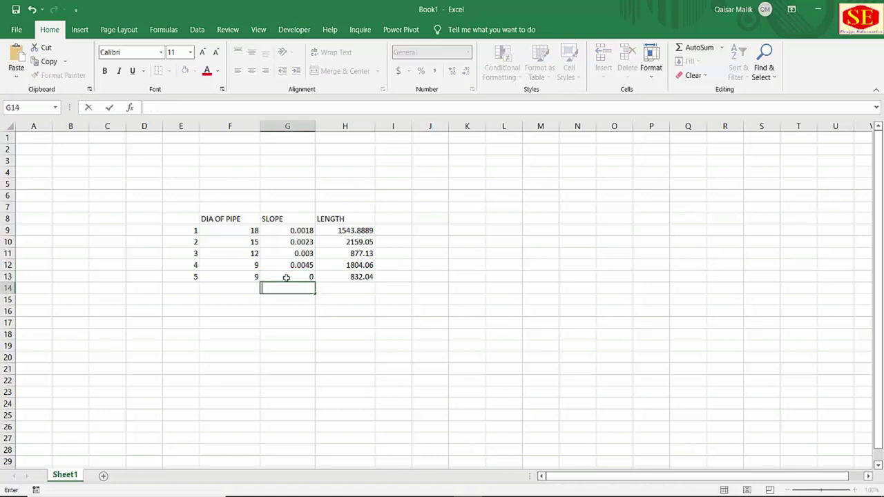
{"action": "left_click", "coordinate": [288, 277]}
{"action": "double_click", "coordinate": [287, 277]}
{"action": "type", "text": ".004"}
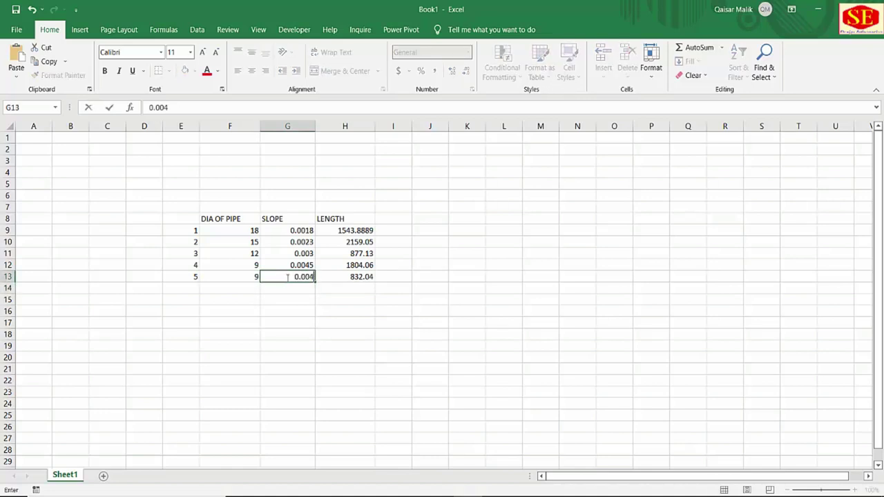
{"action": "type", "text": "5"}
{"action": "left_click", "coordinate": [296, 291]}
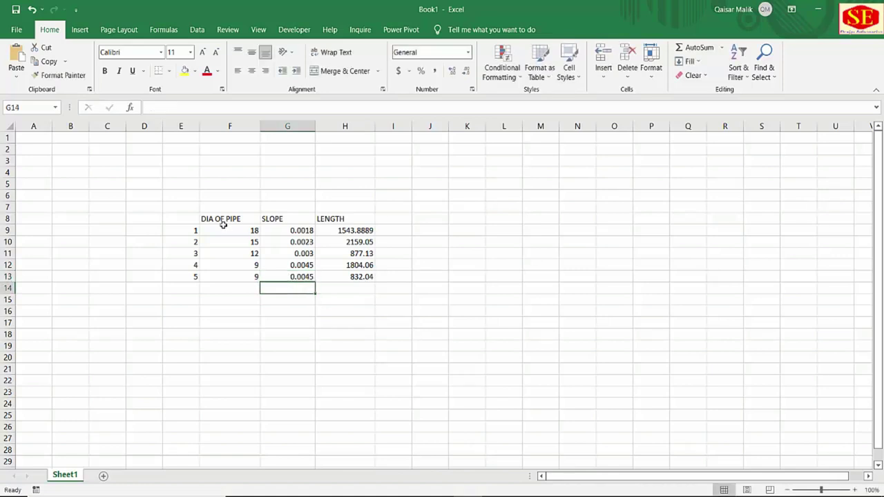
Center the contents of the whole sewer table, E8 to H13, horizontally.
{"action": "left_click_drag", "start_coordinate": [199, 219], "coordinate": [361, 278]}
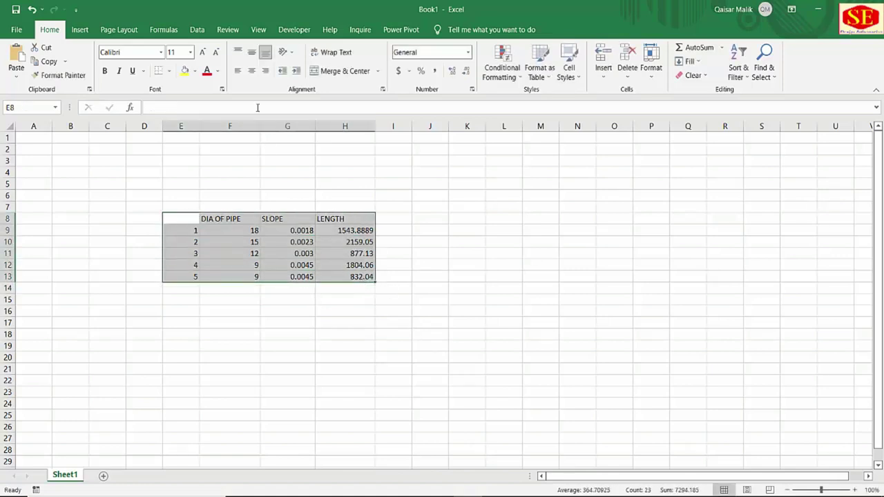
{"action": "left_click", "coordinate": [253, 72]}
{"action": "left_click", "coordinate": [429, 253]}
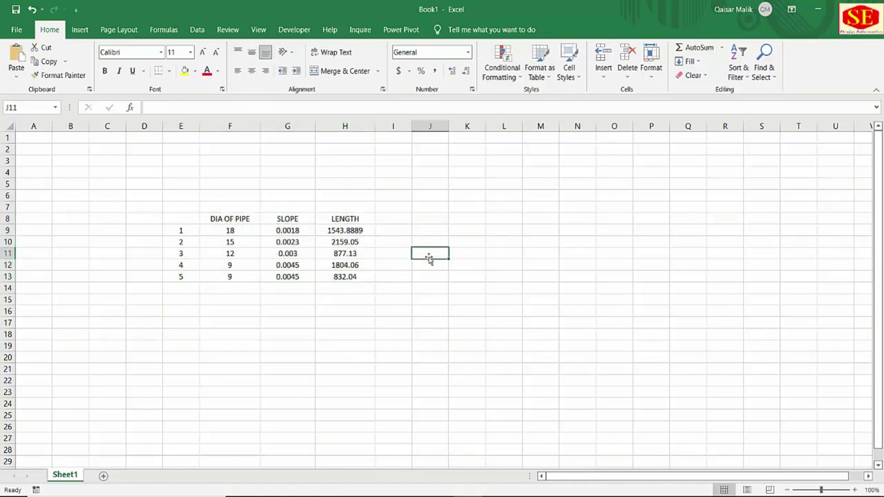
{"action": "left_click", "coordinate": [393, 219]}
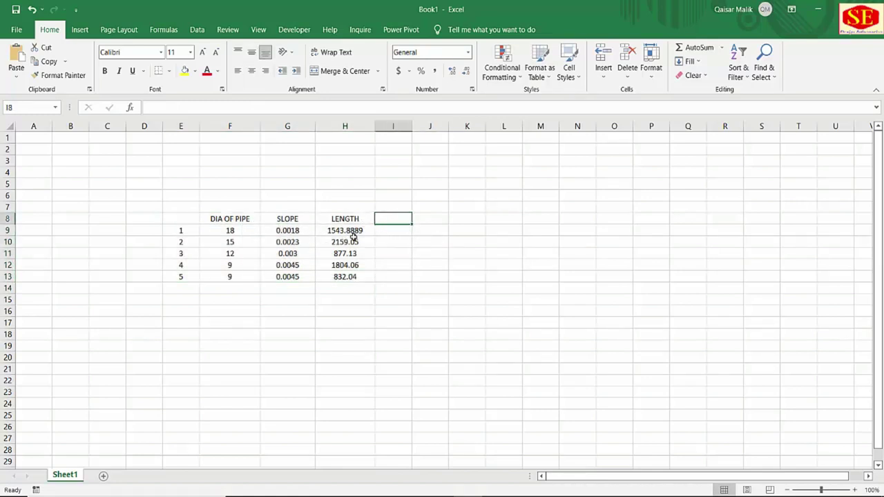
{"action": "left_click", "coordinate": [391, 231]}
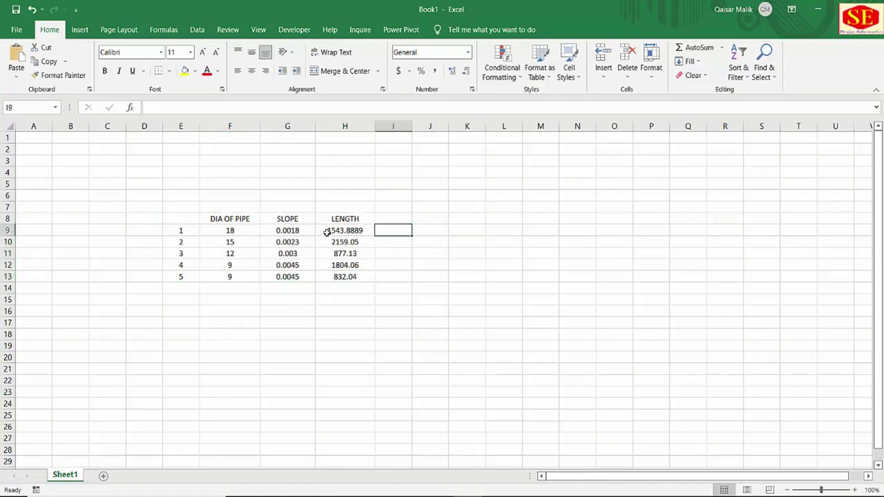
{"action": "left_click", "coordinate": [387, 243]}
{"action": "left_click", "coordinate": [391, 255]}
{"action": "left_click", "coordinate": [392, 267]}
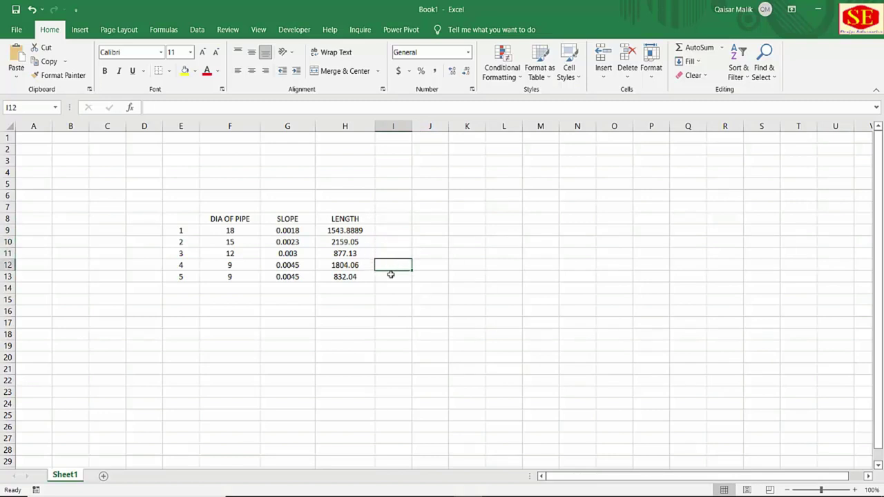
{"action": "left_click", "coordinate": [391, 275]}
Extend the slope column's header in G8 to read SLOPE /PER METER.
{"action": "left_click", "coordinate": [289, 230]}
{"action": "double_click", "coordinate": [300, 218]}
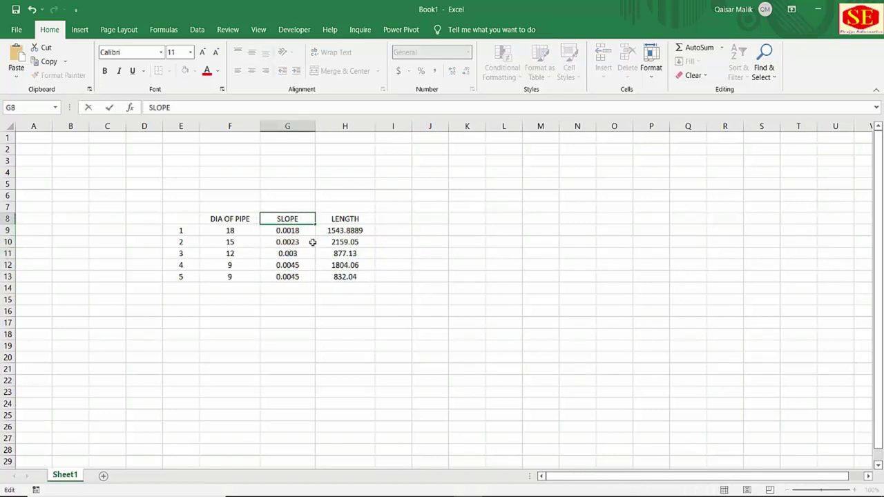
{"action": "type", "text": "/PER MET"}
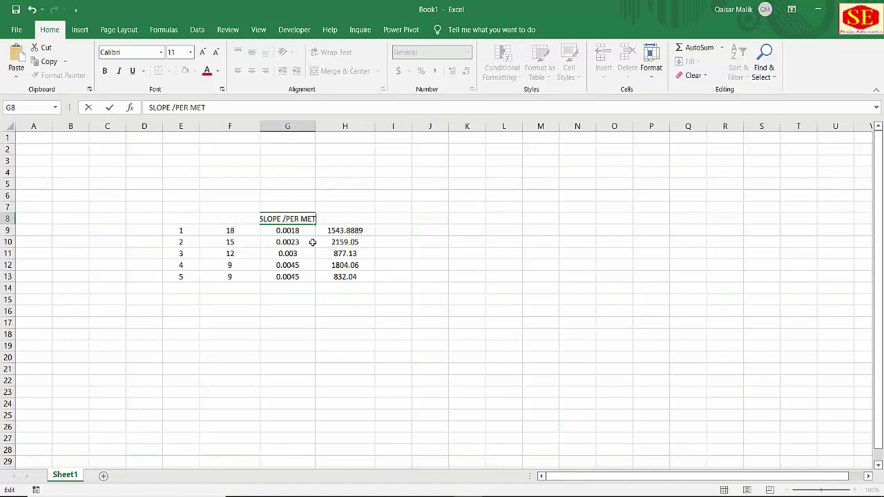
{"action": "type", "text": "ER"}
{"action": "left_click", "coordinate": [317, 265]}
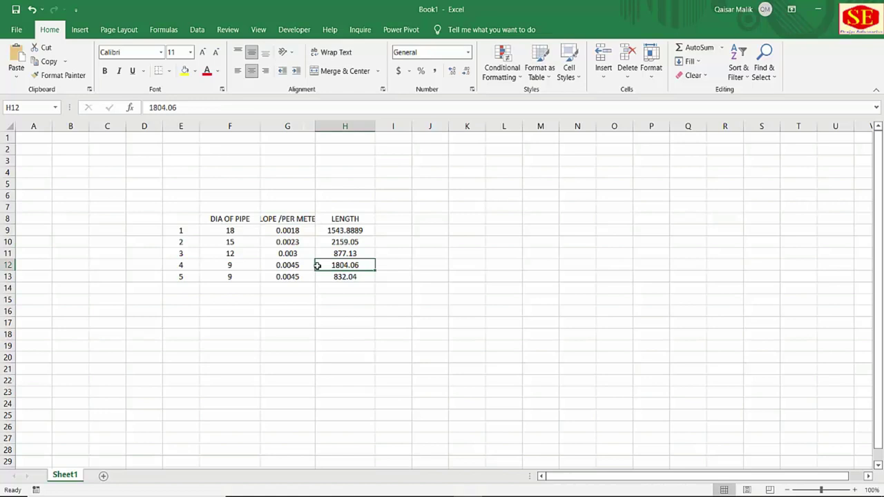
Change the unit in the G8 header to read SLOPE /PER FEET and widen column G to fit it.
{"action": "left_click", "coordinate": [306, 219]}
{"action": "double_click", "coordinate": [320, 218]}
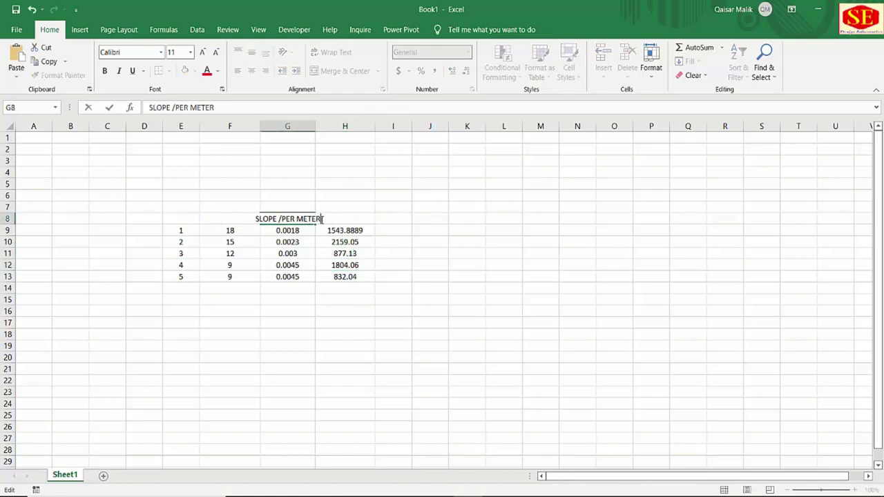
{"action": "key", "text": "BackSpace"}
{"action": "key", "text": "BackSpace"}
{"action": "key", "text": "BackSpace"}
{"action": "key", "text": "BackSpace"}
{"action": "key", "text": "BackSpace"}
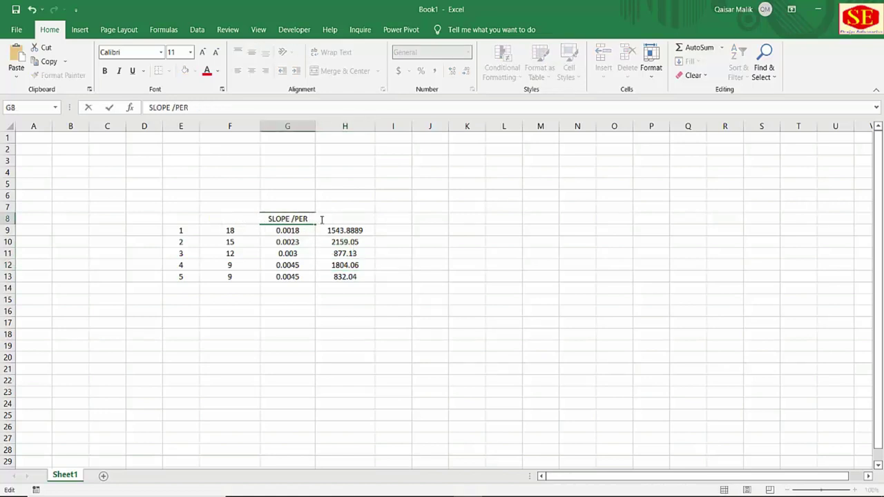
{"action": "type", "text": "FEET"}
{"action": "left_click", "coordinate": [312, 253]}
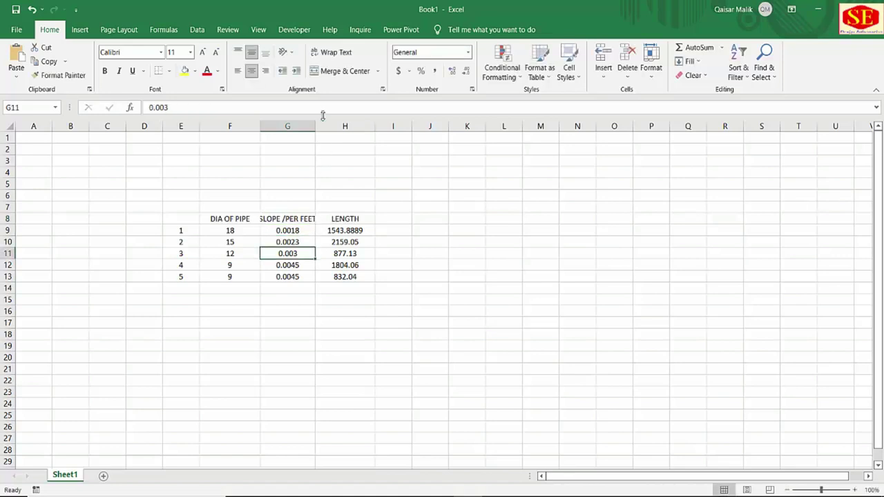
{"action": "left_click_drag", "start_coordinate": [316, 126], "coordinate": [322, 125]}
{"action": "left_click", "coordinate": [343, 233]}
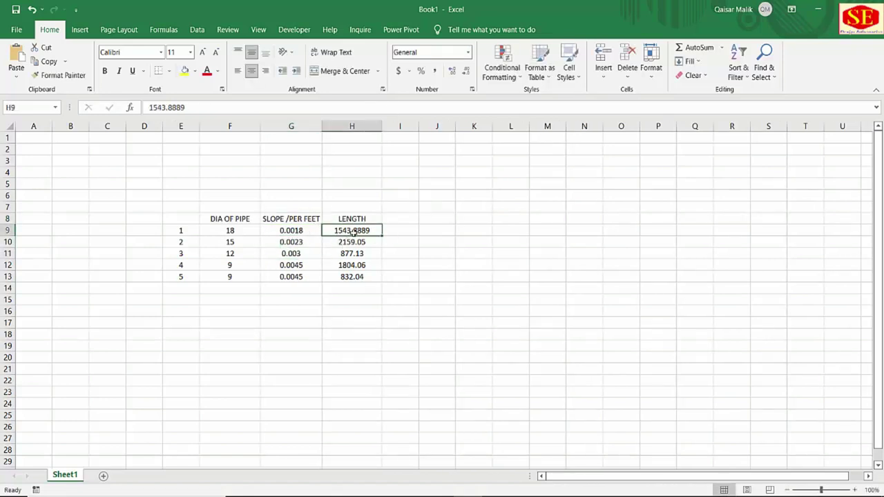
Multiply the first sewer's slope by its length in I9 with the formula =G9*H9.
{"action": "left_click", "coordinate": [402, 231]}
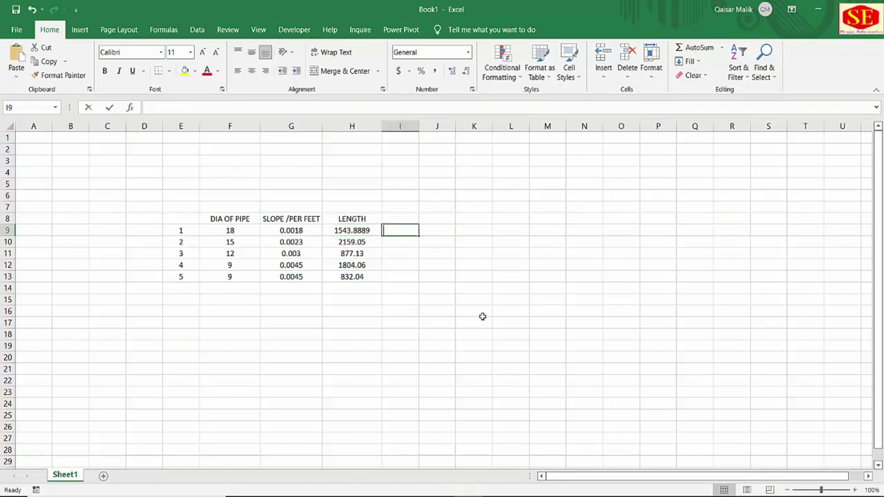
{"action": "type", "text": "="}
{"action": "left_click", "coordinate": [299, 231]}
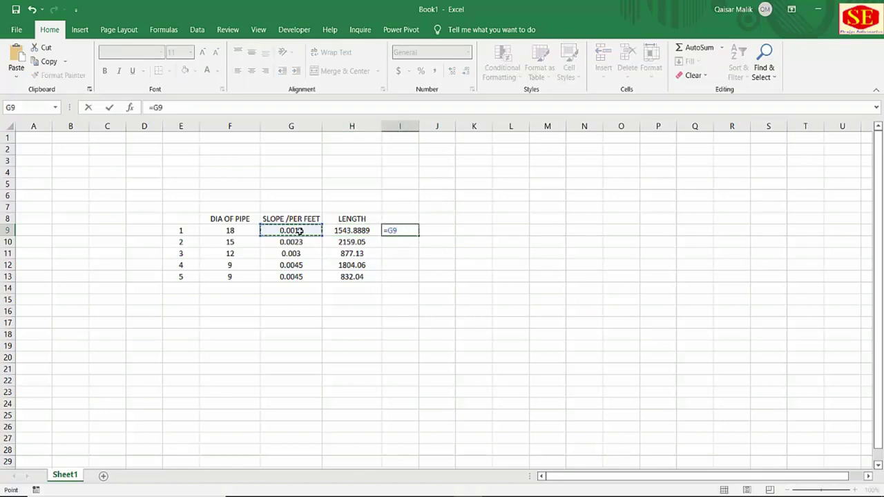
{"action": "type", "text": "*"}
{"action": "left_click", "coordinate": [344, 231]}
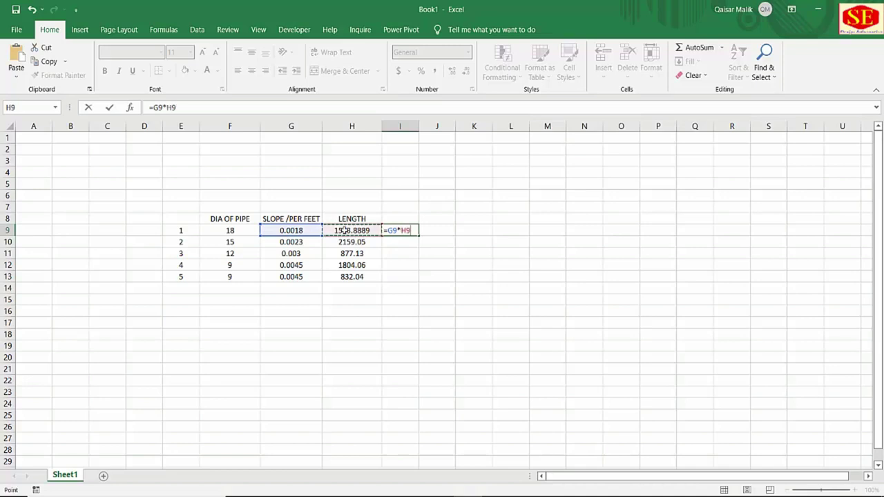
{"action": "key", "text": "Return"}
{"action": "left_click", "coordinate": [408, 231]}
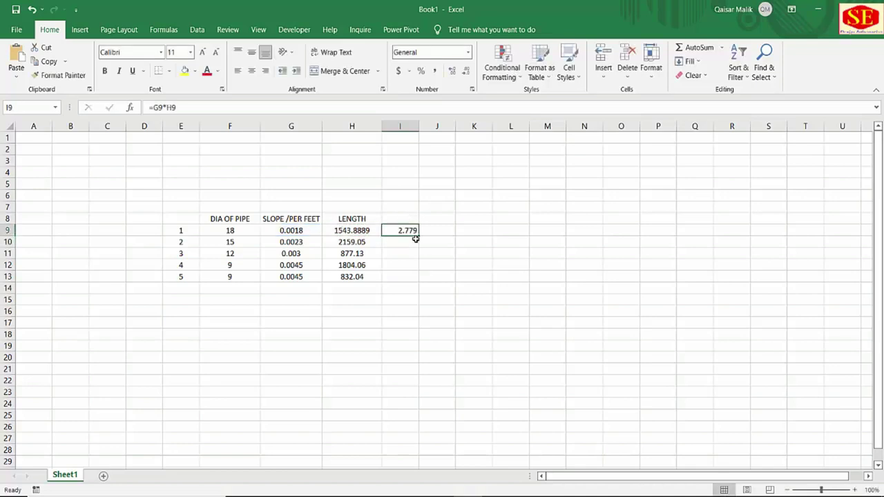
Multiply the second sewer's slope by its length in I10 with the formula =G10*H10.
{"action": "left_click", "coordinate": [398, 240]}
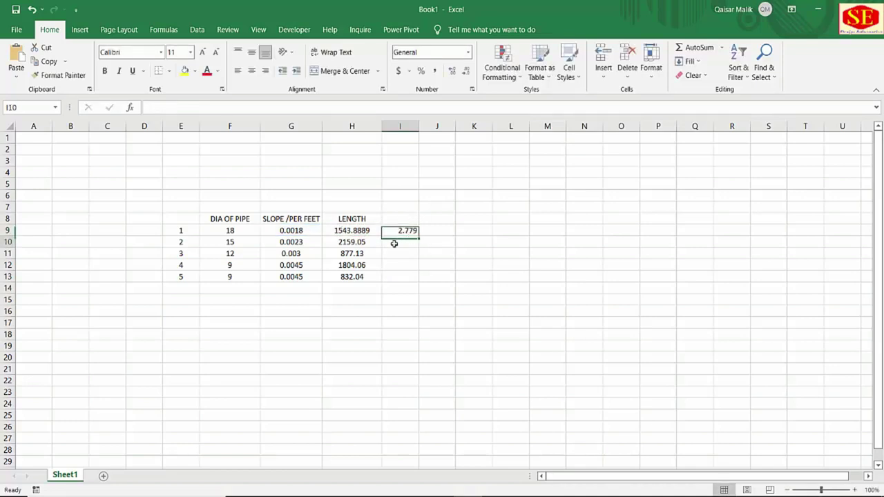
{"action": "type", "text": "="}
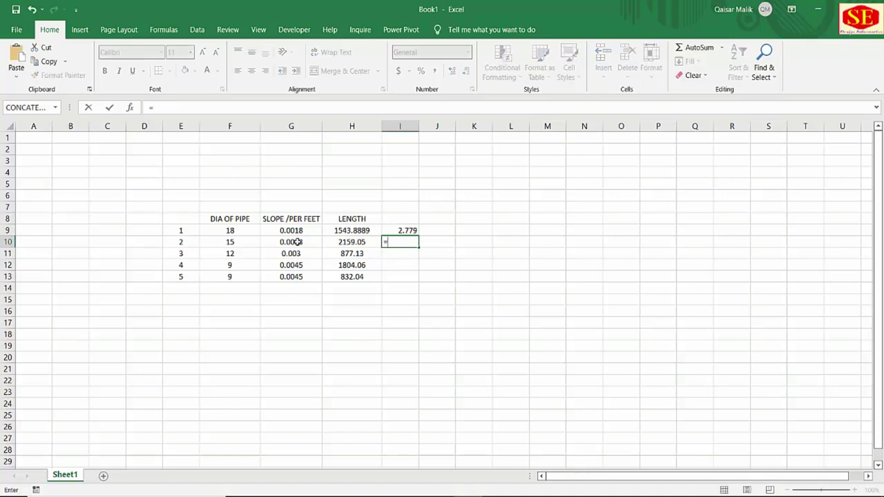
{"action": "left_click", "coordinate": [297, 242]}
{"action": "type", "text": "*"}
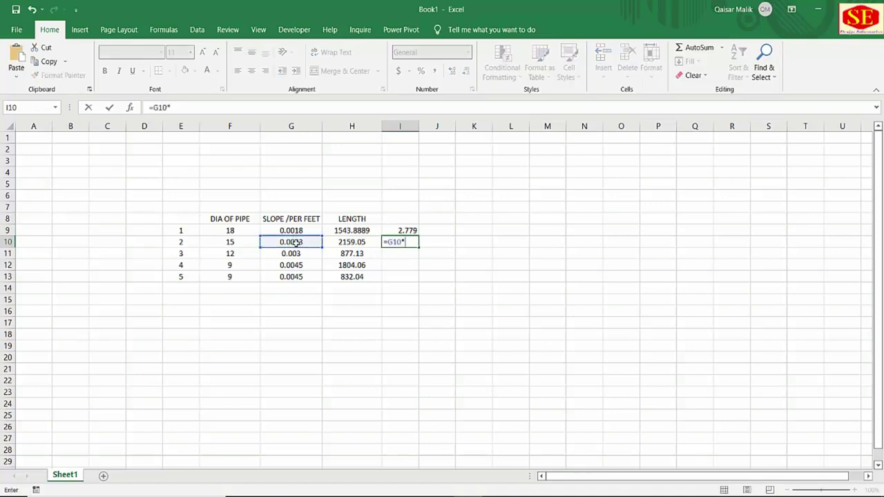
{"action": "left_click", "coordinate": [352, 242]}
{"action": "key", "text": "Return"}
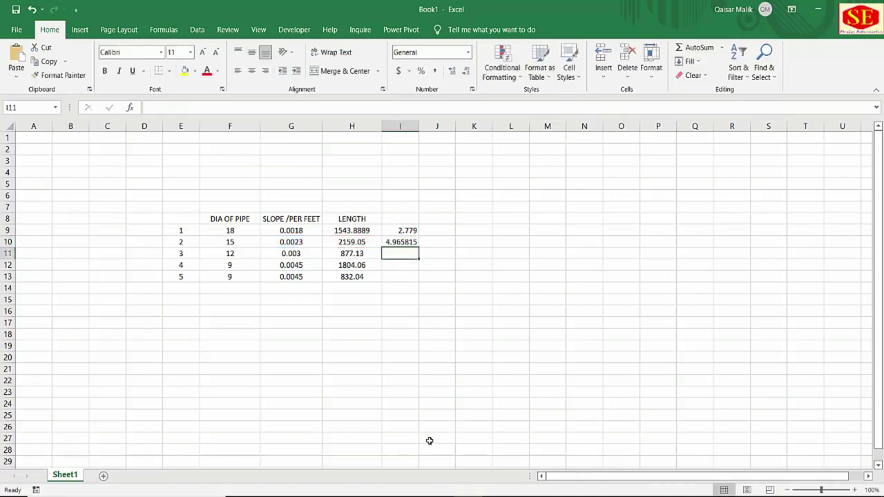
Multiply the third sewer's slope by its length in I11 with the formula =G11*H11.
{"action": "type", "text": "="}
{"action": "left_click", "coordinate": [284, 253]}
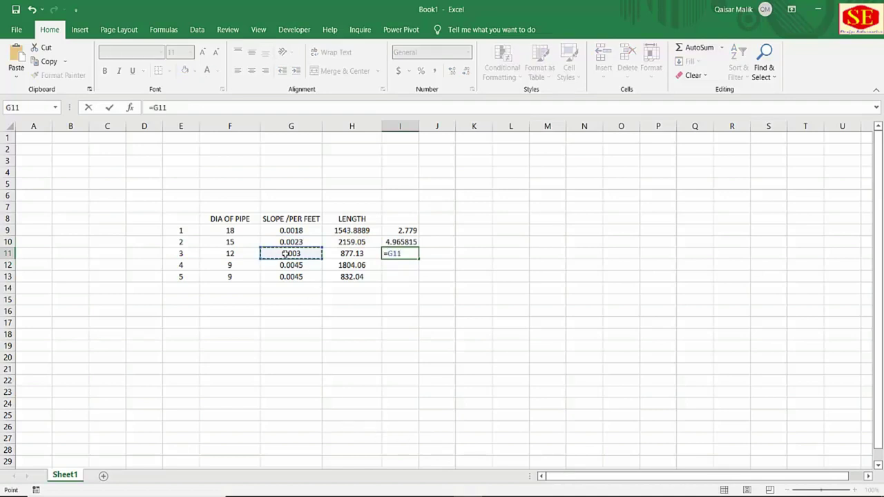
{"action": "type", "text": "*"}
{"action": "left_click", "coordinate": [349, 254]}
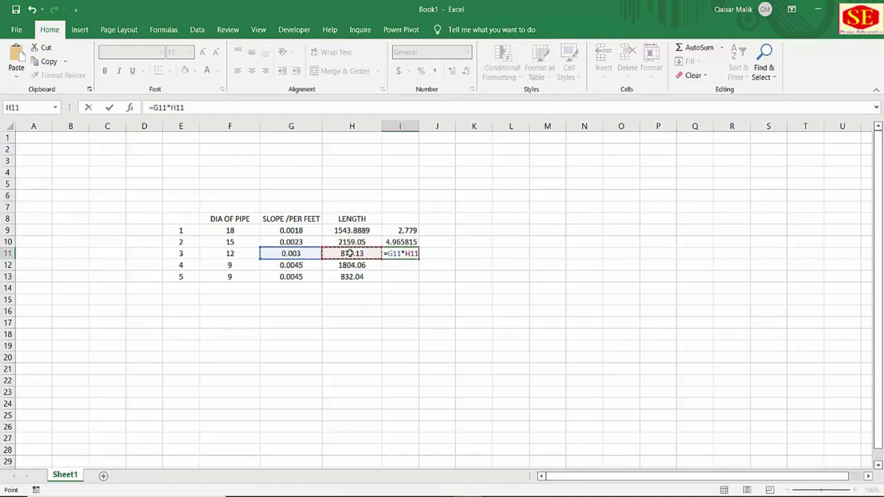
{"action": "key", "text": "Return"}
Multiply the fourth sewer's slope by its length in I12 with the formula =G12*H12.
{"action": "type", "text": "="}
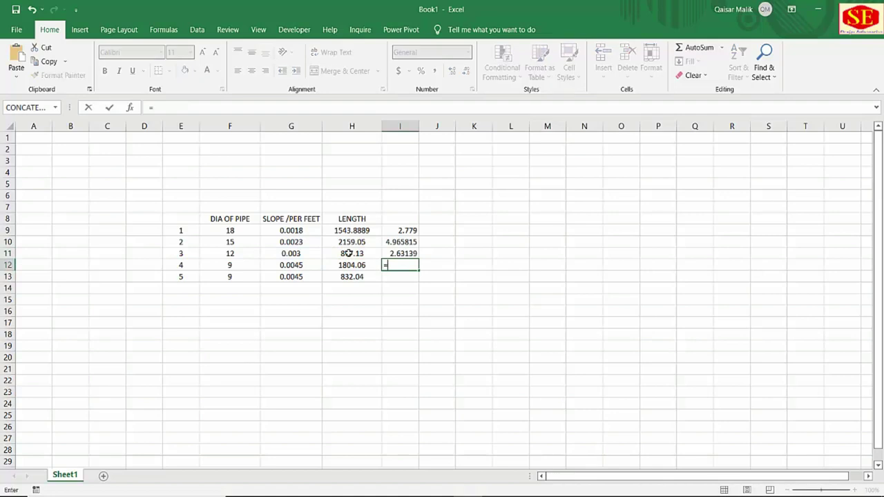
{"action": "left_click", "coordinate": [286, 267]}
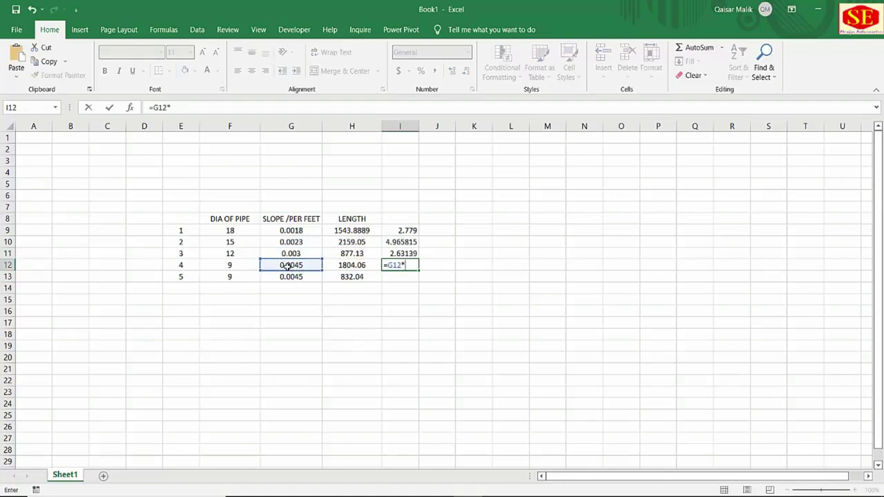
{"action": "type", "text": "*"}
{"action": "left_click", "coordinate": [333, 265]}
{"action": "key", "text": "Return"}
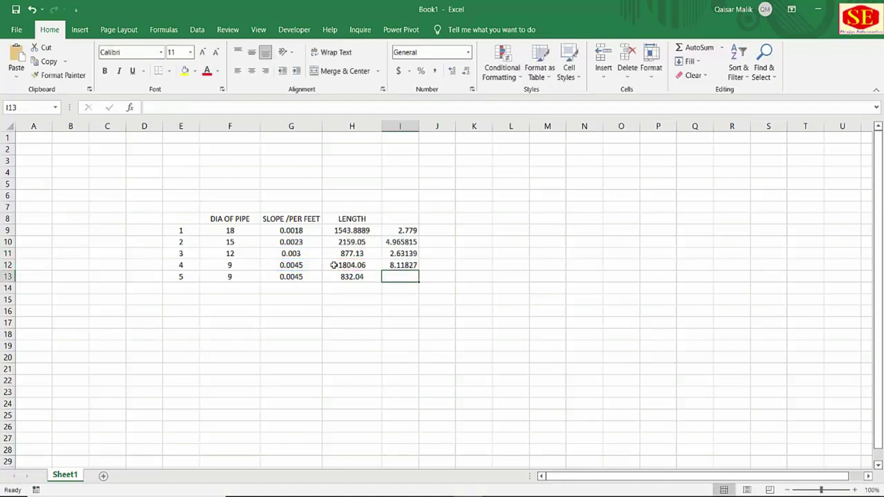
Multiply the fifth sewer's slope by its length in I13 with the formula =G13*H13.
{"action": "type", "text": "="}
{"action": "left_click", "coordinate": [296, 278]}
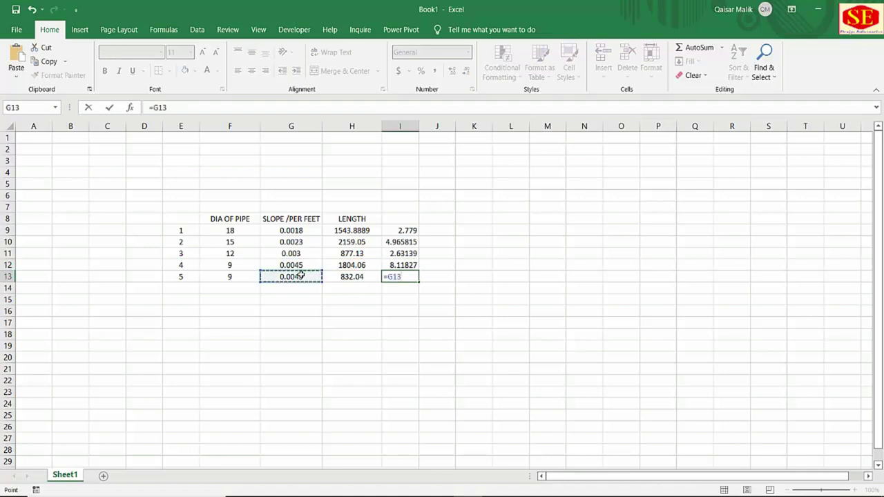
{"action": "type", "text": "*"}
{"action": "left_click", "coordinate": [350, 276]}
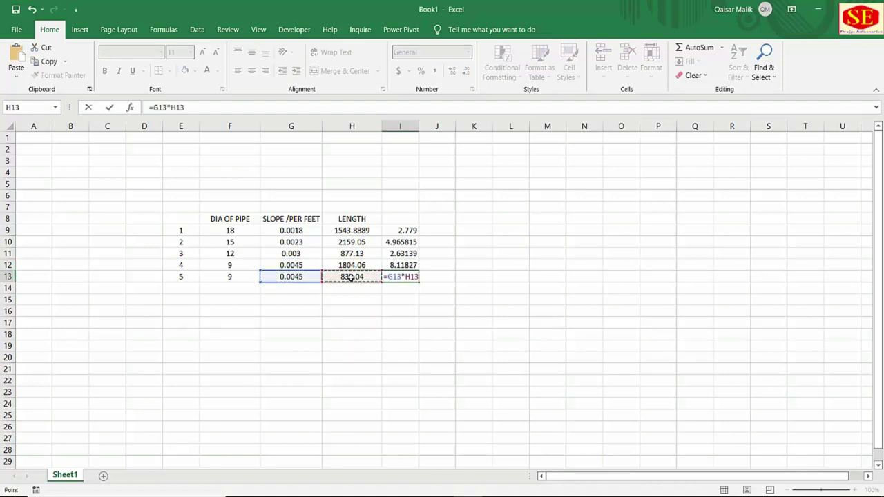
{"action": "key", "text": "Return"}
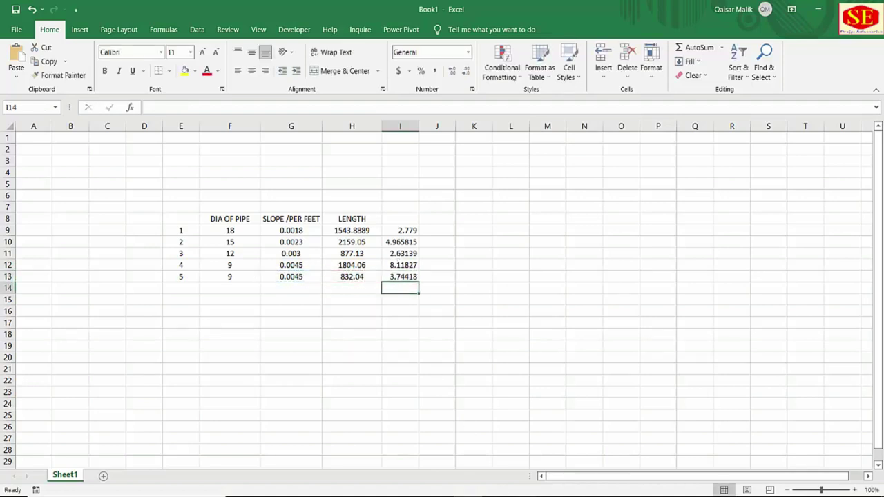
Switch to Calculator, clear its previous result and move its window off the sewer table's column I.
{"action": "key", "text": "alt+Tab"}
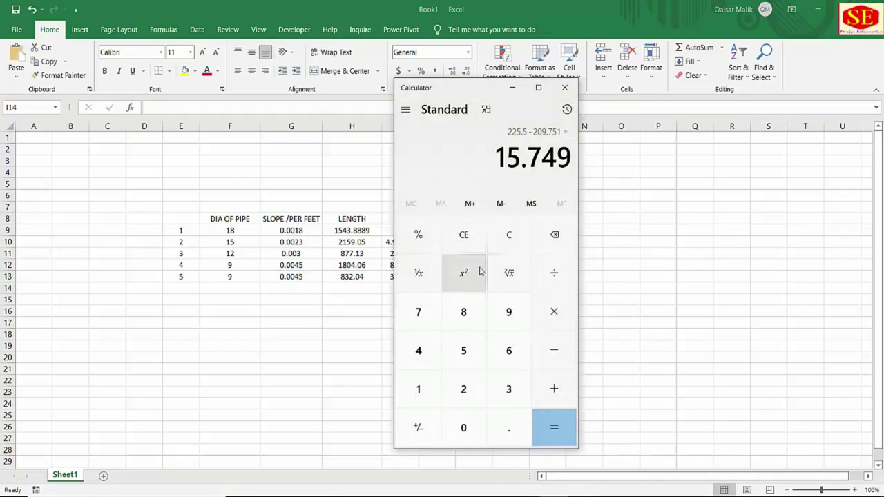
{"action": "left_click", "coordinate": [509, 235]}
{"action": "left_click_drag", "start_coordinate": [462, 94], "coordinate": [522, 97]}
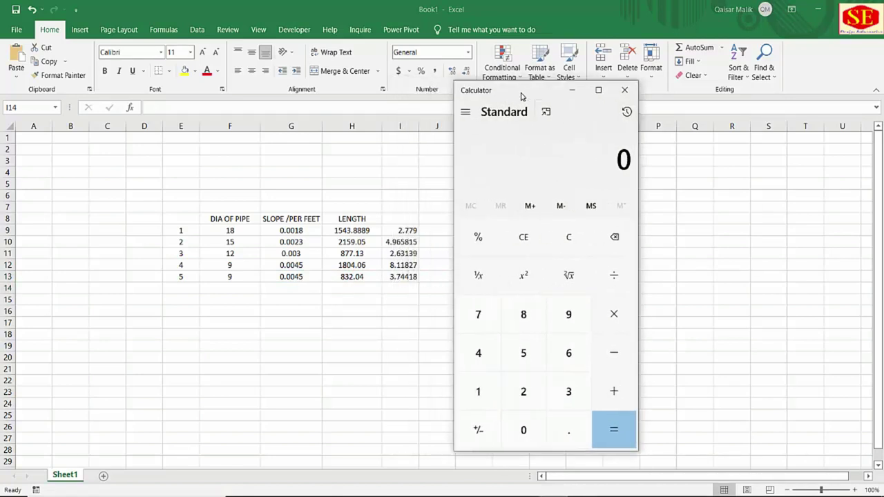
Calculate 0.0018 × 1543.8889 and compare the leading digits of the product with the first sewer's result in I9.
{"action": "left_click", "coordinate": [569, 434]}
{"action": "double_click", "coordinate": [525, 434]}
{"action": "left_click", "coordinate": [477, 391]}
{"action": "left_click", "coordinate": [523, 315]}
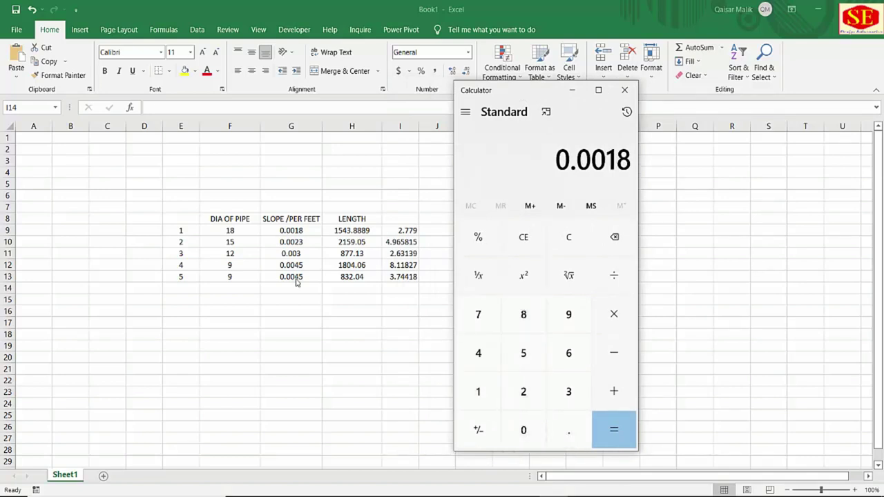
{"action": "left_click", "coordinate": [600, 317]}
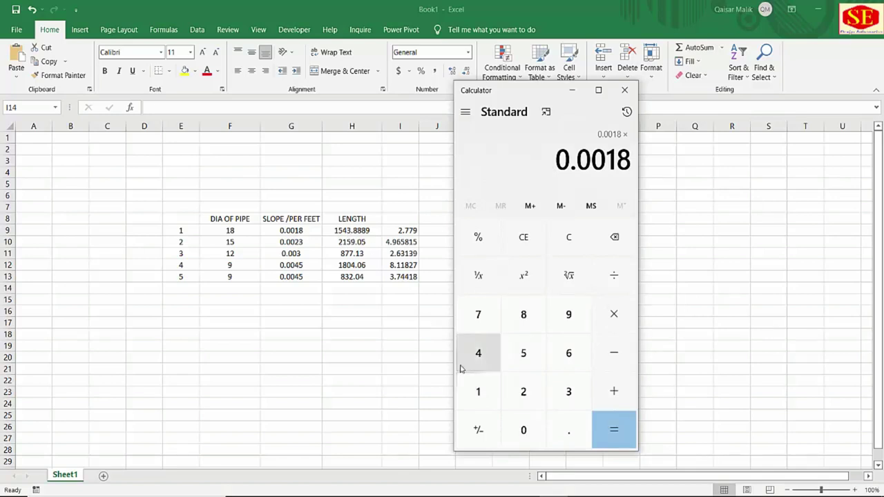
{"action": "left_click", "coordinate": [484, 389]}
{"action": "left_click", "coordinate": [524, 353]}
{"action": "left_click", "coordinate": [478, 353]}
{"action": "left_click", "coordinate": [562, 389]}
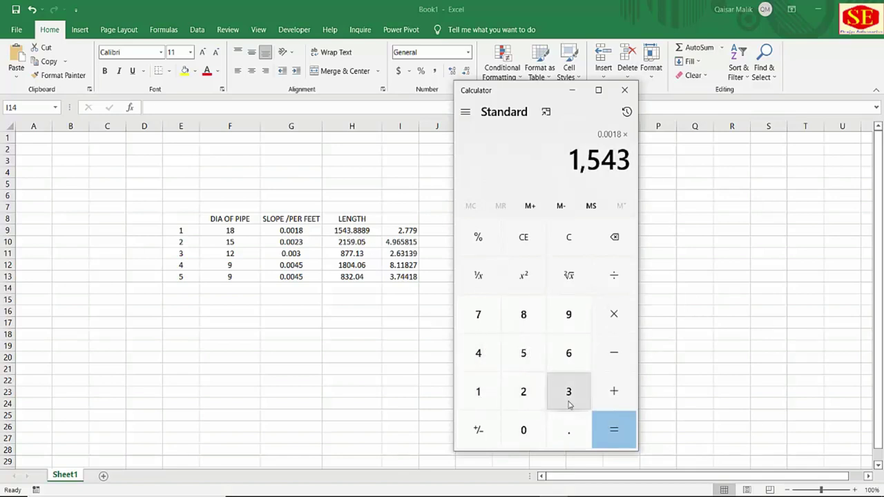
{"action": "left_click", "coordinate": [568, 428]}
{"action": "left_click", "coordinate": [523, 315]}
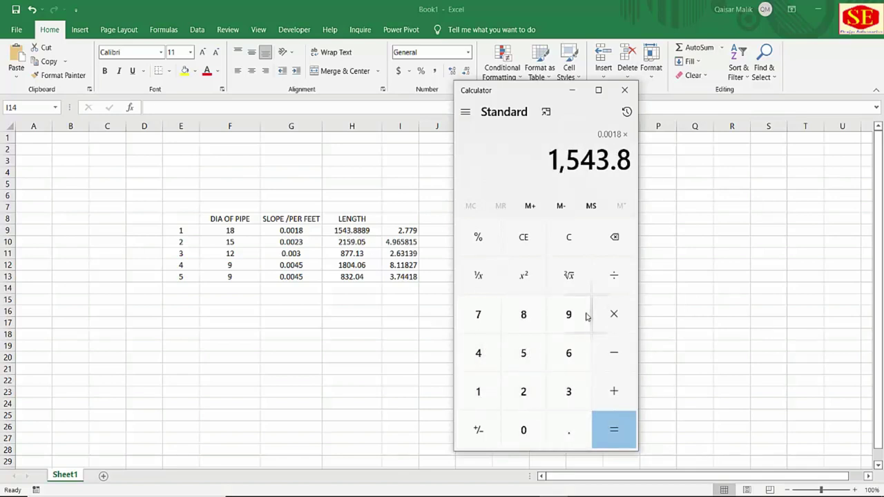
{"action": "left_click", "coordinate": [540, 317]}
{"action": "left_click", "coordinate": [536, 316]}
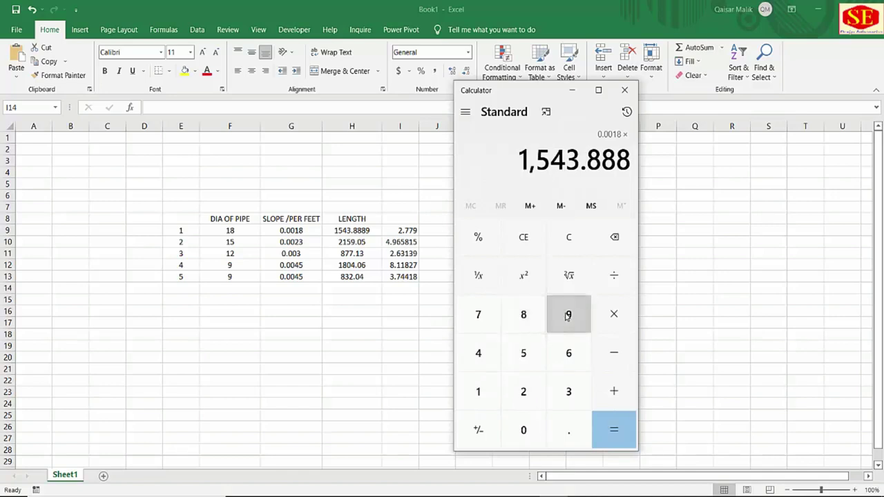
{"action": "left_click", "coordinate": [568, 312]}
{"action": "left_click", "coordinate": [614, 430]}
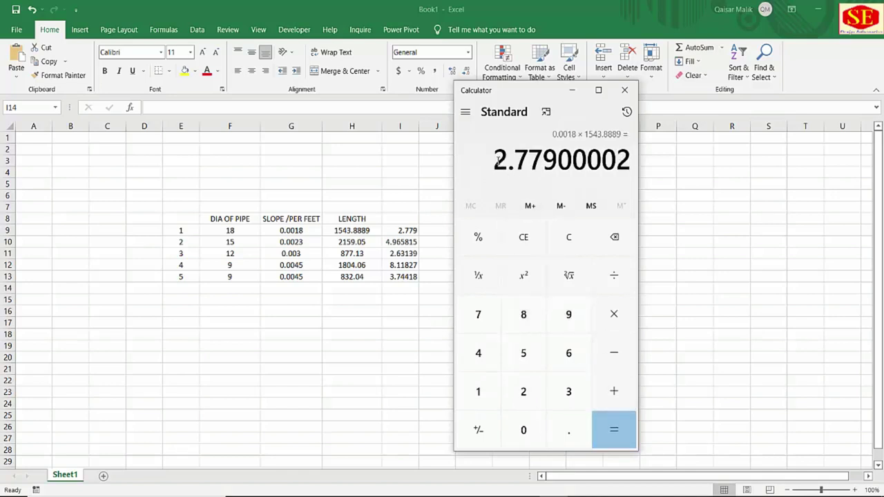
{"action": "left_click_drag", "start_coordinate": [497, 160], "coordinate": [558, 161]}
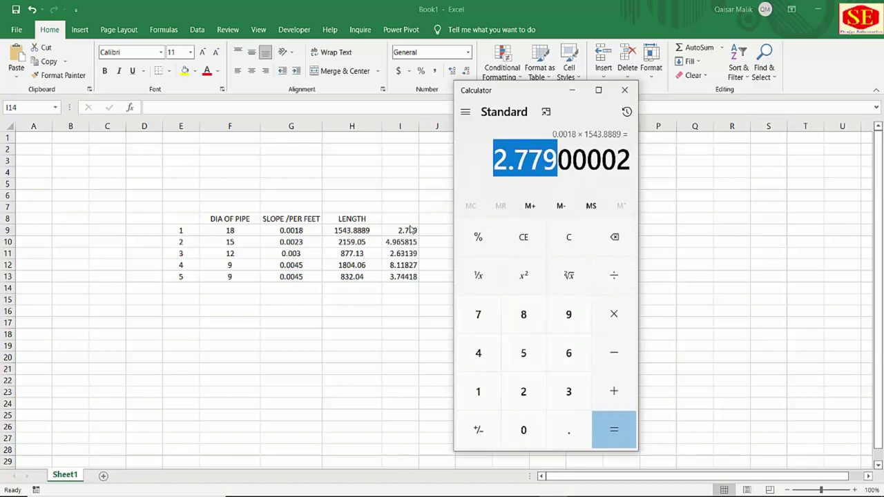
Clear the calculator and try checking the second sewer's result with 0.023 × 2159.05.
{"action": "left_click", "coordinate": [523, 237]}
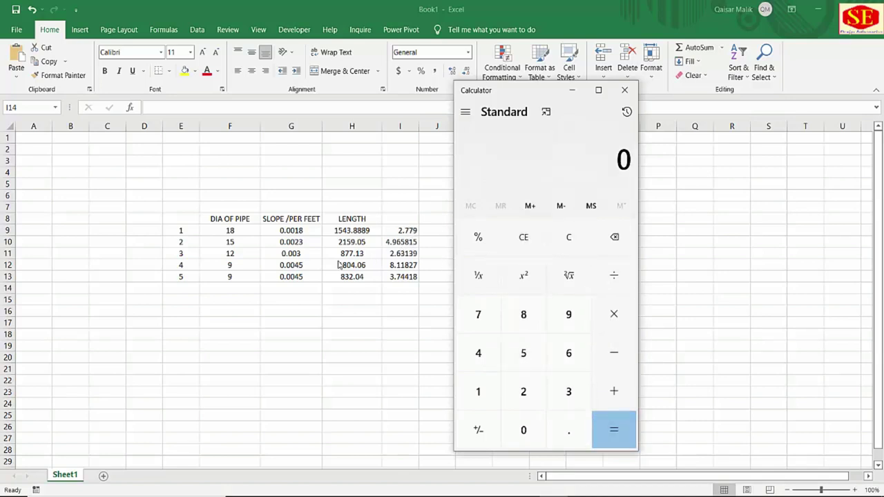
{"action": "left_click", "coordinate": [569, 429]}
{"action": "left_click", "coordinate": [527, 430]}
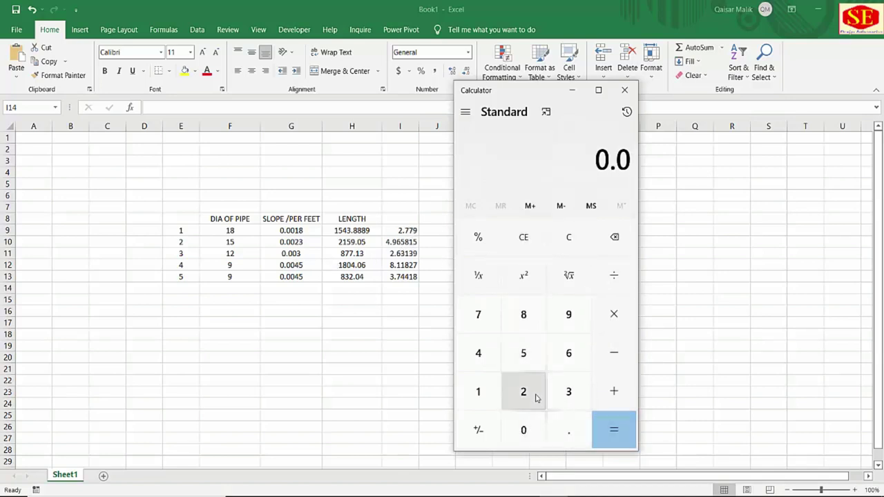
{"action": "left_click", "coordinate": [531, 393]}
{"action": "left_click", "coordinate": [569, 397]}
{"action": "left_click", "coordinate": [613, 315]}
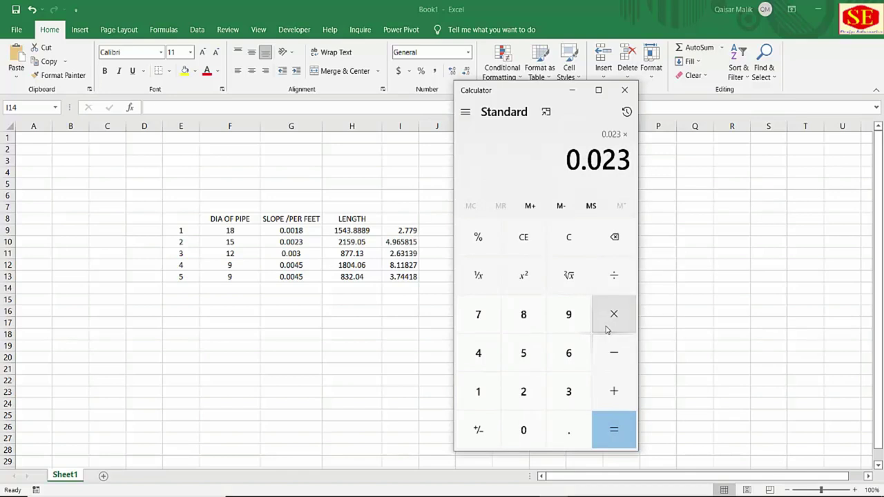
{"action": "left_click", "coordinate": [517, 394]}
{"action": "left_click", "coordinate": [478, 391]}
{"action": "left_click", "coordinate": [524, 353]}
{"action": "left_click", "coordinate": [568, 314]}
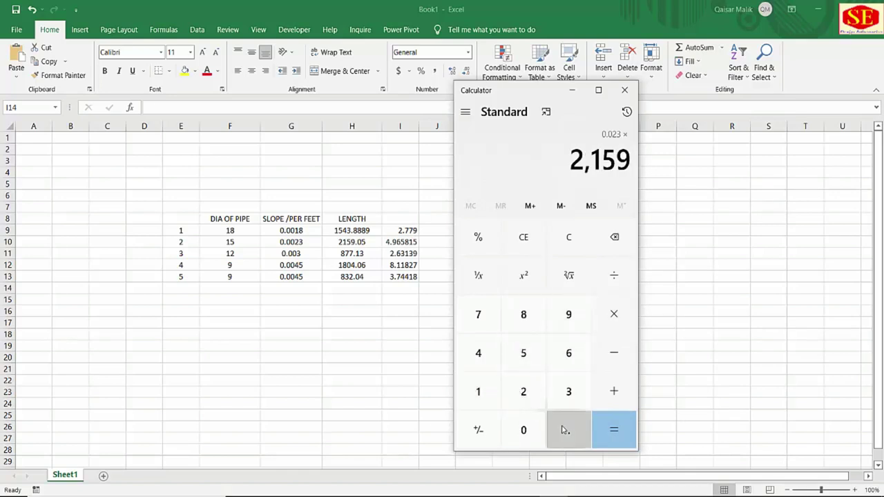
{"action": "left_click", "coordinate": [568, 429]}
{"action": "left_click", "coordinate": [524, 430]}
{"action": "left_click", "coordinate": [524, 353]}
{"action": "left_click", "coordinate": [622, 435]}
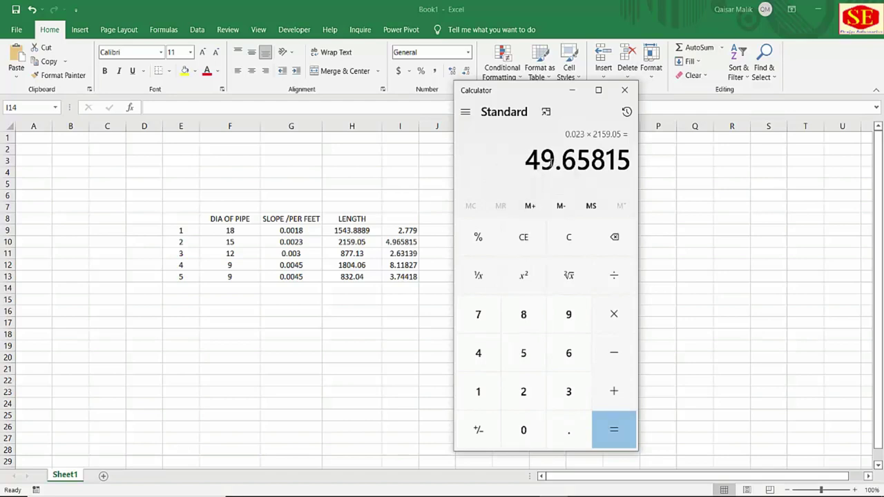
Clear the calculator, calculate 0.0023 × 2159.05 and compare the product with the second sewer's result in I10.
{"action": "left_click", "coordinate": [520, 241]}
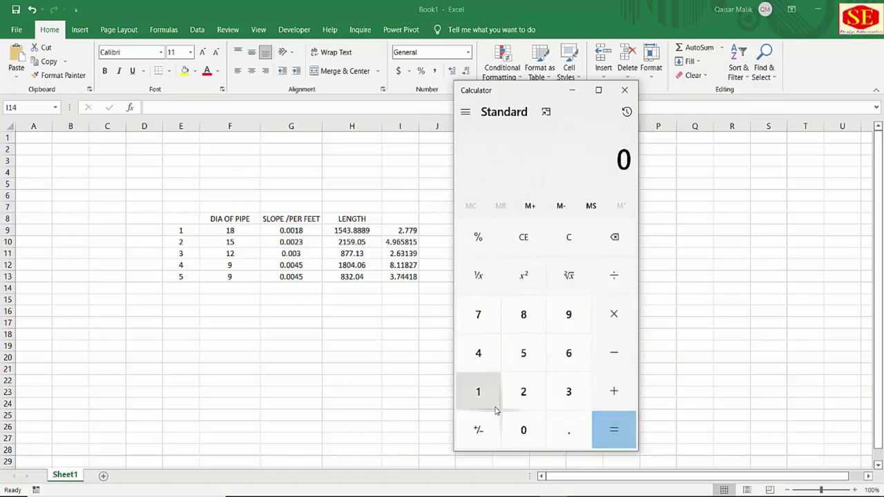
{"action": "left_click", "coordinate": [529, 435]}
{"action": "left_click", "coordinate": [569, 432]}
{"action": "left_click", "coordinate": [522, 433]}
{"action": "left_click", "coordinate": [522, 433]}
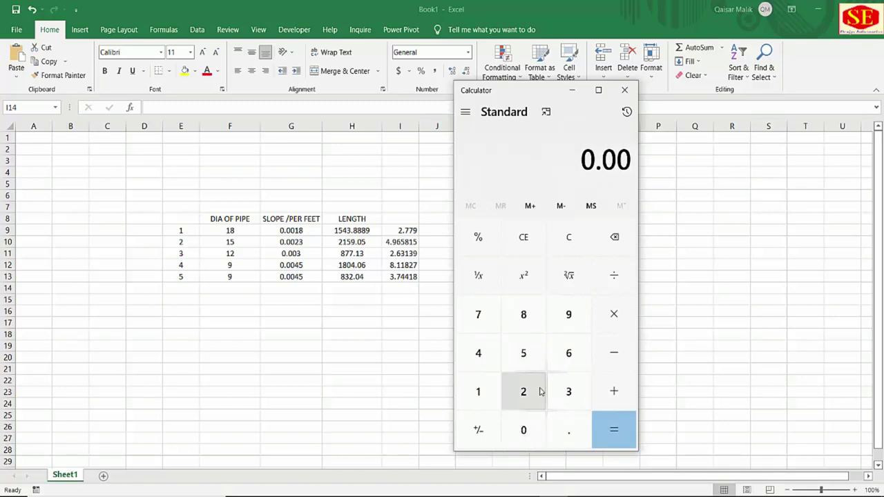
{"action": "left_click", "coordinate": [541, 392]}
{"action": "left_click", "coordinate": [566, 392]}
{"action": "left_click", "coordinate": [614, 314]}
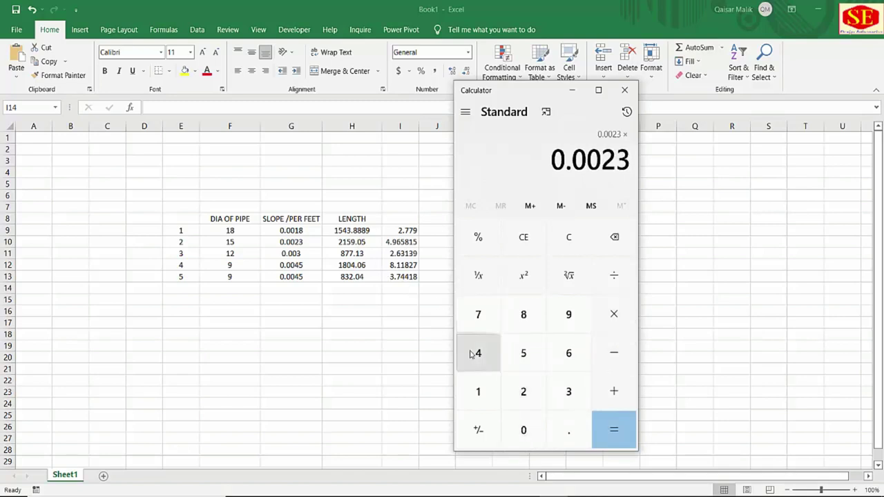
{"action": "left_click", "coordinate": [517, 391]}
{"action": "left_click", "coordinate": [478, 391]}
{"action": "left_click", "coordinate": [523, 353]}
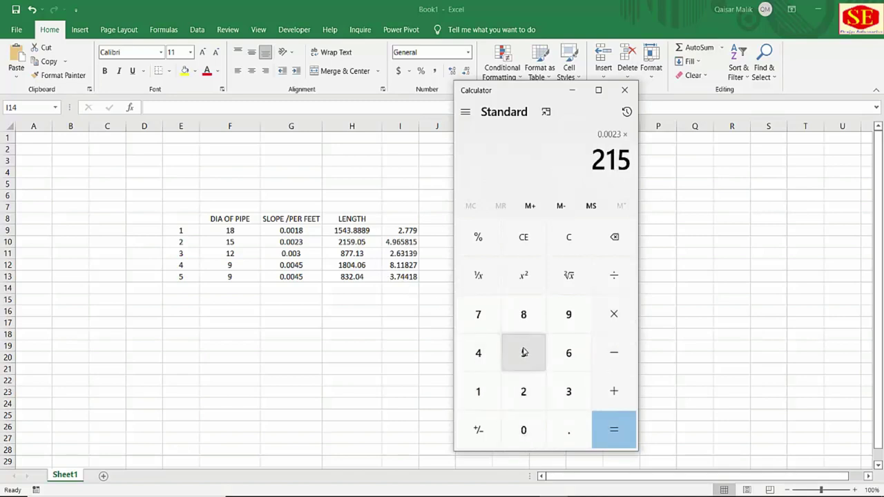
{"action": "left_click", "coordinate": [558, 323]}
{"action": "left_click", "coordinate": [568, 430]}
{"action": "left_click", "coordinate": [526, 431]}
{"action": "left_click", "coordinate": [522, 351]}
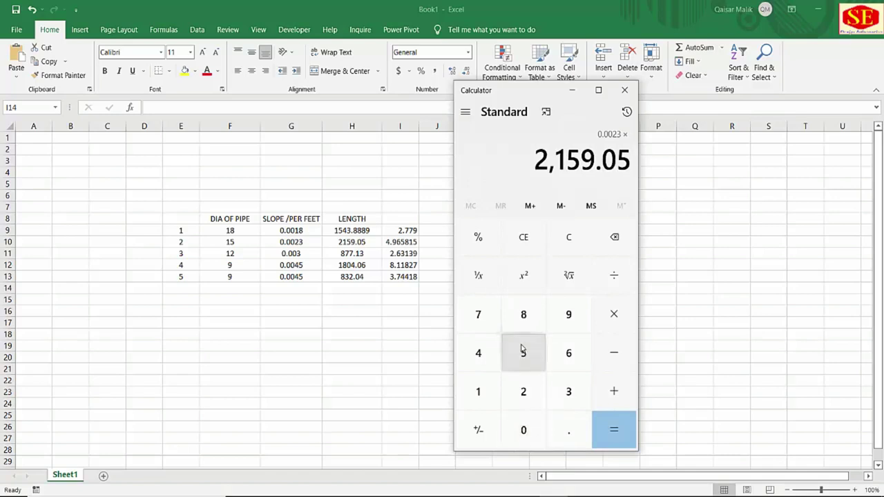
{"action": "left_click", "coordinate": [628, 444]}
{"action": "left_click_drag", "start_coordinate": [526, 161], "coordinate": [617, 160]}
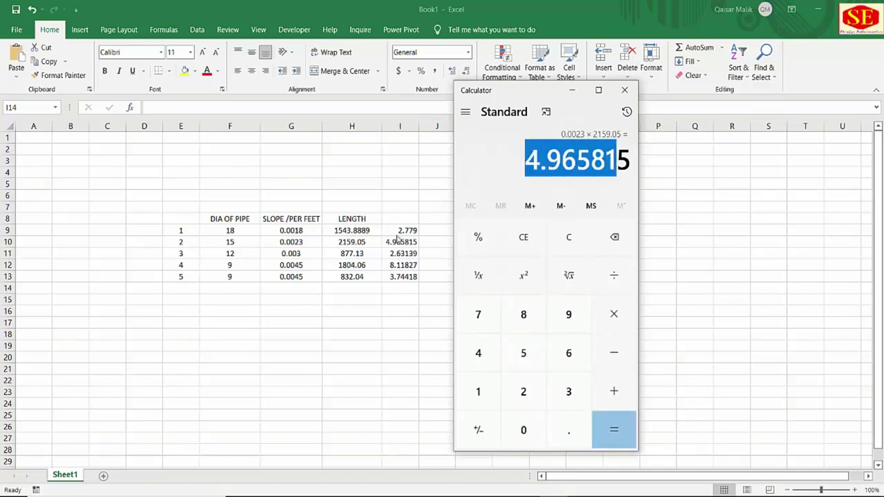
Switch to the sewerage System.dwg drawing in AutoCAD and trace the sewer route from the southern 10 Marla plots to the approach road.
{"action": "key", "text": "alt+Tab"}
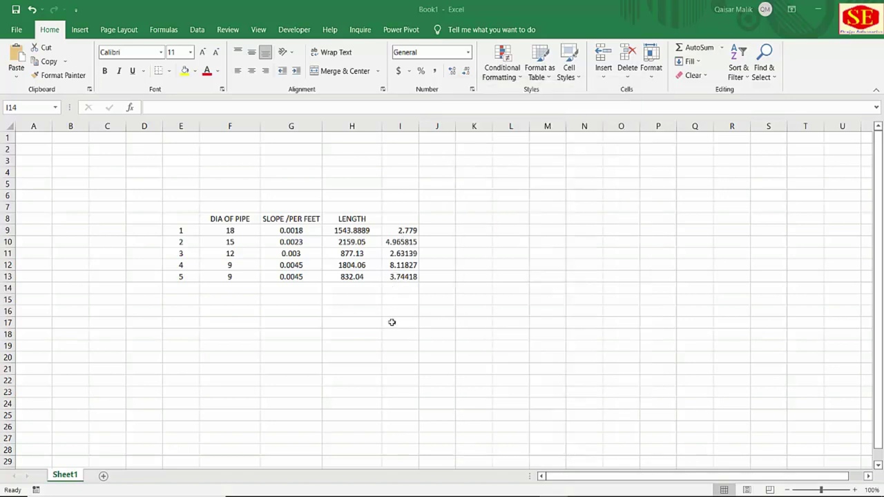
{"action": "key", "text": "alt+Tab"}
{"action": "scroll", "coordinate": [342, 326], "scroll_direction": "down", "scroll_amount": 6}
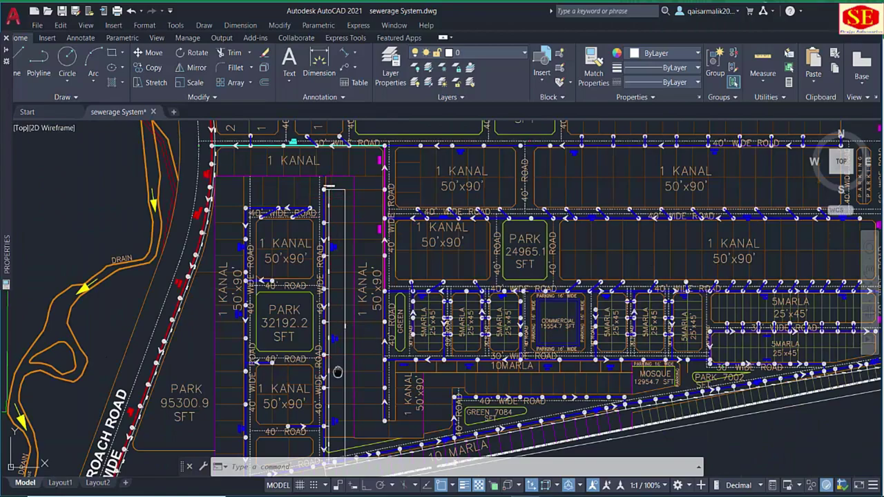
{"action": "middle_click_drag", "start_coordinate": [338, 372], "coordinate": [334, 262]}
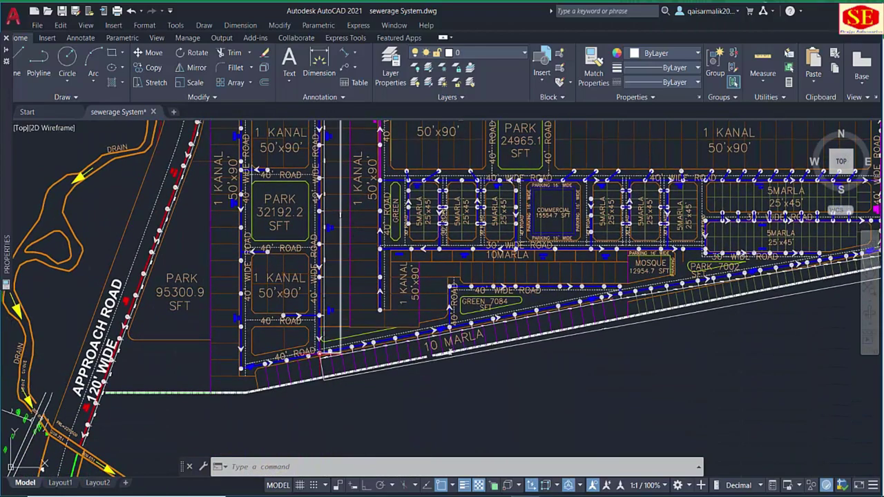
{"action": "scroll", "coordinate": [318, 354], "scroll_direction": "up", "scroll_amount": 4}
{"action": "mouse_move", "coordinate": [474, 349]}
{"action": "middle_mouse_down"}
{"action": "mouse_move", "coordinate": [283, 391]}
{"action": "mouse_move", "coordinate": [190, 386]}
{"action": "middle_mouse_up"}
{"action": "scroll", "coordinate": [190, 387], "scroll_direction": "down", "scroll_amount": 7}
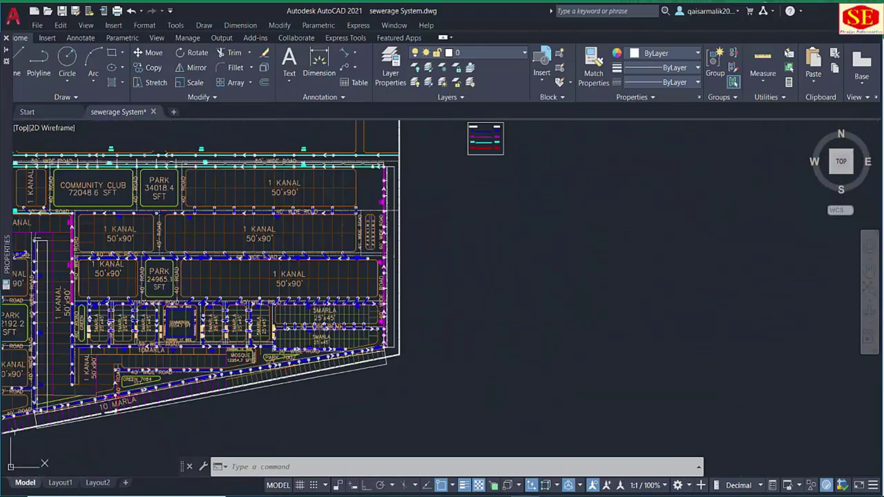
{"action": "scroll", "coordinate": [375, 354], "scroll_direction": "up", "scroll_amount": 7}
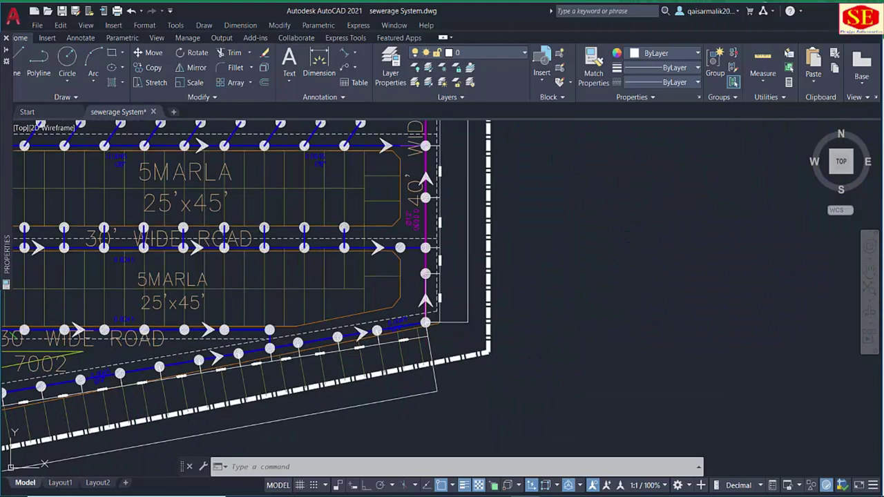
{"action": "mouse_move", "coordinate": [443, 135]}
{"action": "middle_mouse_down"}
{"action": "mouse_move", "coordinate": [490, 433]}
{"action": "mouse_move", "coordinate": [454, 239]}
{"action": "mouse_move", "coordinate": [490, 418]}
{"action": "middle_mouse_up"}
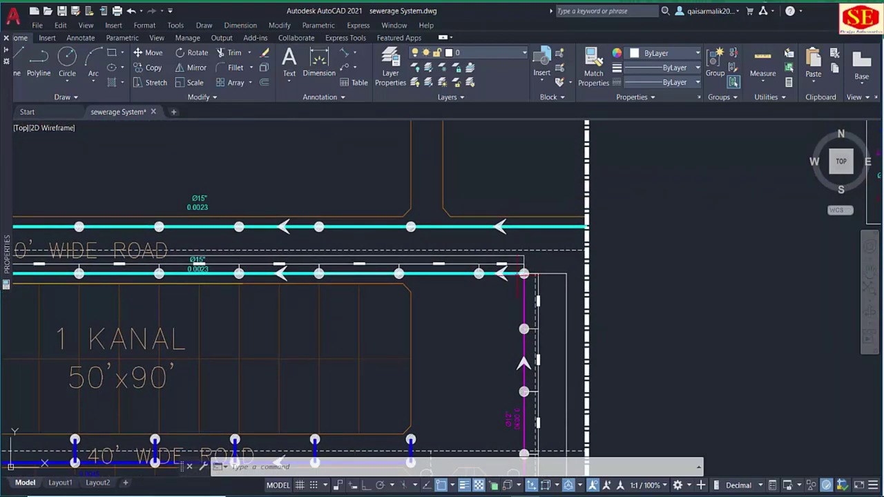
{"action": "scroll", "coordinate": [523, 274], "scroll_direction": "down", "scroll_amount": 5}
{"action": "scroll", "coordinate": [242, 265], "scroll_direction": "up", "scroll_amount": 10}
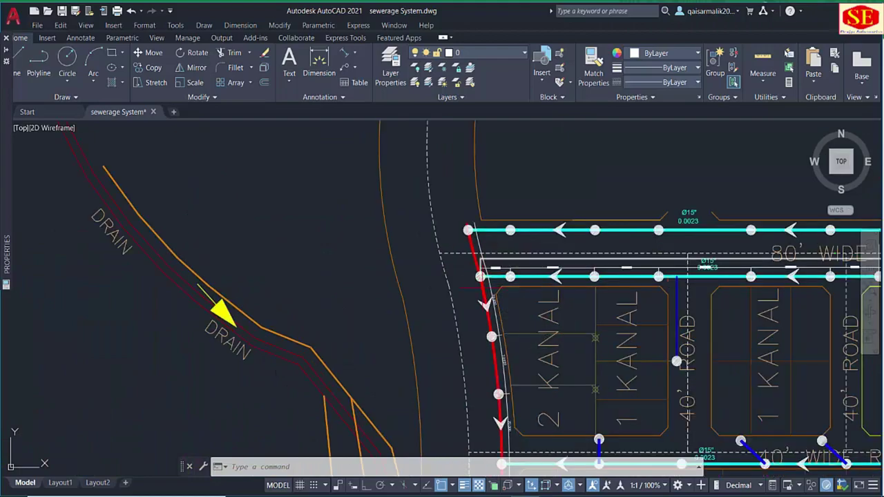
{"action": "middle_click_drag", "start_coordinate": [482, 370], "coordinate": [476, 229]}
{"action": "scroll", "coordinate": [472, 226], "scroll_direction": "down", "scroll_amount": 5}
{"action": "middle_click_drag", "start_coordinate": [402, 428], "coordinate": [505, 237]}
{"action": "middle_click_drag", "start_coordinate": [492, 312], "coordinate": [500, 166]}
{"action": "scroll", "coordinate": [486, 294], "scroll_direction": "up", "scroll_amount": 3}
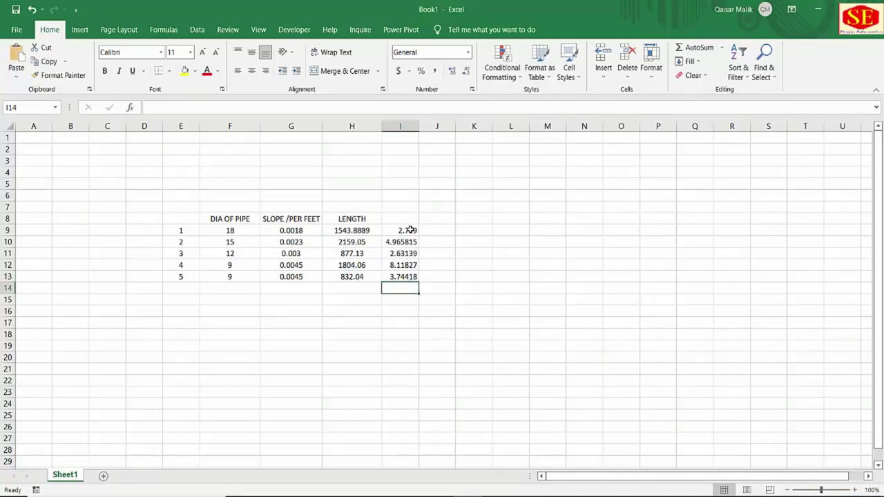
Review the first sewer's diameter, slope and length in row 9 of the Excel sheet, and each sewer's fall in I9:I13.
{"action": "left_click", "coordinate": [223, 230]}
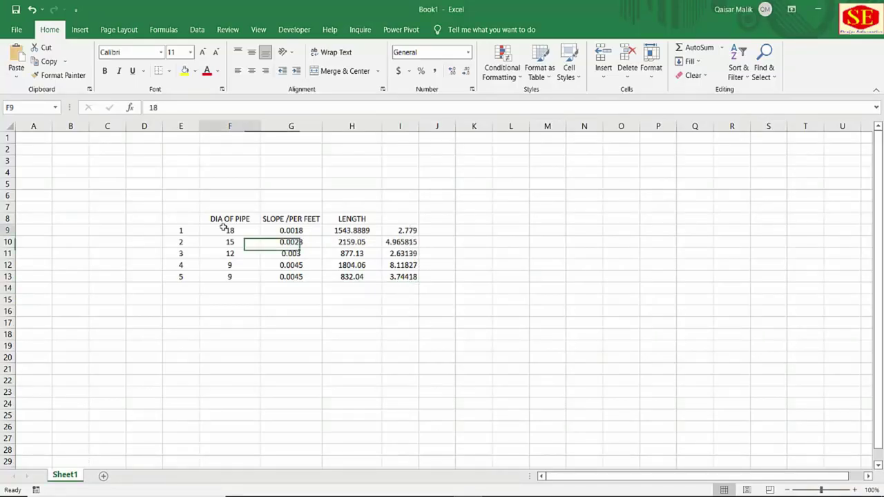
{"action": "left_click", "coordinate": [297, 230]}
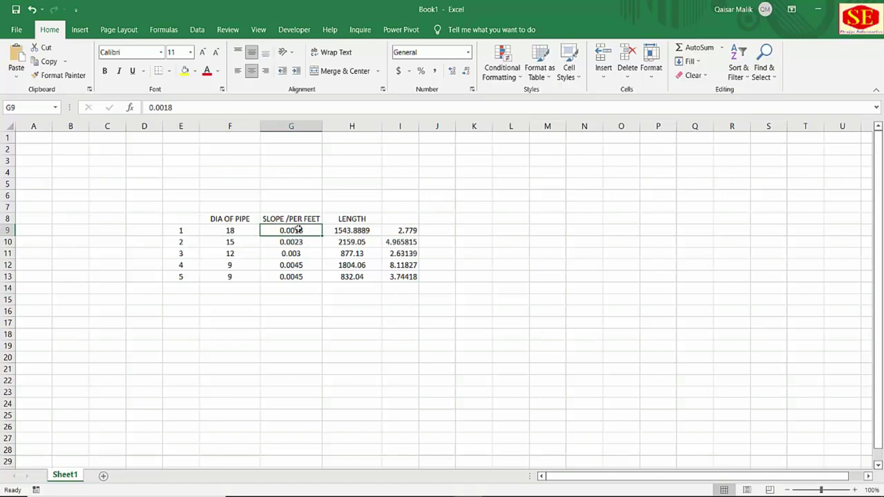
{"action": "left_click", "coordinate": [353, 232]}
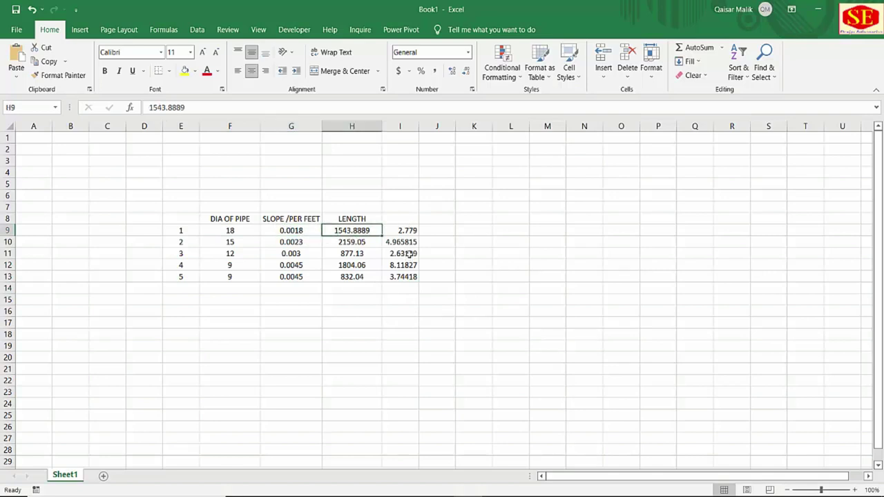
{"action": "left_click_drag", "start_coordinate": [410, 228], "coordinate": [408, 297]}
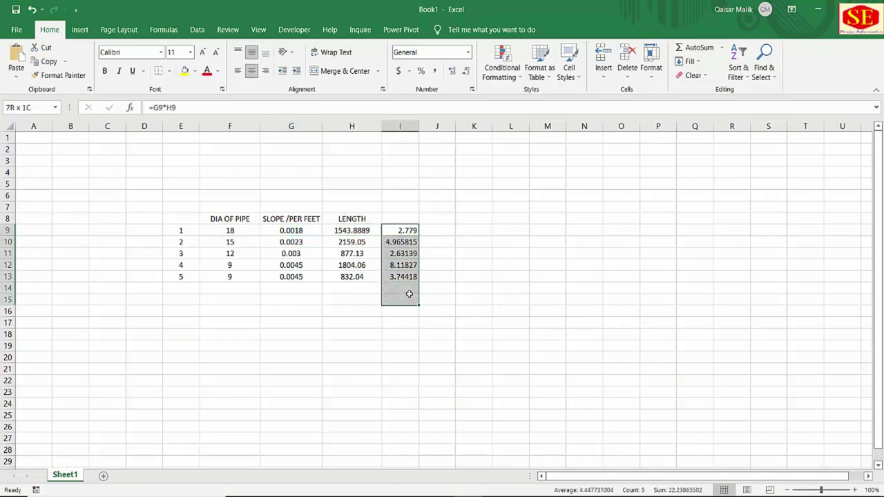
{"action": "left_click", "coordinate": [405, 231]}
{"action": "left_click", "coordinate": [402, 242]}
{"action": "left_click", "coordinate": [404, 253]}
{"action": "left_click", "coordinate": [404, 266]}
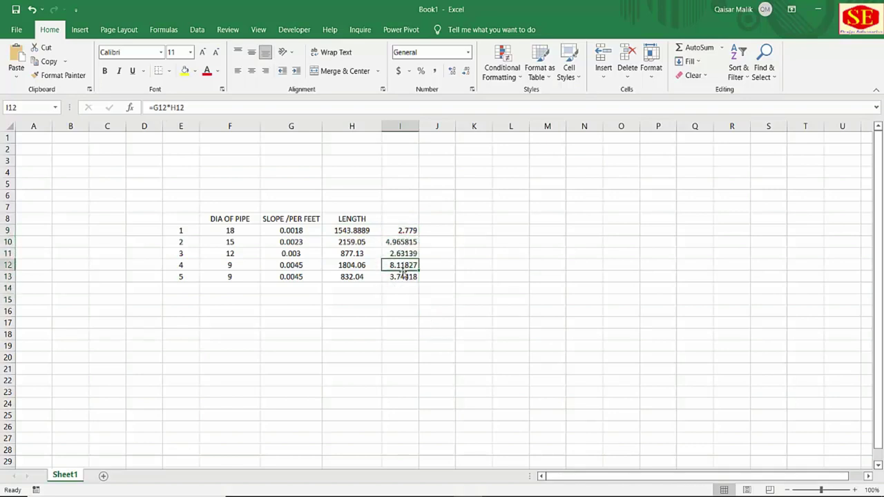
{"action": "left_click", "coordinate": [403, 276]}
{"action": "left_click", "coordinate": [408, 300]}
{"action": "left_click", "coordinate": [413, 287]}
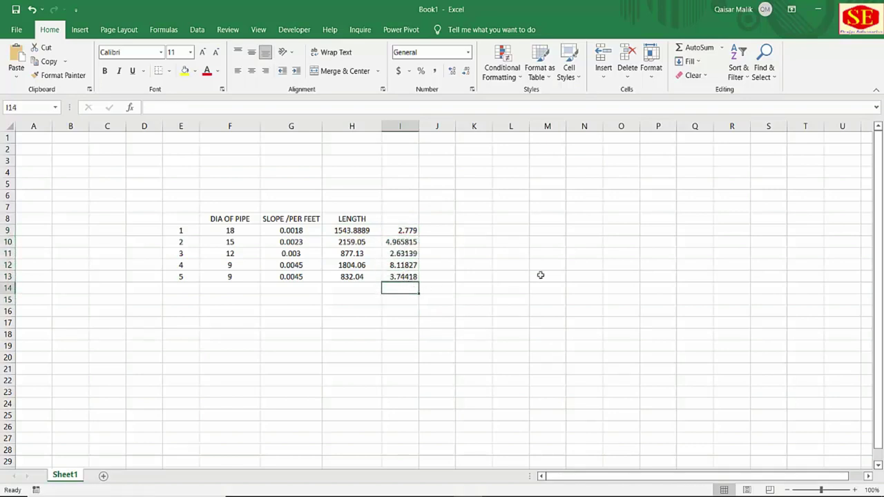
Total the falls in I9:I13 with AutoSum in I14 and format the total bold at font size 12.
{"action": "left_click_drag", "start_coordinate": [411, 229], "coordinate": [416, 289]}
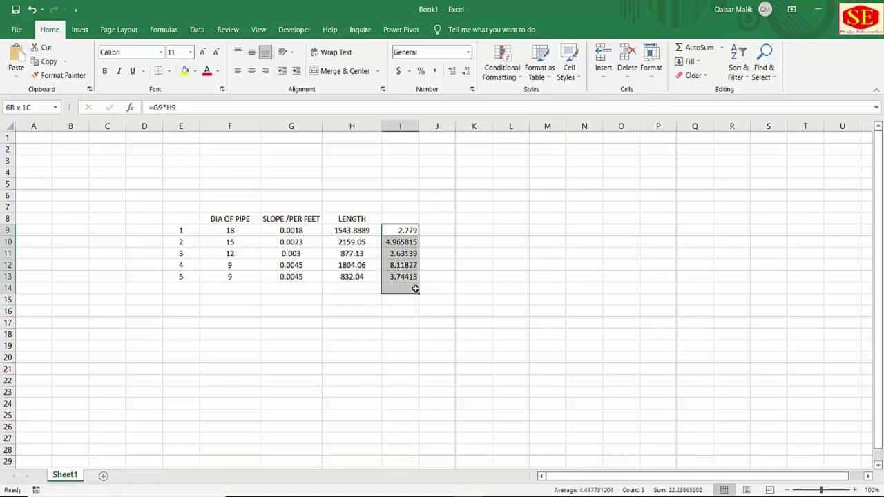
{"action": "left_click", "coordinate": [695, 47]}
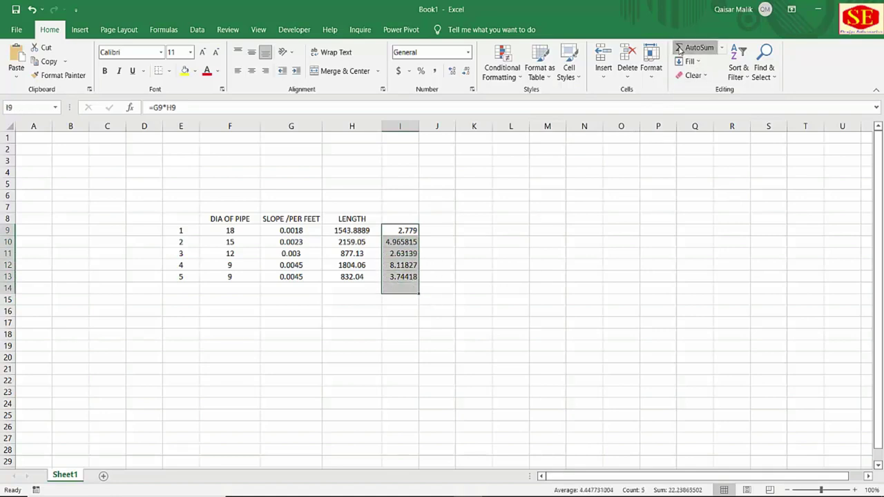
{"action": "left_click", "coordinate": [406, 286]}
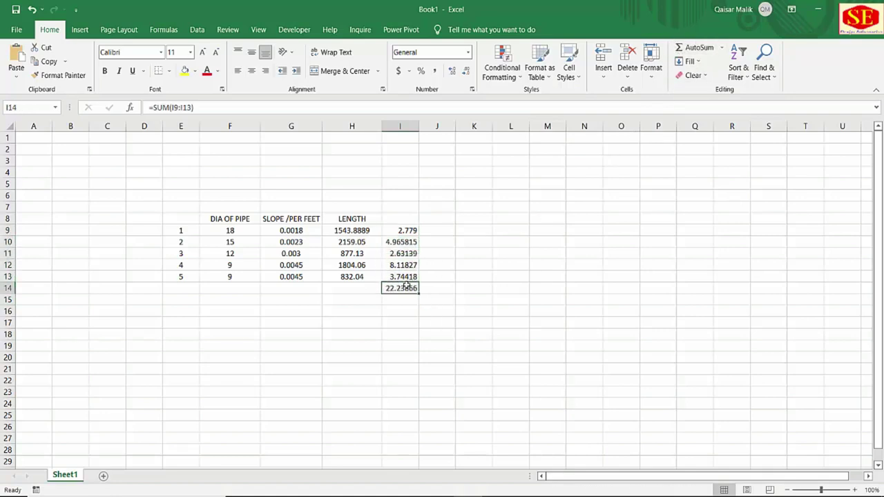
{"action": "left_click", "coordinate": [201, 53]}
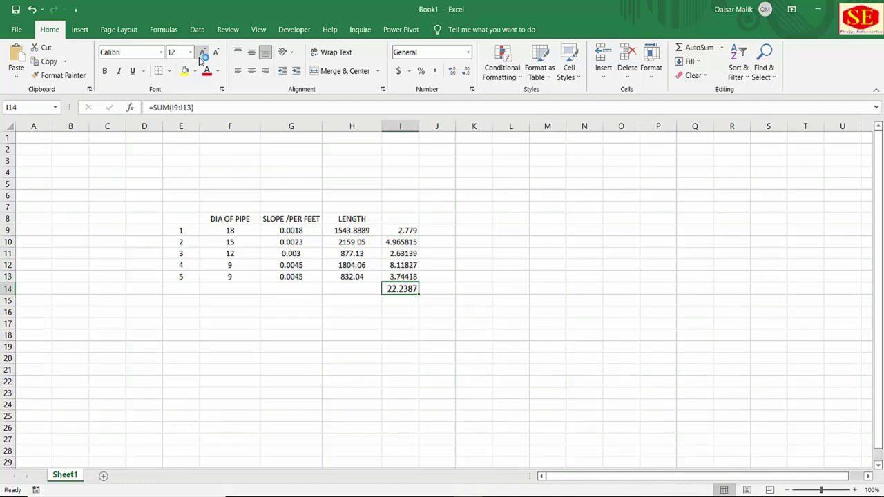
{"action": "left_click", "coordinate": [104, 71]}
{"action": "left_click", "coordinate": [467, 332]}
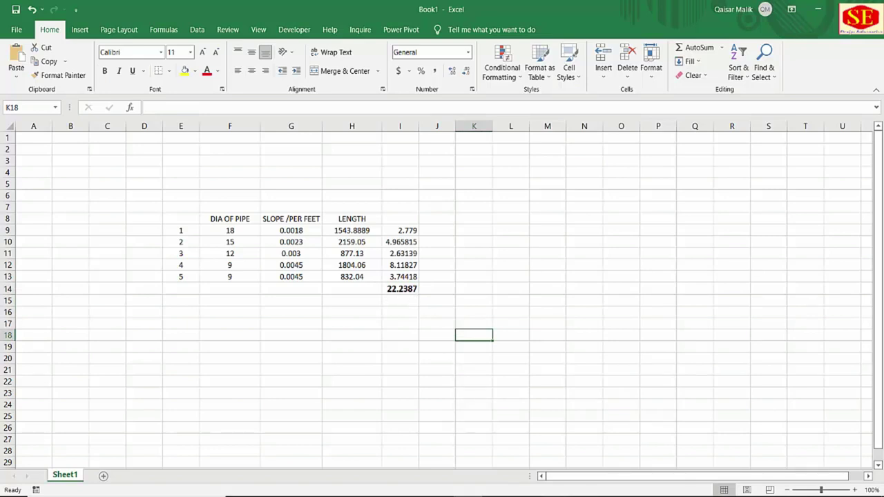
Switch to Calculator, clear its previous result and add the first two sewers' falls, 2.779 + 4.965.
{"action": "key", "text": "alt+Tab"}
{"action": "left_click", "coordinate": [523, 237]}
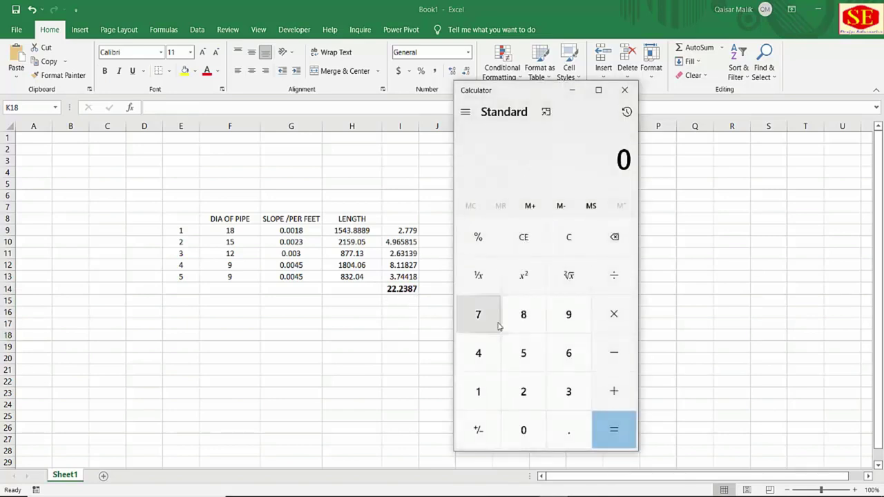
{"action": "left_click", "coordinate": [527, 393]}
{"action": "left_click", "coordinate": [569, 428]}
{"action": "double_click", "coordinate": [481, 317]}
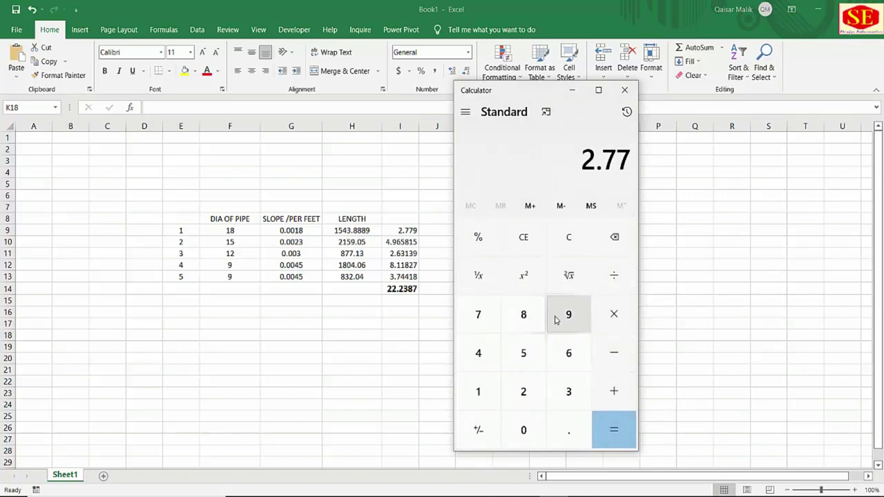
{"action": "left_click", "coordinate": [556, 320]}
{"action": "left_click", "coordinate": [621, 396]}
{"action": "left_click", "coordinate": [487, 356]}
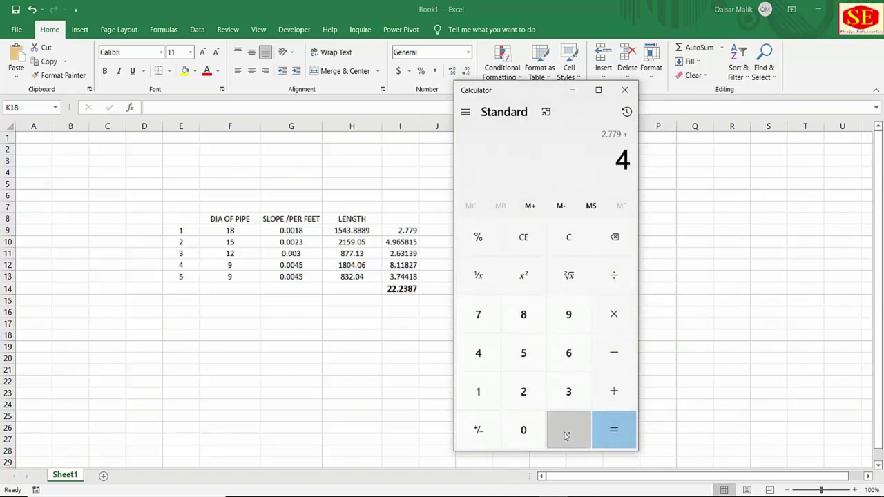
{"action": "left_click", "coordinate": [566, 434]}
{"action": "left_click", "coordinate": [569, 317]}
{"action": "left_click", "coordinate": [568, 354]}
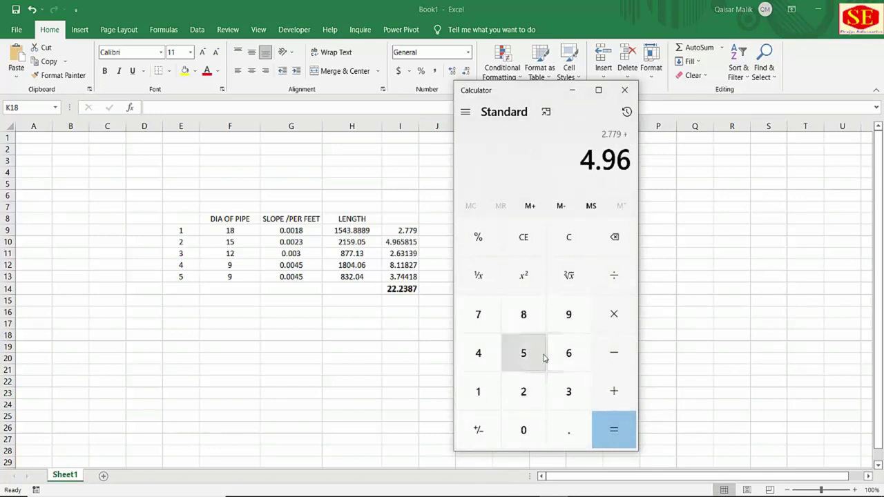
{"action": "left_click", "coordinate": [542, 355]}
{"action": "left_click", "coordinate": [616, 392]}
Add the third and fourth sewers' falls, 2.631 and 8.118, to the running sum in the calculator.
{"action": "left_click", "coordinate": [526, 392]}
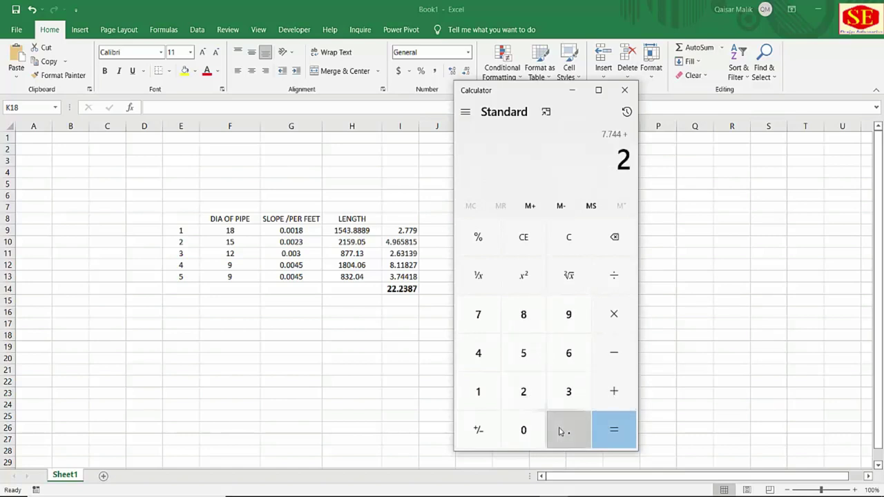
{"action": "left_click", "coordinate": [561, 432]}
{"action": "left_click", "coordinate": [569, 353]}
{"action": "left_click", "coordinate": [569, 392]}
{"action": "left_click", "coordinate": [478, 391]}
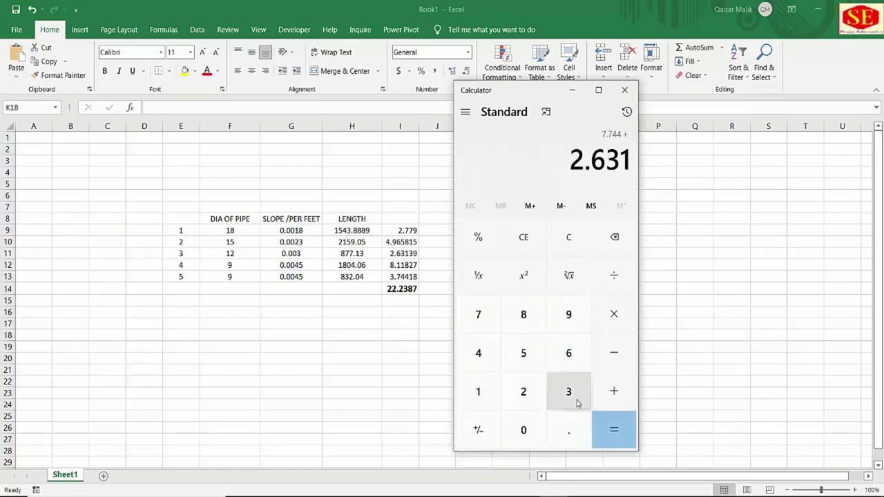
{"action": "left_click", "coordinate": [614, 393]}
{"action": "left_click", "coordinate": [522, 317]}
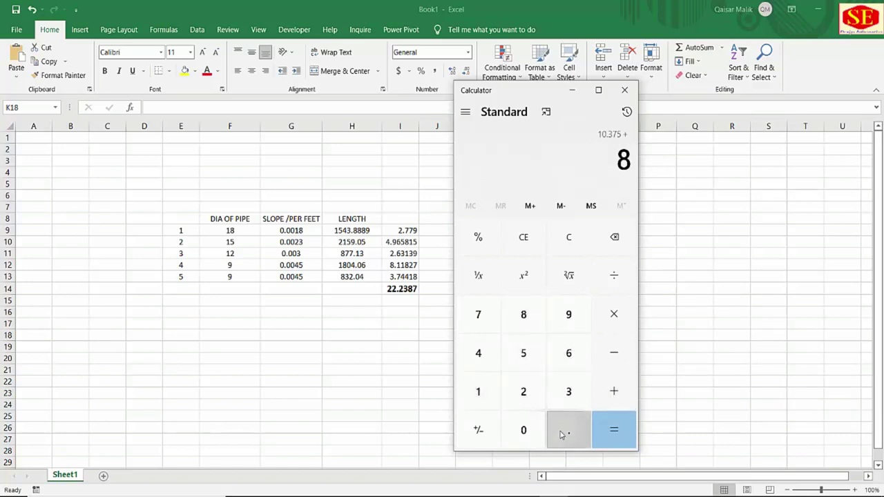
{"action": "left_click", "coordinate": [561, 432]}
{"action": "left_click", "coordinate": [485, 391]}
{"action": "left_click", "coordinate": [486, 391]}
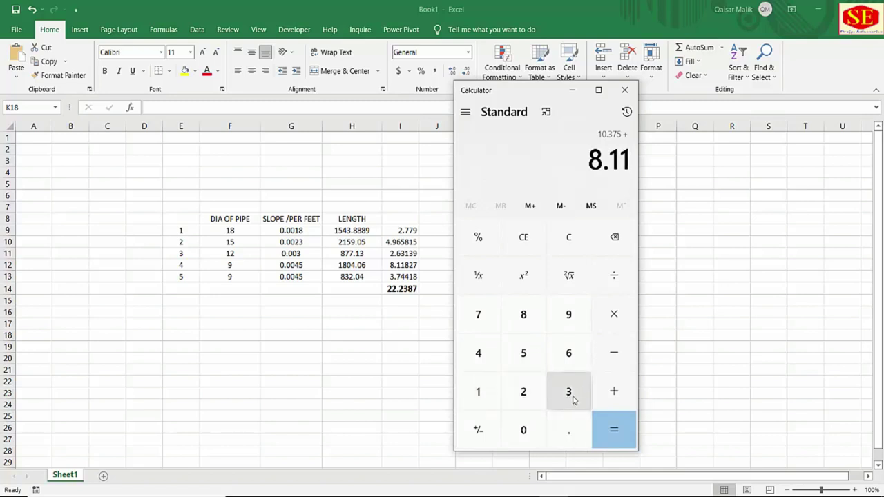
{"action": "left_click", "coordinate": [523, 323]}
{"action": "left_click", "coordinate": [612, 391]}
Add the fifth sewer's fall, 3.744, to the running sum in the calculator and compute the total.
{"action": "left_click", "coordinate": [569, 391]}
{"action": "left_click", "coordinate": [570, 427]}
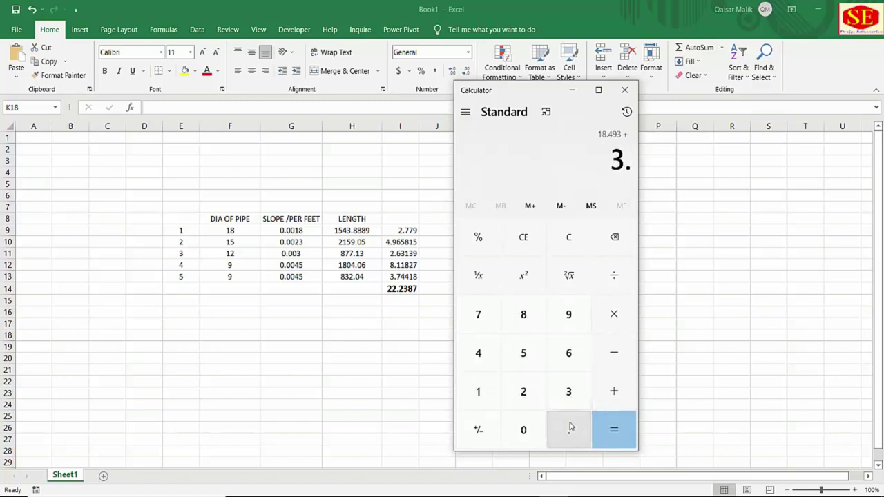
{"action": "left_click", "coordinate": [478, 316]}
{"action": "left_click", "coordinate": [476, 352]}
{"action": "left_click", "coordinate": [477, 352]}
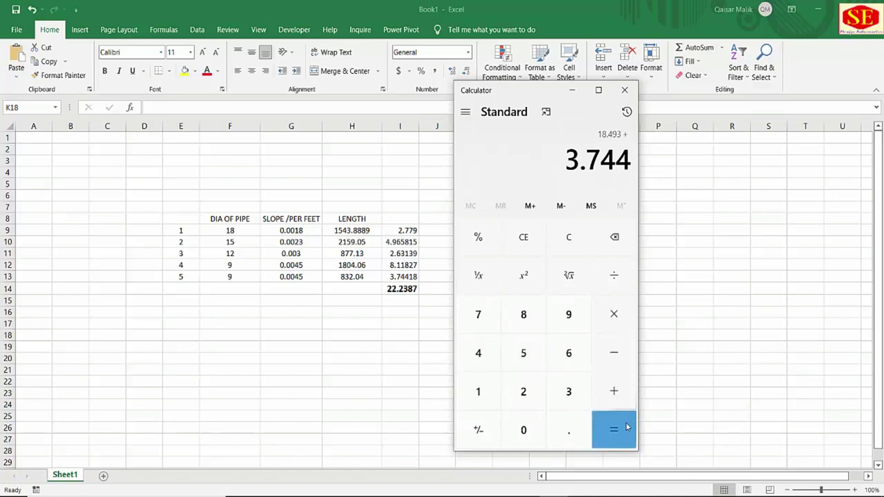
{"action": "left_click", "coordinate": [627, 428]}
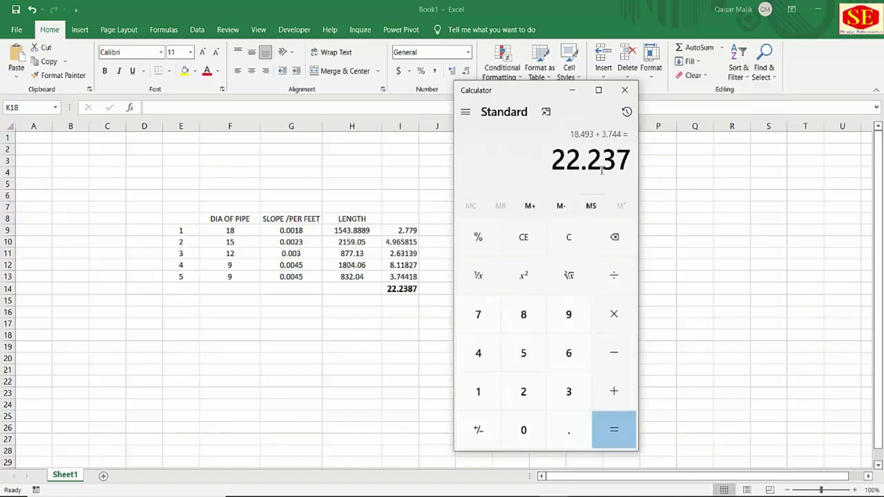
Switch to Excel, check the total in I14, then label M6 "STRART FRL" and fit column M to the text.
{"action": "key", "text": "alt+Tab"}
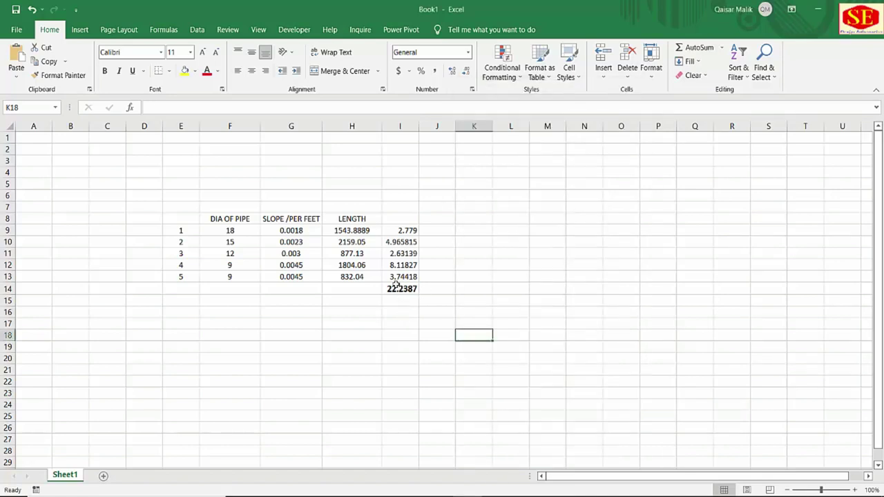
{"action": "left_click", "coordinate": [404, 289]}
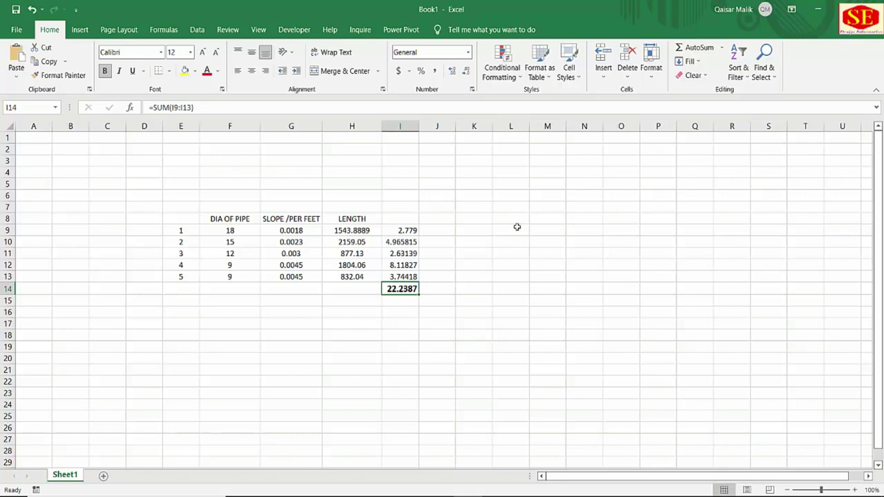
{"action": "left_click", "coordinate": [532, 196]}
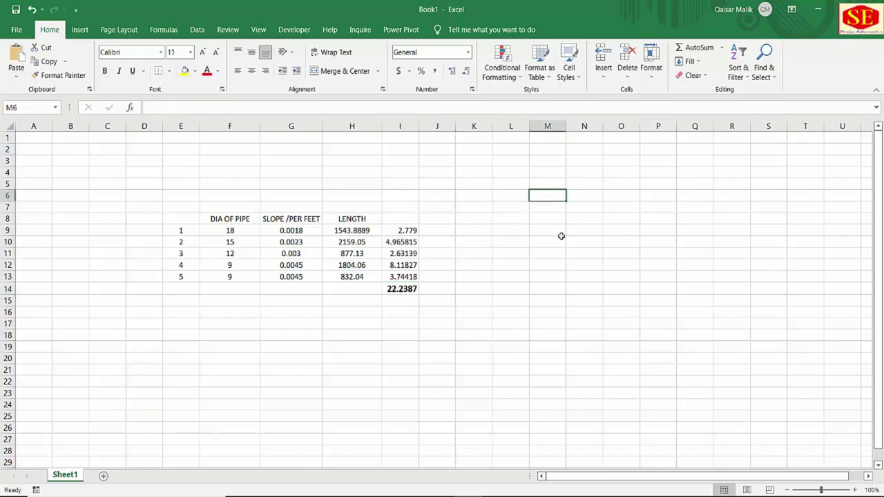
{"action": "type", "text": "STRART FRL"}
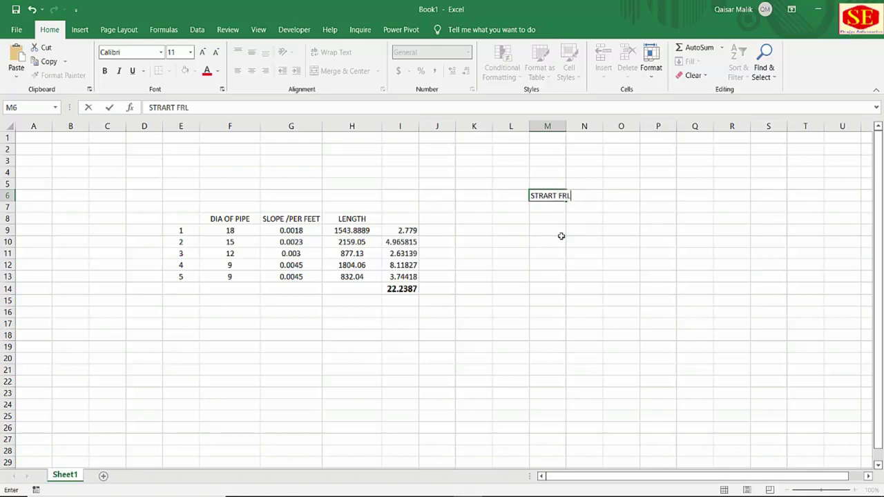
{"action": "key", "text": "Return"}
{"action": "left_click", "coordinate": [576, 239]}
{"action": "double_click", "coordinate": [566, 126]}
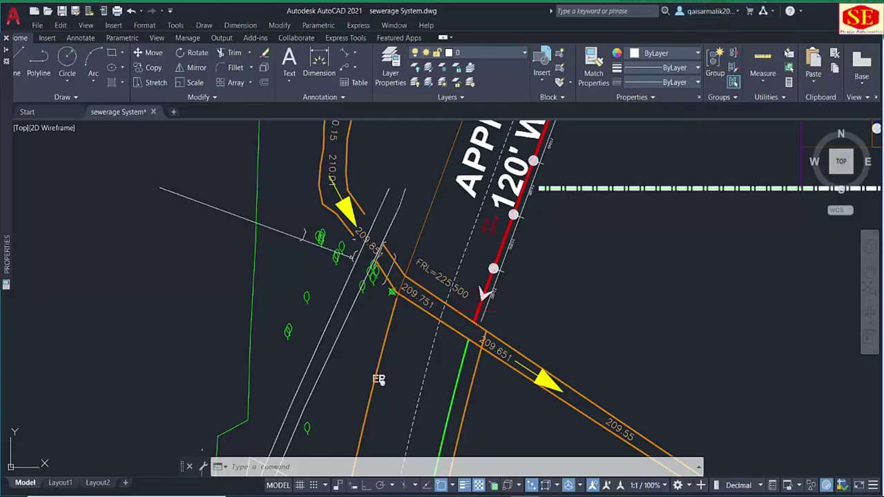
Look up manhole MH.1's FRL in the AutoCAD sewerage drawing and enter 241.500 in N6 of the Excel sheet.
{"action": "scroll", "coordinate": [373, 278], "scroll_direction": "down", "scroll_amount": 3}
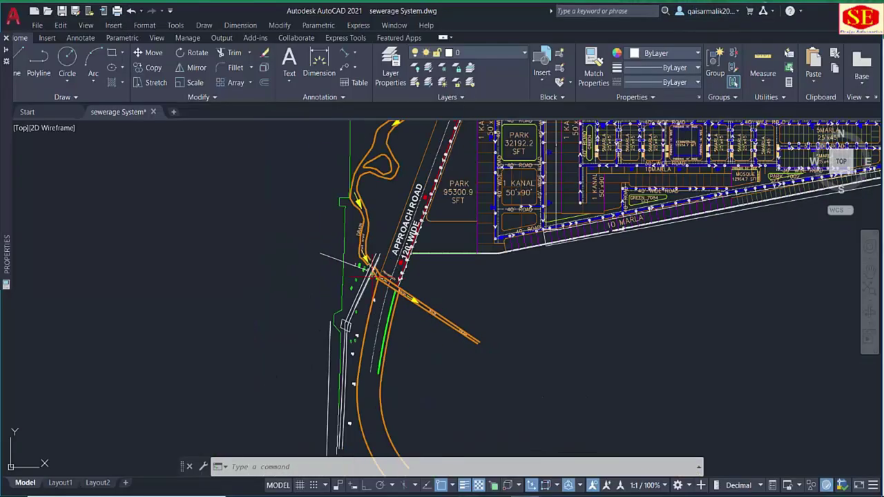
{"action": "middle_click_drag", "start_coordinate": [532, 131], "coordinate": [427, 390]}
{"action": "scroll", "coordinate": [428, 389], "scroll_direction": "up", "scroll_amount": 1}
{"action": "scroll", "coordinate": [425, 321], "scroll_direction": "up", "scroll_amount": 10}
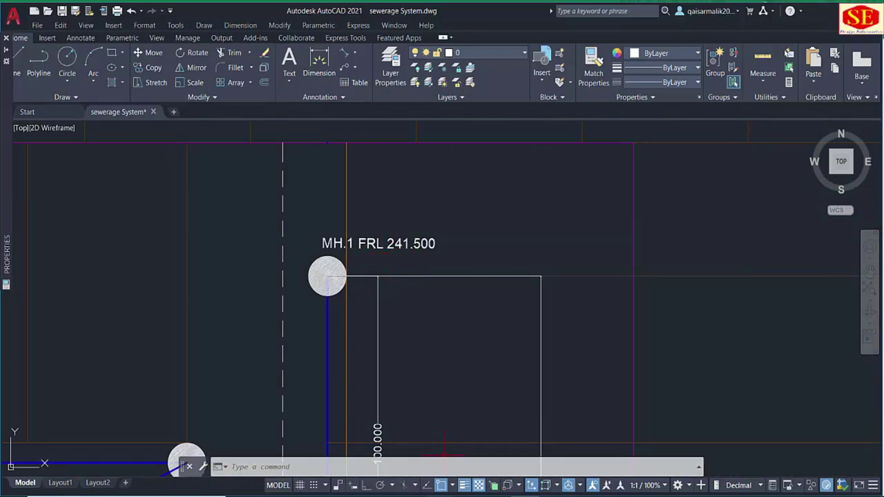
{"action": "key", "text": "alt+Tab"}
{"action": "left_click", "coordinate": [596, 195]}
{"action": "type", "text": "241.500"}
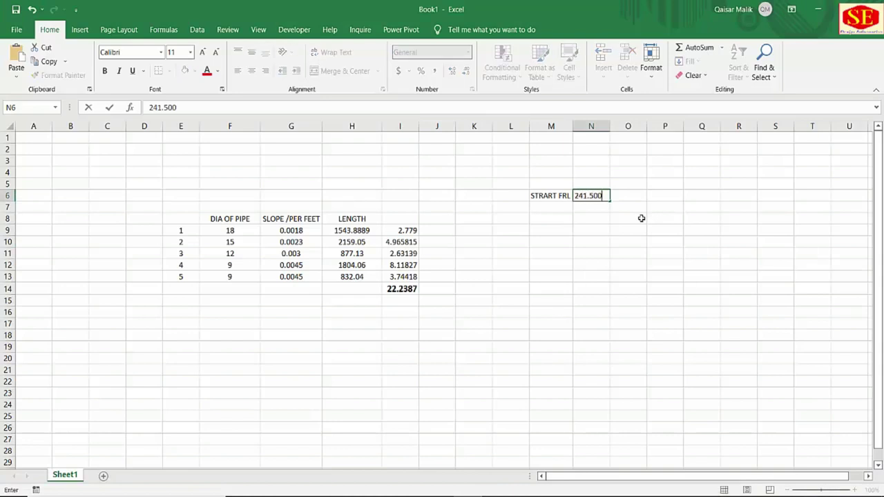
{"action": "key", "text": "Return"}
{"action": "left_click", "coordinate": [564, 199]}
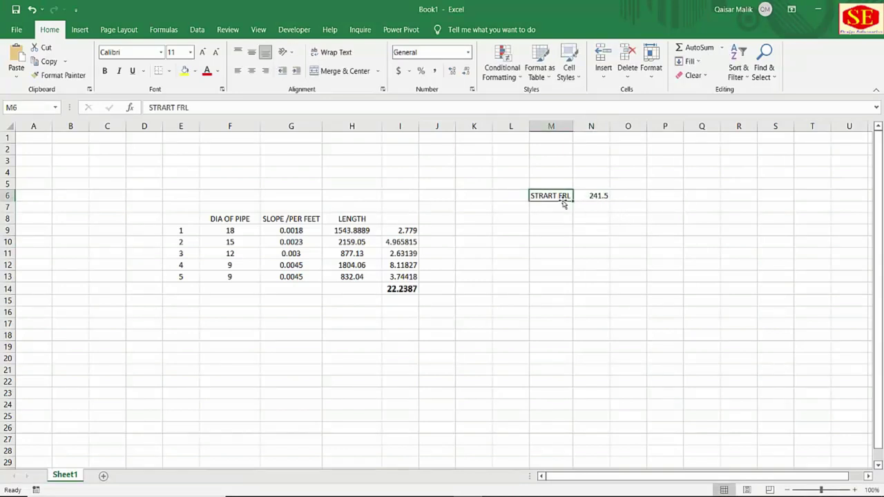
{"action": "left_click", "coordinate": [603, 196]}
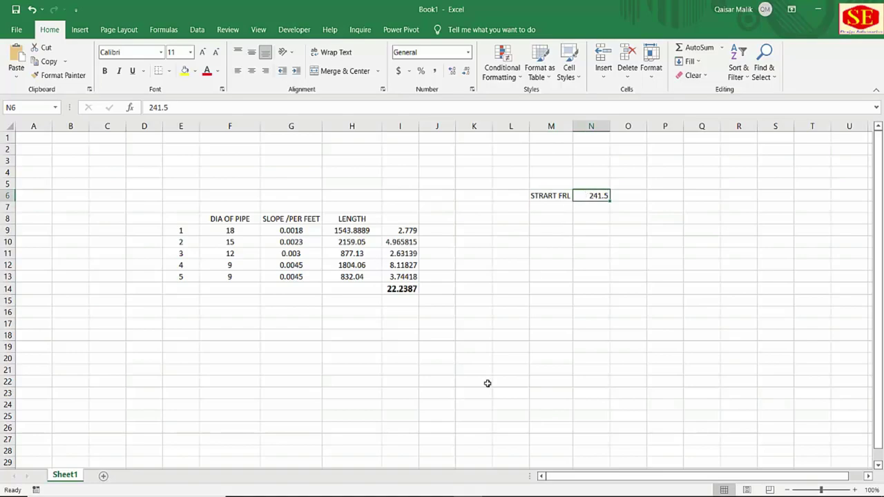
Consult the cross-section and house connection PDFs in the browser, then label P6 "MINUM MAIN HOLE HEIGHT" in Excel and fit column P.
{"action": "left_click", "coordinate": [300, 496]}
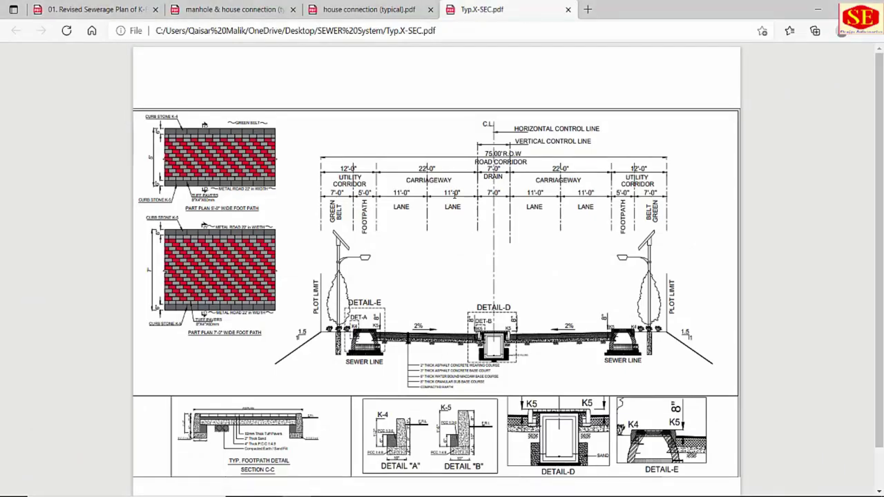
{"action": "left_click", "coordinate": [352, 9]}
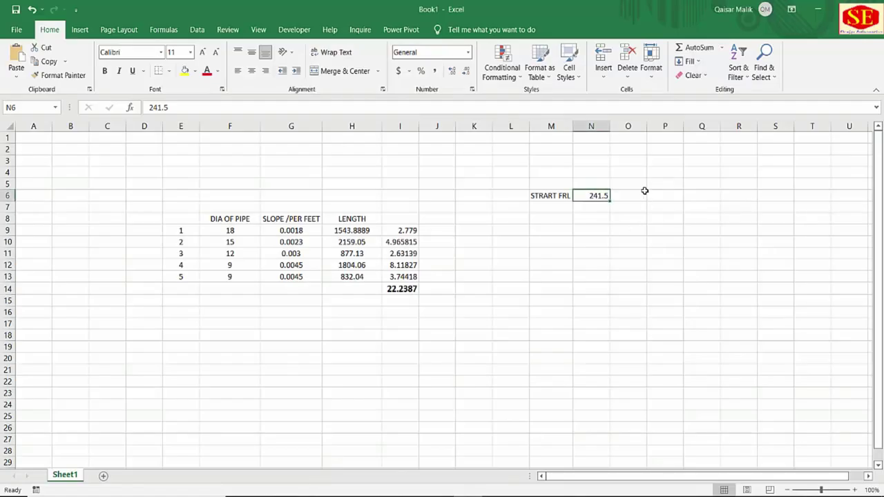
{"action": "left_click", "coordinate": [637, 184]}
{"action": "left_click", "coordinate": [664, 196]}
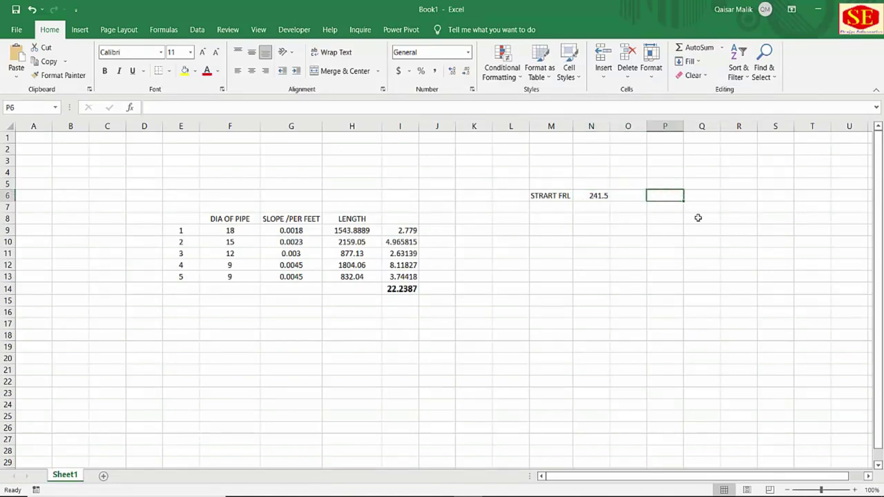
{"action": "type", "text": "m"}
{"action": "key", "text": "BackSpace"}
{"action": "key", "text": "BackSpace"}
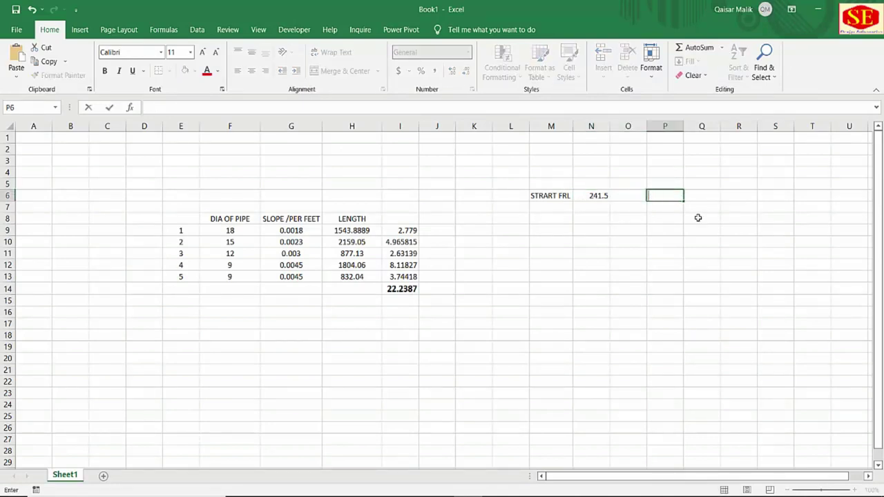
{"action": "type", "text": "MINUM MAIN H"}
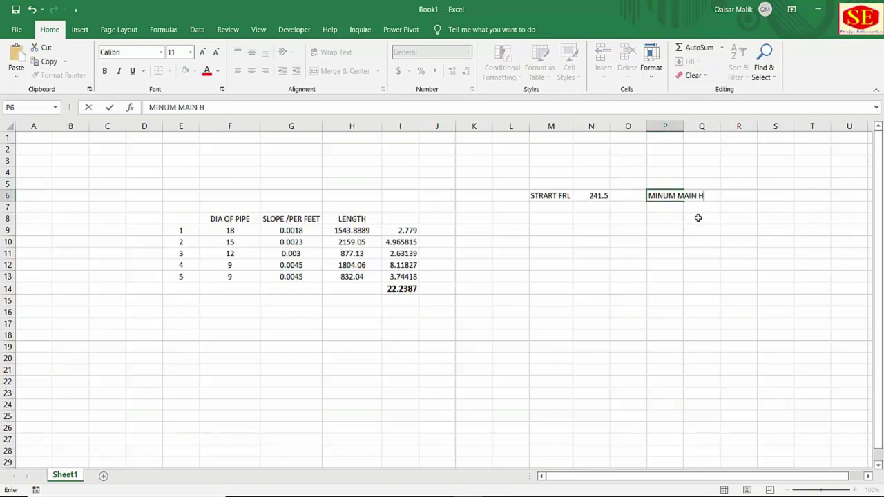
{"action": "type", "text": "OLE HEIGH"}
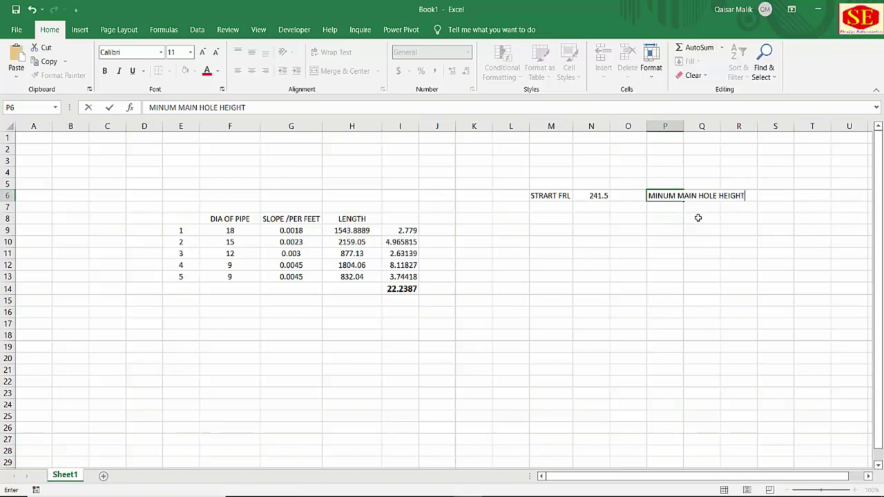
{"action": "type", "text": "T"}
{"action": "left_click", "coordinate": [699, 217]}
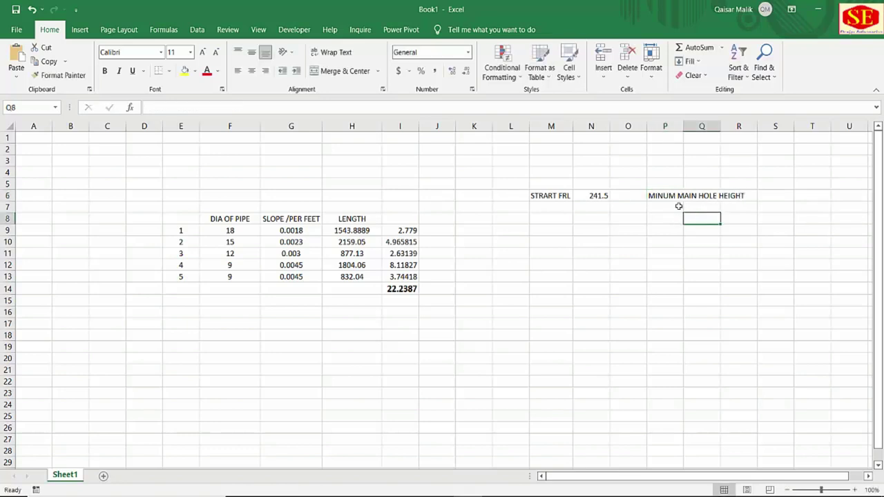
{"action": "double_click", "coordinate": [684, 126]}
Enter 3.5 as the minimum manhole height in Q6.
{"action": "left_click", "coordinate": [778, 197]}
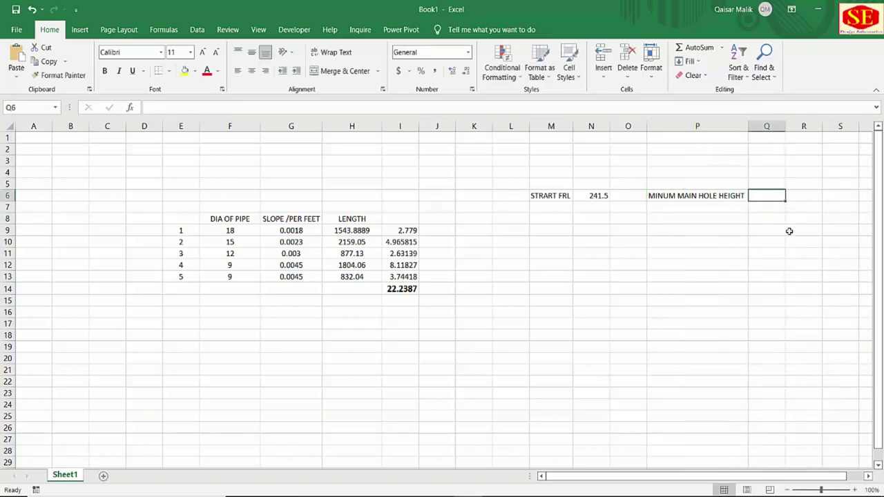
{"action": "type", "text": "3.5"}
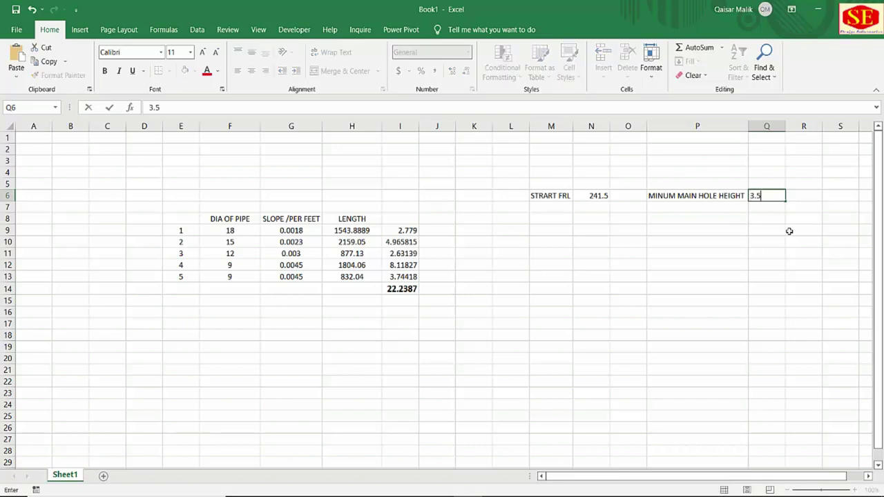
{"action": "key", "text": "Return"}
{"action": "left_click", "coordinate": [787, 199]}
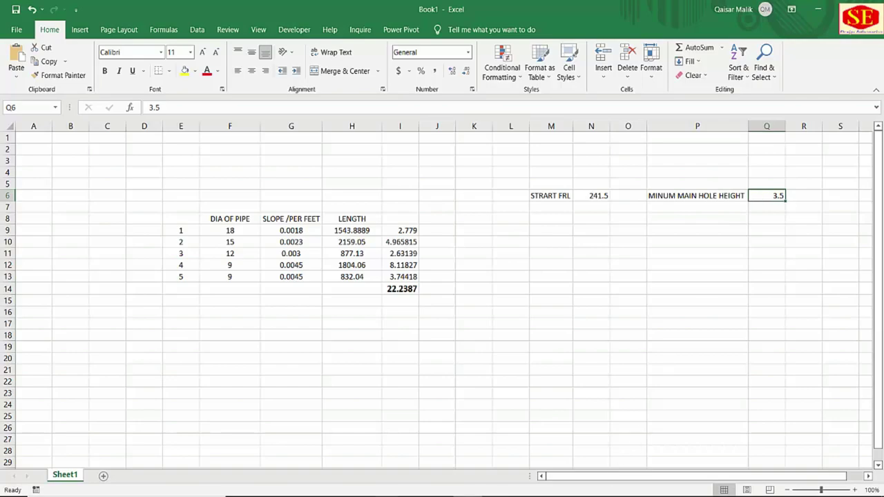
Check the house connection and manhole detail PDFs in the browser, then return to Excel and review N6 and Q6.
{"action": "left_click", "coordinate": [306, 494]}
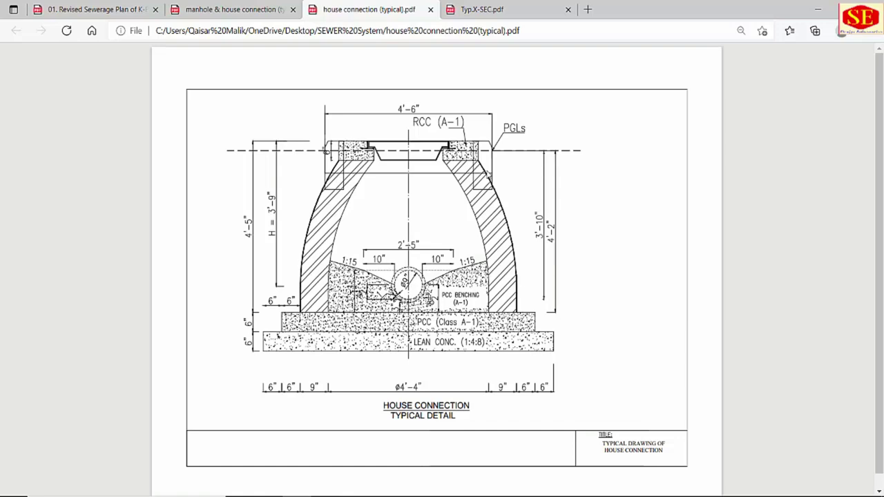
{"action": "left_click", "coordinate": [231, 9]}
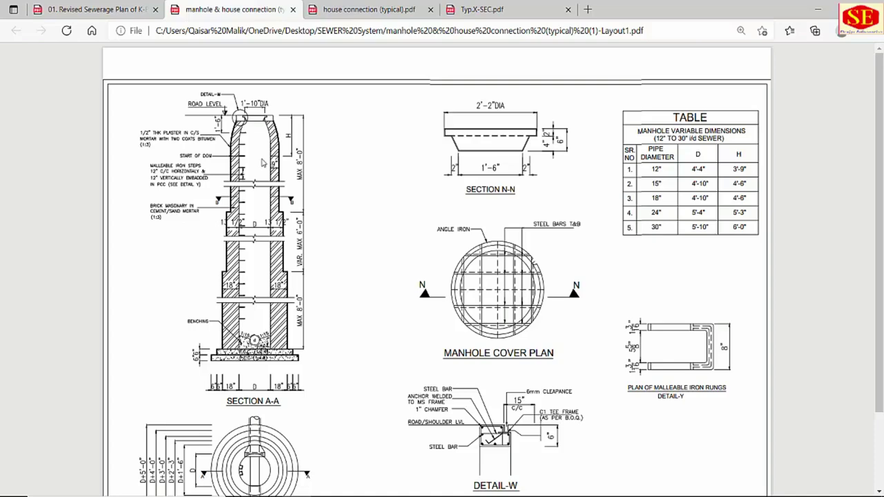
{"action": "key", "text": "alt+Tab"}
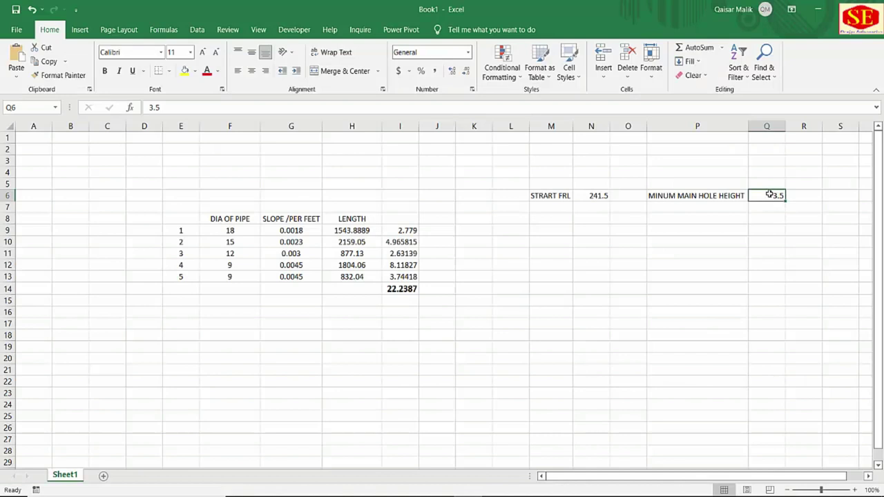
{"action": "left_click", "coordinate": [607, 197]}
{"action": "left_click", "coordinate": [778, 197]}
Label M8 "PIPE TOP LEVEL" and fit column M to the text.
{"action": "left_click", "coordinate": [558, 216]}
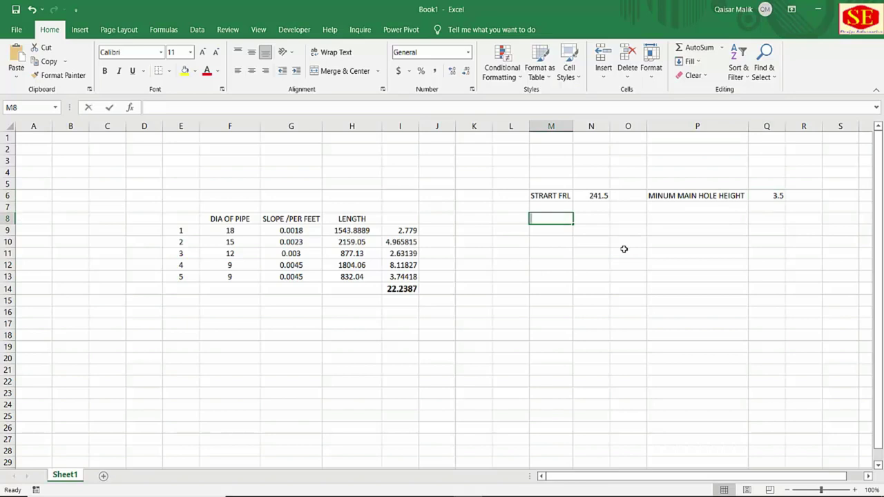
{"action": "type", "text": "PIPE TOP"}
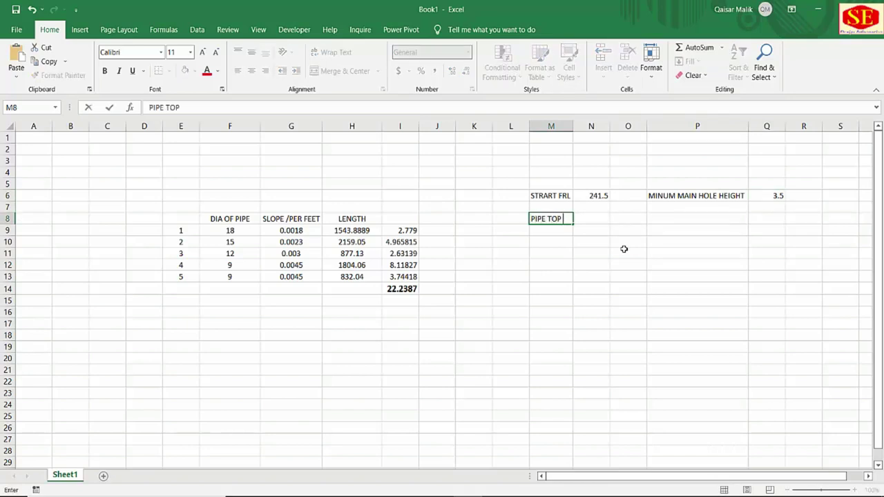
{"action": "type", "text": " LEVEL"}
{"action": "left_click", "coordinate": [604, 258]}
{"action": "double_click", "coordinate": [574, 126]}
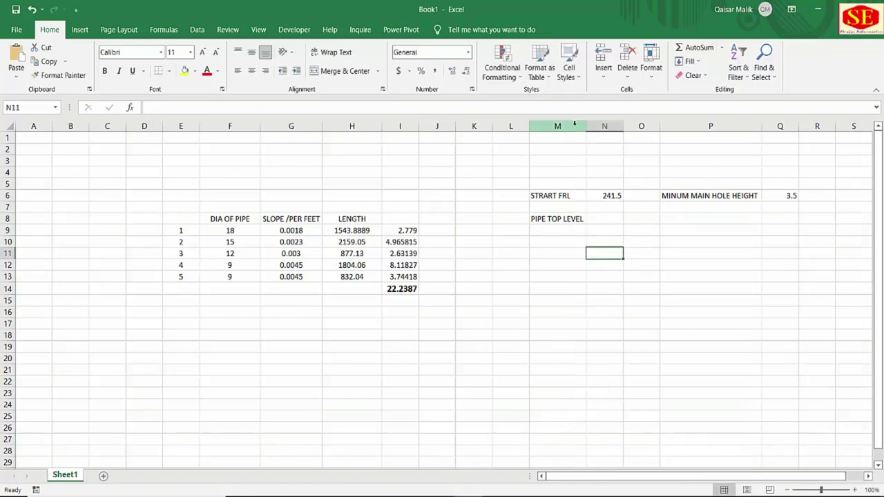
Calculate the pipe top level in N8 by subtracting the minimum manhole height from the start FRL with =N6-Q6.
{"action": "left_click", "coordinate": [604, 218]}
{"action": "type", "text": "="}
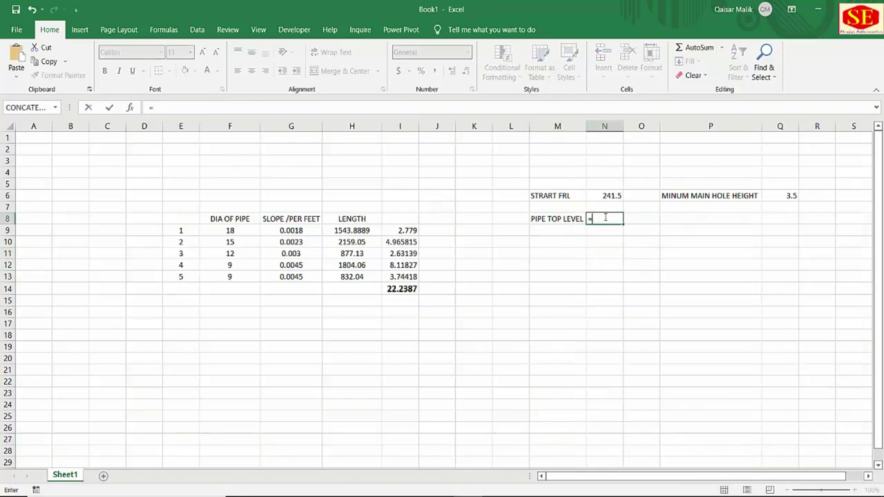
{"action": "left_click", "coordinate": [605, 196]}
{"action": "type", "text": "-"}
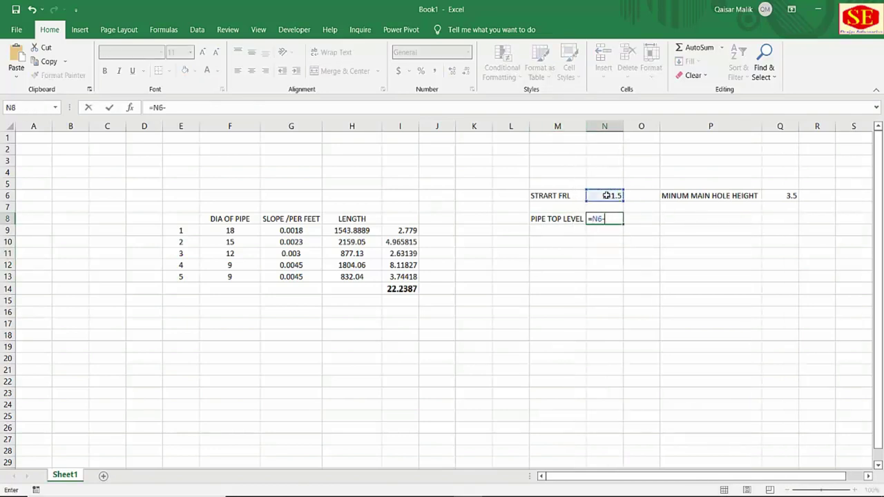
{"action": "left_click", "coordinate": [782, 196]}
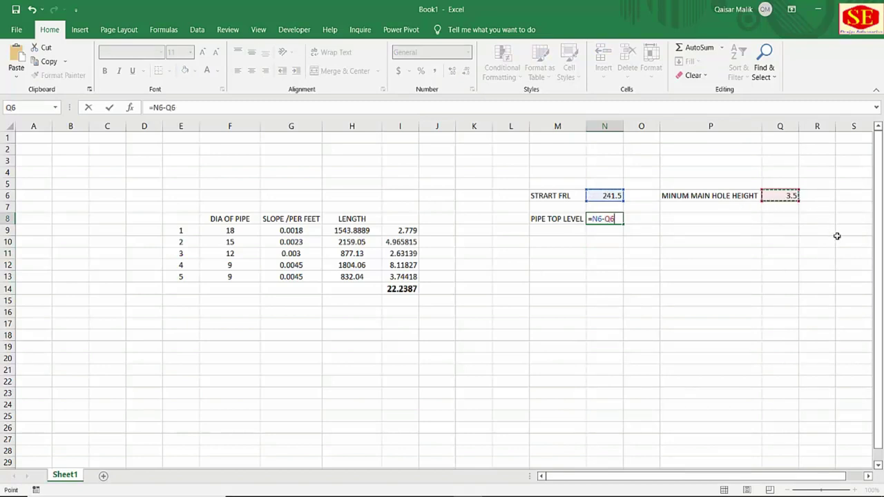
{"action": "key", "text": "Return"}
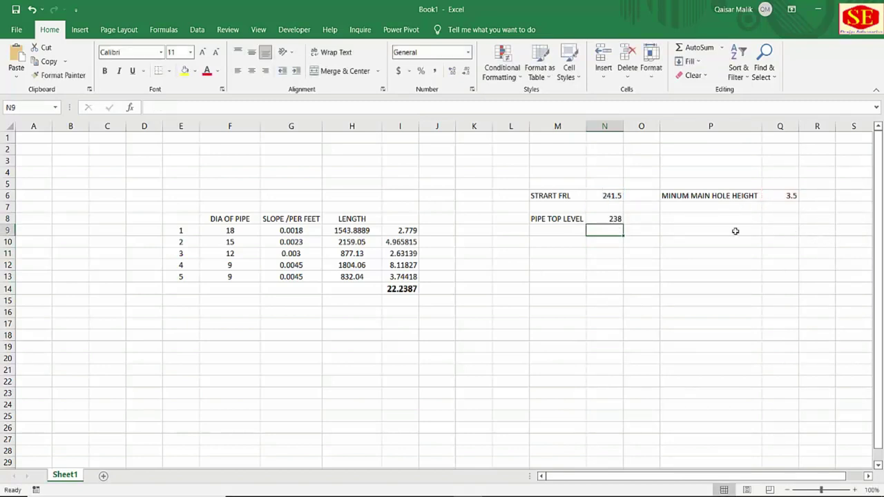
Format the pipe top level in N8 to show two decimal places.
{"action": "left_click", "coordinate": [607, 220]}
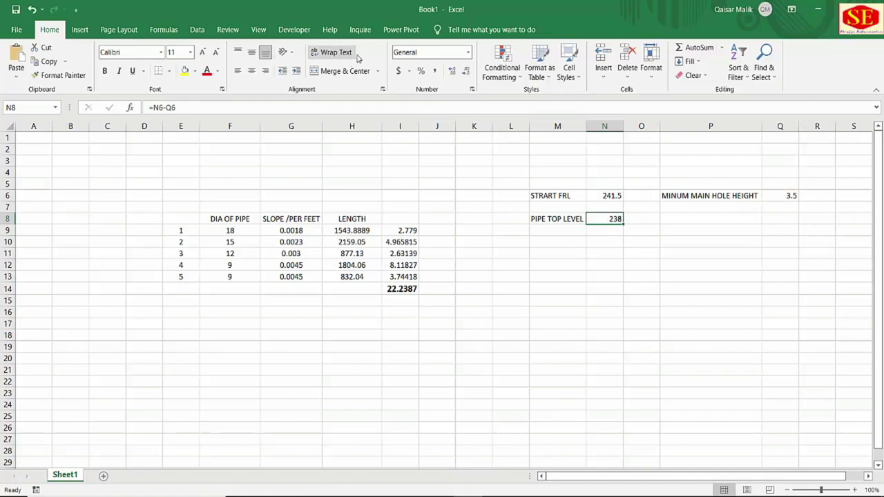
{"action": "left_click", "coordinate": [465, 72]}
{"action": "left_click", "coordinate": [465, 72]}
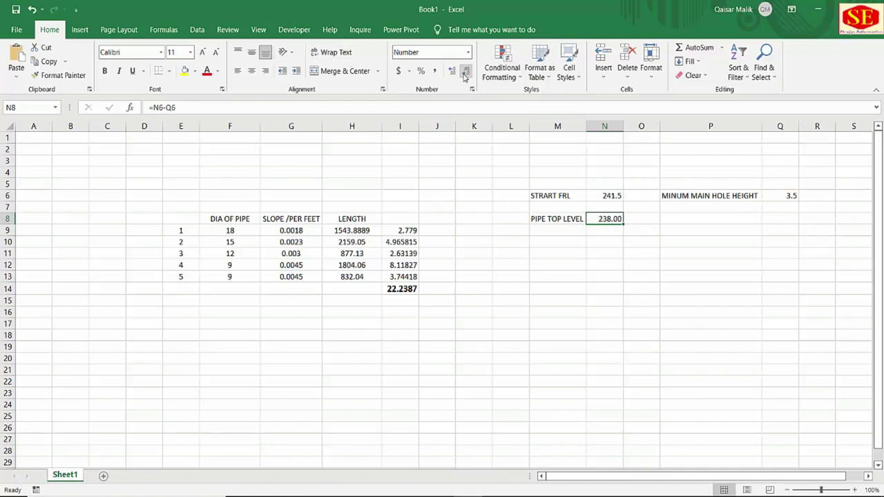
Convert the 10-inch depth to feet in O8, beside the pipe top level, with =10/12.
{"action": "left_click", "coordinate": [641, 254]}
{"action": "left_click", "coordinate": [612, 219]}
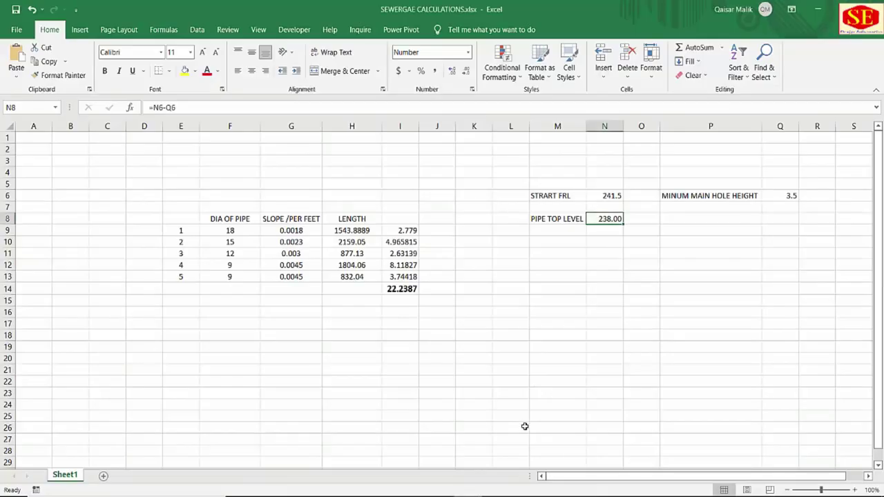
{"action": "left_click", "coordinate": [644, 219]}
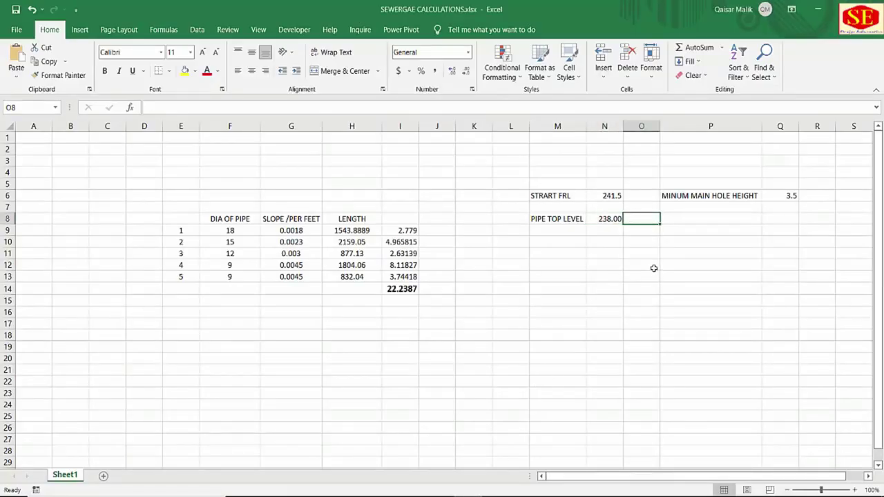
{"action": "type", "text": "=10/1"}
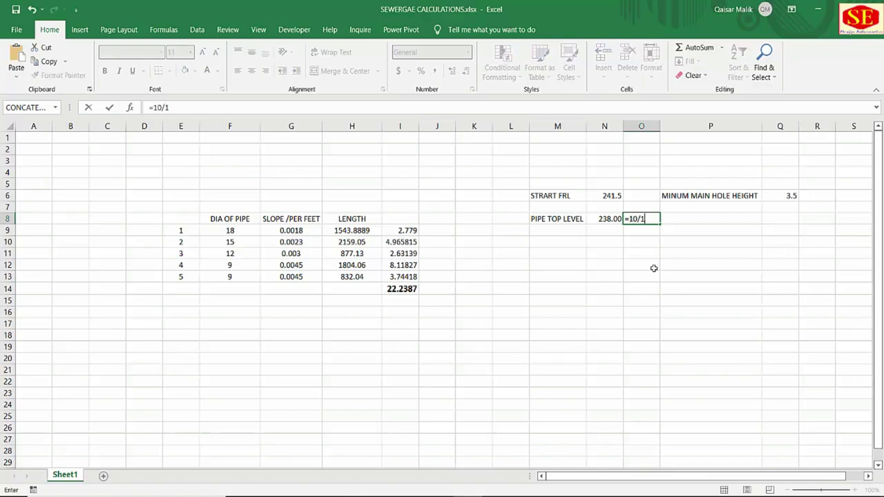
{"action": "type", "text": "2"}
{"action": "key", "text": "Return"}
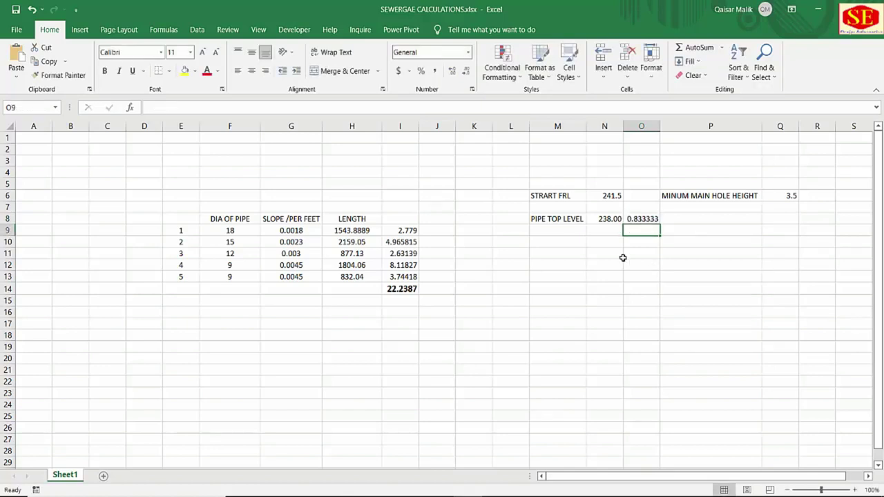
{"action": "left_click", "coordinate": [641, 220]}
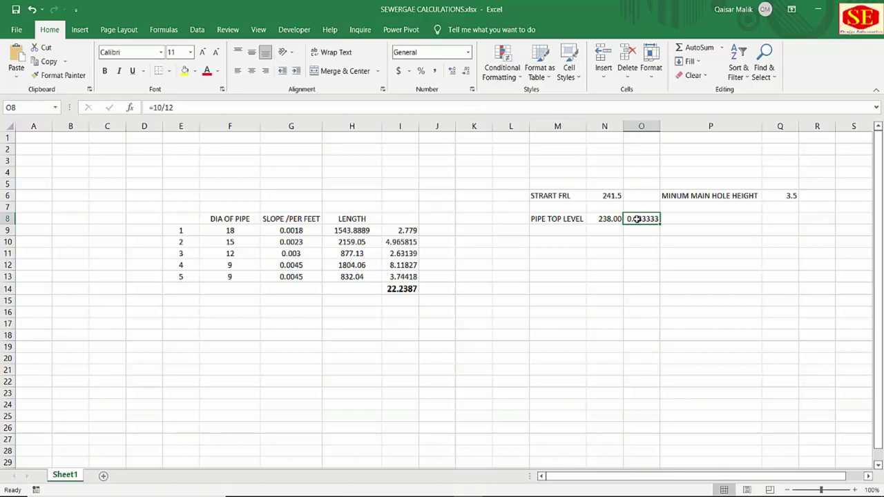
Subtract the converted depth from the pipe top level in P8 with =N8-O8.
{"action": "left_click", "coordinate": [689, 219]}
{"action": "type", "text": "="}
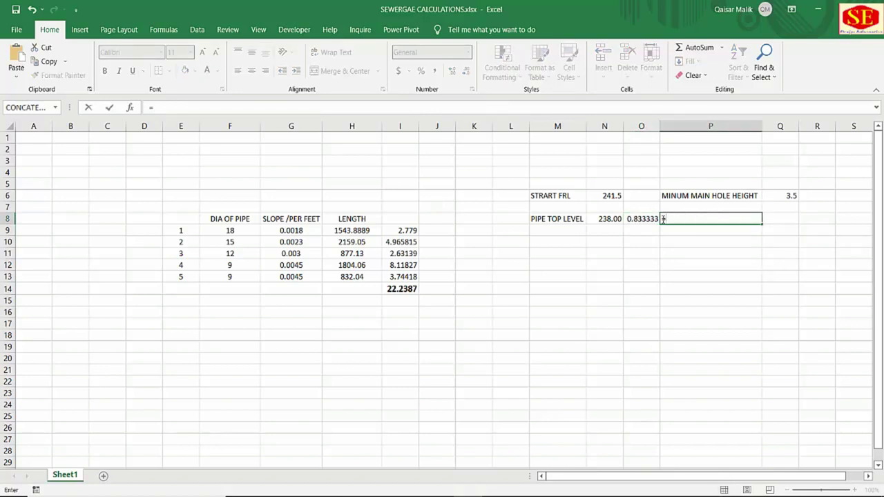
{"action": "left_click", "coordinate": [612, 218]}
{"action": "type", "text": "-"}
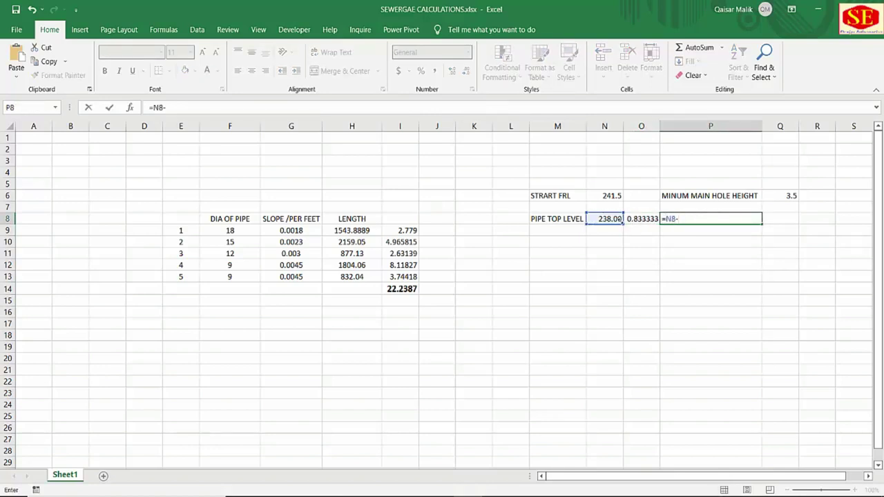
{"action": "left_click", "coordinate": [642, 219]}
{"action": "key", "text": "Return"}
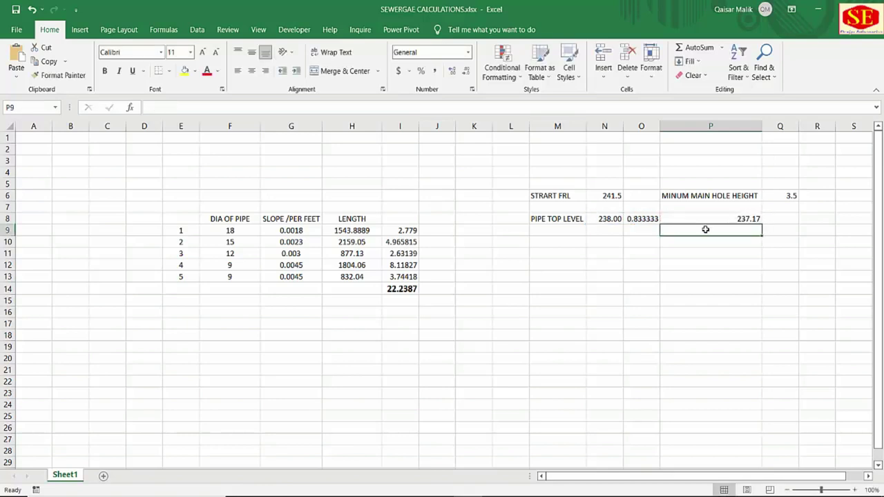
{"action": "key", "text": "Up"}
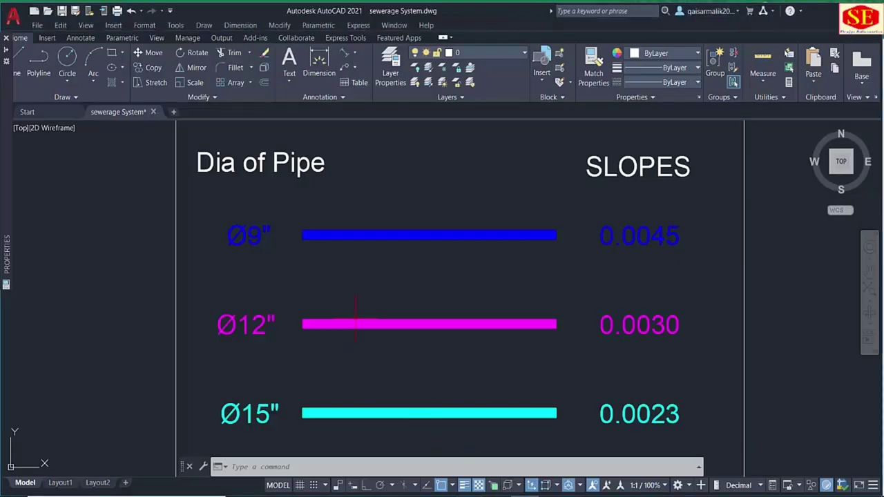
Switch to the sewerage drawing in AutoCAD, regenerate it and examine the drain level where the red trunk sewer meets the drain.
{"action": "scroll", "coordinate": [356, 319], "scroll_direction": "down", "scroll_amount": 6}
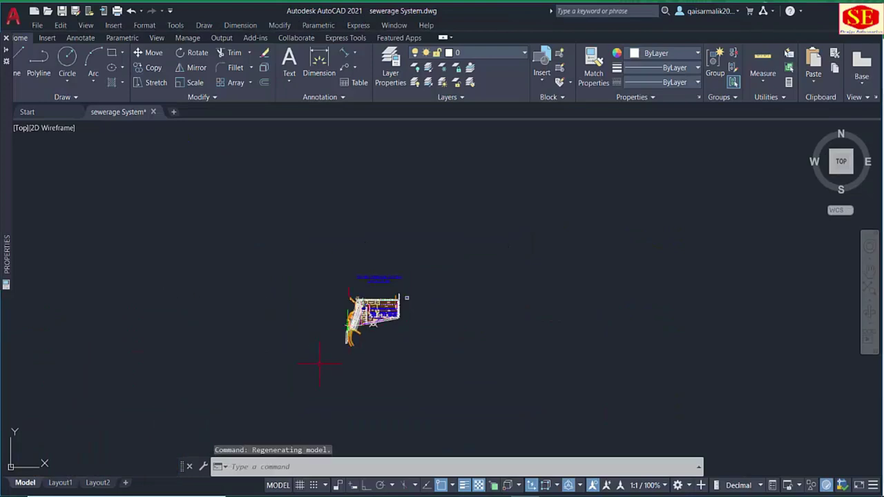
{"action": "scroll", "coordinate": [376, 297], "scroll_direction": "up", "scroll_amount": 5}
{"action": "scroll", "coordinate": [302, 228], "scroll_direction": "up", "scroll_amount": 4}
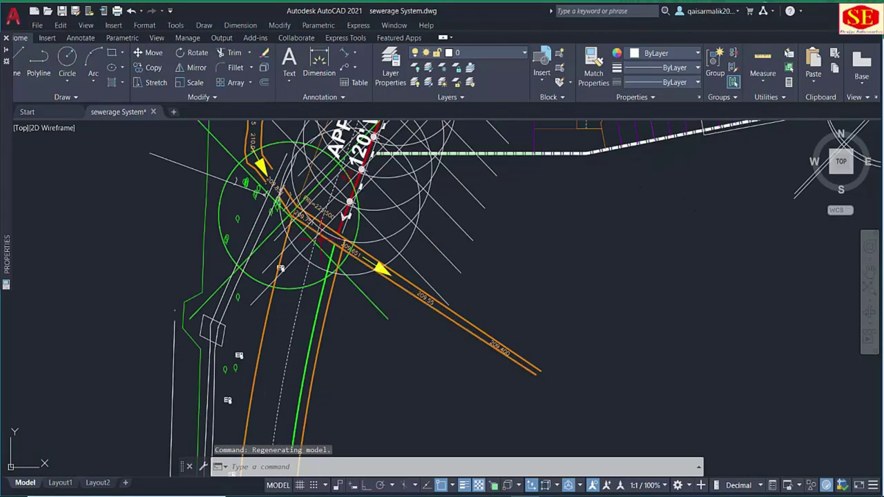
{"action": "type", "text": "re"}
{"action": "key", "text": "Return"}
{"action": "scroll", "coordinate": [177, 375], "scroll_direction": "up", "scroll_amount": 4}
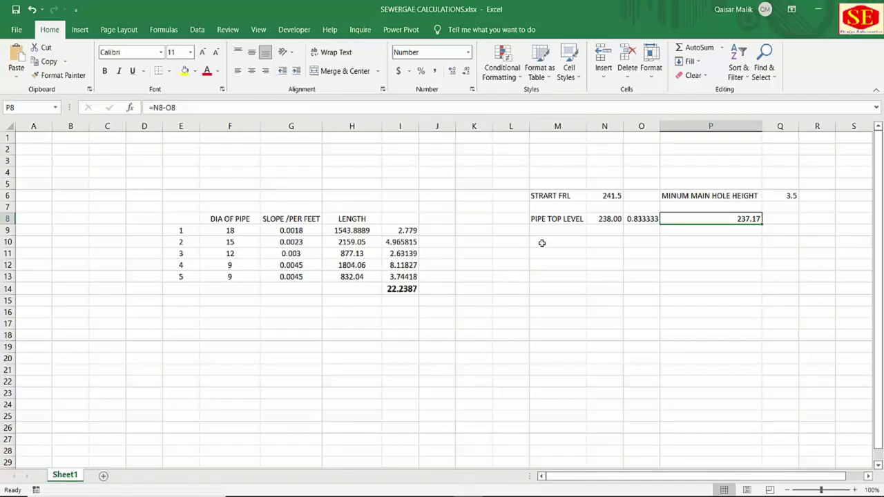
Return to the Excel workbook and label M10 "Flow Level".
{"action": "left_click", "coordinate": [542, 242]}
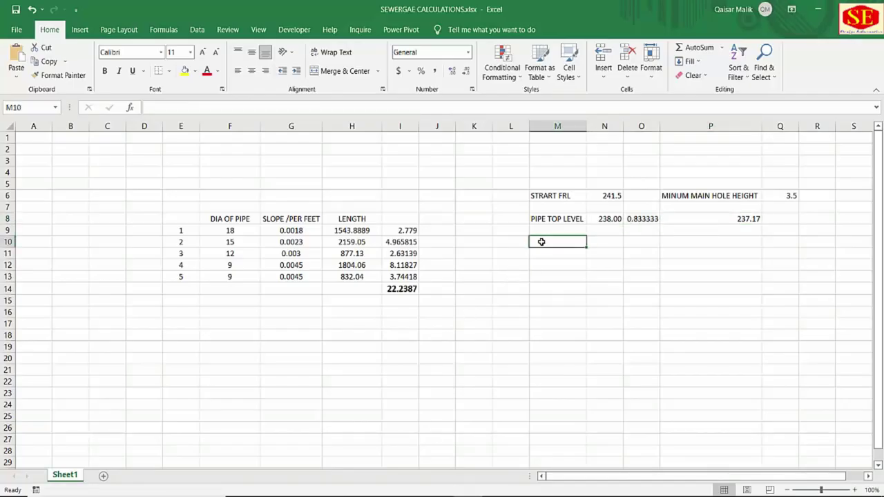
{"action": "type", "text": "flow"}
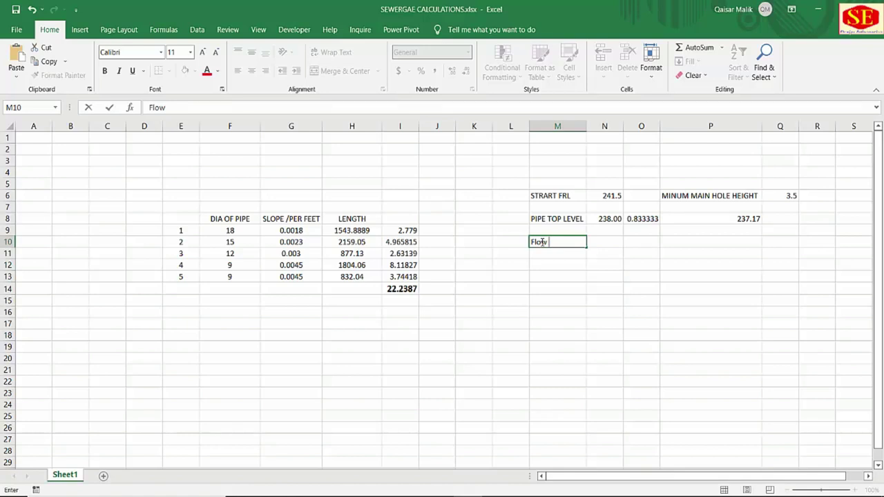
{"action": "type", "text": " Level"}
Enter the drain's flow level at the sewer outfall, 209.651, in N10, checking it against the AutoCAD drawing.
{"action": "left_click", "coordinate": [614, 242]}
{"action": "type", "text": "20"}
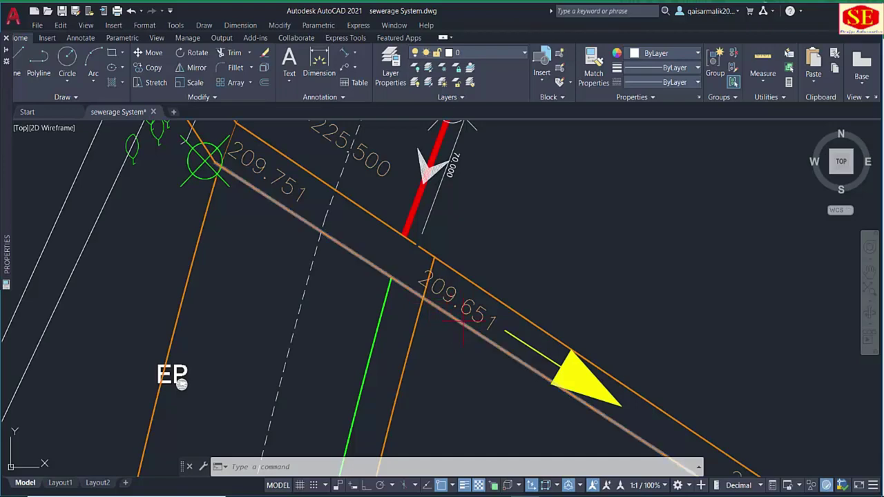
{"action": "left_click", "coordinate": [489, 496]}
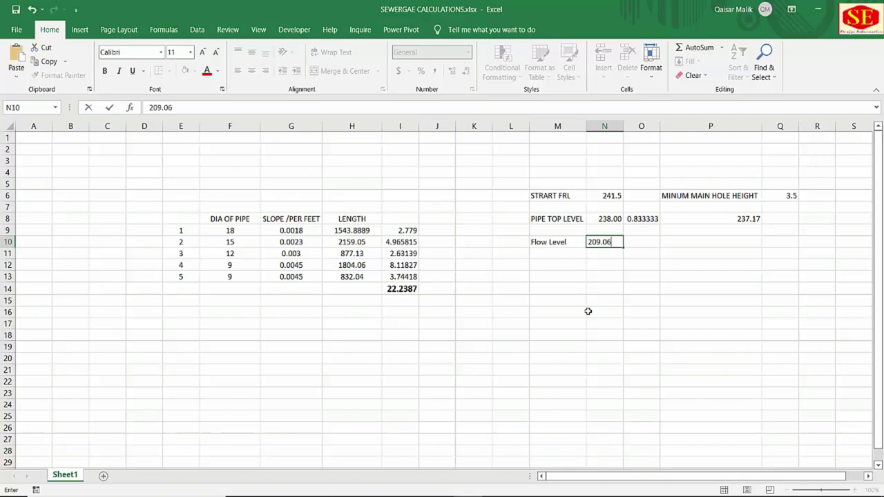
{"action": "left_click", "coordinate": [527, 495]}
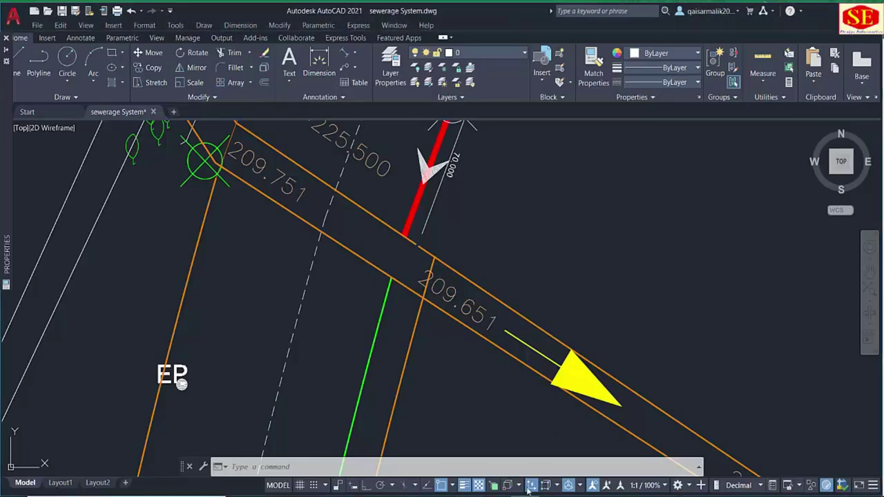
{"action": "left_click", "coordinate": [484, 496]}
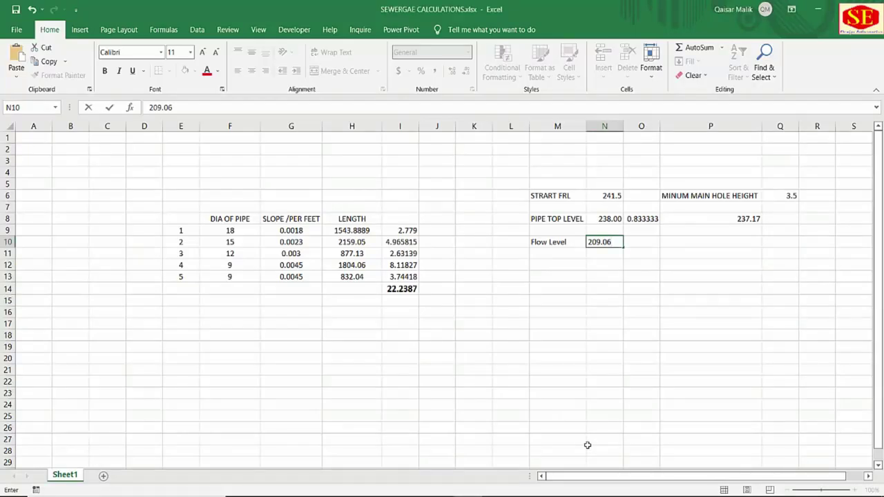
{"action": "key", "text": "BackSpace"}
{"action": "key", "text": "BackSpace"}
{"action": "type", "text": "651"}
{"action": "key", "text": "Return"}
{"action": "left_click", "coordinate": [608, 243]}
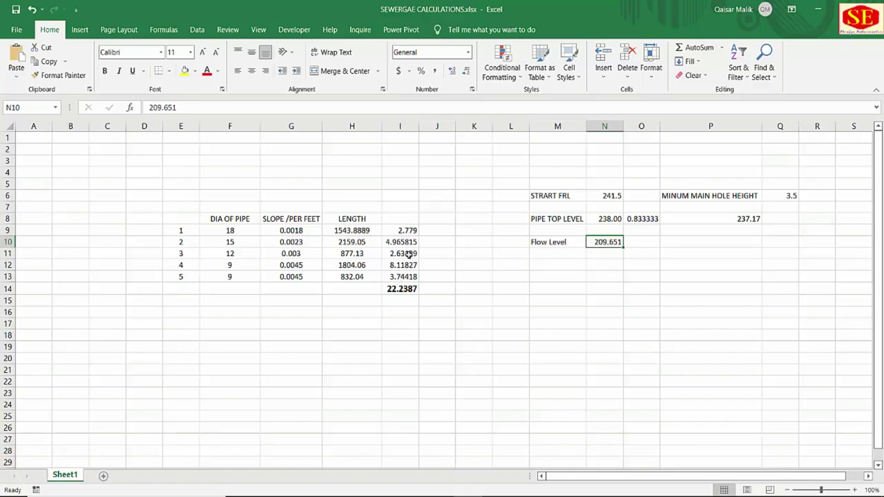
Review the start FRL and flow level cells, then trace the red trunk sewer along the approach road in AutoCAD up from the drain outfall.
{"action": "left_click", "coordinate": [612, 196]}
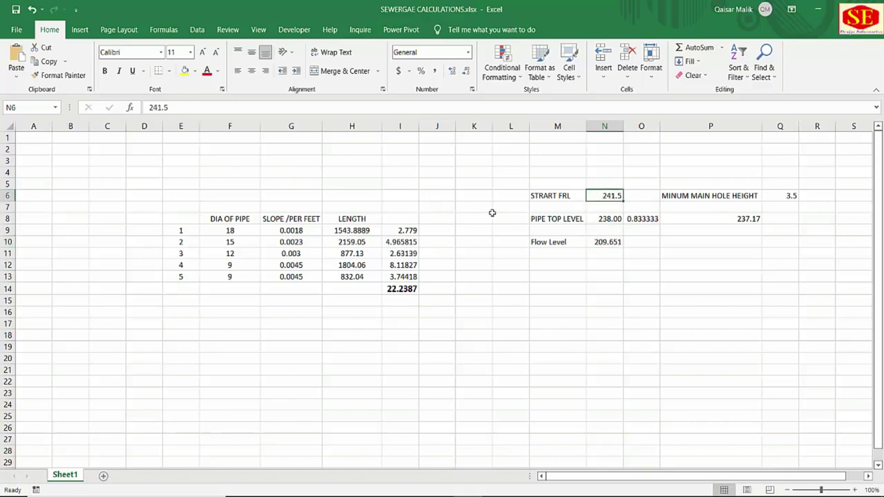
{"action": "left_click", "coordinate": [614, 243]}
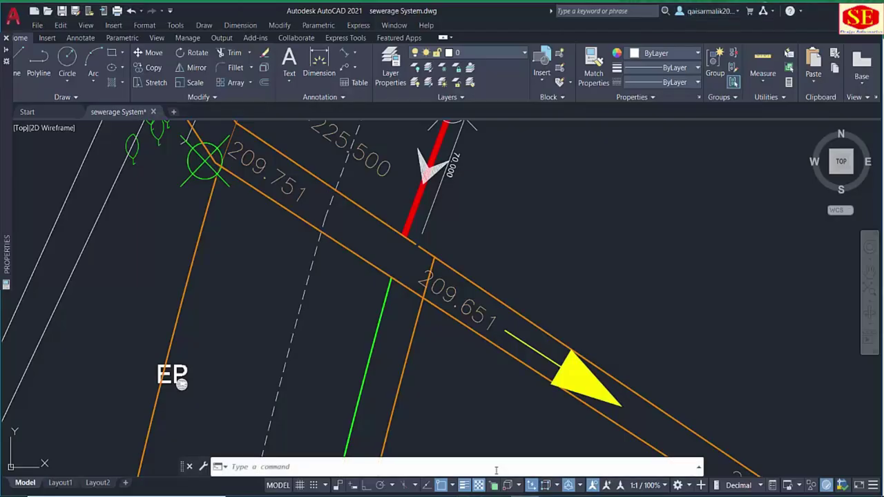
{"action": "scroll", "coordinate": [304, 325], "scroll_direction": "down", "scroll_amount": 4}
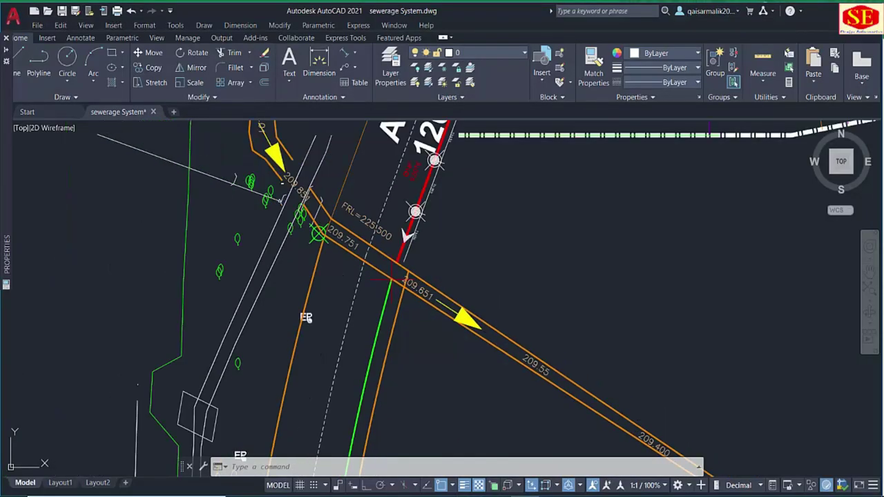
{"action": "middle_click_drag", "start_coordinate": [395, 278], "coordinate": [313, 458]}
{"action": "middle_click_drag", "start_coordinate": [410, 198], "coordinate": [321, 410]}
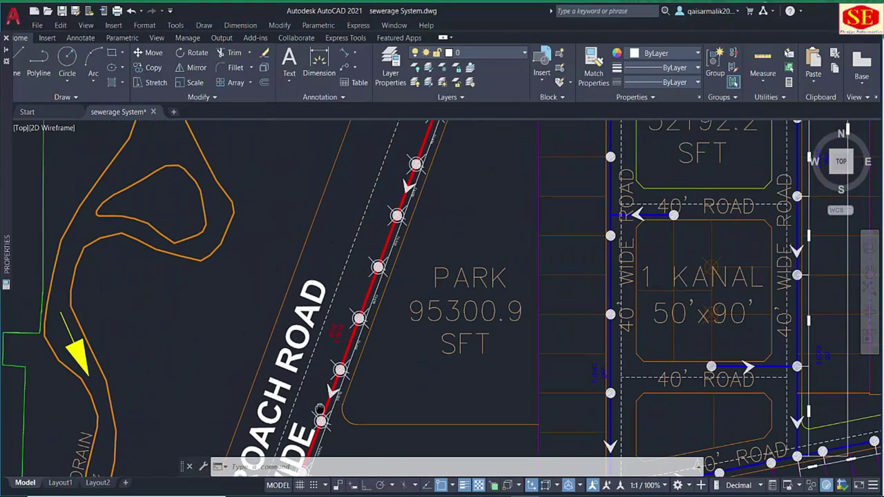
{"action": "scroll", "coordinate": [333, 356], "scroll_direction": "up", "scroll_amount": 3}
{"action": "scroll", "coordinate": [339, 319], "scroll_direction": "down", "scroll_amount": 4}
{"action": "middle_click_drag", "start_coordinate": [408, 193], "coordinate": [298, 489]}
{"action": "middle_click_drag", "start_coordinate": [359, 281], "coordinate": [303, 443]}
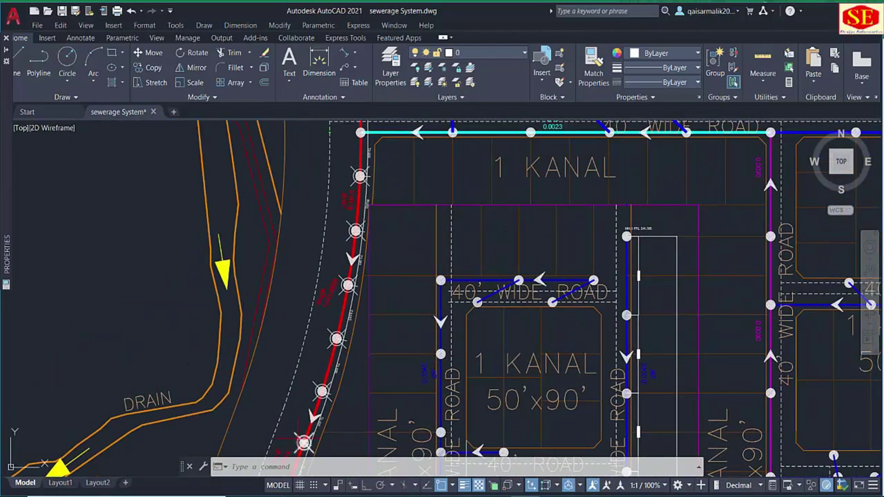
{"action": "scroll", "coordinate": [428, 321], "scroll_direction": "down", "scroll_amount": 6}
{"action": "scroll", "coordinate": [422, 384], "scroll_direction": "up", "scroll_amount": 6}
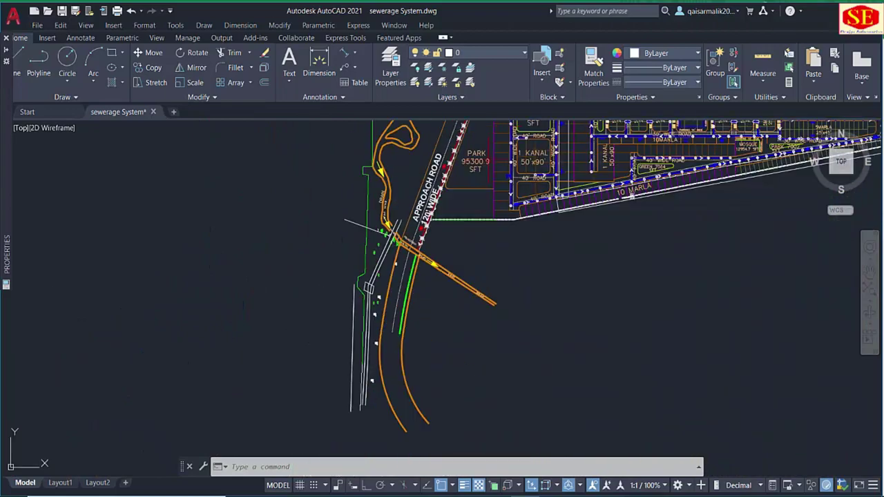
{"action": "middle_click_drag", "start_coordinate": [442, 297], "coordinate": [395, 404]}
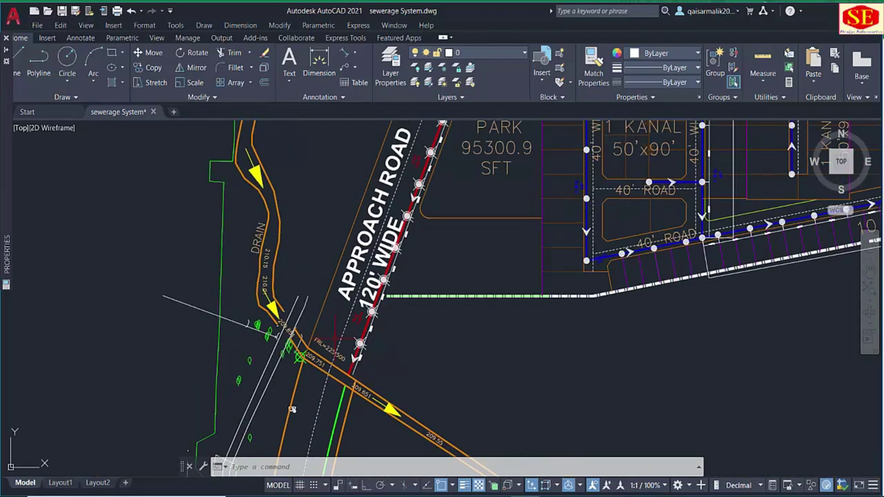
{"action": "scroll", "coordinate": [359, 304], "scroll_direction": "up", "scroll_amount": 4}
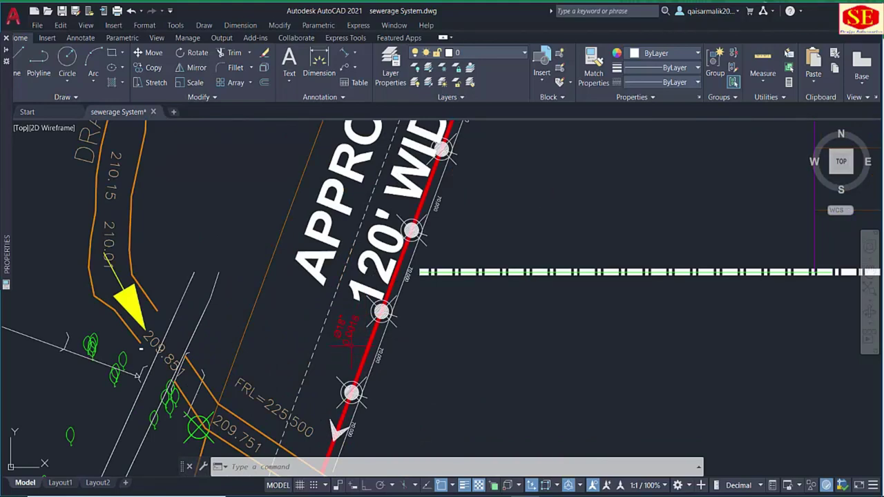
{"action": "middle_click_drag", "start_coordinate": [320, 410], "coordinate": [299, 307]}
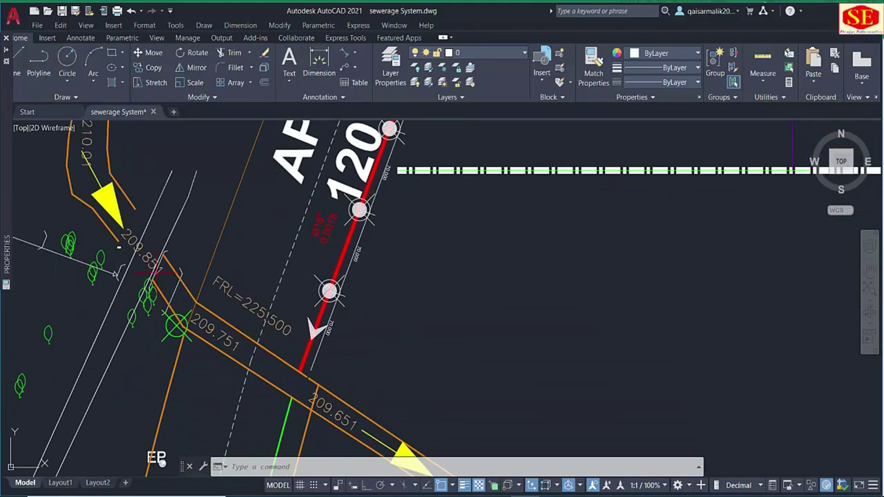
{"action": "scroll", "coordinate": [207, 331], "scroll_direction": "down", "scroll_amount": 4}
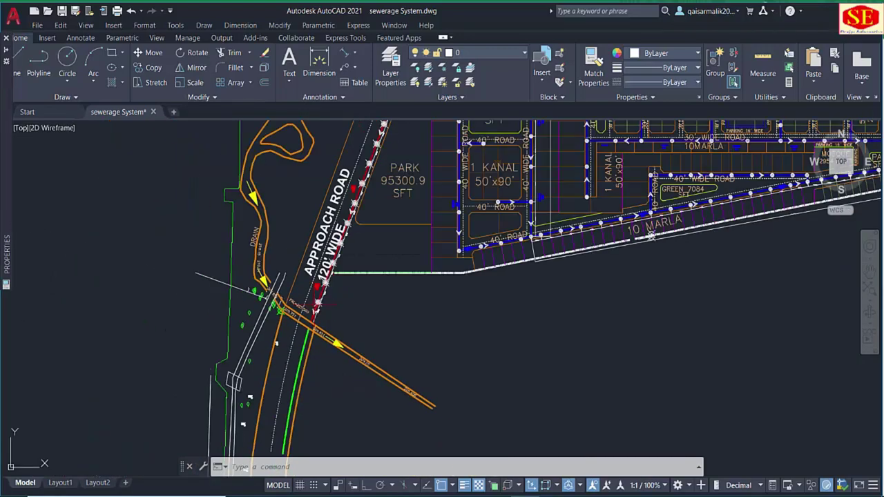
{"action": "middle_click_drag", "start_coordinate": [483, 262], "coordinate": [368, 376]}
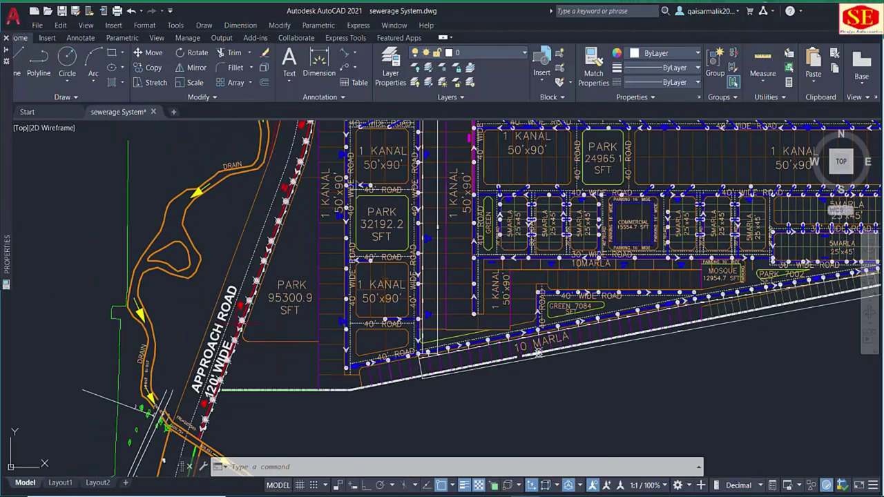
{"action": "scroll", "coordinate": [233, 303], "scroll_direction": "up", "scroll_amount": 5}
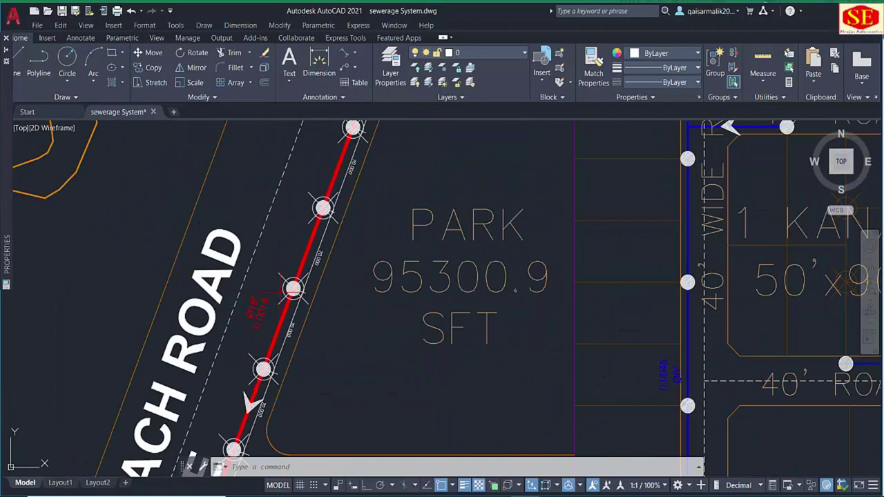
{"action": "scroll", "coordinate": [284, 294], "scroll_direction": "down", "scroll_amount": 3}
{"action": "middle_click_drag", "start_coordinate": [448, 138], "coordinate": [271, 463]}
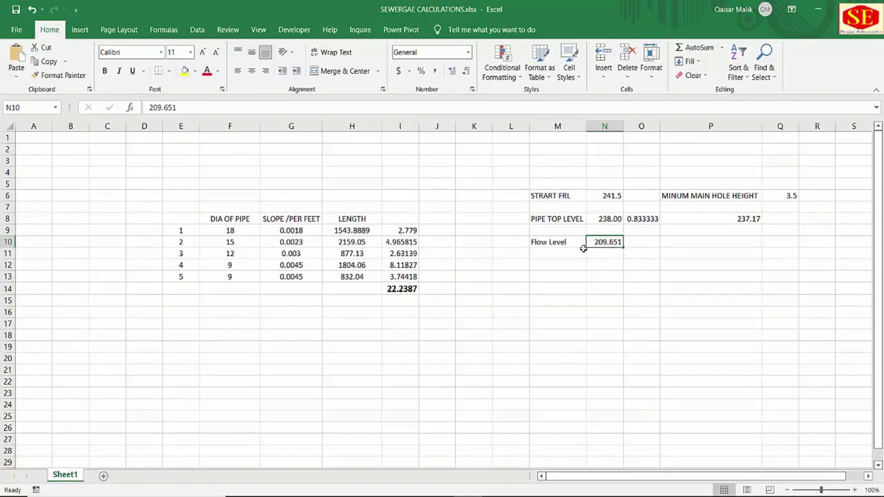
Review the Flow Level and Pipe Top Level cells, manhole MH.1's FRL in the AutoCAD drawing, and the total fall in I14.
{"action": "left_click", "coordinate": [595, 254]}
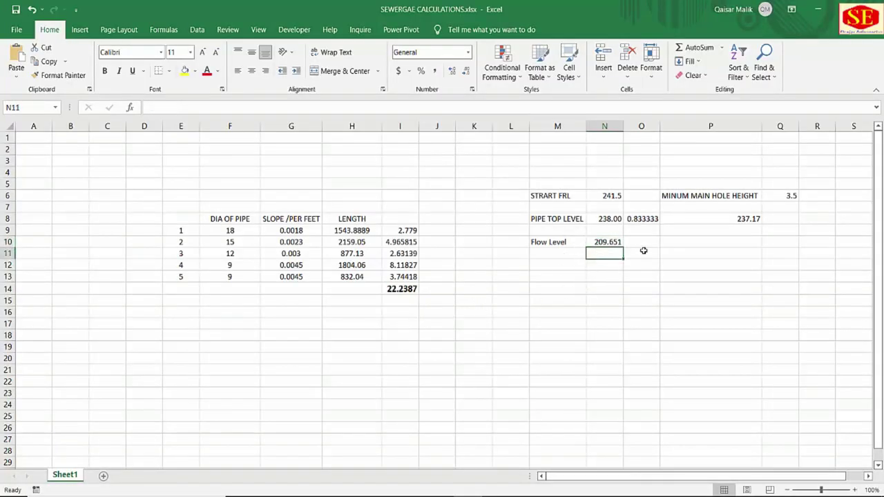
{"action": "left_click", "coordinate": [614, 239]}
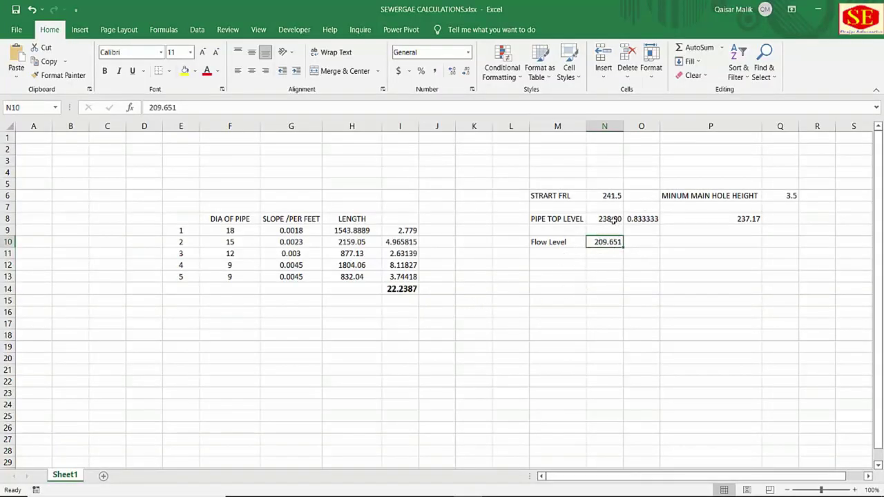
{"action": "left_click", "coordinate": [614, 219]}
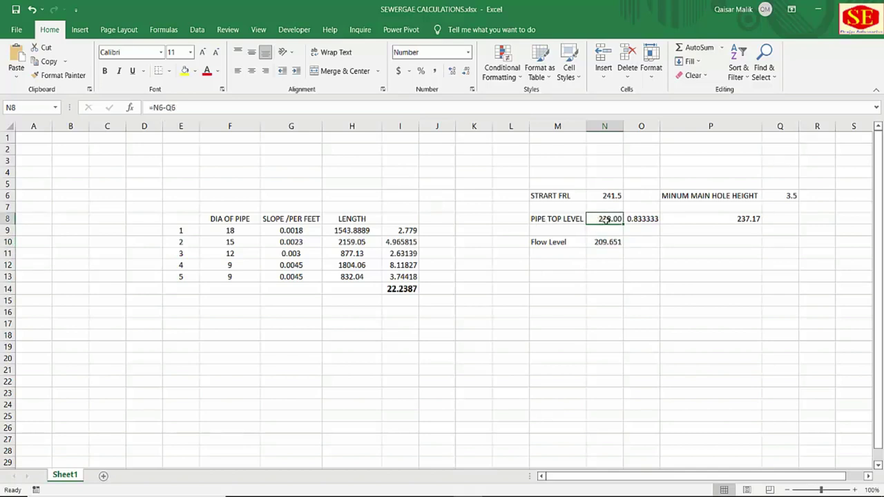
{"action": "key", "text": "alt+Tab"}
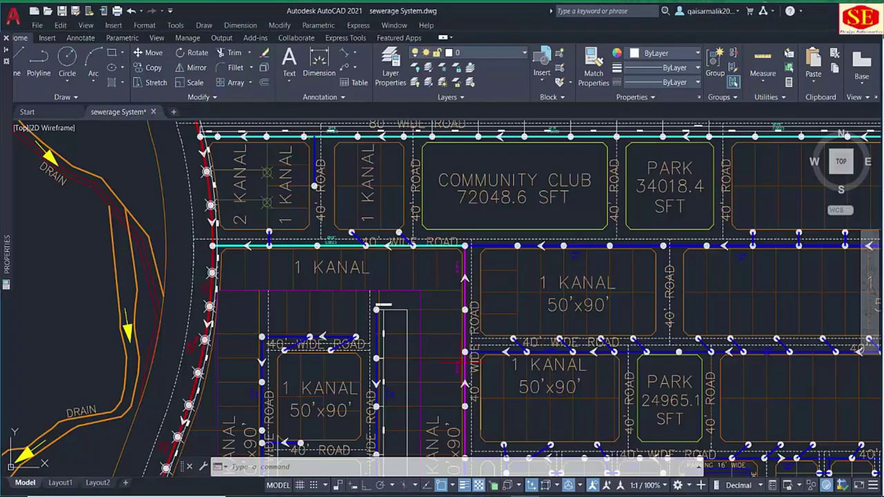
{"action": "scroll", "coordinate": [389, 334], "scroll_direction": "up", "scroll_amount": 5}
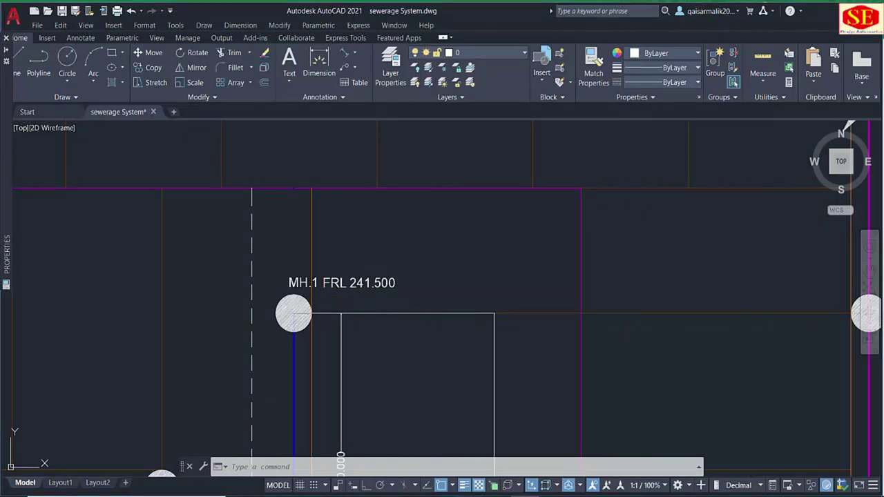
{"action": "key", "text": "alt+Tab"}
{"action": "left_click", "coordinate": [397, 289]}
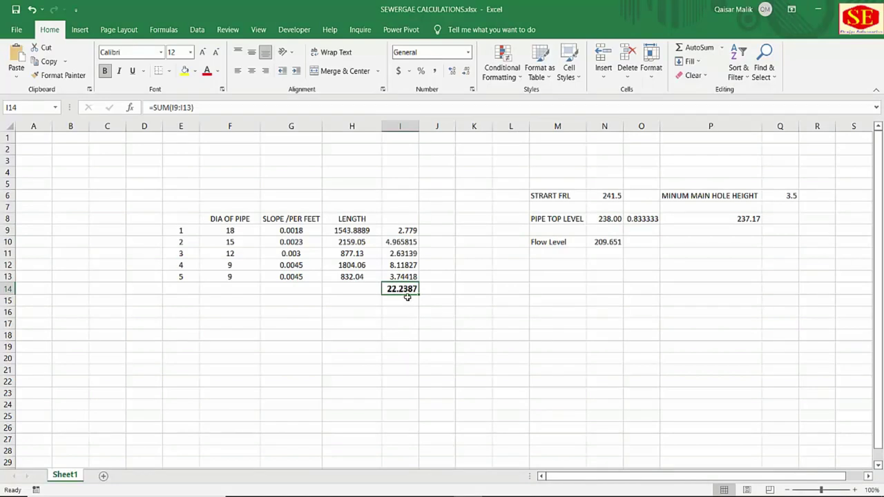
Enter the label "Def" in cell M12, below the Flow Level row.
{"action": "left_click", "coordinate": [545, 277]}
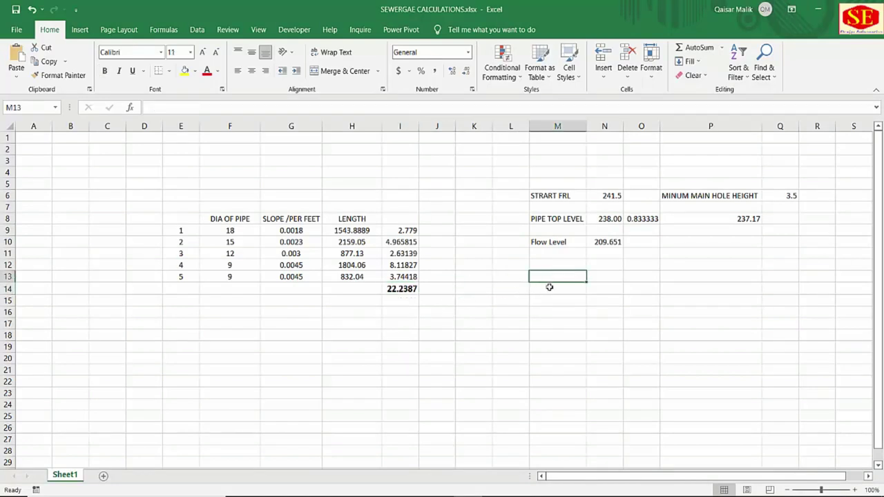
{"action": "key", "text": "Up"}
{"action": "left_click", "coordinate": [614, 265]}
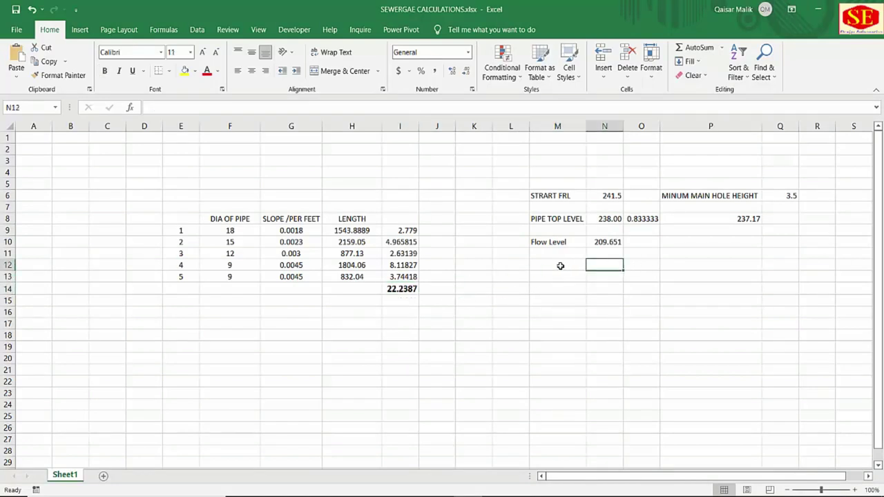
{"action": "left_click", "coordinate": [560, 265]}
{"action": "type", "text": "De"}
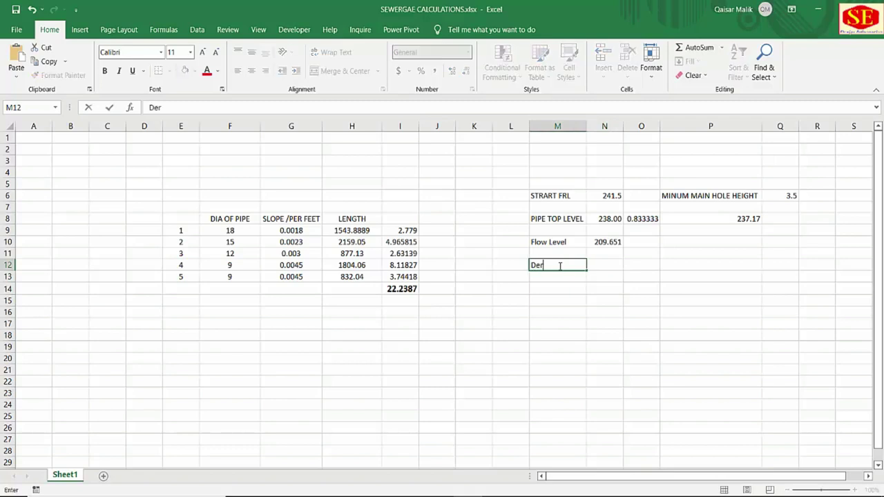
{"action": "type", "text": "f"}
Calculate the level difference in N12 by subtracting the flow level from the pipe top level with =N8-N10.
{"action": "left_click", "coordinate": [608, 268]}
{"action": "type", "text": "="}
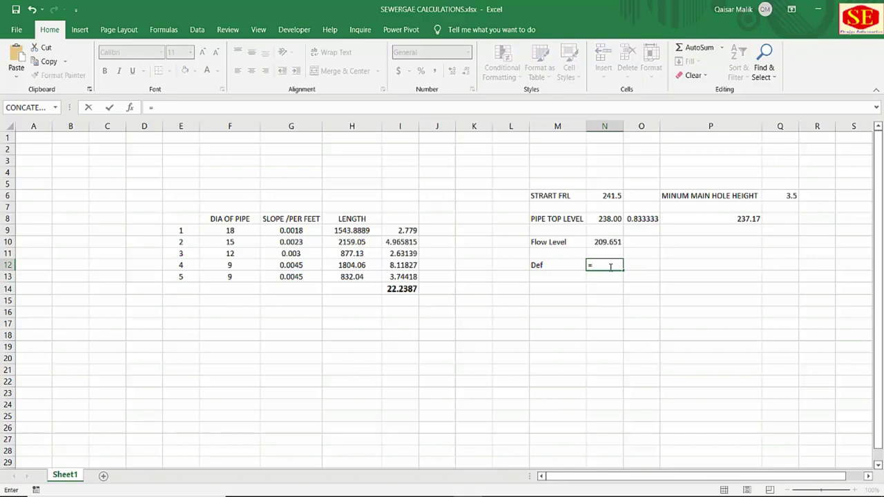
{"action": "left_click", "coordinate": [617, 219]}
{"action": "type", "text": "-"}
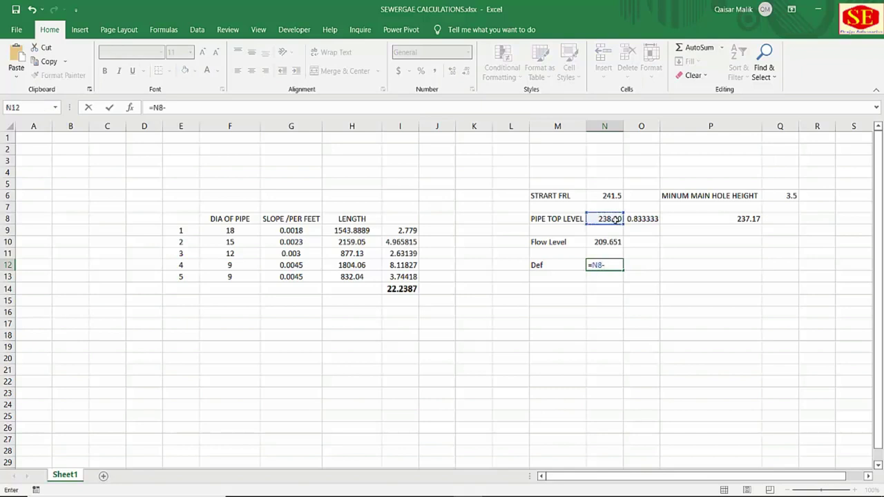
{"action": "left_click", "coordinate": [608, 242]}
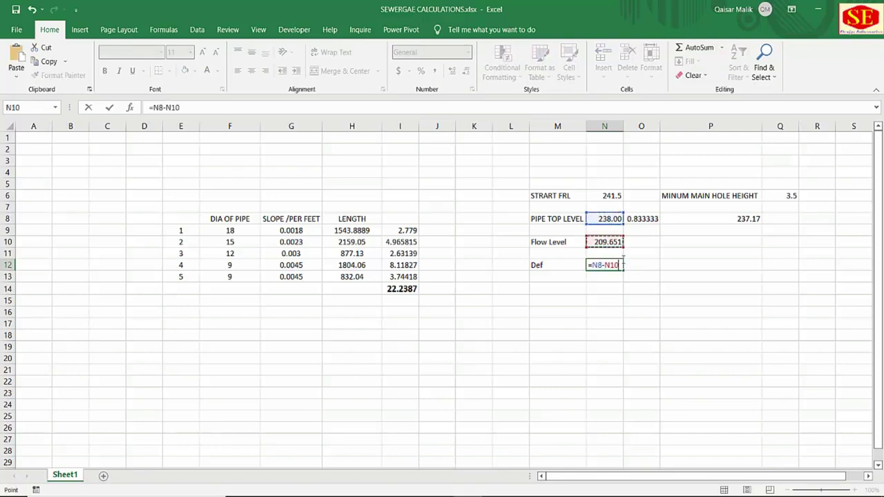
{"action": "key", "text": "Return"}
{"action": "left_click", "coordinate": [617, 265]}
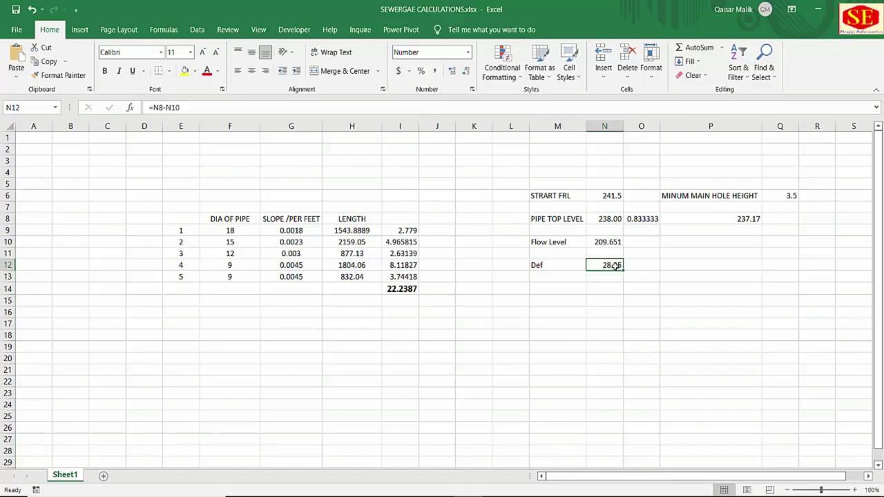
{"action": "left_click", "coordinate": [601, 285]}
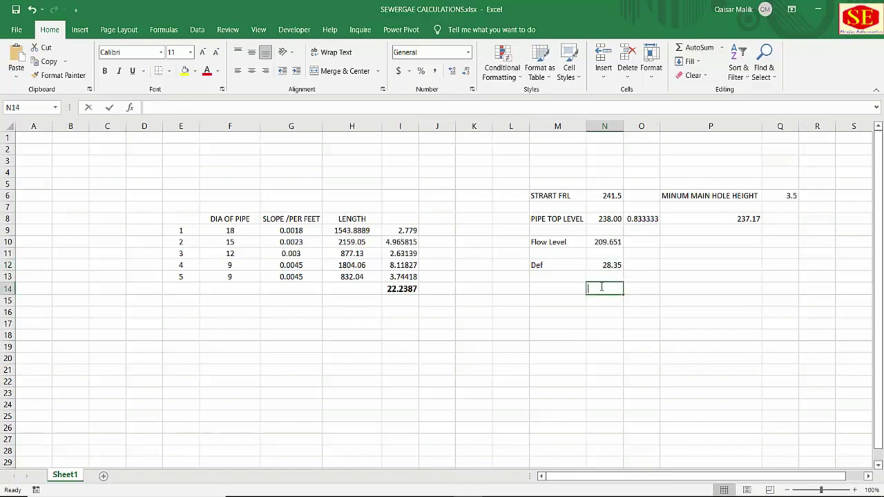
{"action": "type", "text": "="}
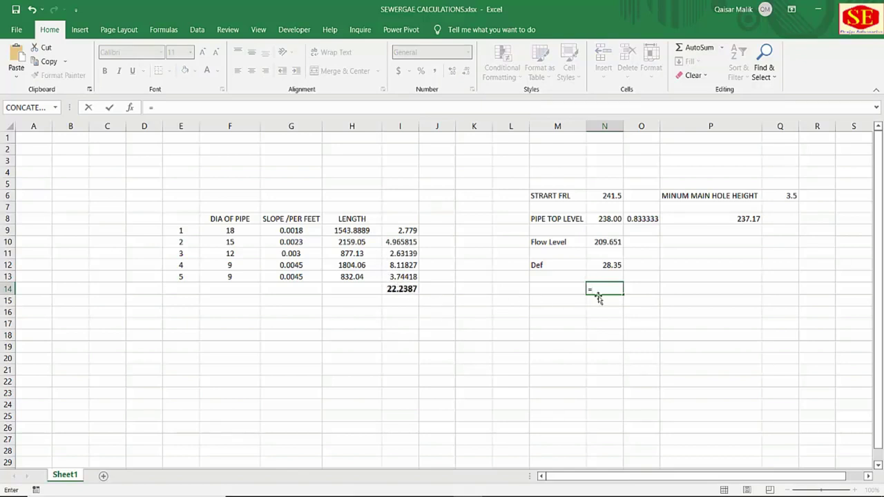
{"action": "key", "text": "Escape"}
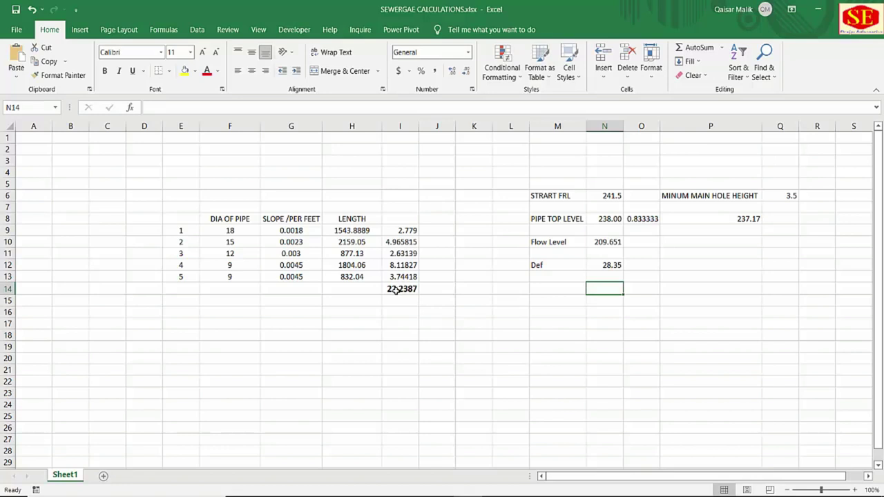
Switch to AutoCAD and trace the sewer route from manhole MH.1 along the 120' wide approach road to the drain outfall.
{"action": "left_click", "coordinate": [518, 496]}
{"action": "middle_click_drag", "start_coordinate": [365, 381], "coordinate": [477, 240]}
{"action": "scroll", "coordinate": [477, 240], "scroll_direction": "down", "scroll_amount": 3}
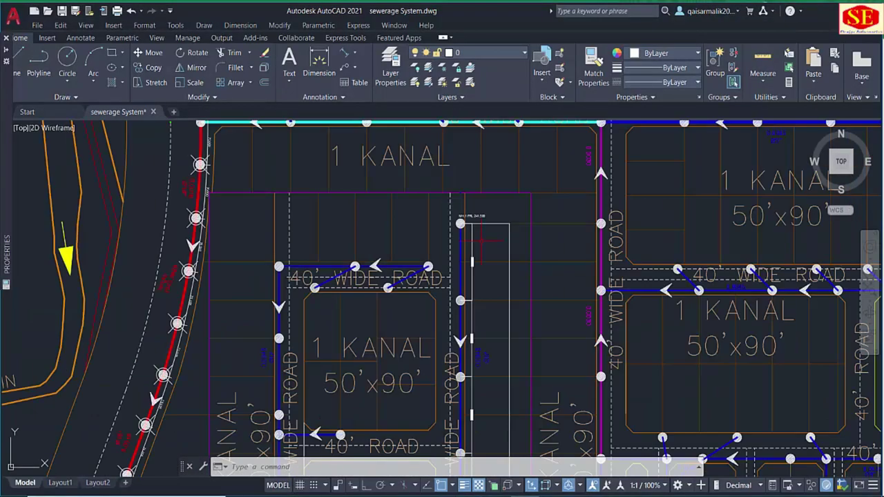
{"action": "middle_click_drag", "start_coordinate": [375, 325], "coordinate": [571, 237]}
{"action": "middle_click_drag", "start_coordinate": [352, 436], "coordinate": [438, 171]}
{"action": "middle_click_drag", "start_coordinate": [290, 442], "coordinate": [432, 173]}
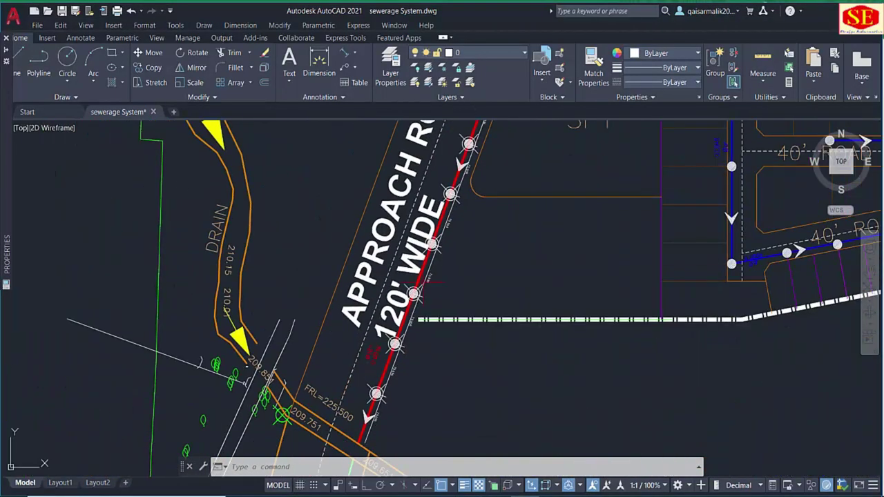
{"action": "middle_click_drag", "start_coordinate": [393, 370], "coordinate": [417, 262]}
{"action": "scroll", "coordinate": [390, 310], "scroll_direction": "up", "scroll_amount": 3}
Return to Excel and subtract the total pipe fall from the Def value in cell N14 with =N12-I14.
{"action": "key", "text": "alt+Tab"}
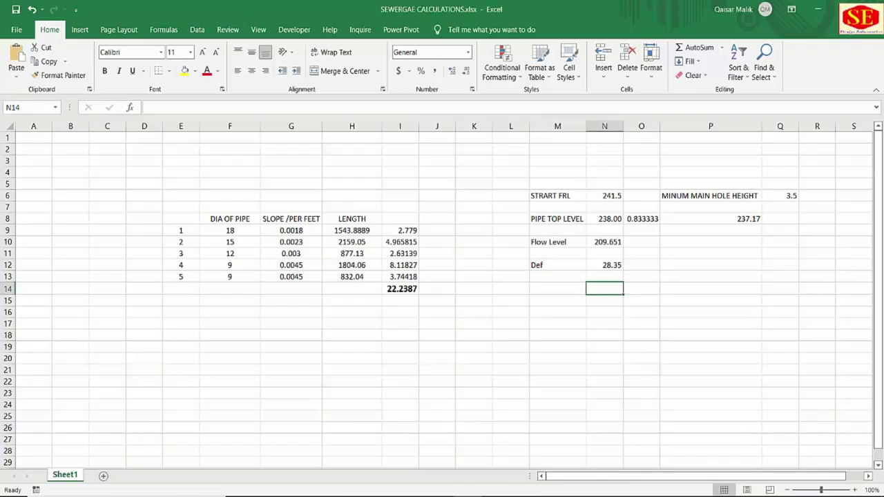
{"action": "type", "text": "="}
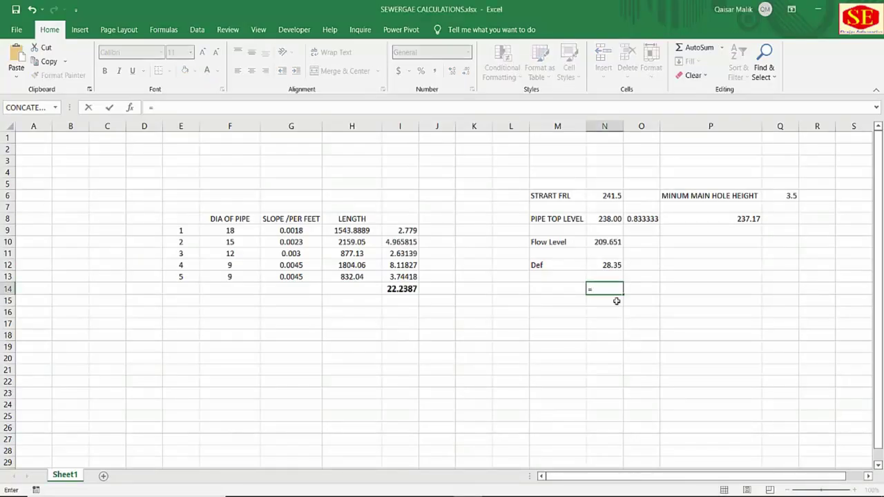
{"action": "left_click", "coordinate": [620, 265]}
{"action": "type", "text": "-"}
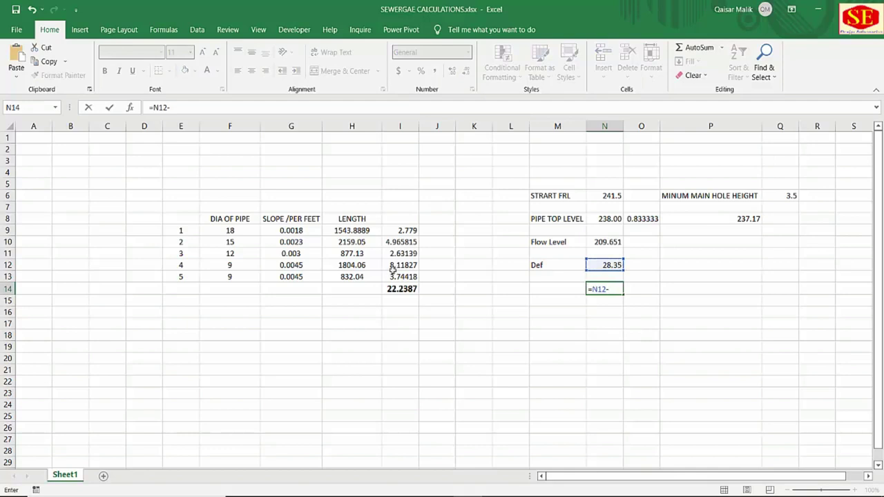
{"action": "left_click", "coordinate": [413, 289]}
{"action": "key", "text": "Return"}
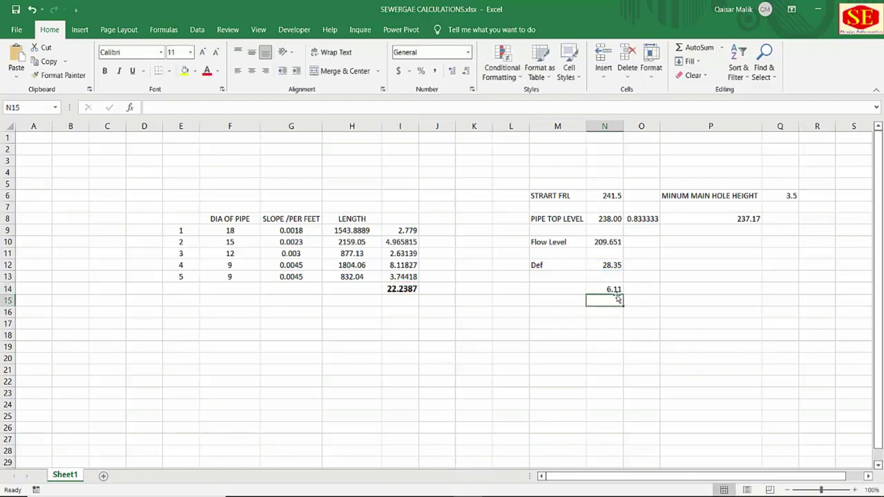
Switch to AutoCAD and examine the last manholes of the 18" sewer and the levels at its drain outfall.
{"action": "key", "text": "alt+Tab"}
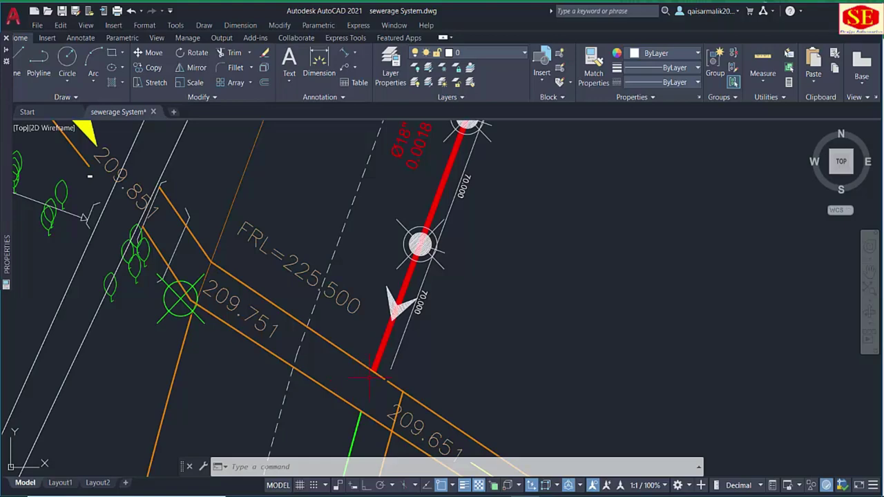
{"action": "middle_click_drag", "start_coordinate": [409, 198], "coordinate": [362, 335]}
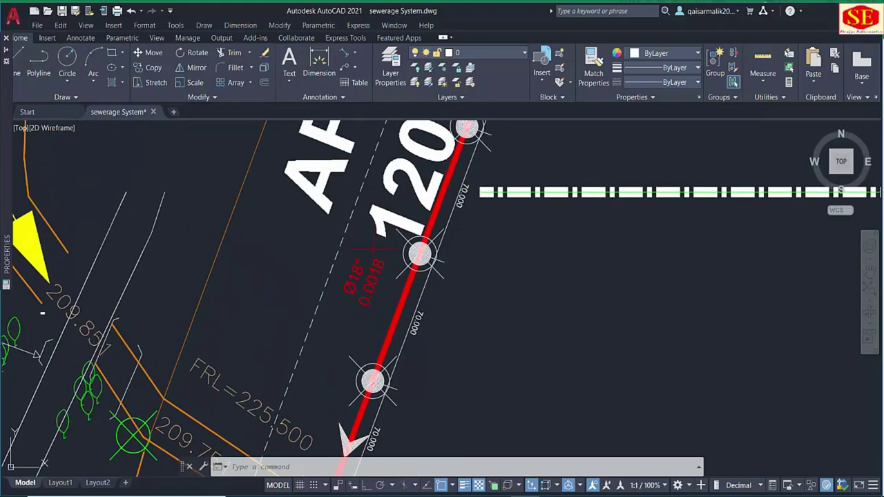
{"action": "scroll", "coordinate": [386, 259], "scroll_direction": "down", "scroll_amount": 1}
{"action": "middle_click_drag", "start_coordinate": [377, 378], "coordinate": [366, 318]}
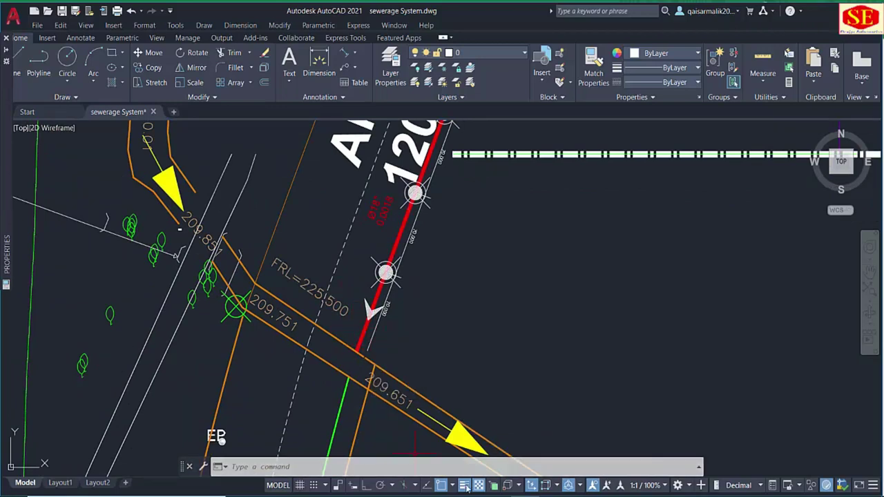
Go back to Excel and review the N14 result against the total fall, pipe top level, flow level and Def cells.
{"action": "key", "text": "alt+Tab"}
{"action": "left_click", "coordinate": [613, 289]}
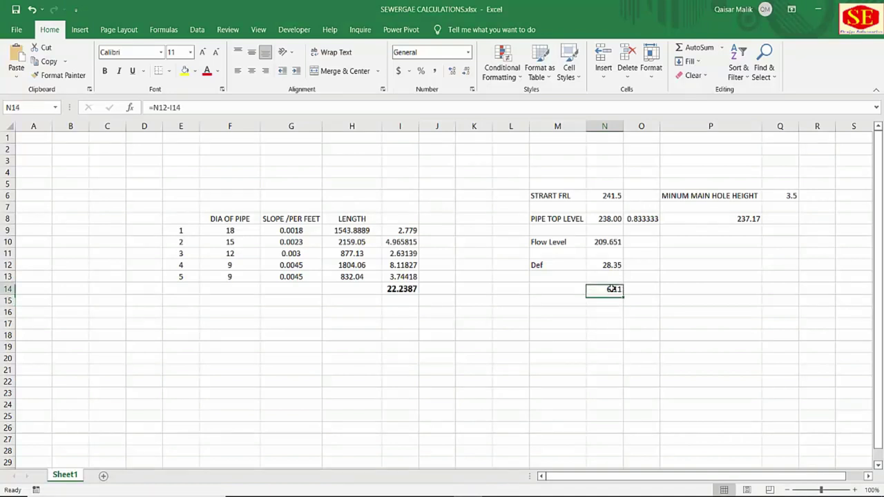
{"action": "left_click", "coordinate": [389, 289]}
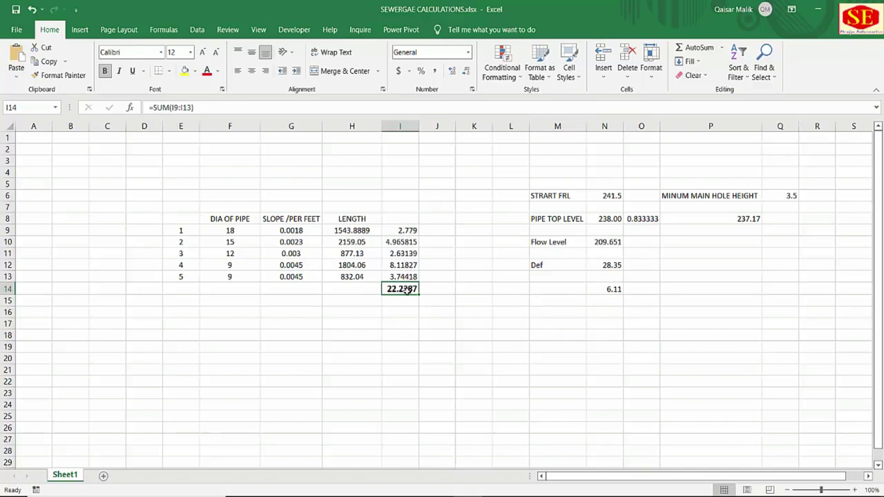
{"action": "left_click", "coordinate": [606, 219]}
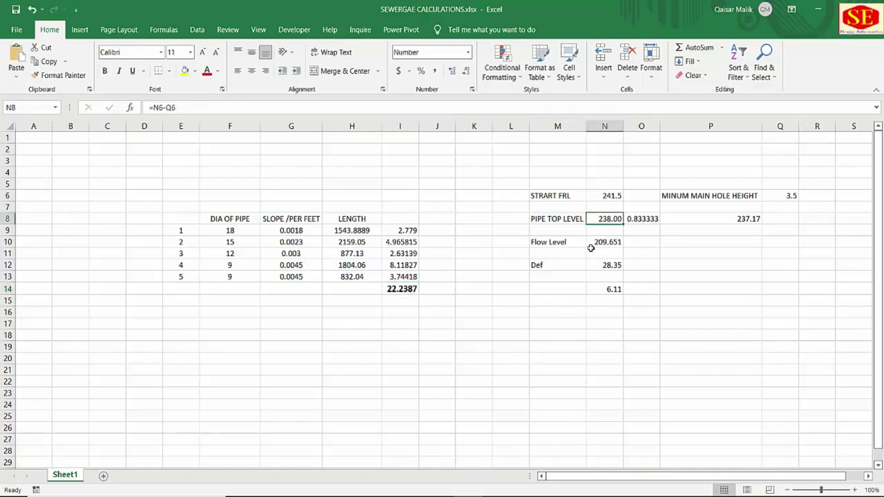
{"action": "left_click", "coordinate": [605, 243]}
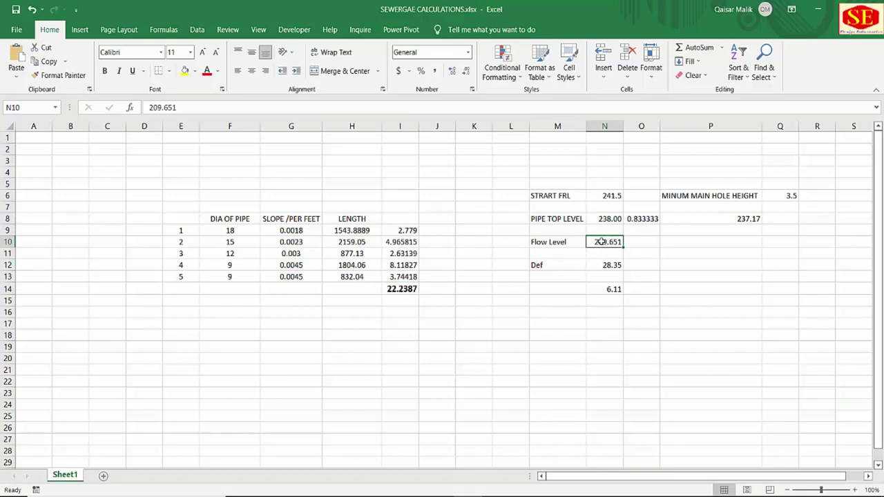
{"action": "left_click", "coordinate": [615, 268]}
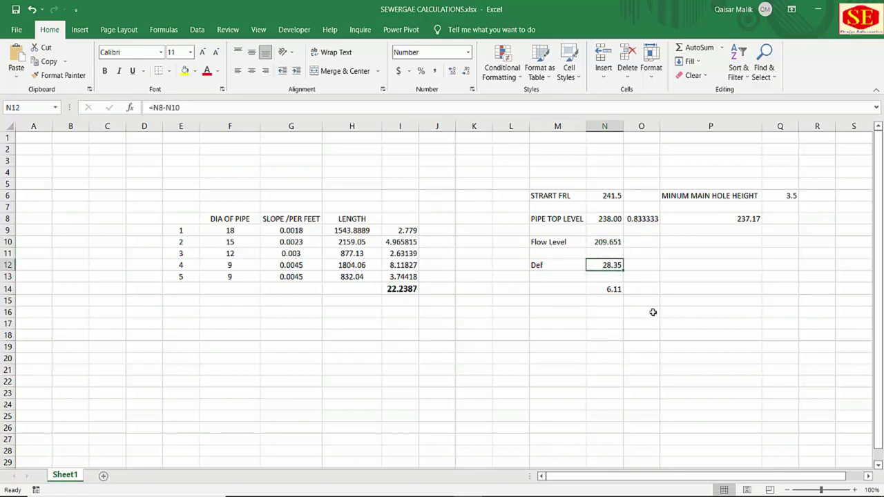
{"action": "left_click", "coordinate": [389, 290]}
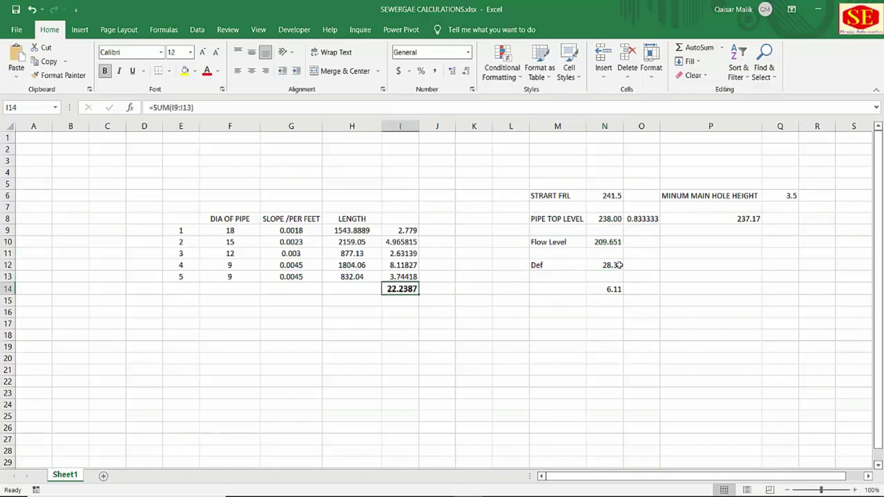
Test lower level differences by overwriting the Def value in N12 with 18 and finally with 16.
{"action": "left_click", "coordinate": [622, 268]}
{"action": "type", "text": "18"}
{"action": "key", "text": "Return"}
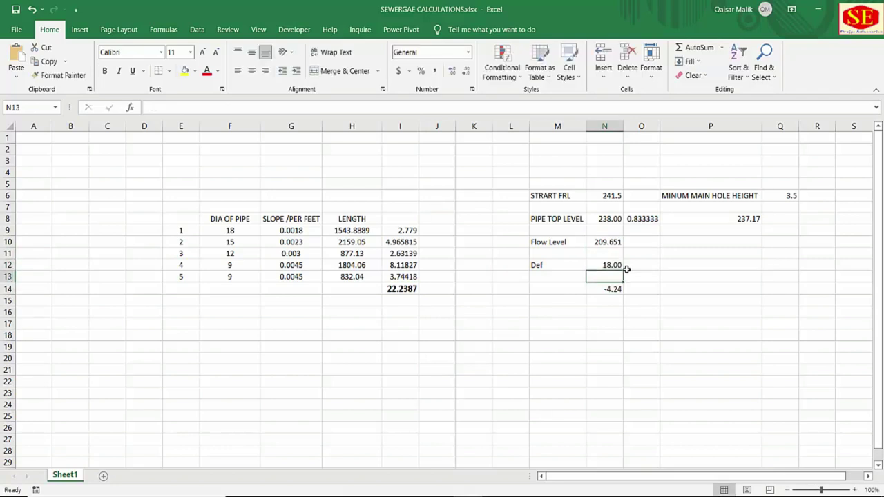
{"action": "left_click", "coordinate": [622, 266]}
{"action": "type", "text": "16"}
{"action": "key", "text": "Return"}
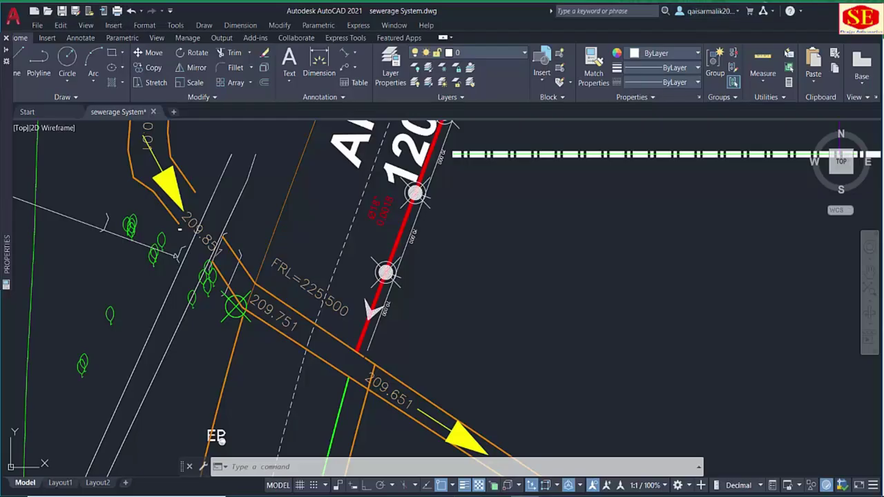
In AutoCAD, follow the red 18" main sewer upstream from the drain outfall past the park blocks.
{"action": "scroll", "coordinate": [307, 334], "scroll_direction": "down", "scroll_amount": 2}
{"action": "scroll", "coordinate": [307, 335], "scroll_direction": "up", "scroll_amount": 3}
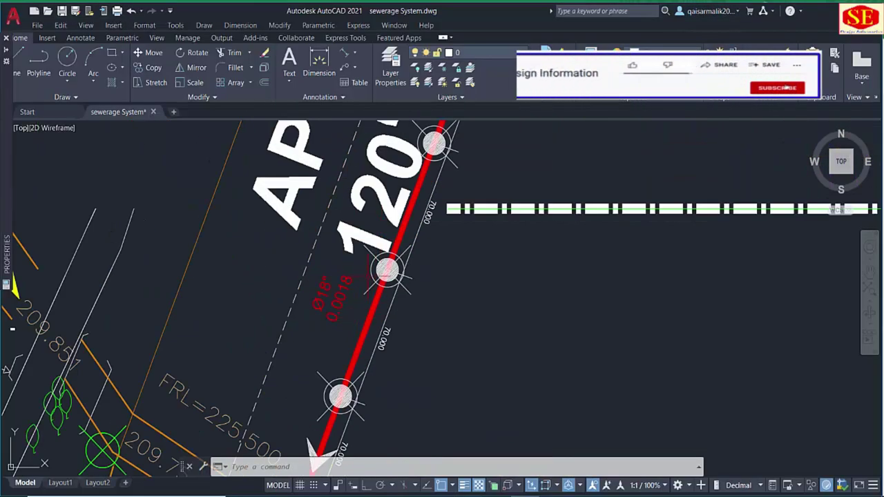
{"action": "scroll", "coordinate": [348, 316], "scroll_direction": "down", "scroll_amount": 2}
{"action": "scroll", "coordinate": [307, 424], "scroll_direction": "down", "scroll_amount": 2}
{"action": "middle_click_drag", "start_coordinate": [454, 138], "coordinate": [305, 434]}
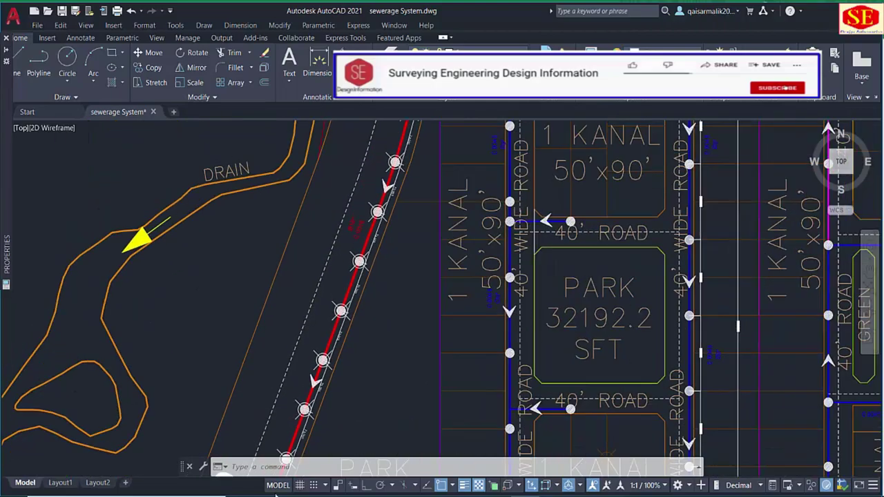
Trace the sewer network around the park and community club blocks, and inspect the 18" sewer's end at the drain outfall.
{"action": "middle_click_drag", "start_coordinate": [398, 220], "coordinate": [277, 476]}
{"action": "middle_click_drag", "start_coordinate": [476, 175], "coordinate": [377, 238]}
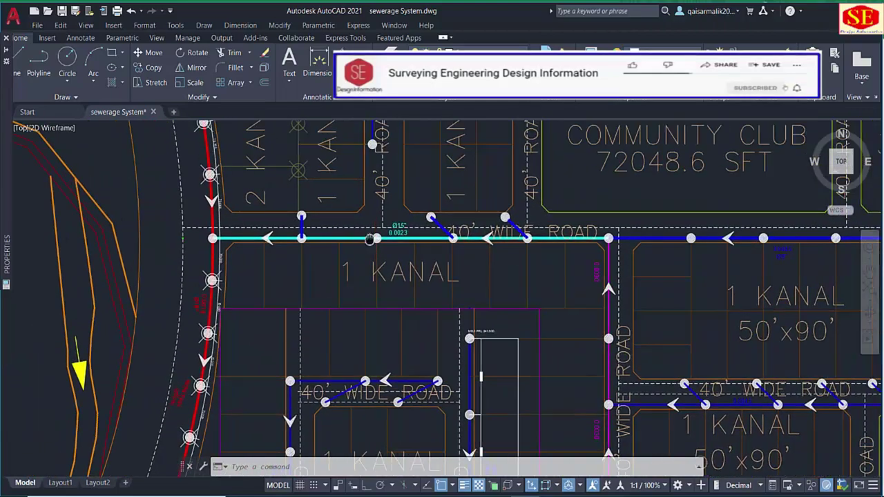
{"action": "scroll", "coordinate": [405, 236], "scroll_direction": "up", "scroll_amount": 5}
{"action": "scroll", "coordinate": [258, 225], "scroll_direction": "down", "scroll_amount": 5}
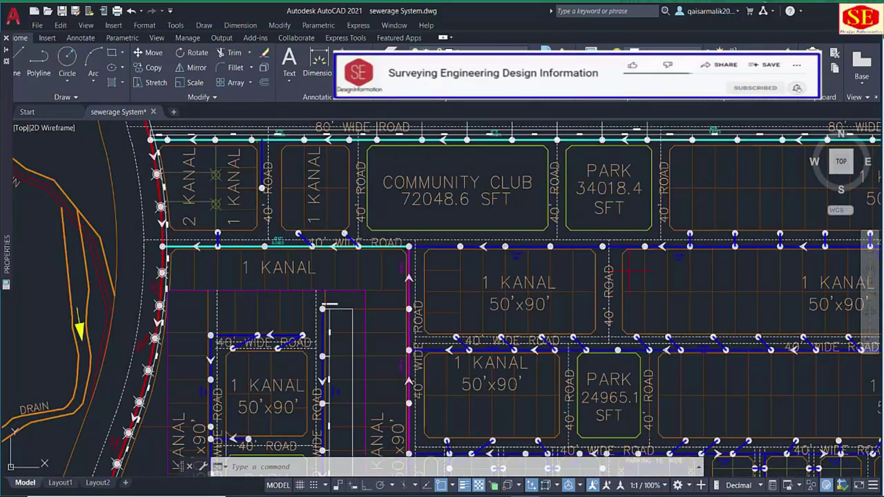
{"action": "middle_click_drag", "start_coordinate": [472, 311], "coordinate": [634, 126]}
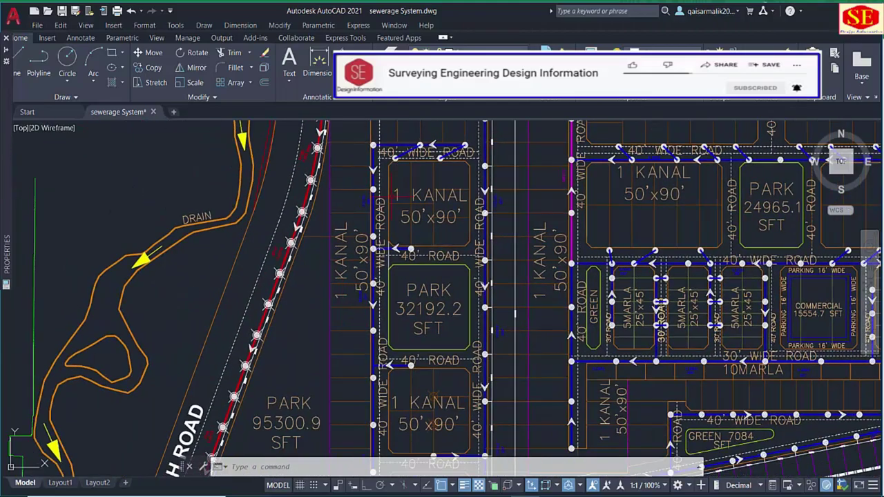
{"action": "middle_click_drag", "start_coordinate": [301, 371], "coordinate": [395, 140]}
{"action": "middle_click_drag", "start_coordinate": [277, 402], "coordinate": [299, 343]}
{"action": "scroll", "coordinate": [283, 421], "scroll_direction": "up", "scroll_amount": 4}
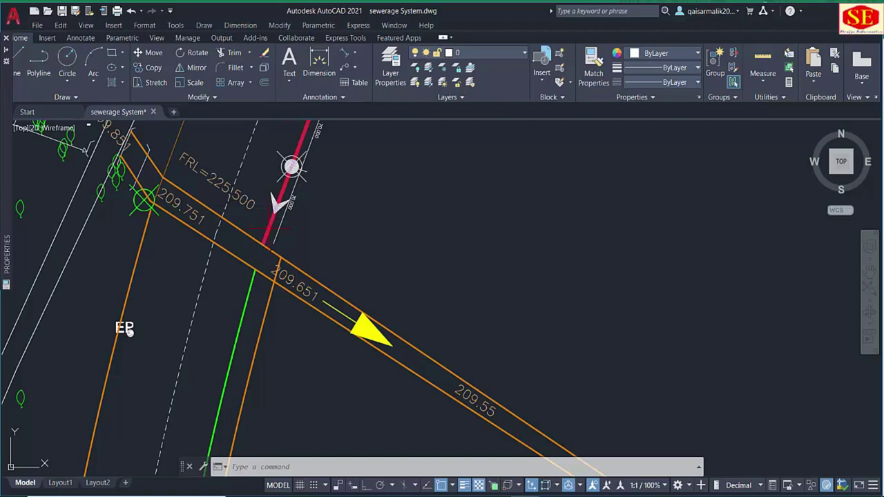
{"action": "mouse_move", "coordinate": [270, 232]}
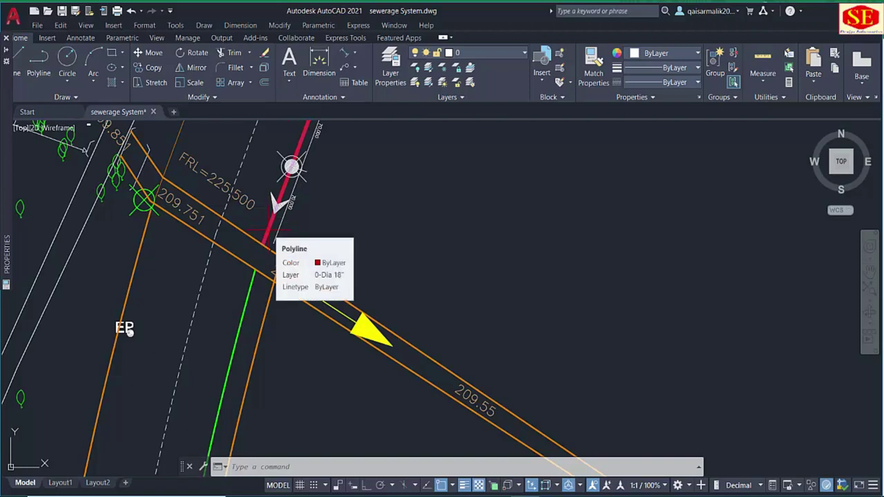
Switch to Excel, undo the test values in Def cell N12, and check N14 against the total fall in I14.
{"action": "left_click", "coordinate": [468, 496]}
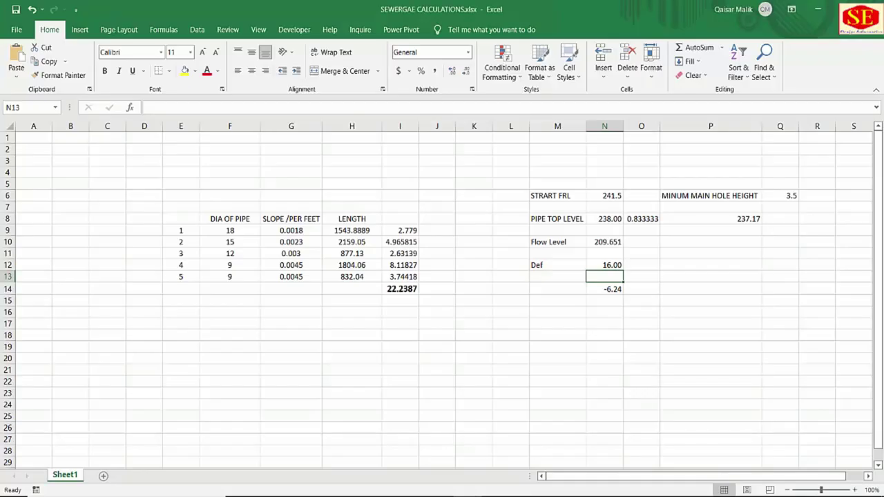
{"action": "left_click", "coordinate": [613, 288]}
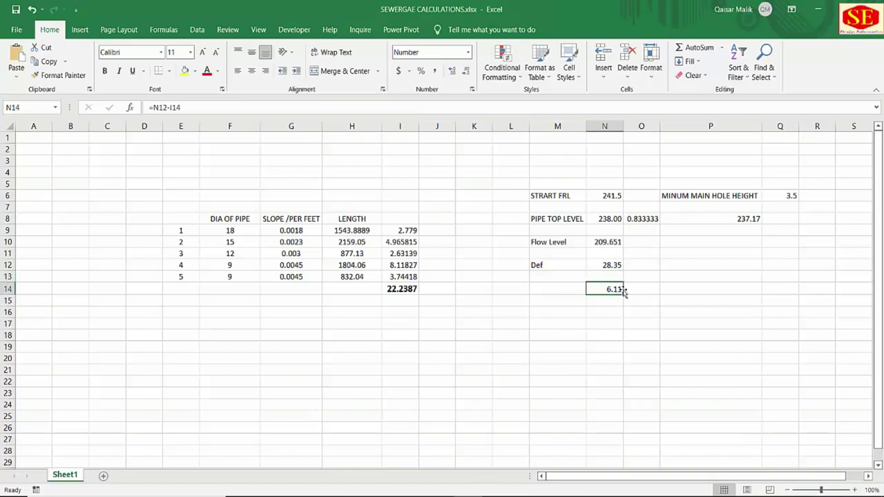
{"action": "left_click", "coordinate": [413, 290]}
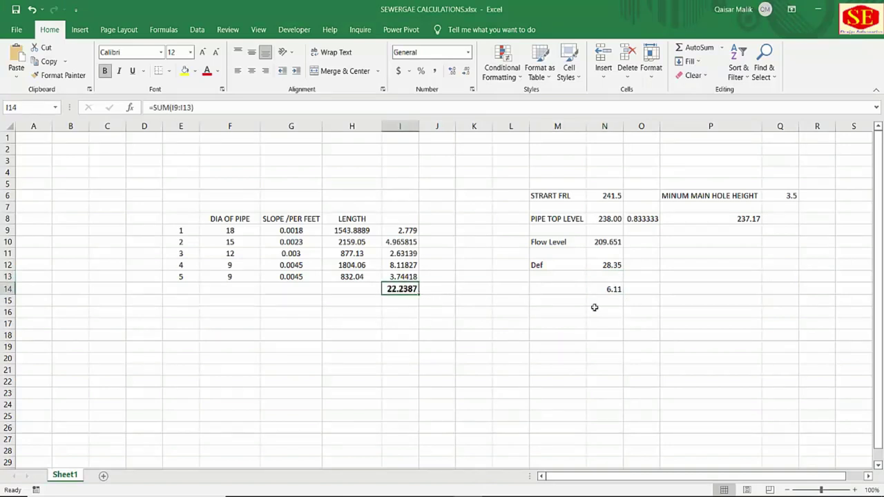
Calculate the sewer's end level in J14 with the formula =N8-I14, subtracting the total fall from the pipe top level.
{"action": "left_click", "coordinate": [447, 292]}
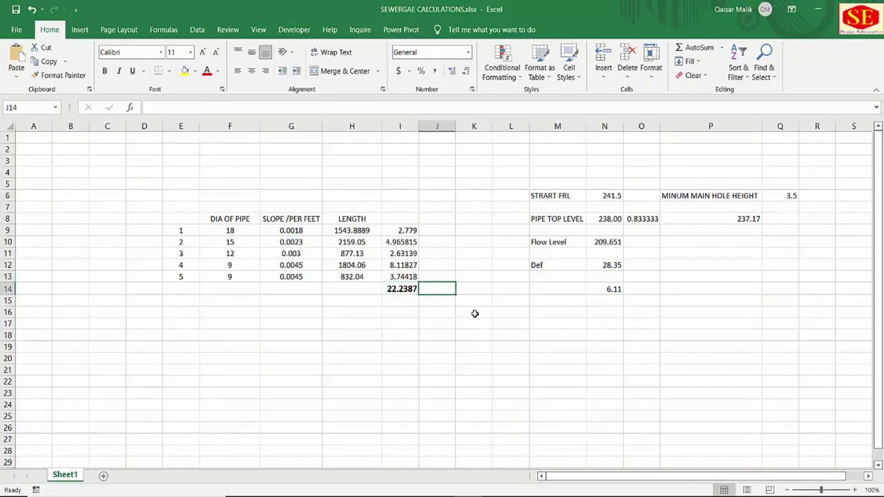
{"action": "type", "text": "="}
{"action": "left_click", "coordinate": [602, 220]}
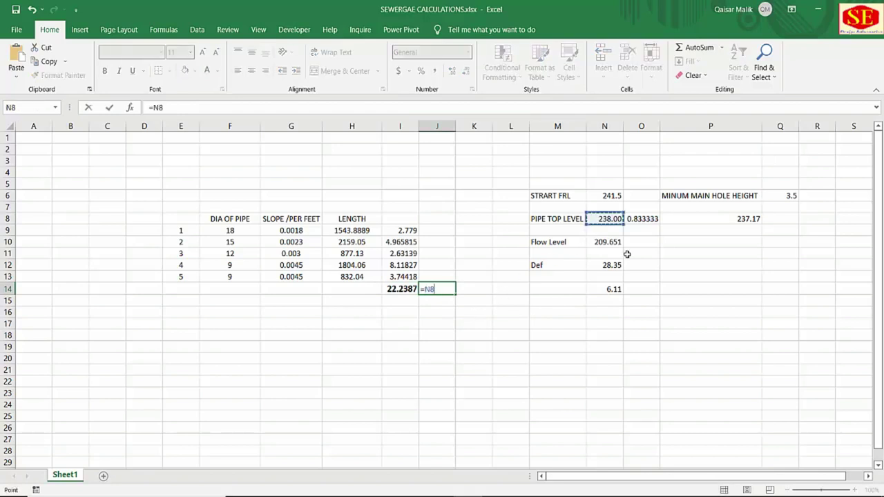
{"action": "type", "text": "-"}
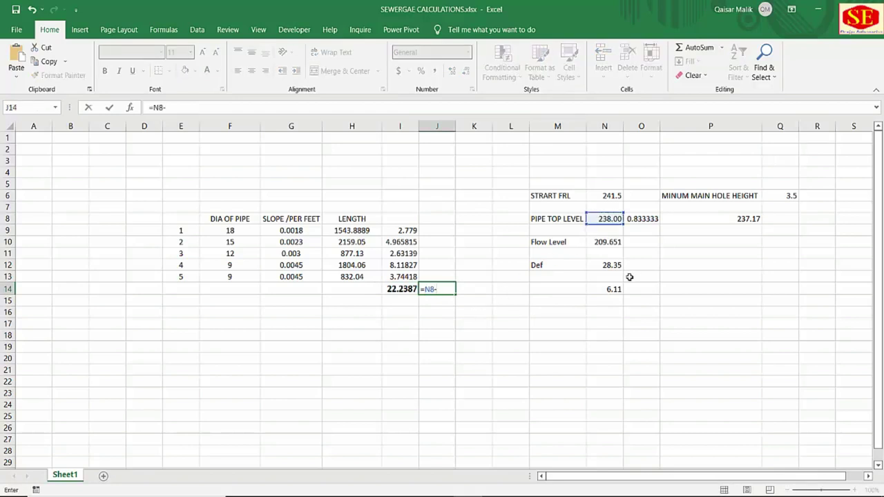
{"action": "left_click", "coordinate": [403, 289]}
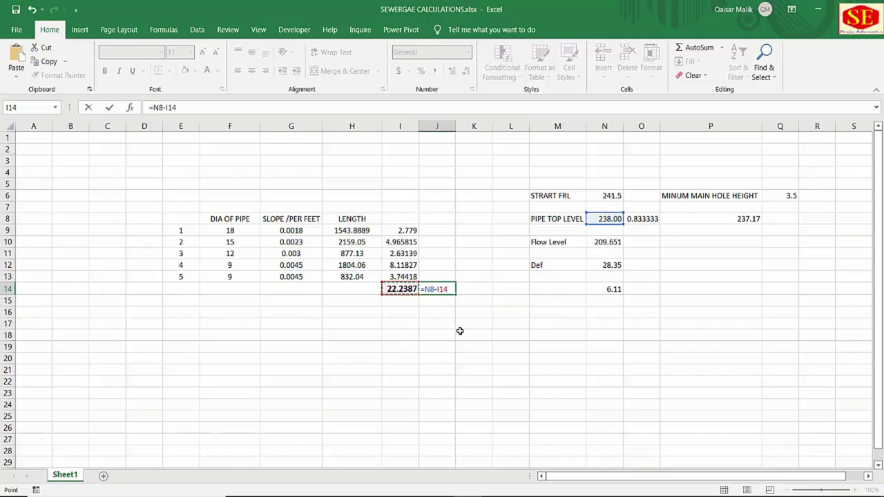
{"action": "key", "text": "Return"}
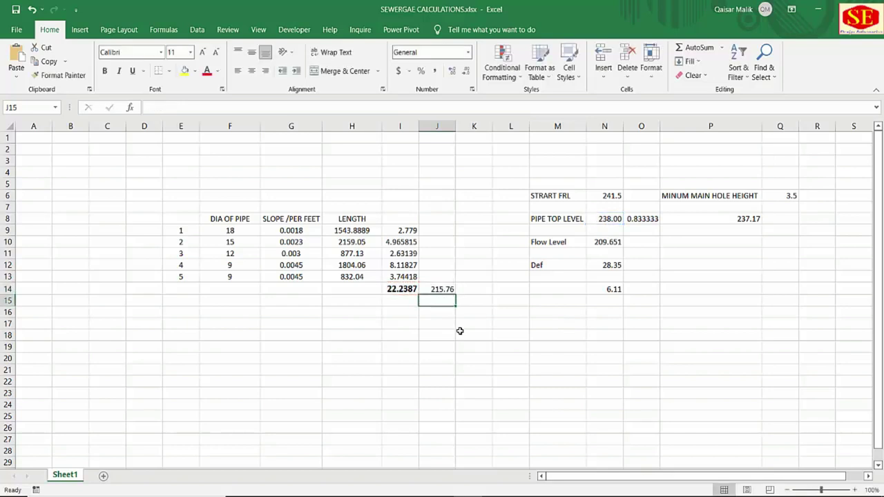
{"action": "left_click", "coordinate": [443, 290]}
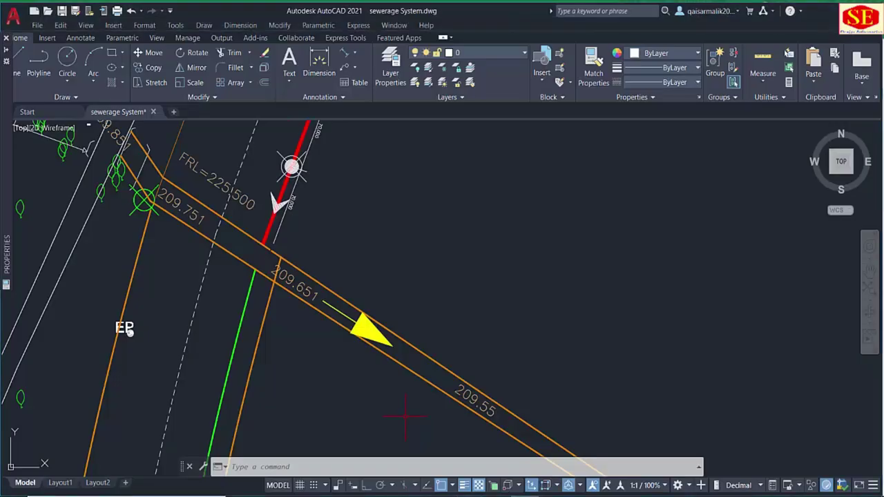
Switch to AutoCAD and copy the FRL=225.500 text to the end of the red 18" sewer at the drain.
{"action": "scroll", "coordinate": [308, 309], "scroll_direction": "up", "scroll_amount": 5}
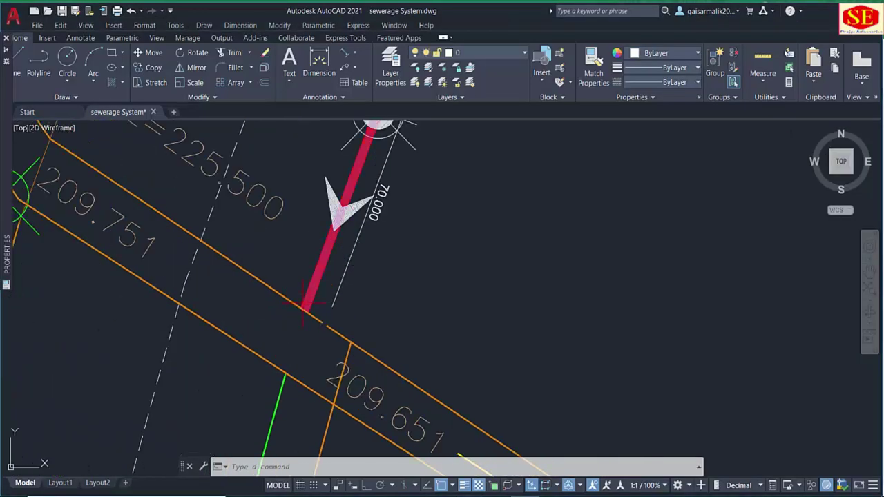
{"action": "type", "text": "d"}
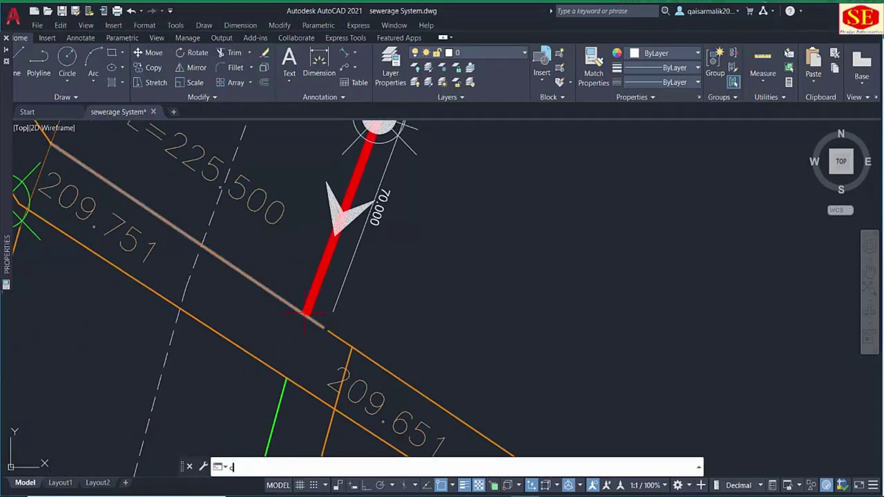
{"action": "type", "text": "o"}
{"action": "key", "text": "Return"}
{"action": "left_click", "coordinate": [265, 206]}
{"action": "key", "text": "Return"}
{"action": "left_click", "coordinate": [259, 205]}
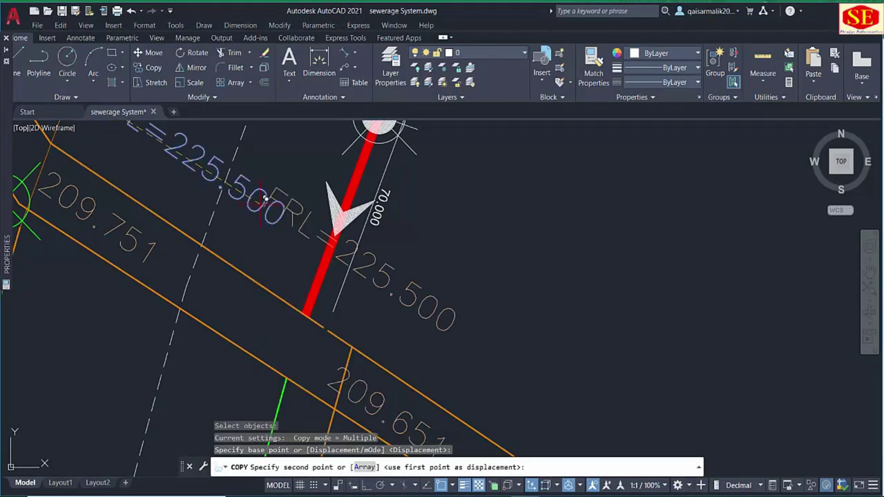
{"action": "scroll", "coordinate": [276, 228], "scroll_direction": "down", "scroll_amount": 3}
{"action": "scroll", "coordinate": [291, 275], "scroll_direction": "up", "scroll_amount": 3}
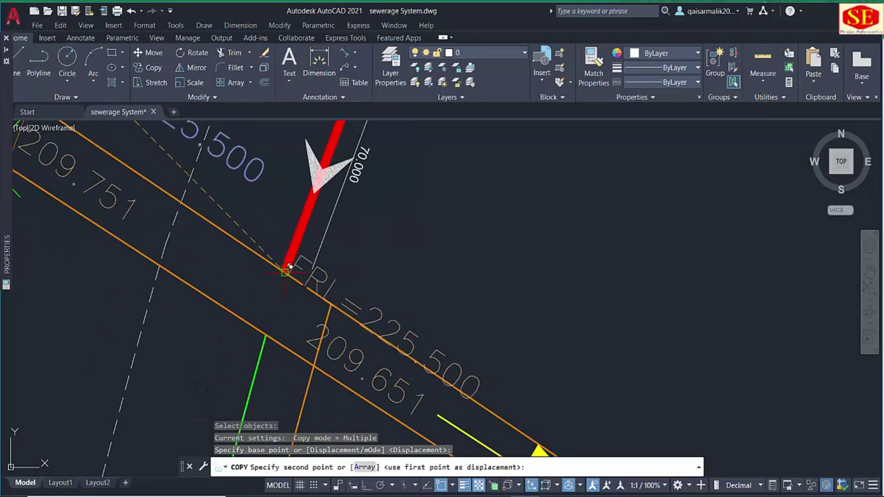
{"action": "left_click", "coordinate": [286, 272]}
{"action": "key", "text": "Escape"}
Change the copied text at the sewer's end to "Invert LEvel 215.760", taking the level from J14 in Excel.
{"action": "left_click", "coordinate": [322, 272]}
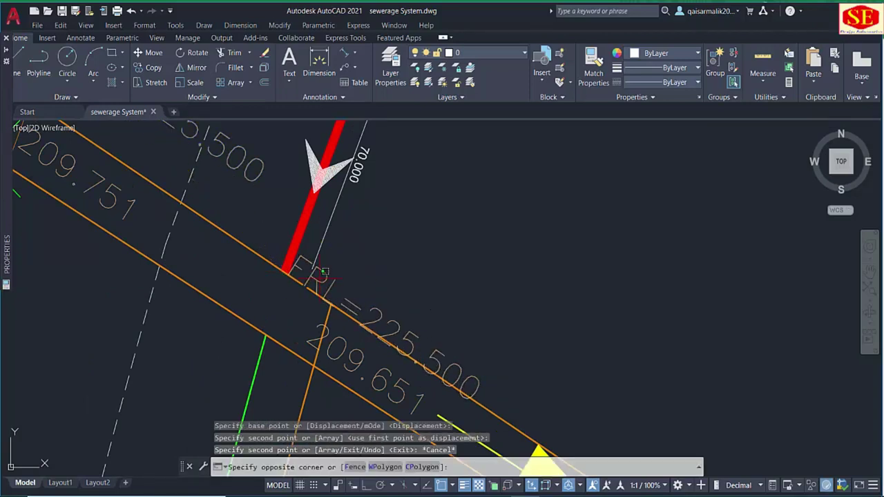
{"action": "key", "text": "Escape"}
{"action": "double_click", "coordinate": [318, 283]}
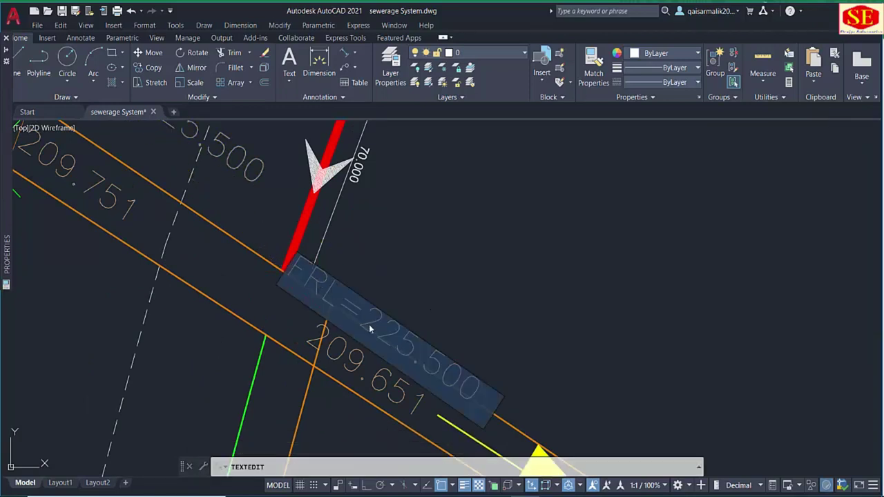
{"action": "type", "text": "Inv"}
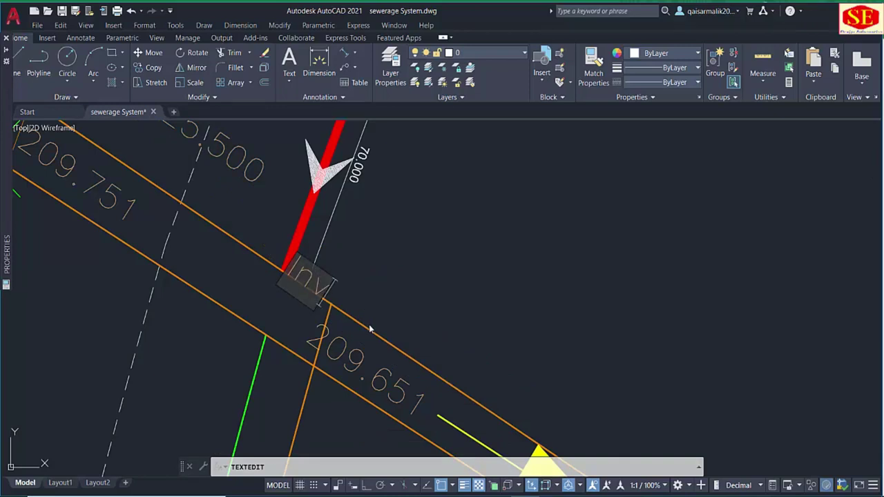
{"action": "type", "text": "ert LE"}
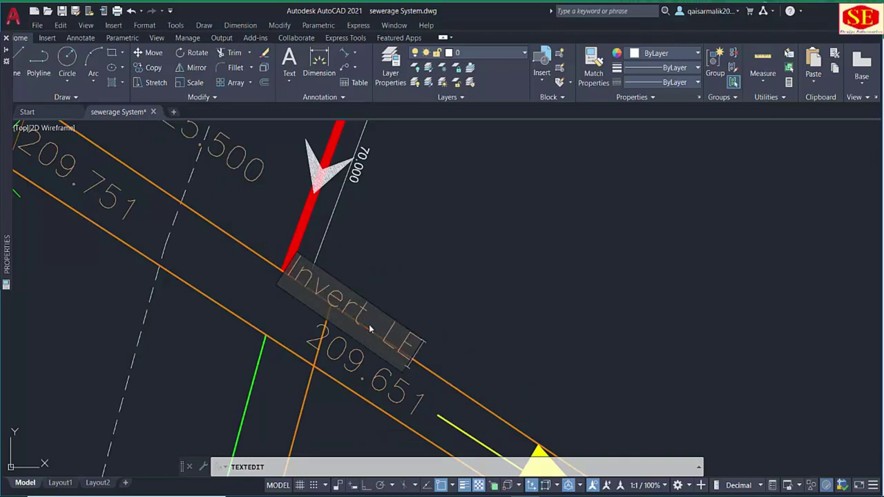
{"action": "type", "text": "vell"}
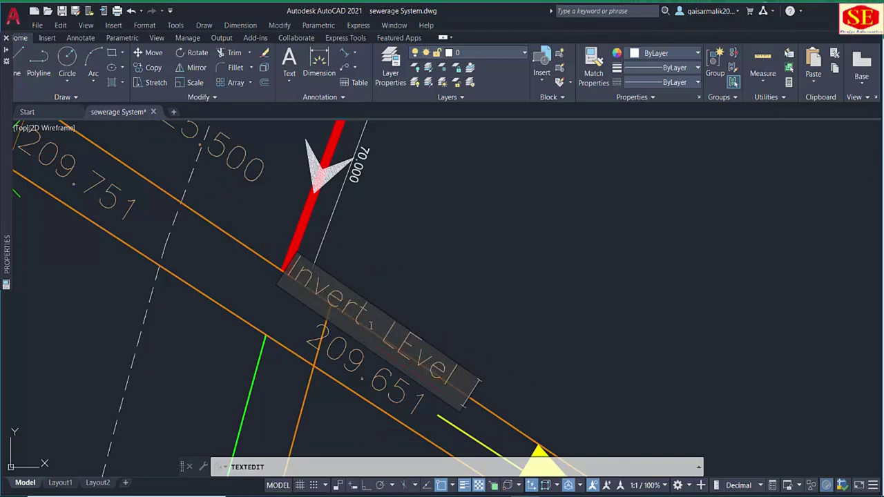
{"action": "left_click", "coordinate": [469, 496]}
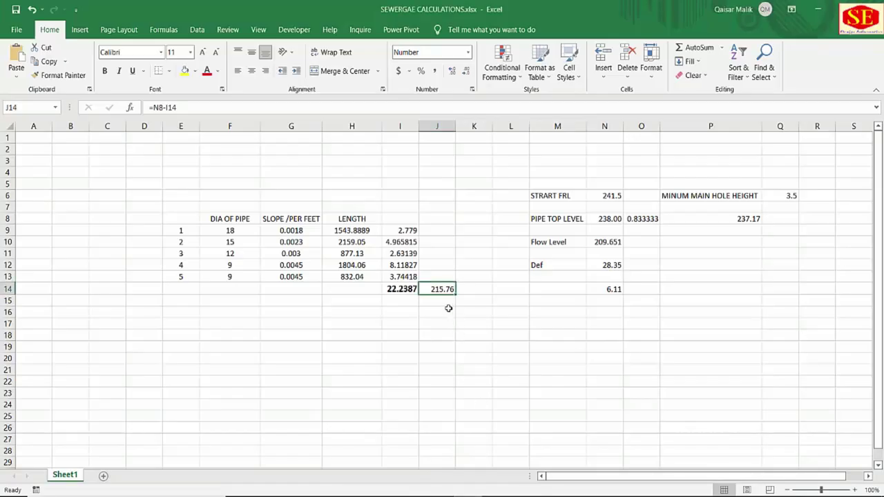
{"action": "key", "text": "alt+Tab"}
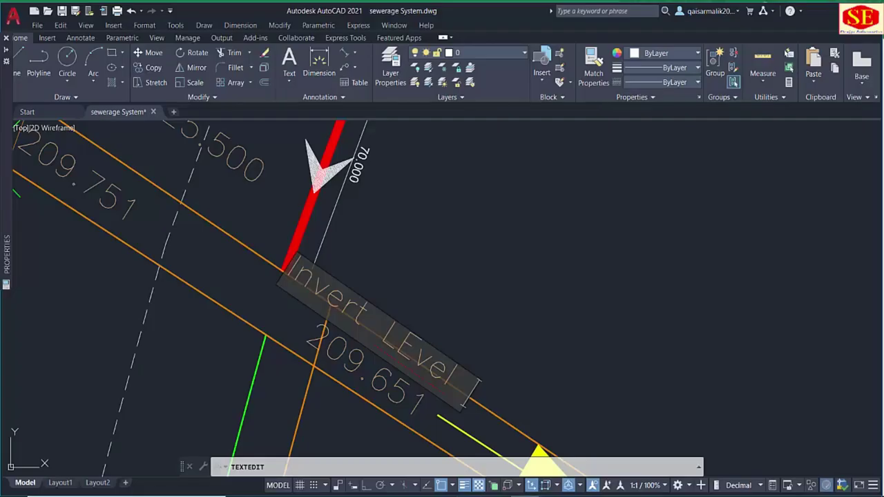
{"action": "type", "text": "215.76"}
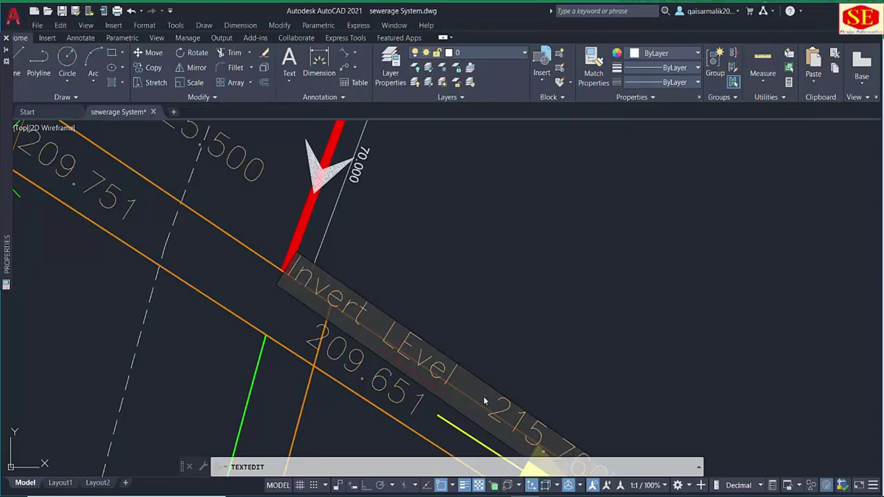
{"action": "scroll", "coordinate": [480, 327], "scroll_direction": "down", "scroll_amount": 4}
{"action": "left_click", "coordinate": [504, 297]}
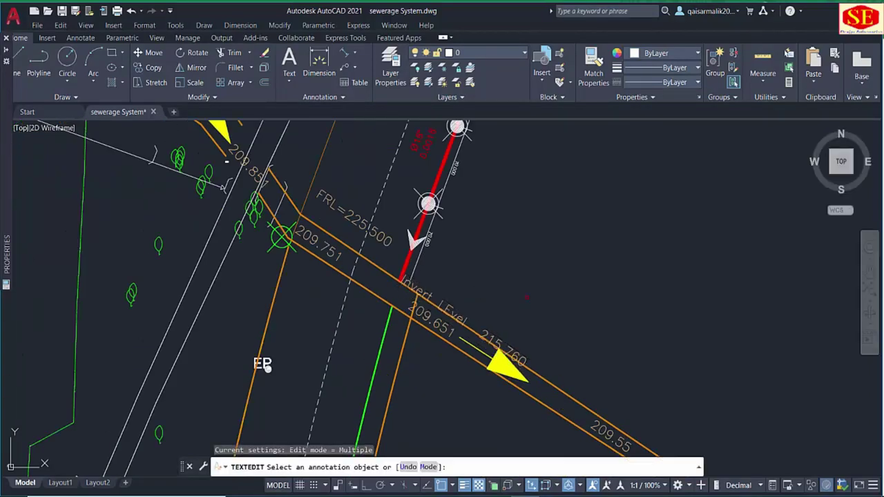
{"action": "key", "text": "Escape"}
Move the invert level text slightly up and away from the drain, clear of its edge line and the 209.651 label.
{"action": "type", "text": "m"}
{"action": "key", "text": "Return"}
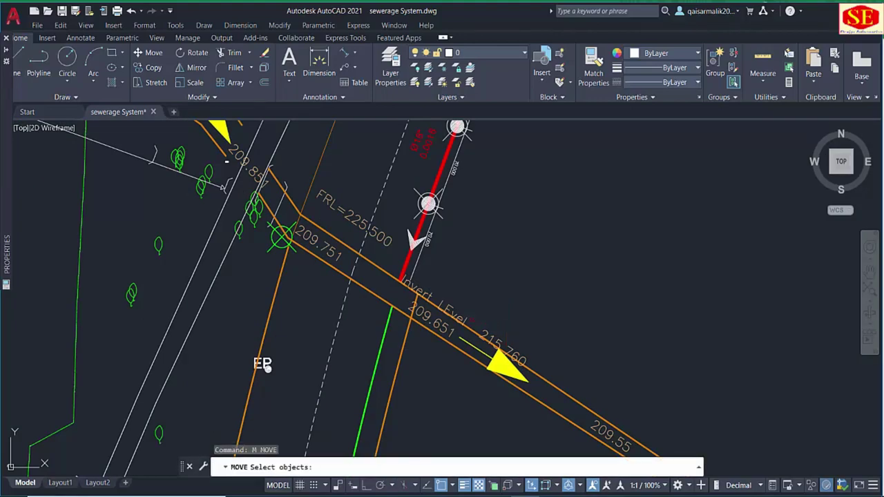
{"action": "left_click", "coordinate": [507, 340]}
{"action": "key", "text": "Return"}
{"action": "left_click", "coordinate": [484, 297]}
{"action": "left_click", "coordinate": [494, 283]}
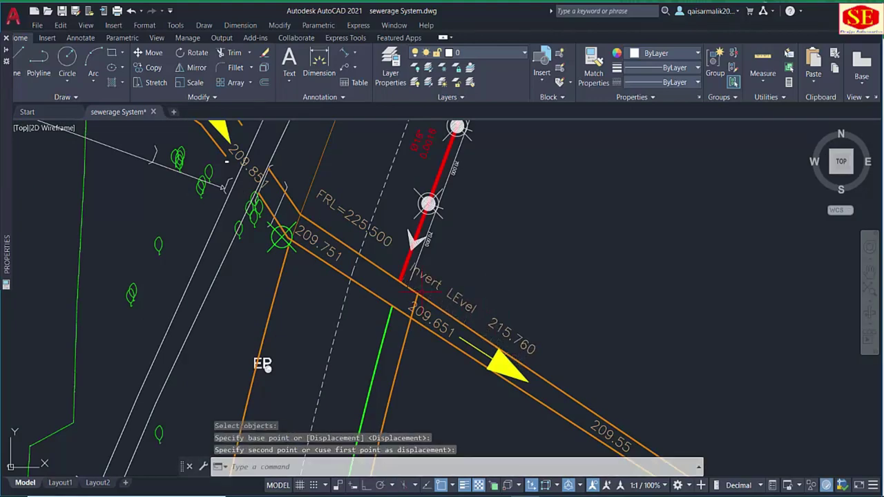
Compare the invert level with the 209.651 drain level, checking N14 in Excel and returning to the outfall in AutoCAD.
{"action": "scroll", "coordinate": [429, 318], "scroll_direction": "up", "scroll_amount": 4}
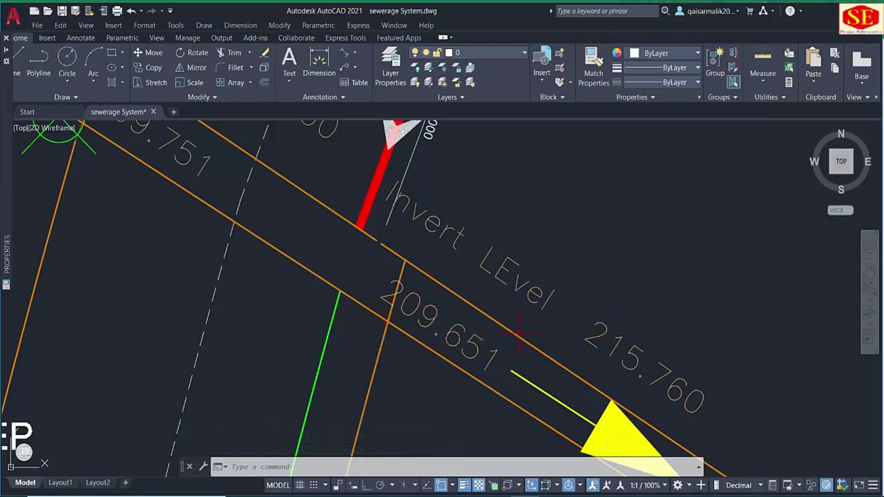
{"action": "left_click", "coordinate": [496, 493]}
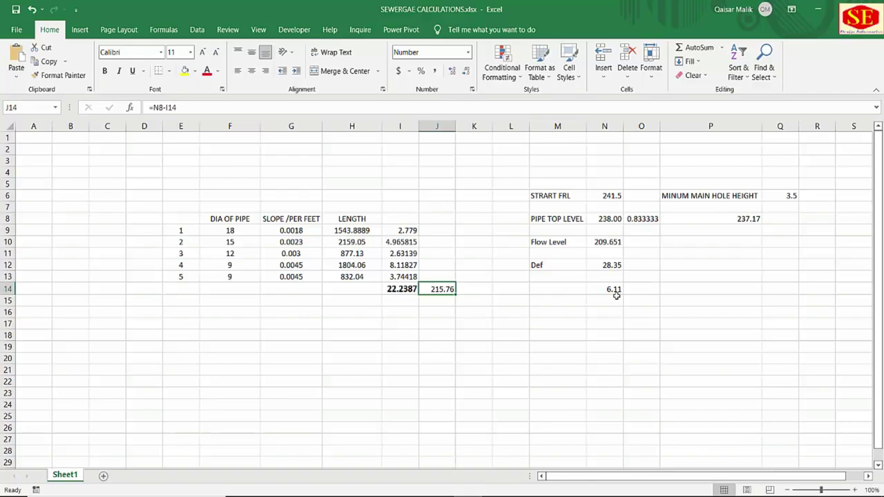
{"action": "key", "text": "alt+Tab"}
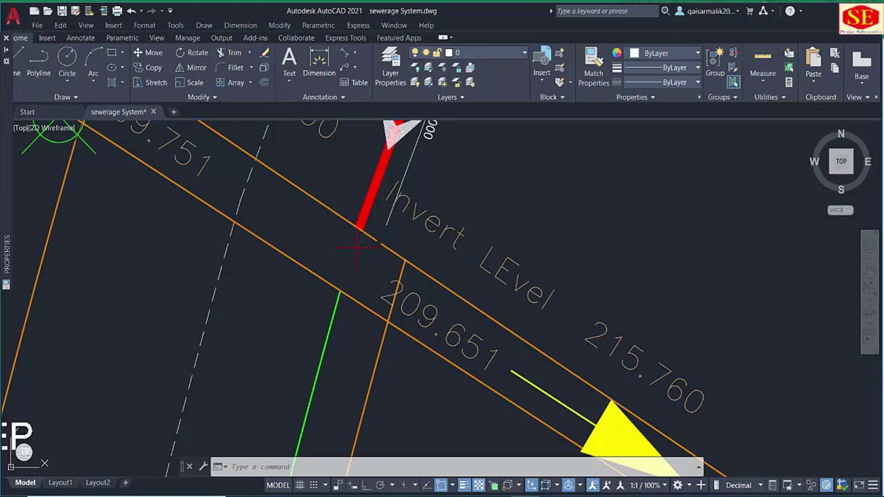
{"action": "scroll", "coordinate": [357, 247], "scroll_direction": "down", "scroll_amount": 4}
{"action": "scroll", "coordinate": [423, 250], "scroll_direction": "down", "scroll_amount": 3}
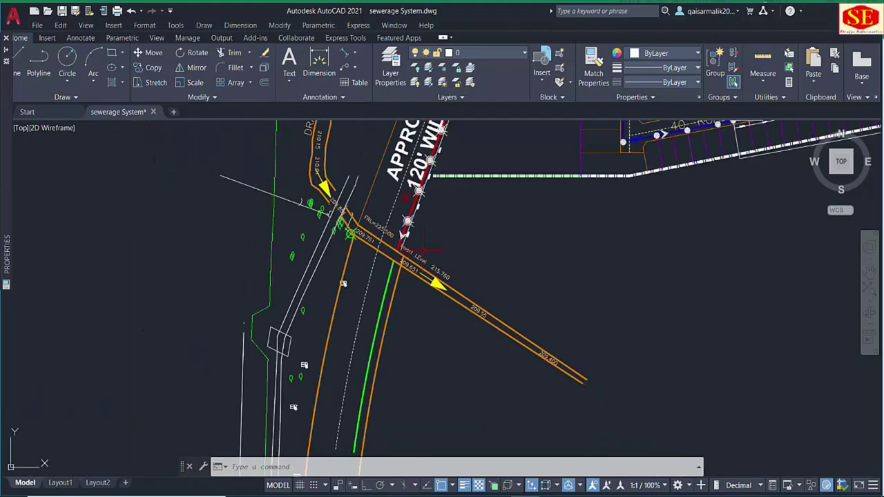
{"action": "scroll", "coordinate": [442, 266], "scroll_direction": "up", "scroll_amount": 4}
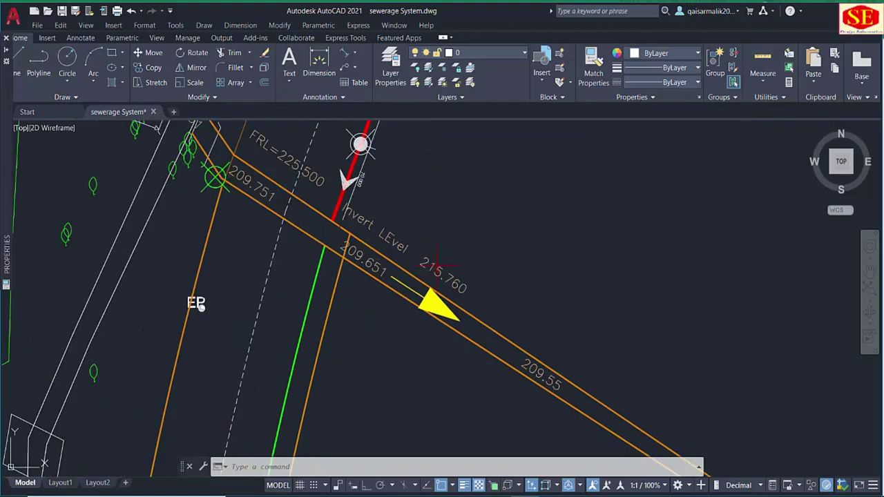
{"action": "middle_click_drag", "start_coordinate": [363, 145], "coordinate": [357, 277]}
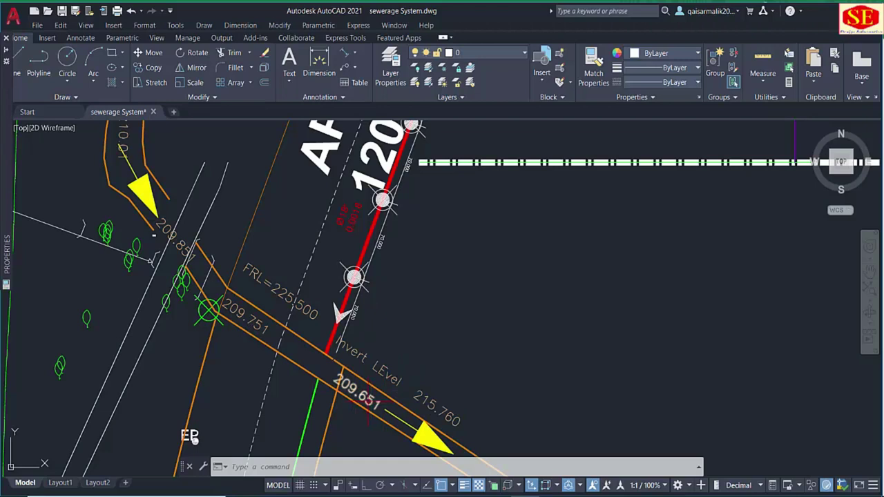
Examine the red 18" sewer at slope 0.0018 from the drain outfall upstream along the approach road to its 15" branch.
{"action": "scroll", "coordinate": [361, 390], "scroll_direction": "up", "scroll_amount": 2}
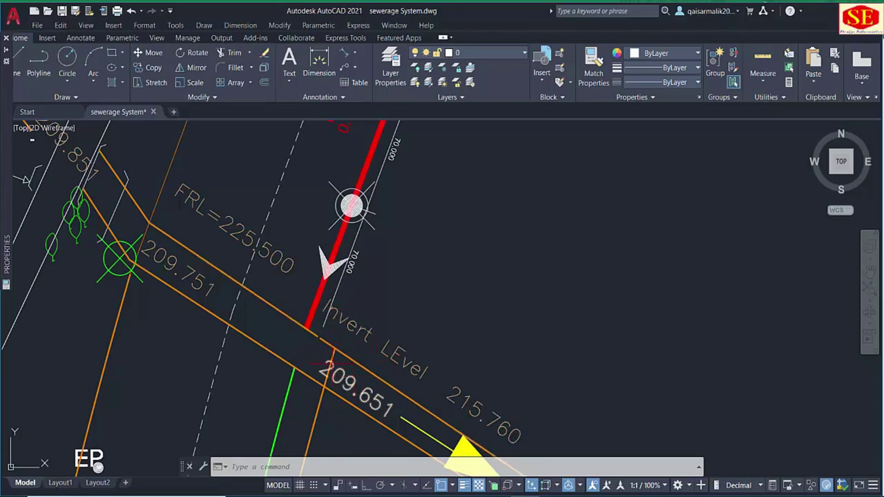
{"action": "scroll", "coordinate": [342, 300], "scroll_direction": "down", "scroll_amount": 2}
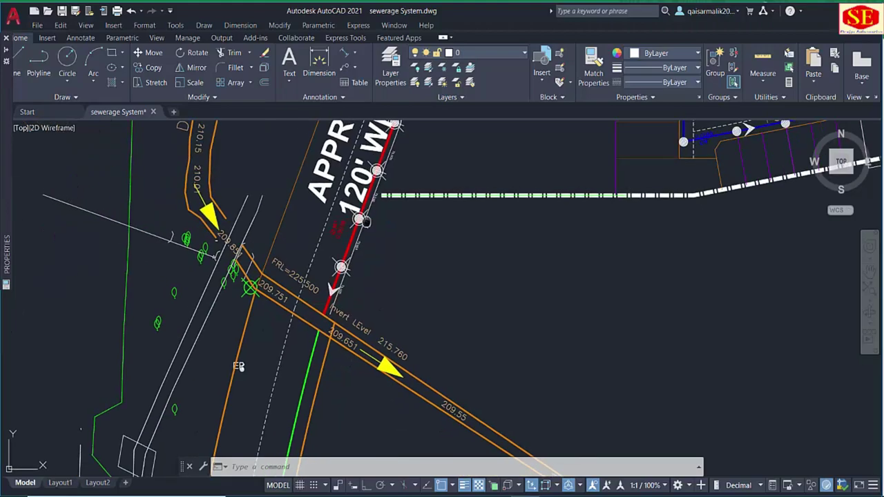
{"action": "middle_click_drag", "start_coordinate": [337, 229], "coordinate": [245, 363]}
{"action": "scroll", "coordinate": [244, 363], "scroll_direction": "up", "scroll_amount": 3}
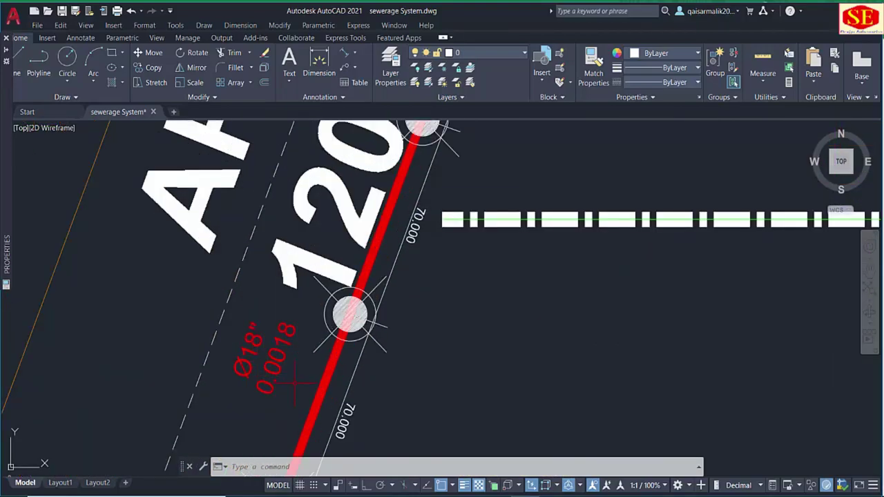
{"action": "scroll", "coordinate": [294, 383], "scroll_direction": "down", "scroll_amount": 5}
{"action": "scroll", "coordinate": [263, 315], "scroll_direction": "up", "scroll_amount": 5}
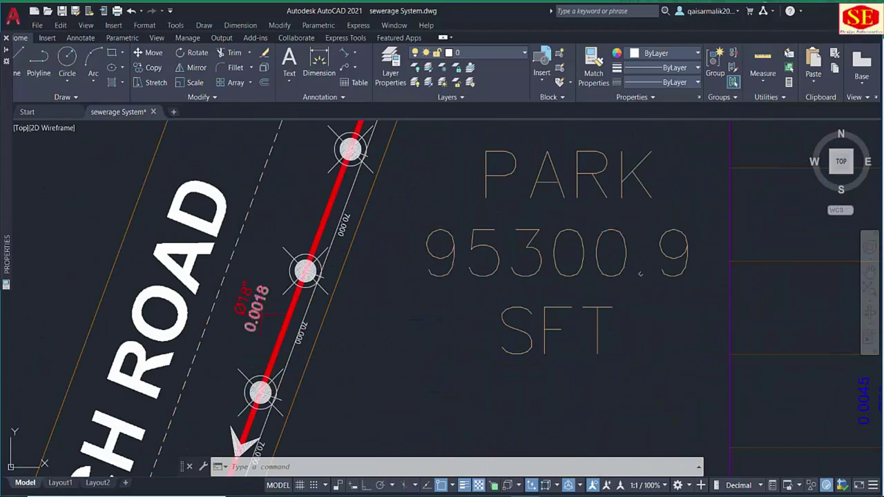
{"action": "scroll", "coordinate": [260, 314], "scroll_direction": "down", "scroll_amount": 5}
{"action": "middle_click_drag", "start_coordinate": [445, 137], "coordinate": [252, 452]}
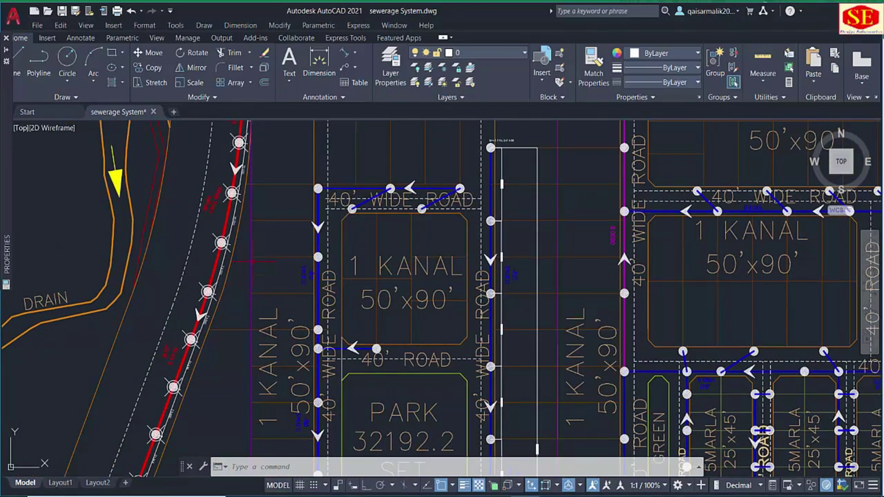
{"action": "scroll", "coordinate": [252, 261], "scroll_direction": "down", "scroll_amount": 3}
{"action": "scroll", "coordinate": [165, 373], "scroll_direction": "up", "scroll_amount": 5}
{"action": "middle_click_drag", "start_coordinate": [197, 218], "coordinate": [150, 444]}
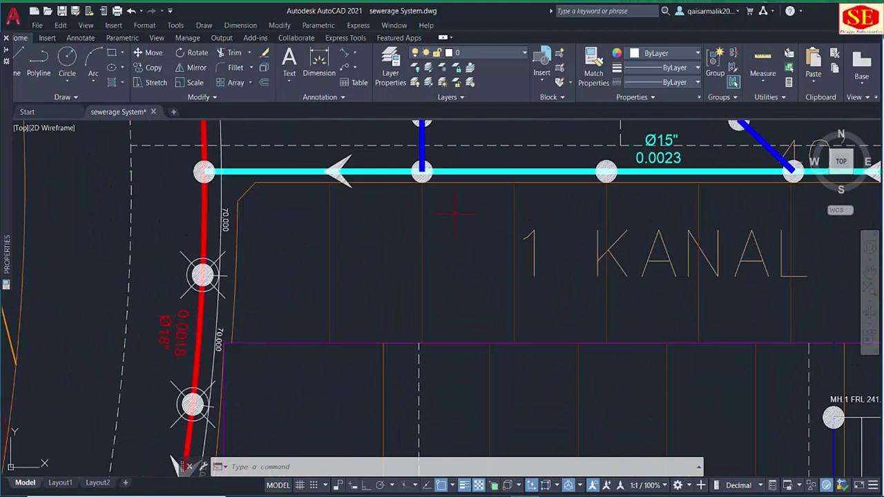
Examine the 15" sewer at slope 0.0023 and its connecting lines, returning to the invert level label at the outfall.
{"action": "middle_click_drag", "start_coordinate": [455, 214], "coordinate": [270, 277]}
{"action": "scroll", "coordinate": [489, 220], "scroll_direction": "up", "scroll_amount": 1}
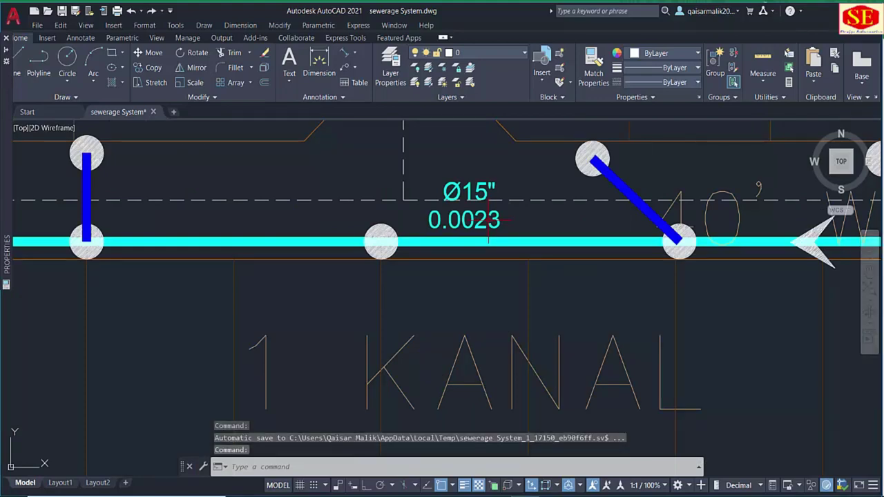
{"action": "scroll", "coordinate": [488, 220], "scroll_direction": "down", "scroll_amount": 3}
{"action": "middle_click_drag", "start_coordinate": [487, 220], "coordinate": [379, 267]}
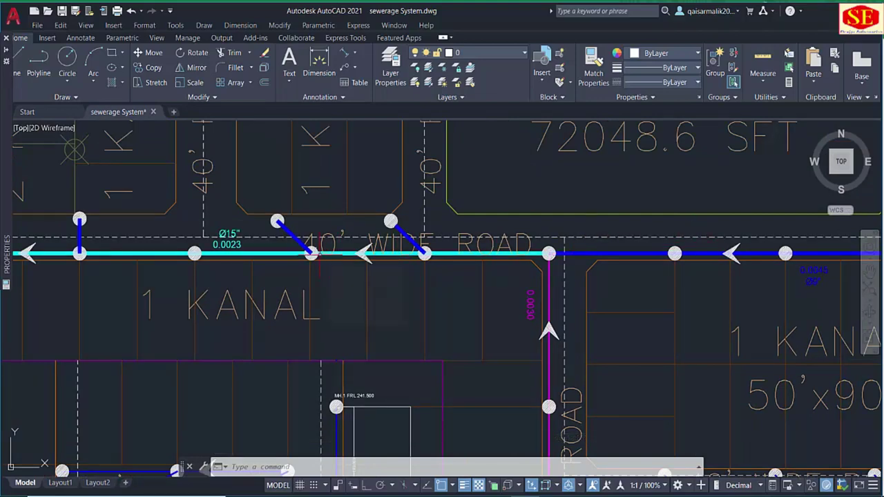
{"action": "mouse_move", "coordinate": [153, 261]}
{"action": "middle_mouse_down"}
{"action": "mouse_move", "coordinate": [365, 276]}
{"action": "mouse_move", "coordinate": [364, 149]}
{"action": "middle_mouse_up"}
{"action": "scroll", "coordinate": [153, 252], "scroll_direction": "down", "scroll_amount": 4}
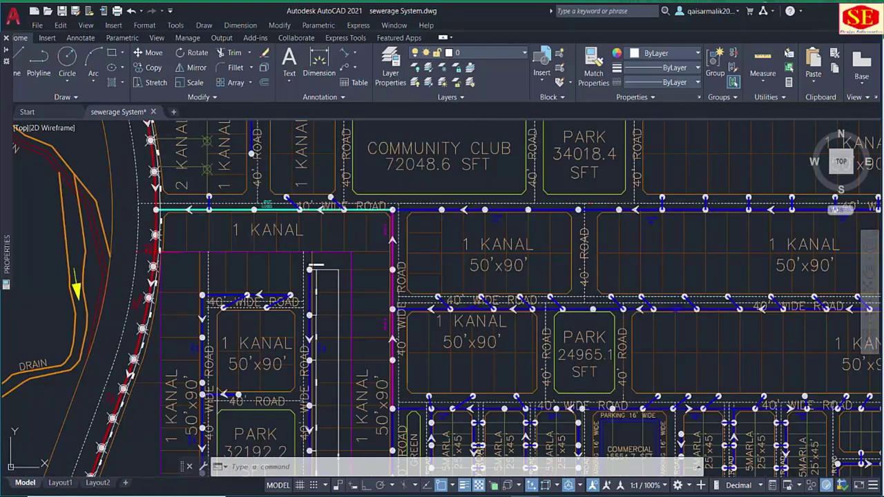
{"action": "scroll", "coordinate": [176, 302], "scroll_direction": "down", "scroll_amount": 5}
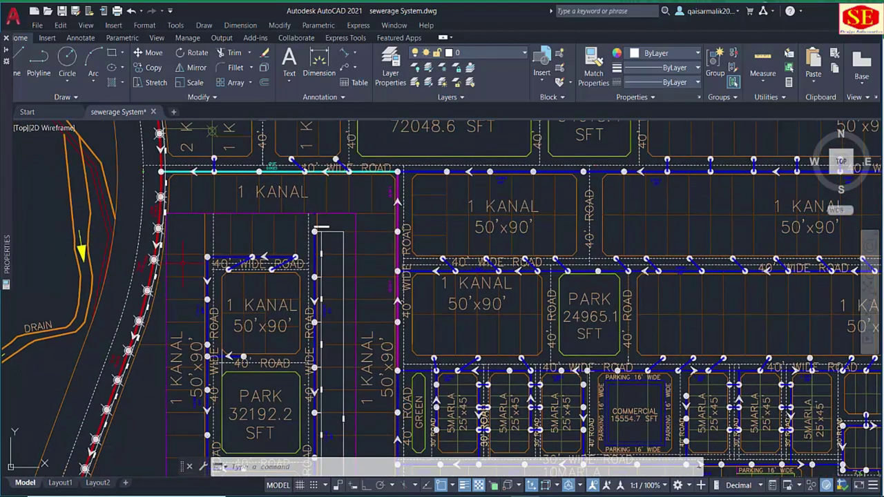
{"action": "scroll", "coordinate": [133, 408], "scroll_direction": "up", "scroll_amount": 7}
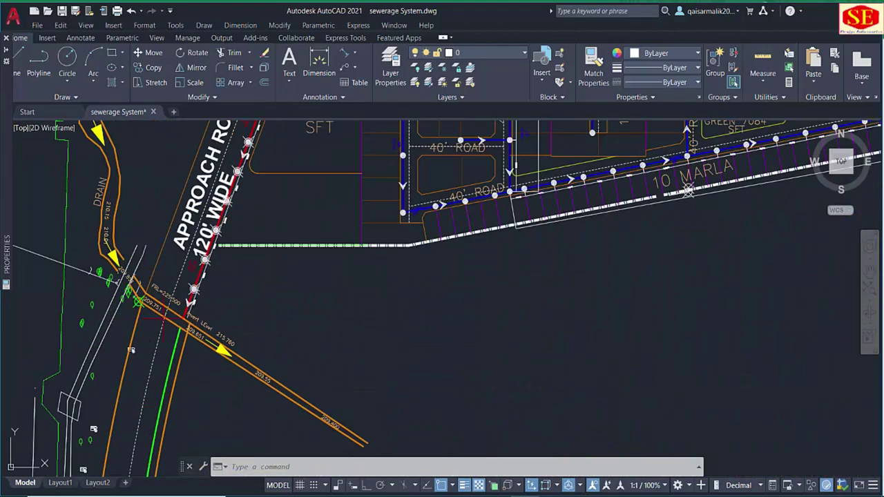
{"action": "scroll", "coordinate": [202, 319], "scroll_direction": "up", "scroll_amount": 2}
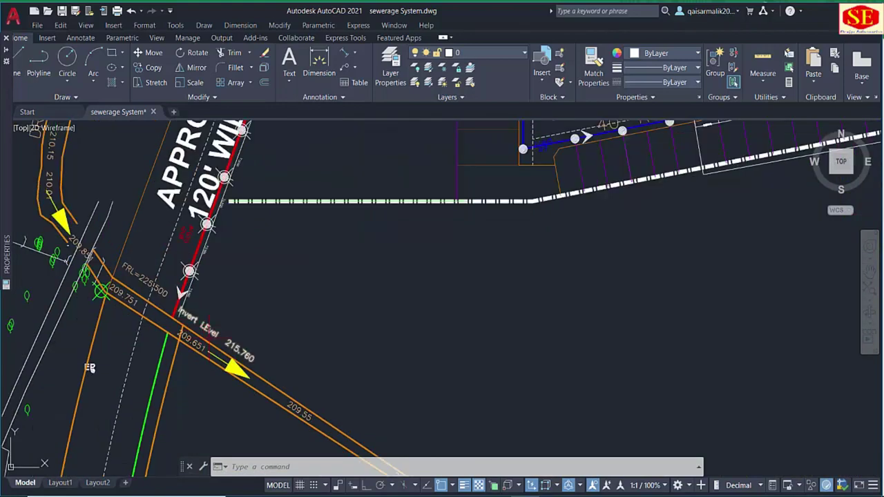
Switch to Excel, check the total fall in I14, and return to the AutoCAD drawing.
{"action": "key", "text": "alt+Tab"}
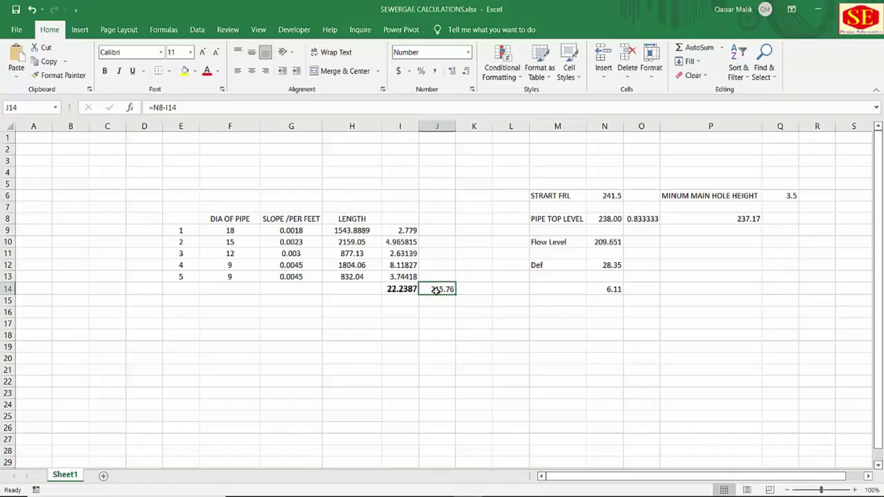
{"action": "left_click", "coordinate": [403, 289]}
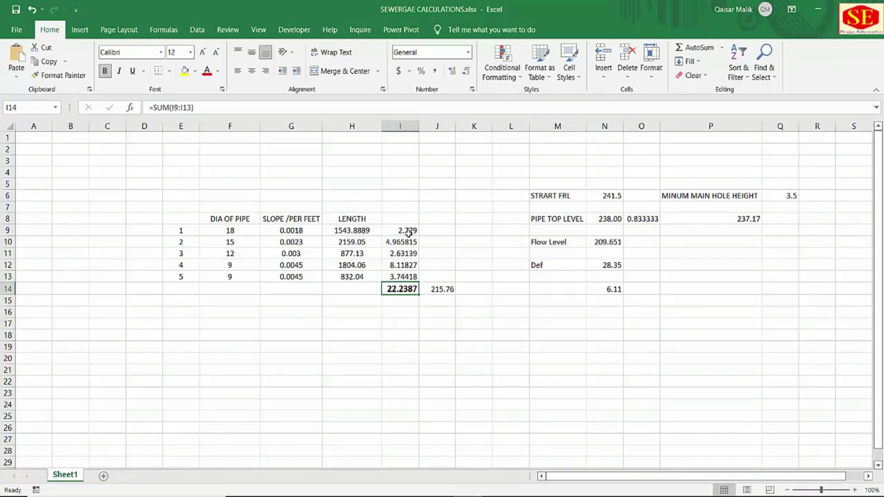
{"action": "left_click", "coordinate": [500, 494]}
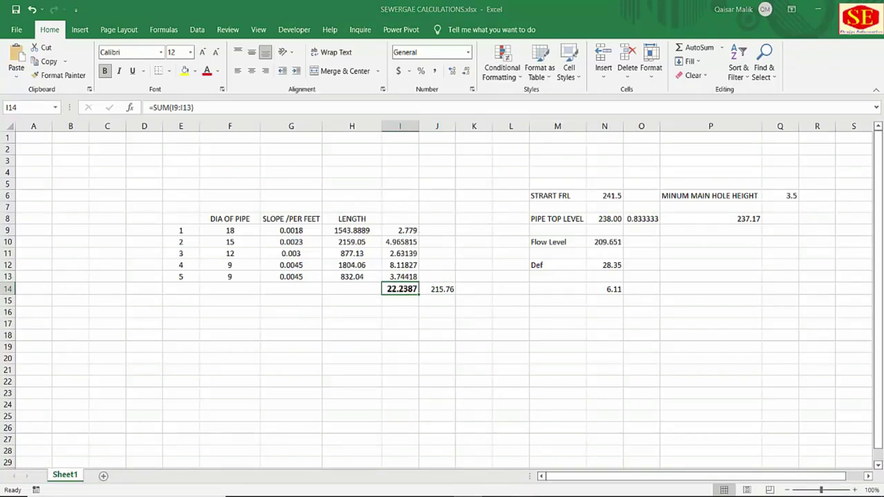
Copy the FRL 241.500 text at manhole MH.1 to a second line directly beneath it.
{"action": "scroll", "coordinate": [339, 260], "scroll_direction": "down", "scroll_amount": 3}
{"action": "middle_click_drag", "start_coordinate": [399, 221], "coordinate": [350, 337]}
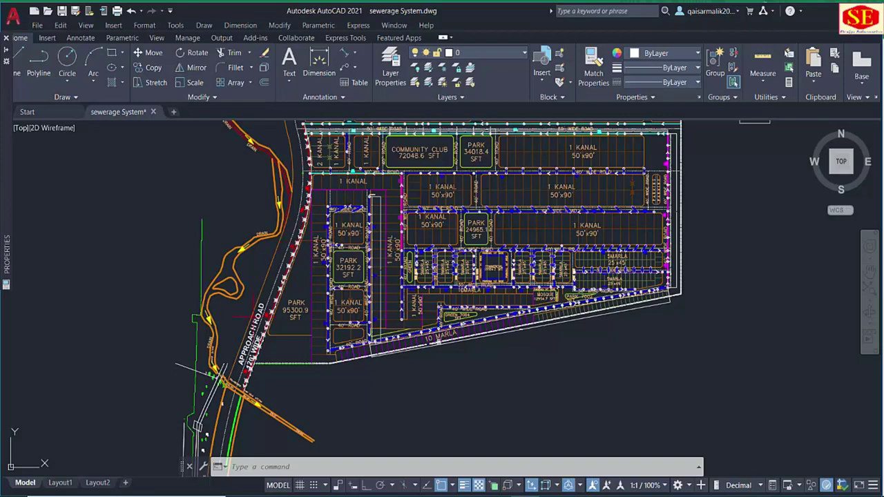
{"action": "scroll", "coordinate": [377, 197], "scroll_direction": "up", "scroll_amount": 5}
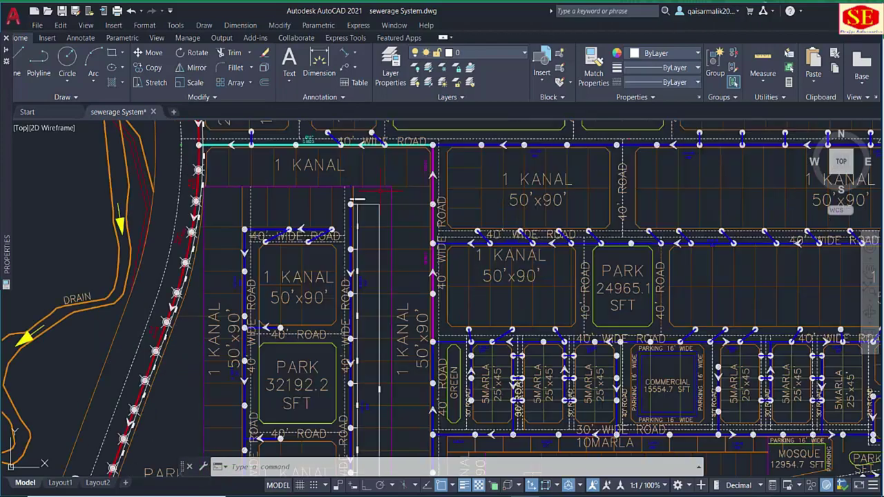
{"action": "scroll", "coordinate": [341, 206], "scroll_direction": "up", "scroll_amount": 2}
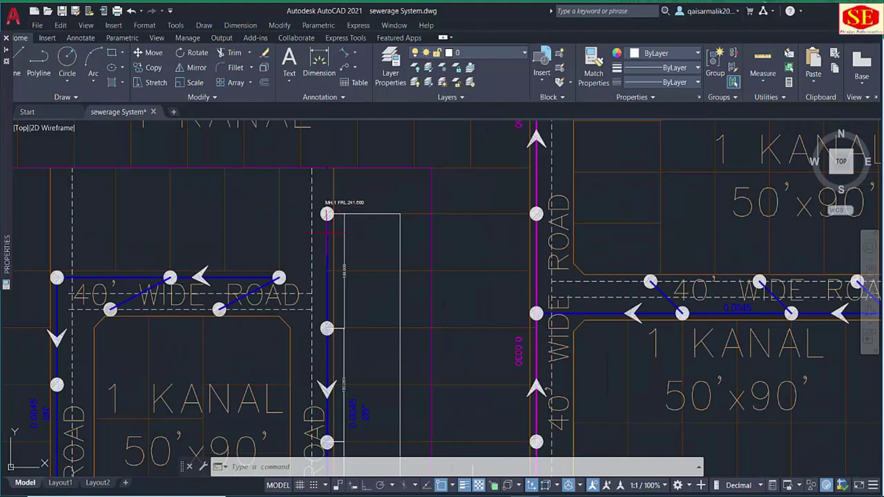
{"action": "scroll", "coordinate": [347, 216], "scroll_direction": "up", "scroll_amount": 2}
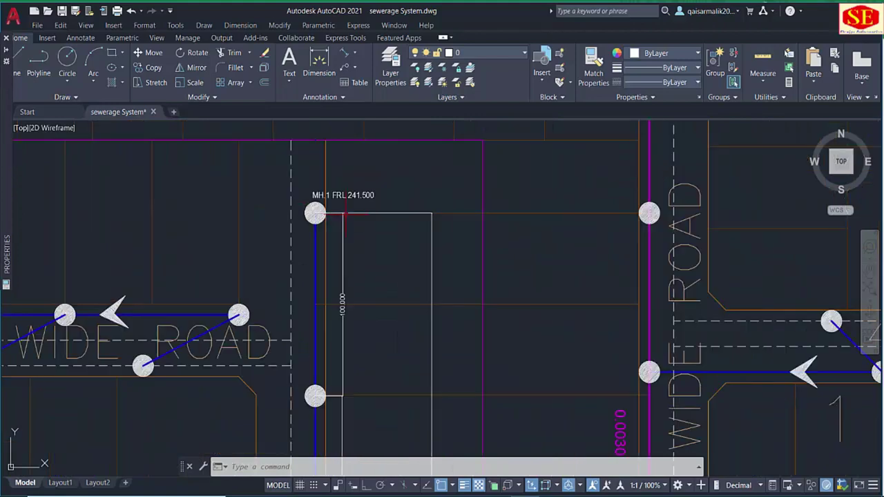
{"action": "scroll", "coordinate": [350, 201], "scroll_direction": "up", "scroll_amount": 2}
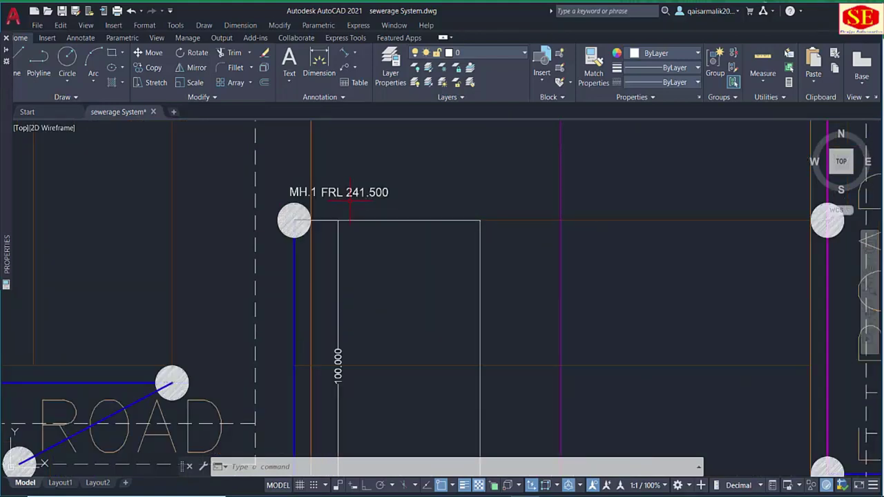
{"action": "type", "text": "co"}
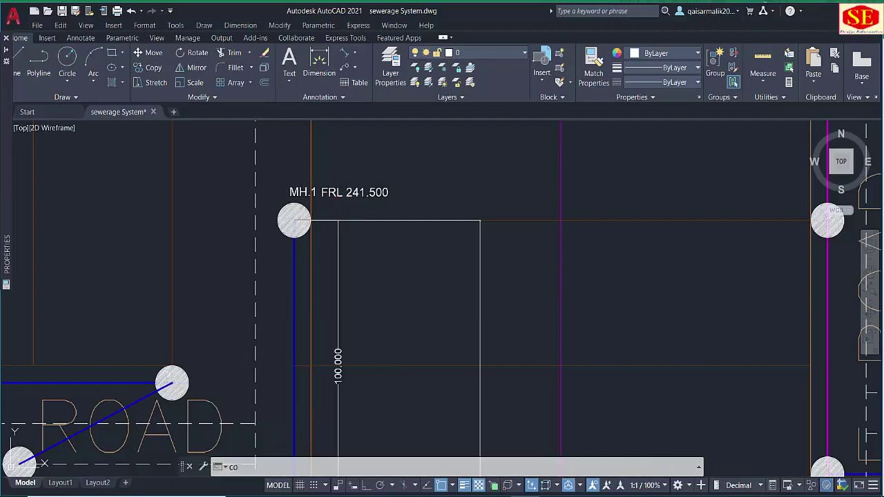
{"action": "key", "text": "Return"}
{"action": "left_click", "coordinate": [330, 193]}
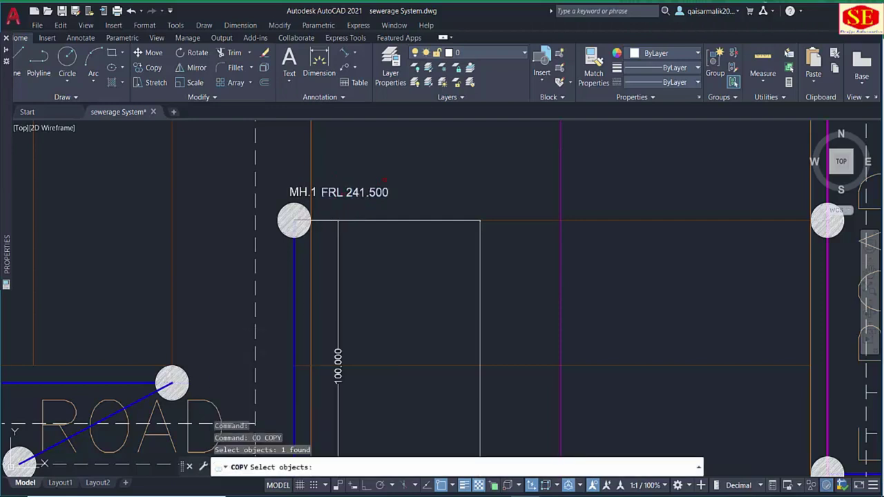
{"action": "key", "text": "Return"}
{"action": "left_click", "coordinate": [418, 154]}
{"action": "left_click", "coordinate": [419, 172]}
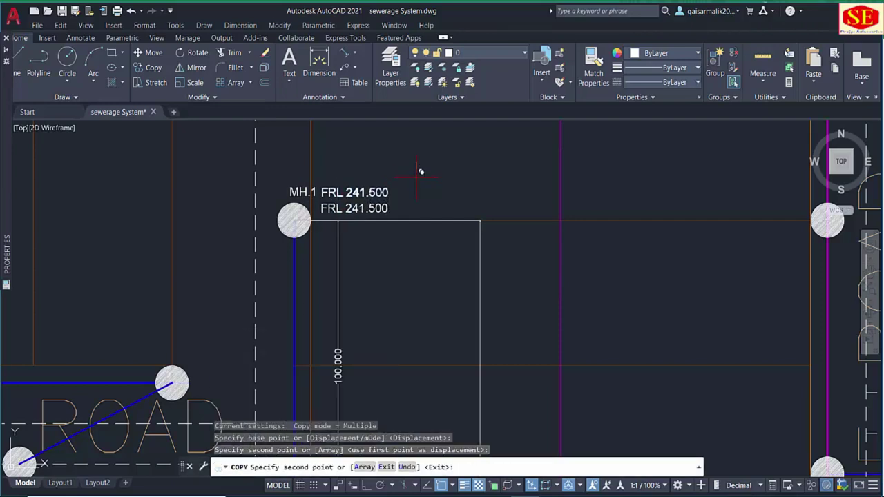
{"action": "key", "text": "Escape"}
Change the copied text at MH.1 to "IL= 238.000", taking the pipe top level from N8 in Excel.
{"action": "double_click", "coordinate": [355, 208]}
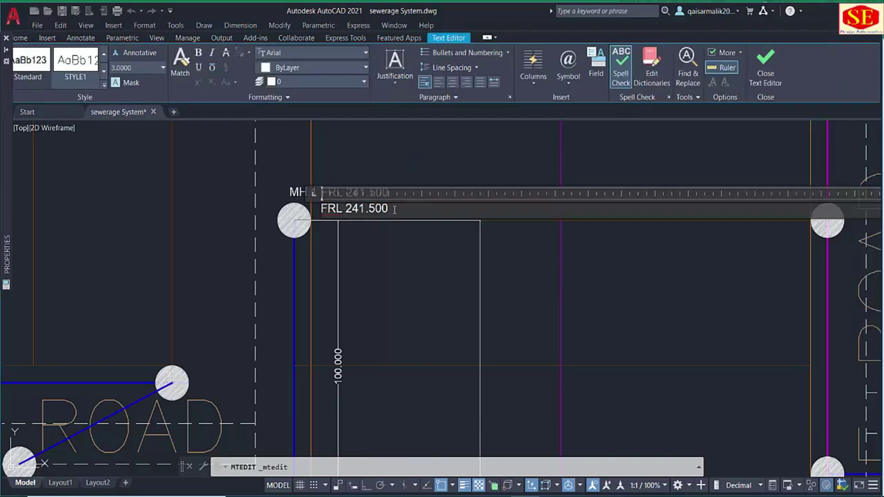
{"action": "key", "text": "Delete"}
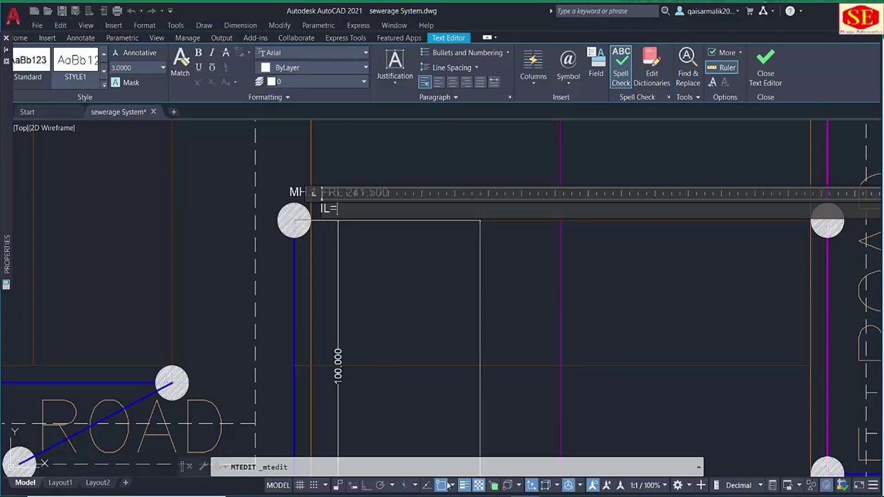
{"action": "left_click", "coordinate": [467, 496]}
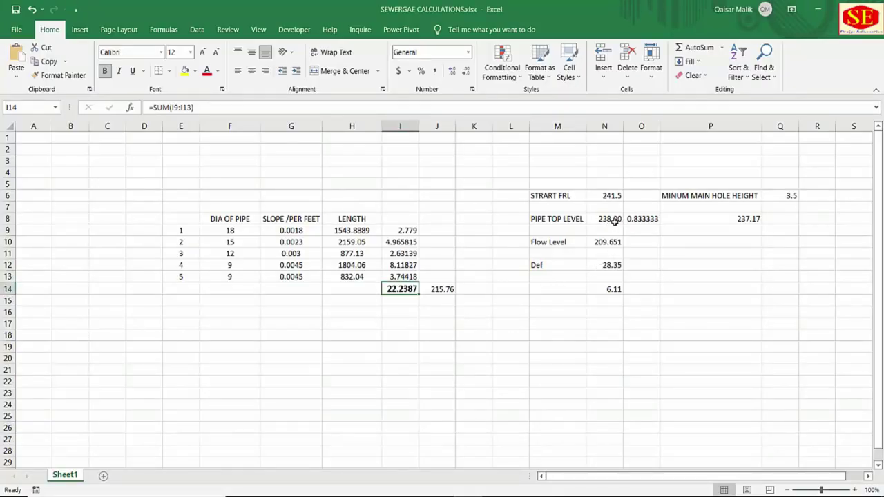
{"action": "left_click", "coordinate": [515, 488]}
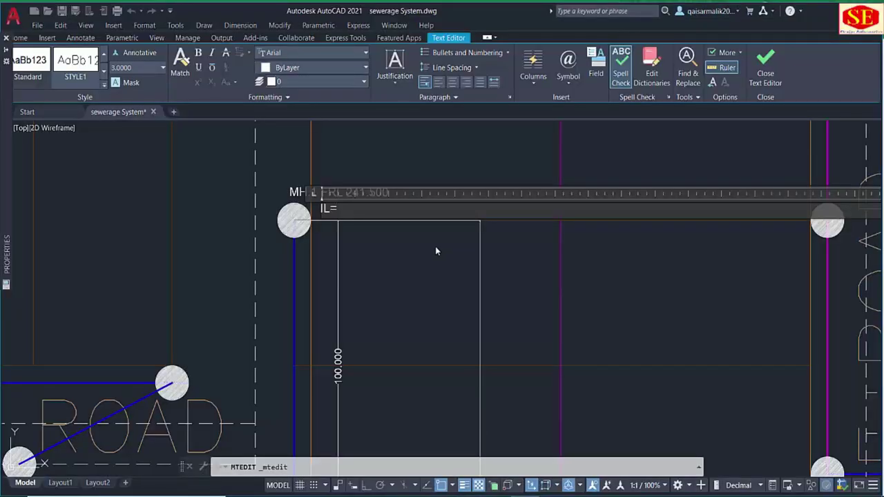
{"action": "type", "text": "238.000"}
{"action": "left_click", "coordinate": [424, 273]}
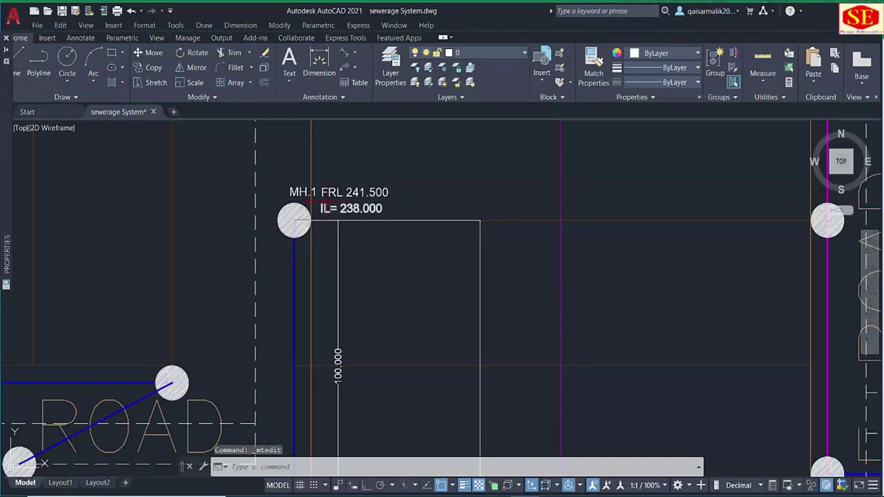
{"action": "key", "text": "Escape"}
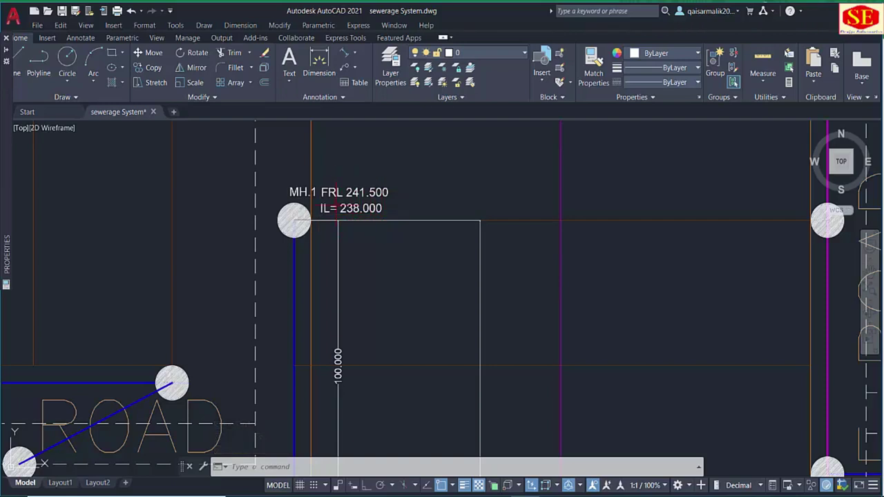
Review the 9" sewer running down from MH.1, check N14 in Excel, and return to the AutoCAD drawing.
{"action": "scroll", "coordinate": [359, 190], "scroll_direction": "down", "scroll_amount": 5}
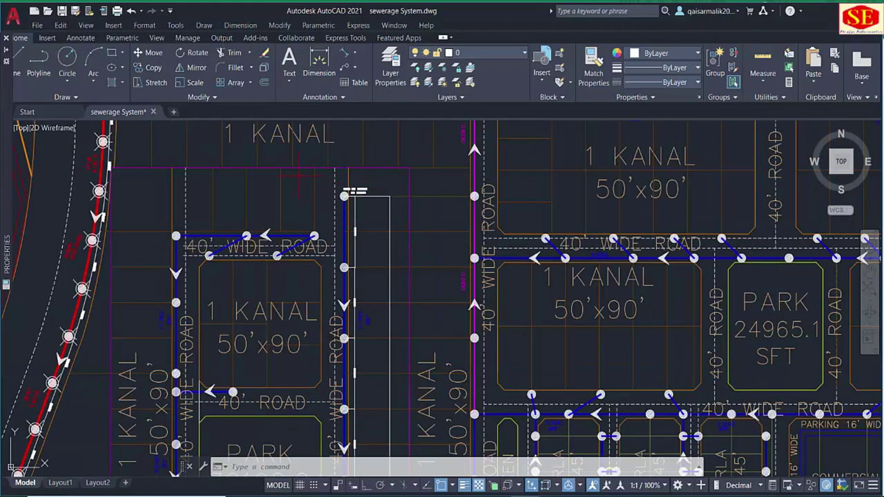
{"action": "scroll", "coordinate": [366, 195], "scroll_direction": "up", "scroll_amount": 2}
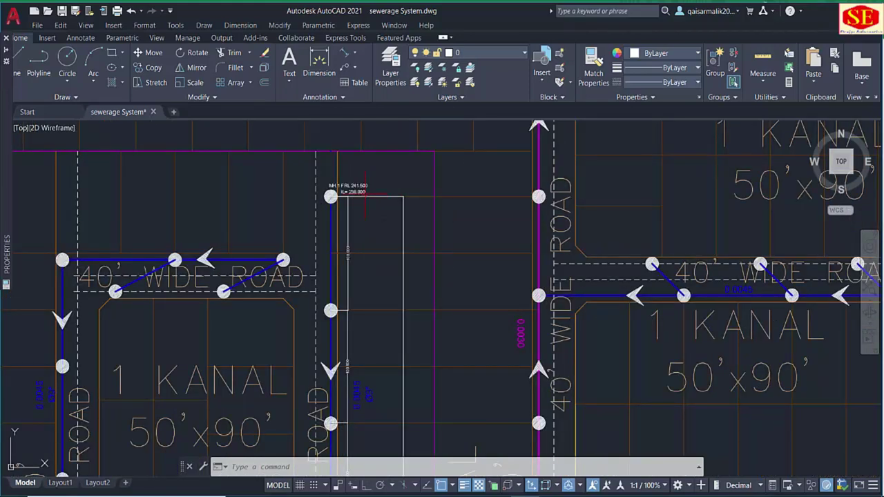
{"action": "middle_click_drag", "start_coordinate": [356, 349], "coordinate": [351, 203]}
{"action": "middle_click_drag", "start_coordinate": [353, 297], "coordinate": [342, 150]}
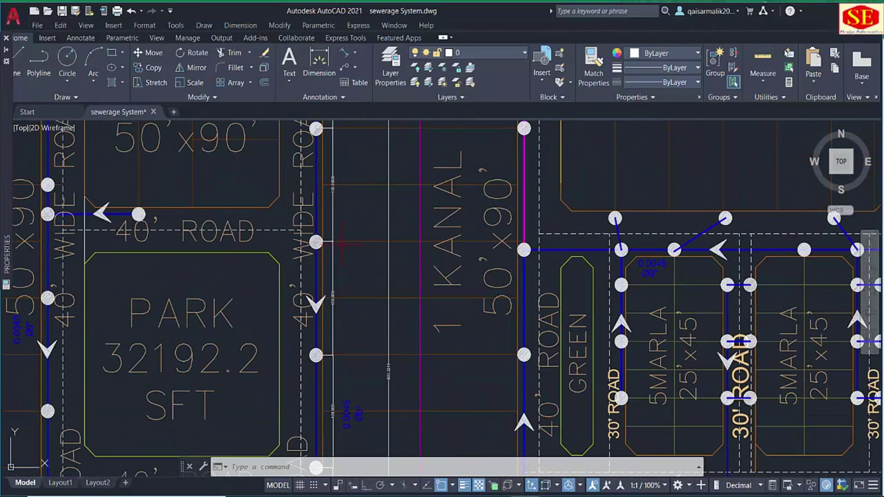
{"action": "left_click", "coordinate": [487, 496]}
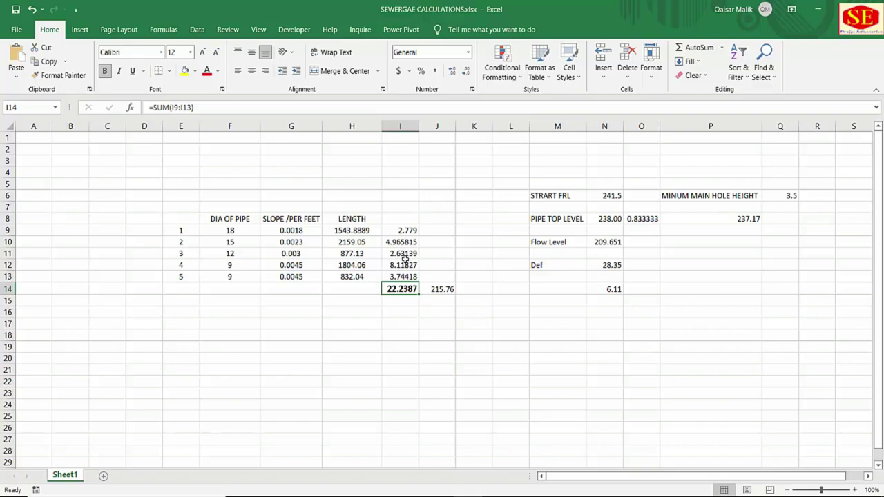
{"action": "left_click", "coordinate": [606, 290]}
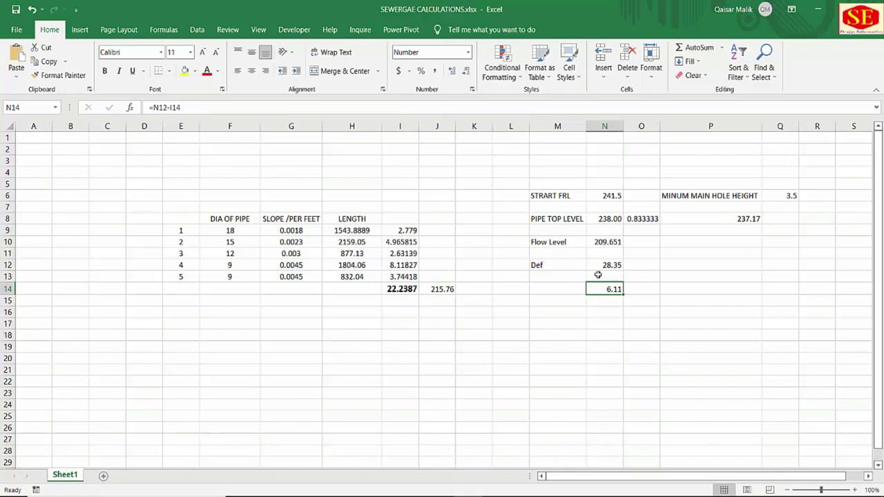
{"action": "key", "text": "alt+Tab"}
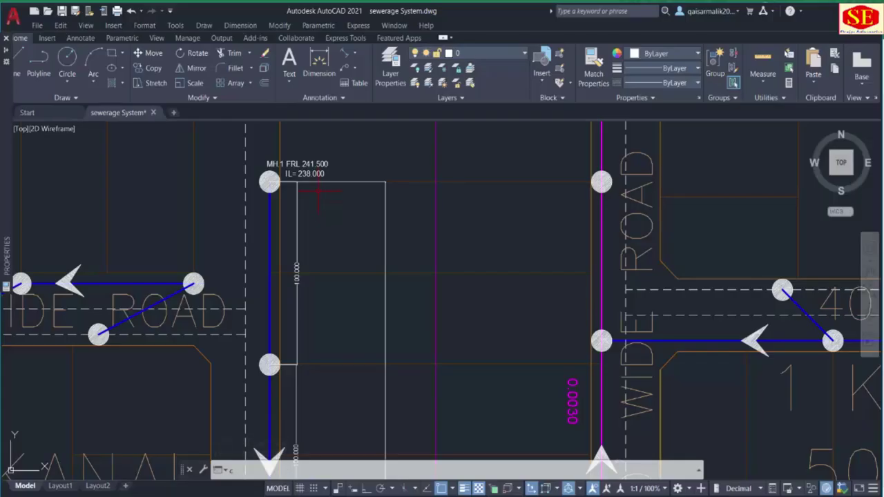
Copy the three MH.1 label texts (MH.1, FRL 241.500 and IL= 238.000) to the next manhole down the 9" sewer.
{"action": "type", "text": "co"}
{"action": "key", "text": "Return"}
{"action": "scroll", "coordinate": [288, 161], "scroll_direction": "up", "scroll_amount": 4}
{"action": "left_click", "coordinate": [253, 160]}
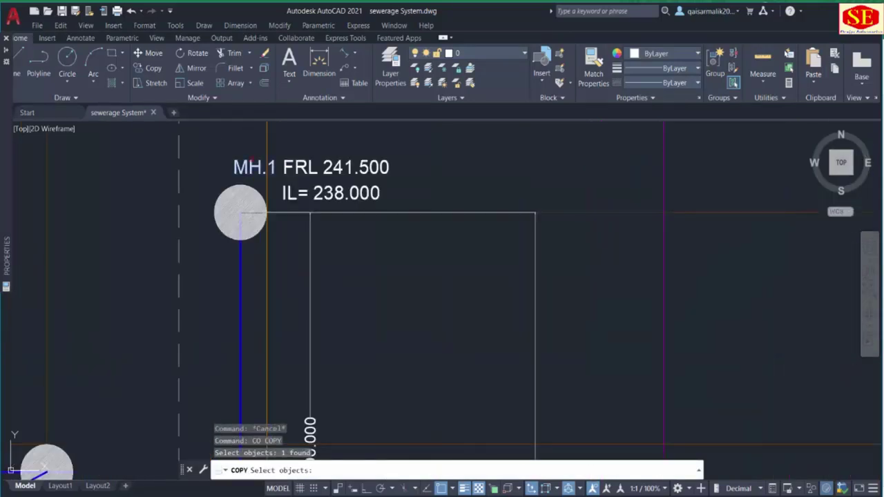
{"action": "left_click", "coordinate": [310, 168]}
{"action": "left_click", "coordinate": [339, 193]}
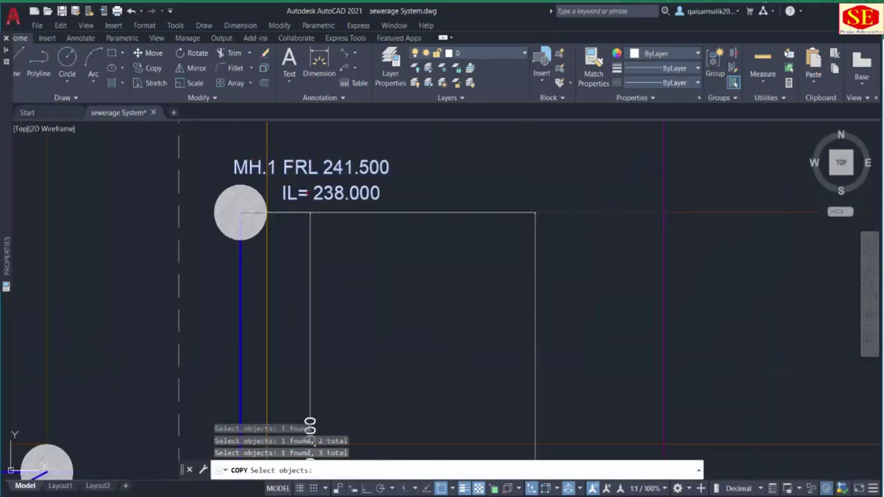
{"action": "scroll", "coordinate": [412, 174], "scroll_direction": "down", "scroll_amount": 2}
{"action": "key", "text": "Return"}
{"action": "left_click", "coordinate": [408, 163]}
{"action": "middle_click_drag", "start_coordinate": [415, 294], "coordinate": [412, 195]}
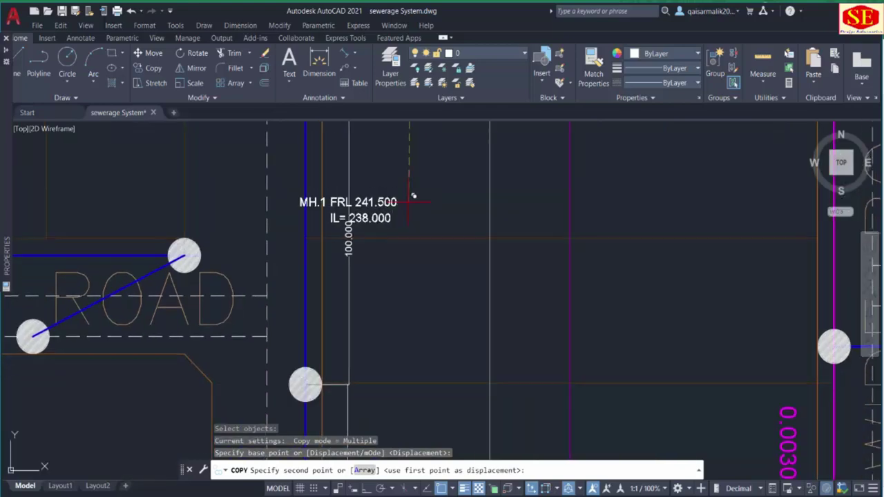
{"action": "mouse_move", "coordinate": [397, 347]}
{"action": "middle_mouse_down"}
{"action": "mouse_move", "coordinate": [411, 281]}
{"action": "mouse_move", "coordinate": [446, 331]}
{"action": "middle_mouse_up"}
{"action": "scroll", "coordinate": [448, 287], "scroll_direction": "down", "scroll_amount": 1}
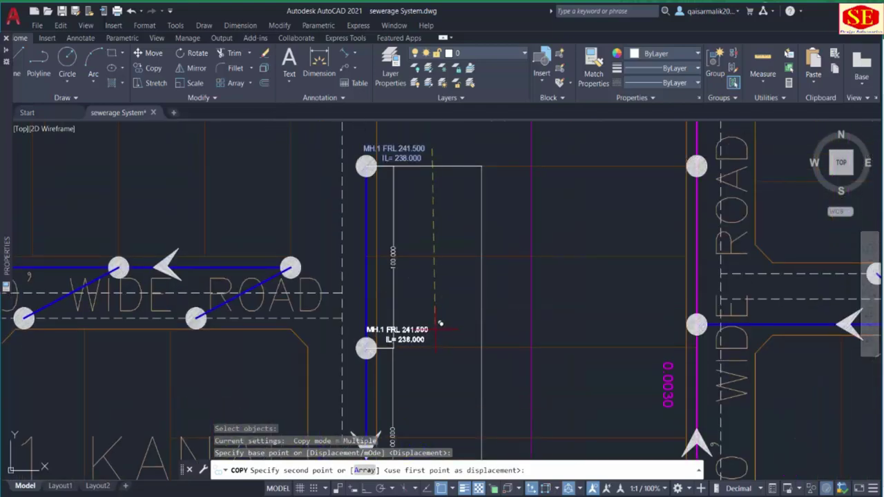
{"action": "left_click", "coordinate": [442, 324]}
{"action": "key", "text": "Escape"}
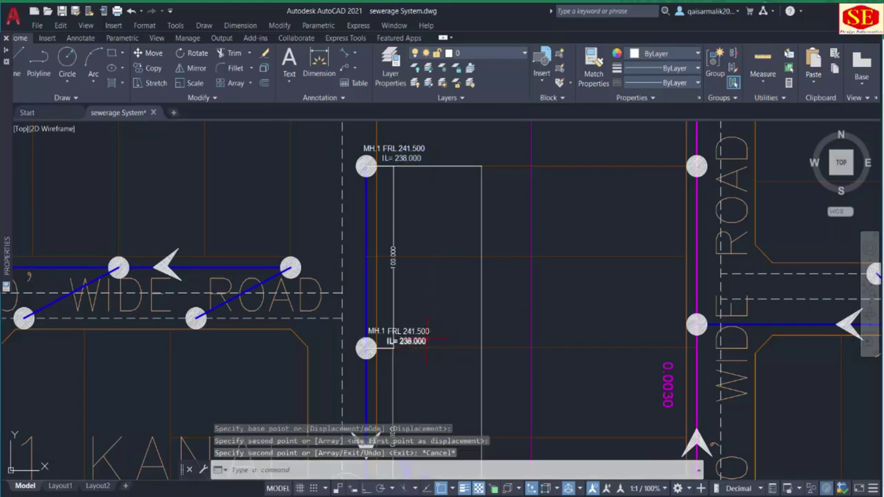
Change the copied labels at the second manhole to "MH.2" and "FRL 241.490".
{"action": "scroll", "coordinate": [399, 340], "scroll_direction": "up", "scroll_amount": 4}
{"action": "double_click", "coordinate": [369, 318]}
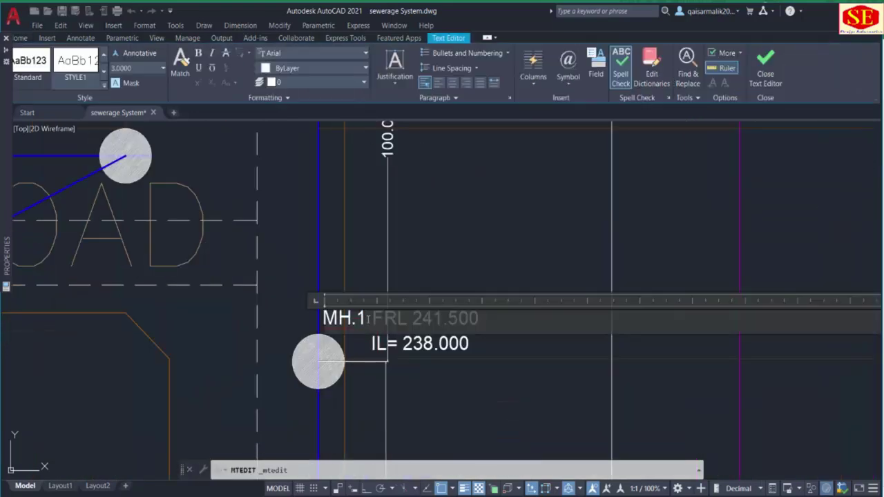
{"action": "left_click", "coordinate": [413, 369]}
{"action": "double_click", "coordinate": [472, 322]}
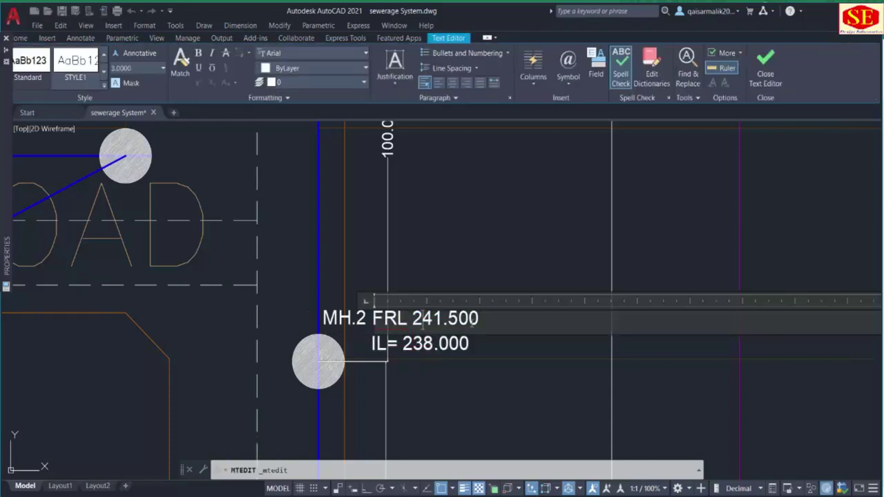
{"action": "key", "text": "BackSpace"}
{"action": "key", "text": "BackSpace"}
{"action": "key", "text": "BackSpace"}
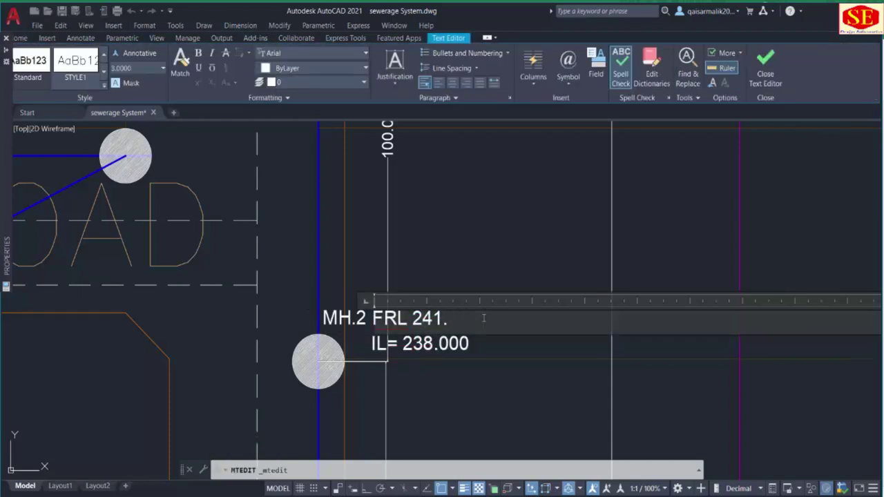
{"action": "left_click", "coordinate": [479, 370]}
Review the level labels at MH.1 and MH.2 and the dimensioned sewer run between them.
{"action": "middle_click_drag", "start_coordinate": [421, 259], "coordinate": [418, 470]}
{"action": "middle_click_drag", "start_coordinate": [444, 129], "coordinate": [443, 275]}
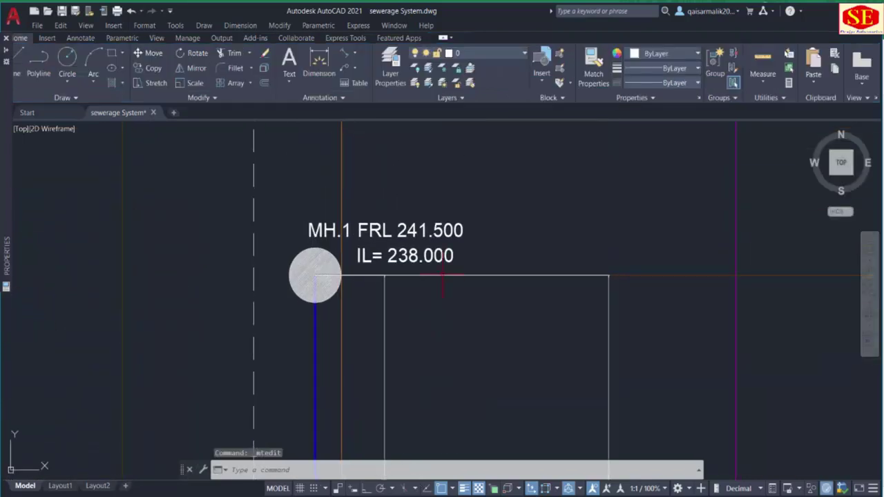
{"action": "middle_click_drag", "start_coordinate": [430, 446], "coordinate": [435, 203]}
{"action": "middle_click_drag", "start_coordinate": [417, 347], "coordinate": [418, 237]}
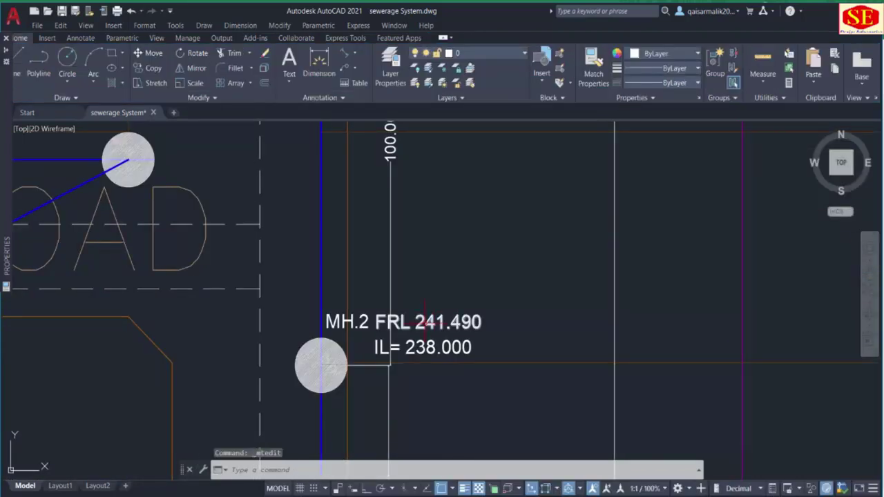
{"action": "middle_click_drag", "start_coordinate": [489, 338], "coordinate": [487, 279]}
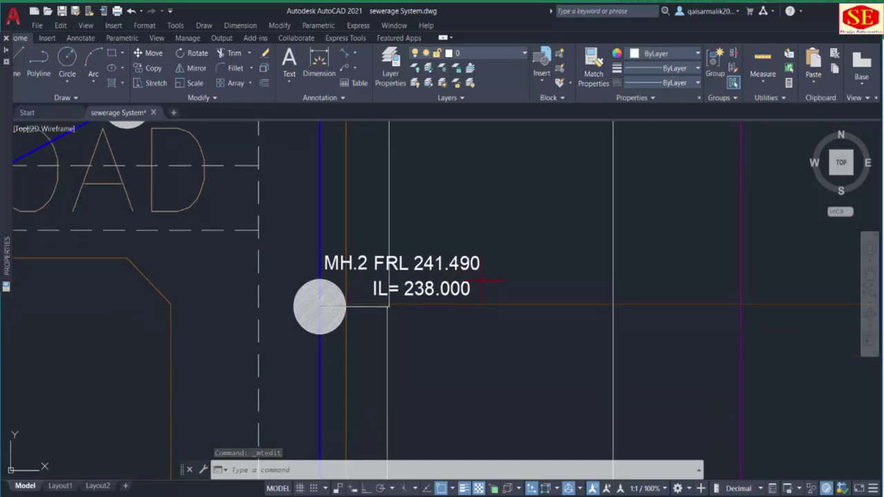
{"action": "scroll", "coordinate": [458, 298], "scroll_direction": "up", "scroll_amount": 2}
{"action": "scroll", "coordinate": [416, 296], "scroll_direction": "down", "scroll_amount": 4}
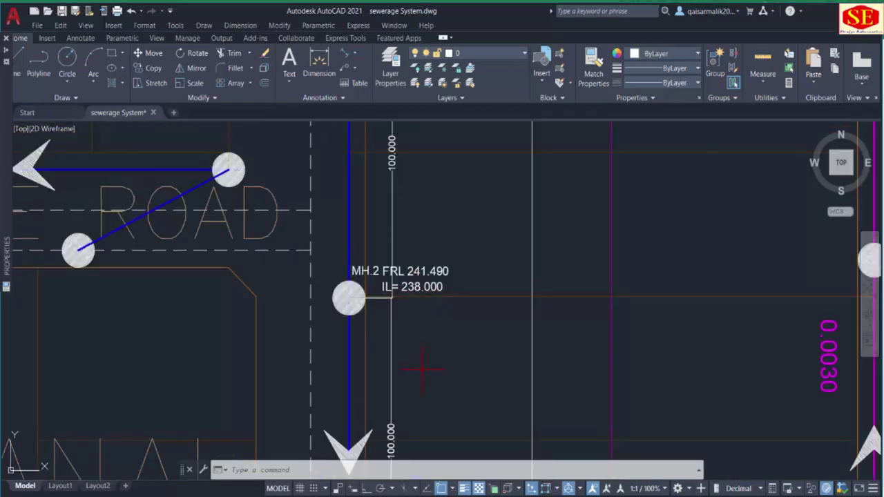
{"action": "middle_click_drag", "start_coordinate": [421, 367], "coordinate": [423, 310]}
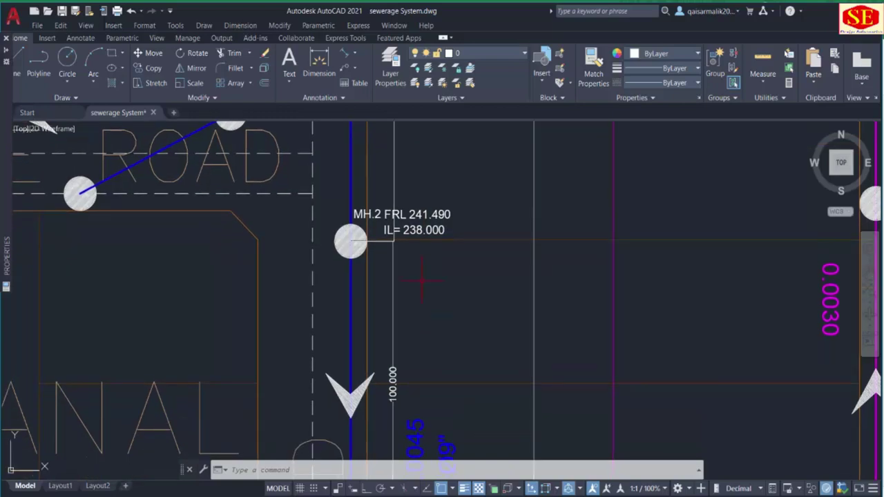
{"action": "middle_click_drag", "start_coordinate": [421, 235], "coordinate": [424, 354]}
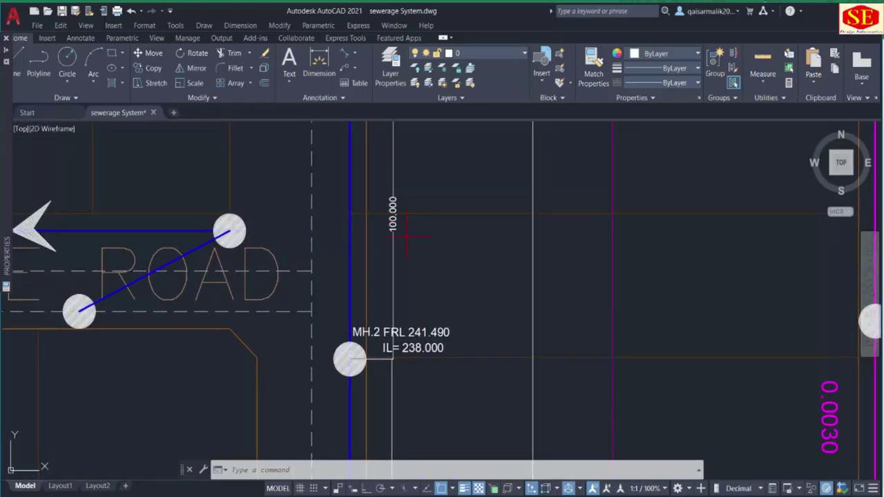
{"action": "middle_click_drag", "start_coordinate": [413, 289], "coordinate": [406, 382]}
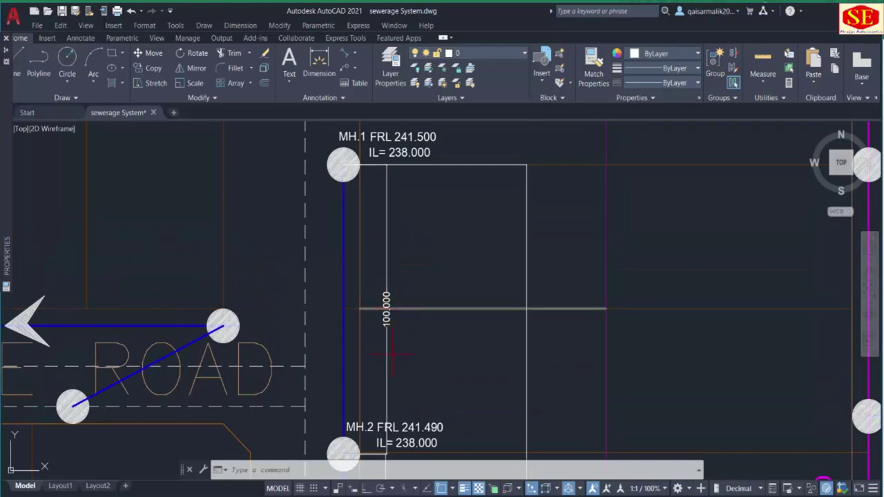
{"action": "middle_click_drag", "start_coordinate": [393, 351], "coordinate": [427, 128]}
{"action": "middle_click_drag", "start_coordinate": [445, 399], "coordinate": [446, 307]}
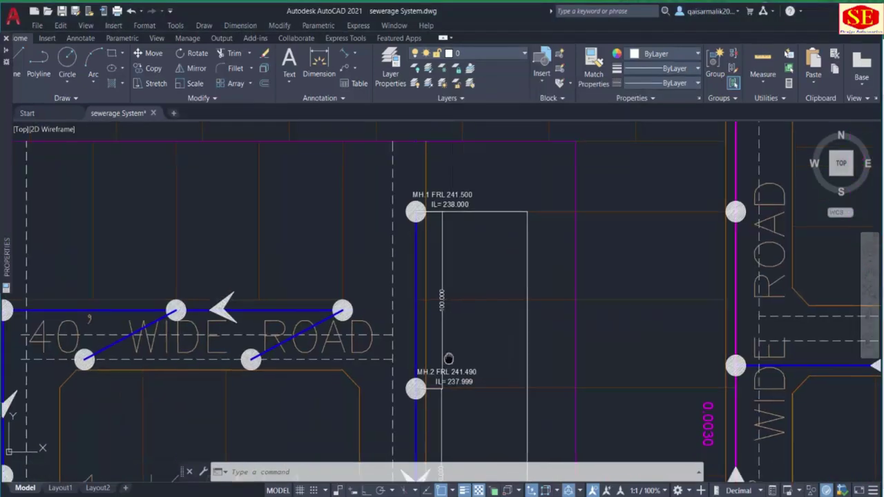
Switch to Calculator and multiply the 9" sewer slope 0.0045 by the 100 run length between MH.1 and MH.2.
{"action": "middle_click_drag", "start_coordinate": [442, 387], "coordinate": [442, 241]}
{"action": "key", "text": "alt+Tab"}
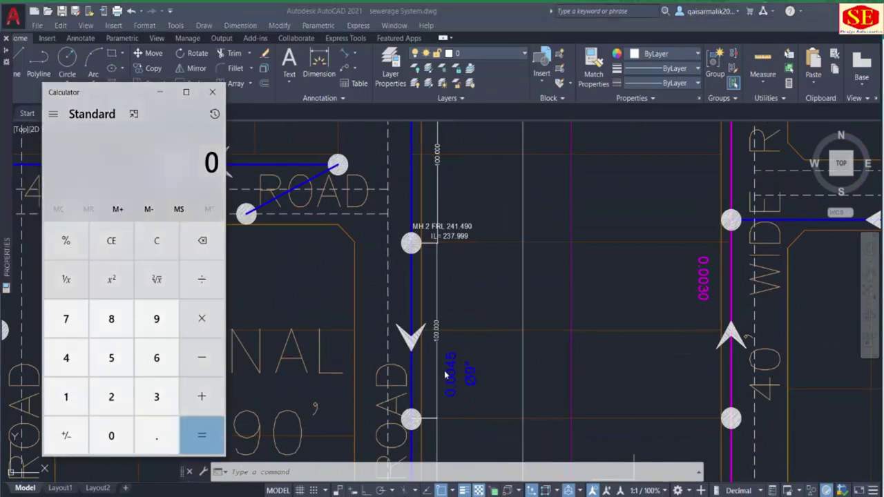
{"action": "left_click", "coordinate": [103, 439]}
{"action": "left_click", "coordinate": [155, 436]}
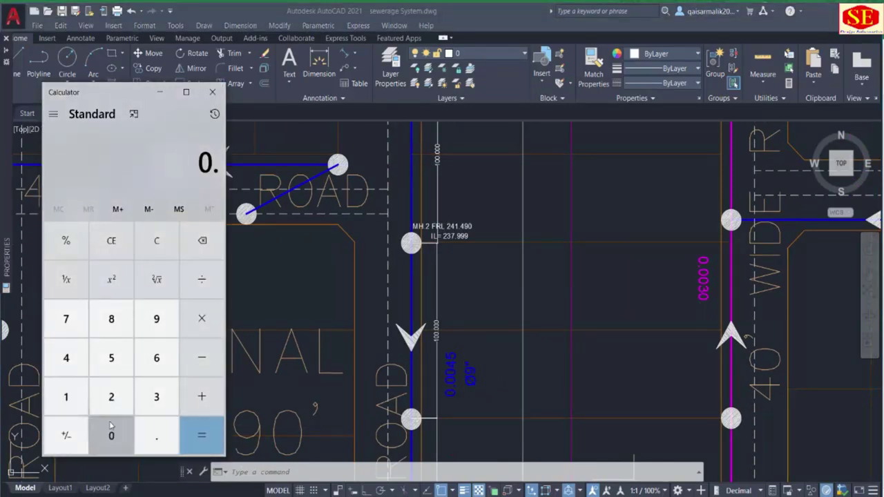
{"action": "left_click", "coordinate": [111, 436]}
{"action": "left_click", "coordinate": [110, 435]}
{"action": "left_click", "coordinate": [69, 362]}
{"action": "left_click", "coordinate": [111, 358]}
{"action": "left_click", "coordinate": [201, 318]}
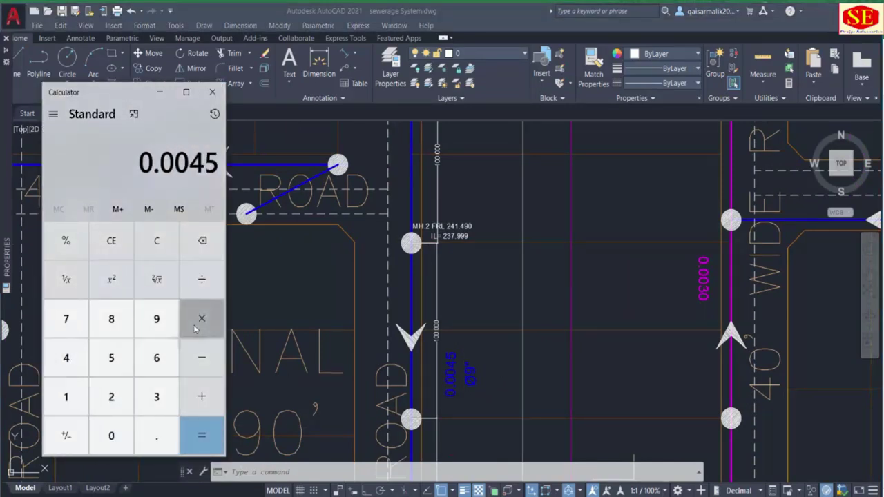
{"action": "scroll", "coordinate": [486, 403], "scroll_direction": "down", "scroll_amount": 2}
{"action": "scroll", "coordinate": [465, 253], "scroll_direction": "up", "scroll_amount": 4}
{"action": "scroll", "coordinate": [465, 249], "scroll_direction": "up", "scroll_amount": 2}
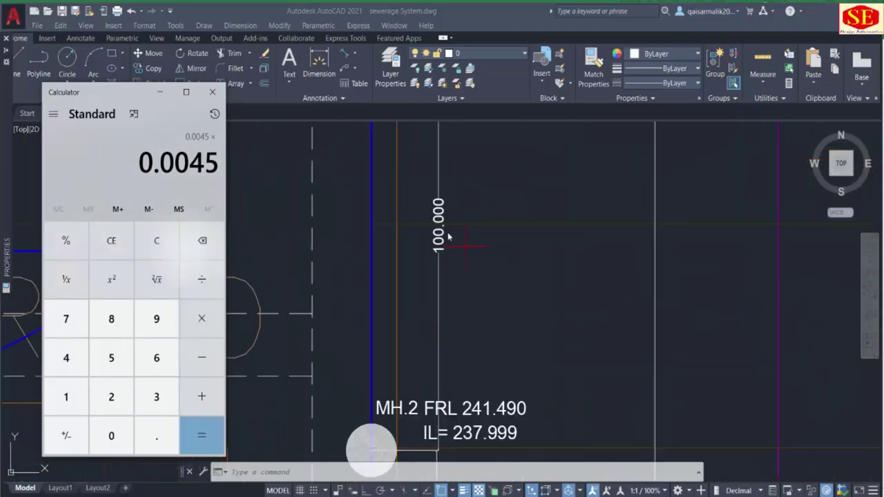
{"action": "left_click", "coordinate": [65, 397]}
{"action": "left_click", "coordinate": [111, 435]}
{"action": "left_click", "coordinate": [111, 435]}
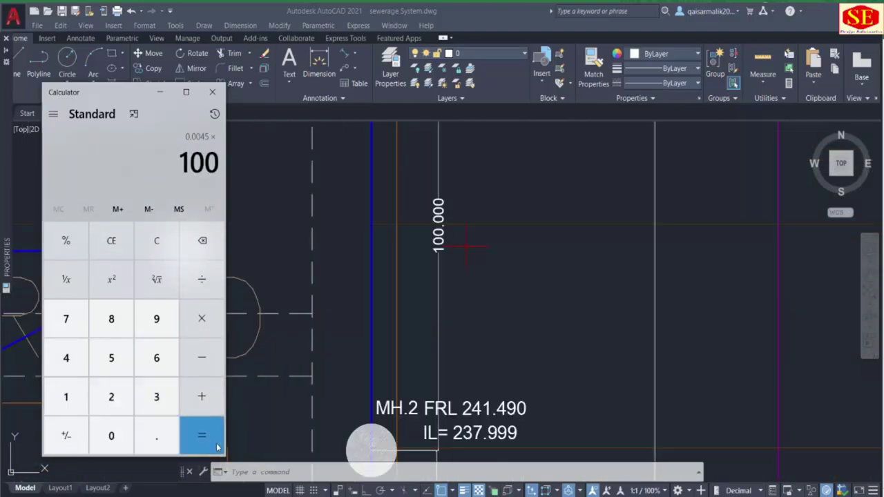
{"action": "left_click", "coordinate": [204, 437]}
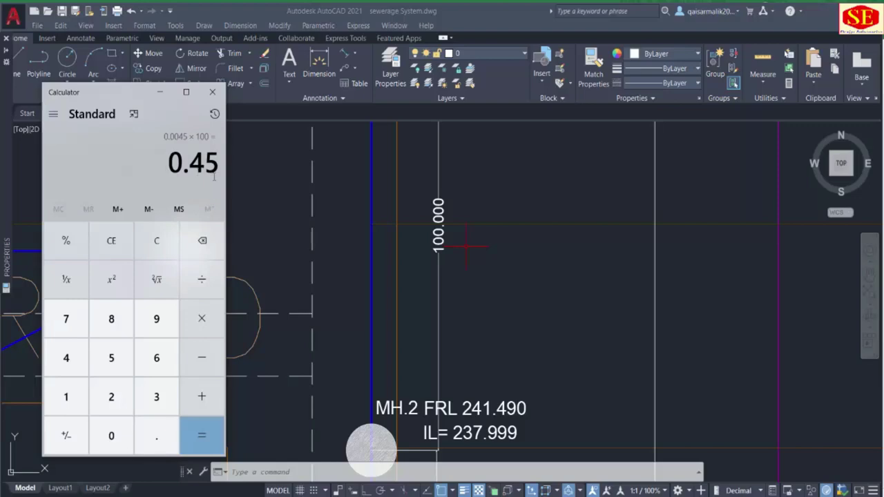
Calculate the difference between the 0.45 fall and the MH.1 invert level 238.000 in Calculator.
{"action": "scroll", "coordinate": [452, 250], "scroll_direction": "down", "scroll_amount": 5}
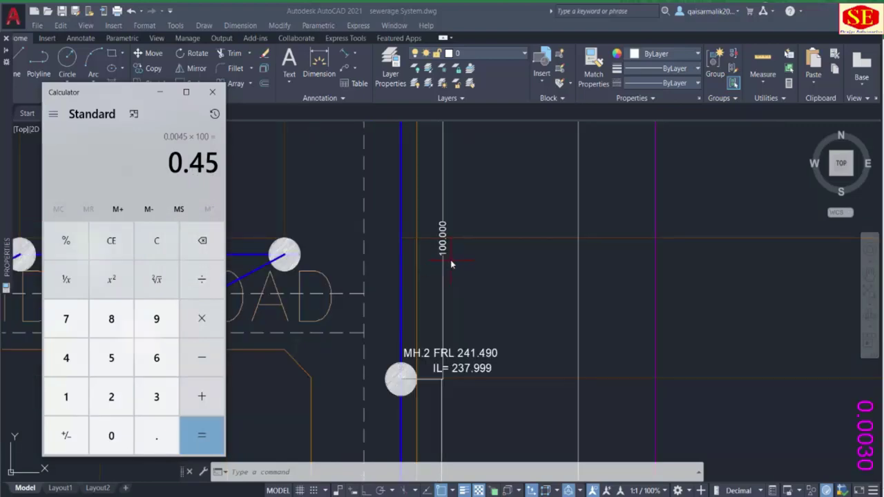
{"action": "scroll", "coordinate": [454, 212], "scroll_direction": "up", "scroll_amount": 5}
{"action": "scroll", "coordinate": [454, 212], "scroll_direction": "up", "scroll_amount": 5}
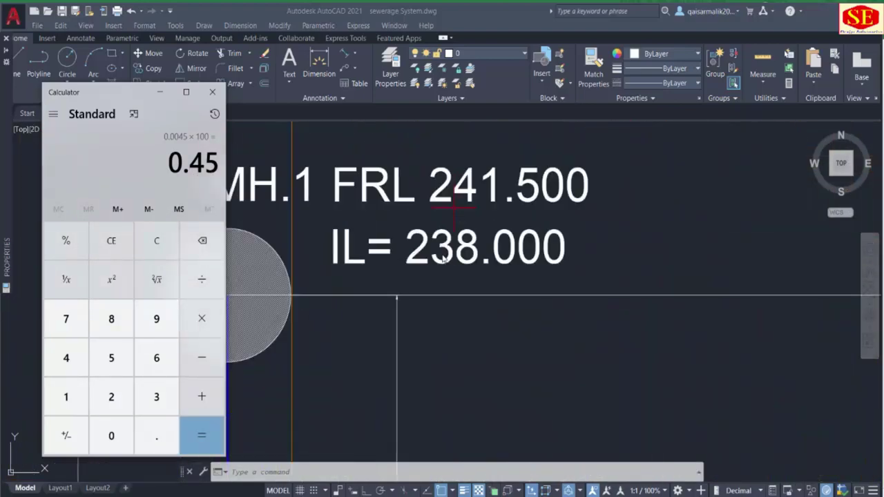
{"action": "left_click", "coordinate": [202, 359]}
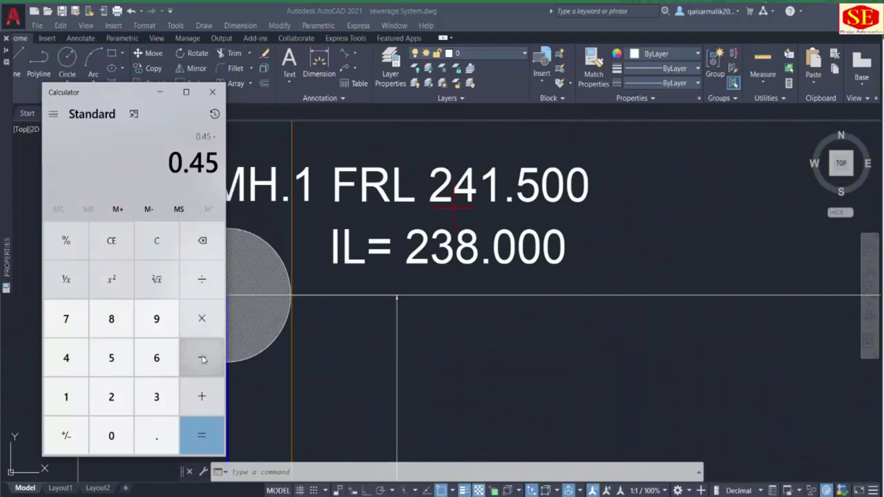
{"action": "left_click", "coordinate": [110, 396]}
{"action": "left_click", "coordinate": [157, 395]}
{"action": "left_click", "coordinate": [122, 327]}
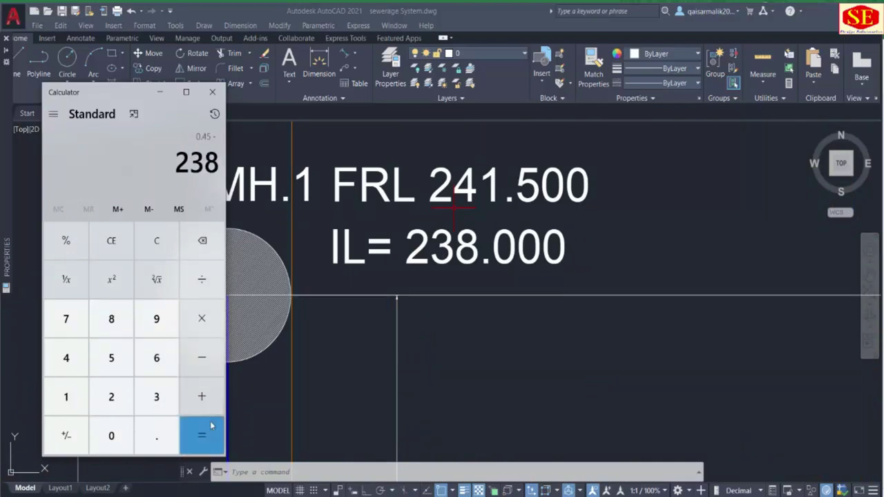
{"action": "left_click", "coordinate": [156, 435]}
{"action": "double_click", "coordinate": [114, 434]}
{"action": "left_click", "coordinate": [115, 434]}
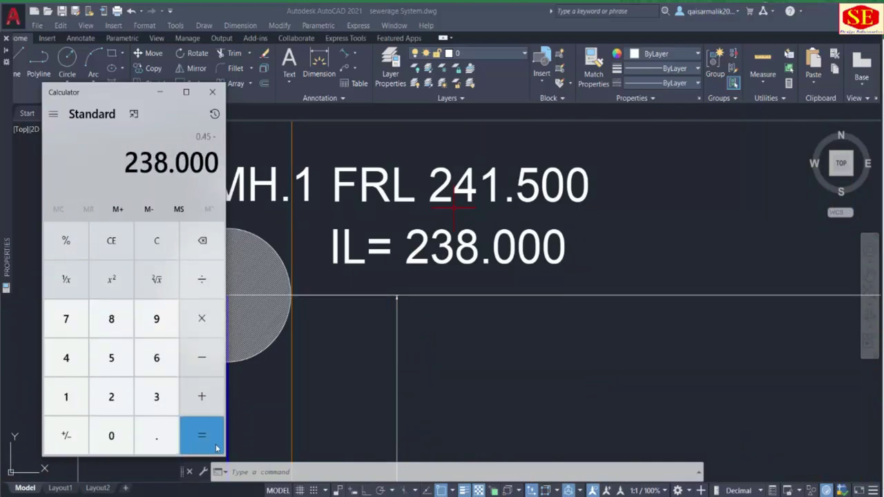
{"action": "left_click", "coordinate": [202, 436]}
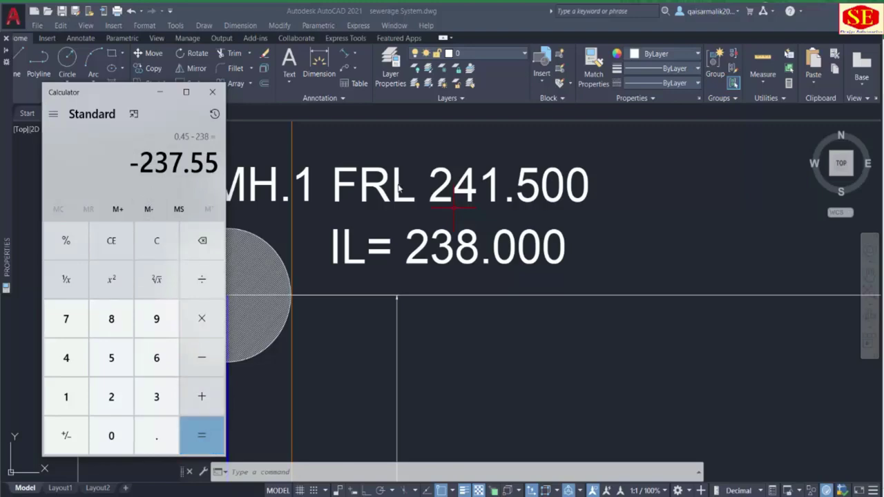
Return to the AutoCAD drawing and change the invert level text at MH.2 to "IL= 237.55".
{"action": "scroll", "coordinate": [399, 187], "scroll_direction": "down", "scroll_amount": 5}
{"action": "scroll", "coordinate": [435, 364], "scroll_direction": "up", "scroll_amount": 4}
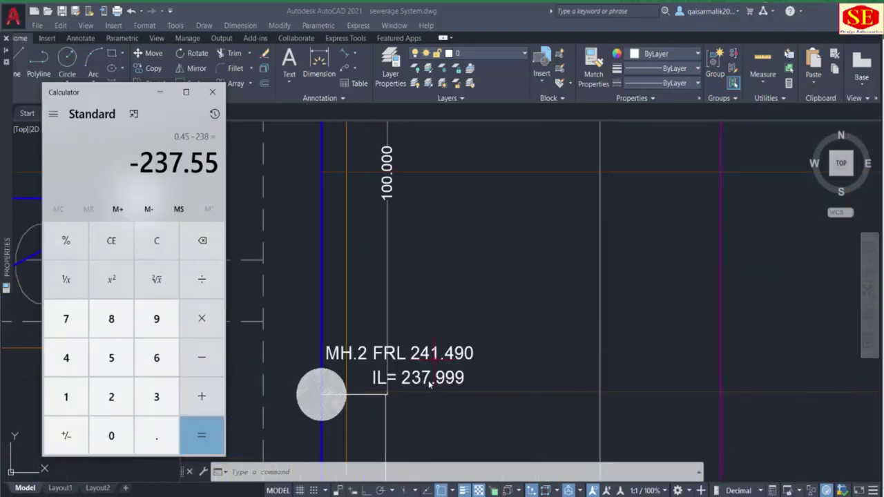
{"action": "left_click", "coordinate": [429, 385]}
{"action": "left_click", "coordinate": [427, 365]}
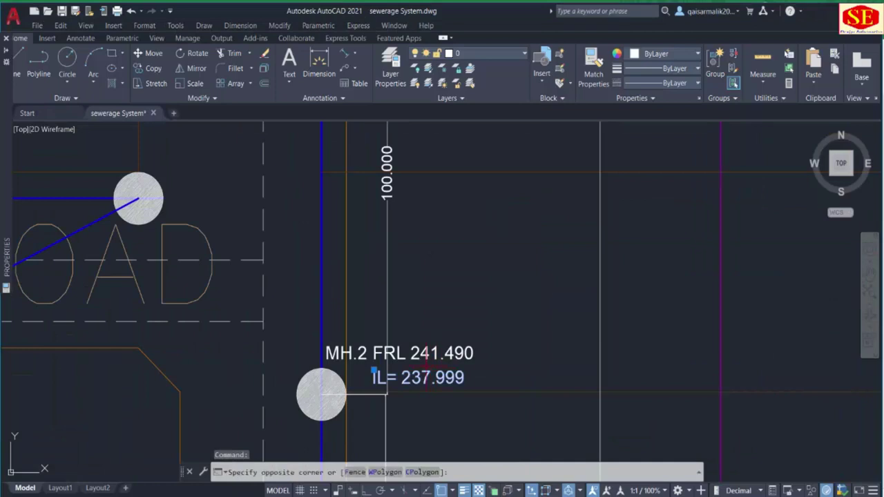
{"action": "left_click", "coordinate": [427, 376]}
{"action": "double_click", "coordinate": [427, 377]}
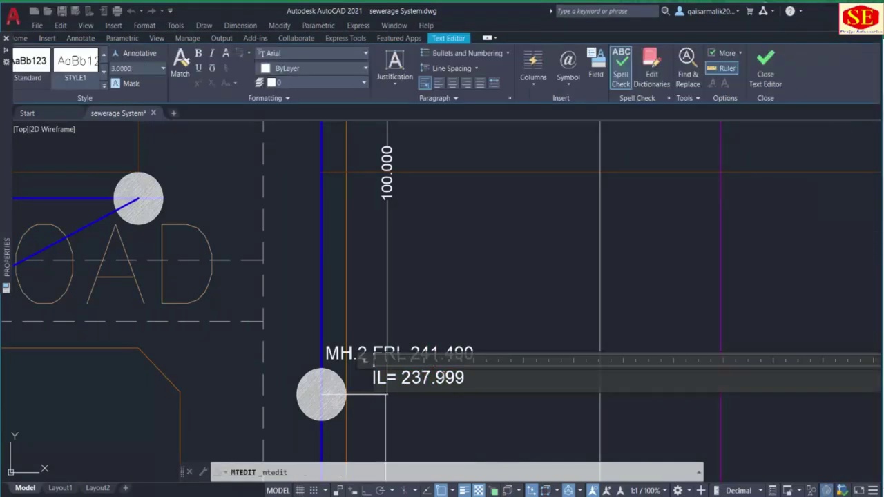
{"action": "left_click_drag", "start_coordinate": [435, 378], "coordinate": [510, 374]}
{"action": "key", "text": "alt+Tab"}
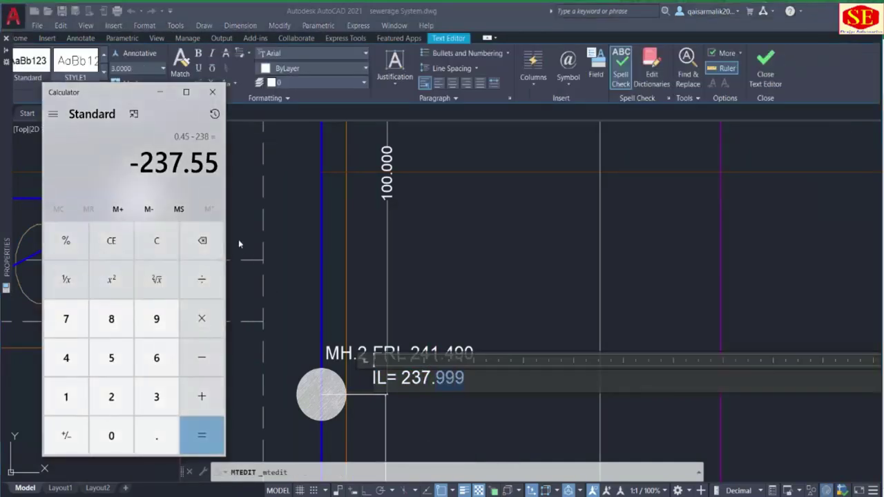
{"action": "type", "text": "55"}
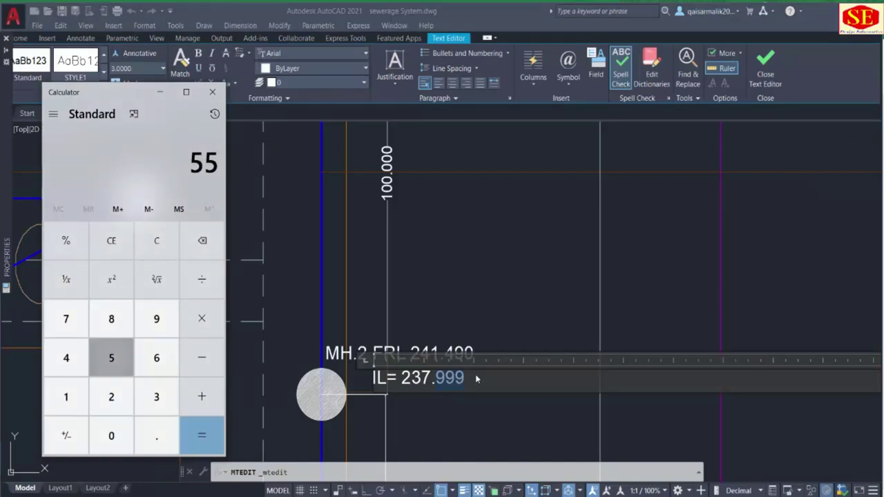
{"action": "key", "text": "alt+Tab"}
{"action": "type", "text": "55"}
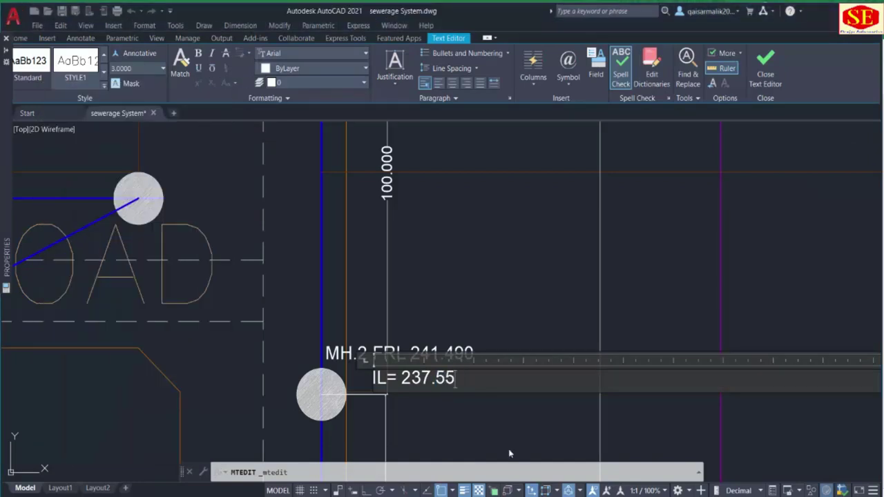
{"action": "left_click", "coordinate": [477, 408]}
{"action": "middle_click_drag", "start_coordinate": [477, 409], "coordinate": [469, 207]}
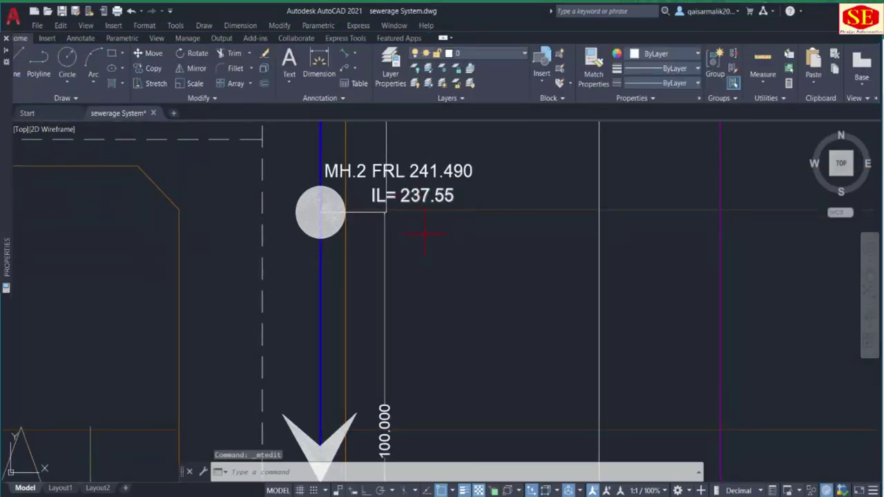
Switch to Calculator, subtract the 0.45 fall from the MH.2 invert level 237.55, and copy the result.
{"action": "mouse_move", "coordinate": [431, 325]}
{"action": "middle_mouse_down"}
{"action": "mouse_move", "coordinate": [426, 250]}
{"action": "mouse_move", "coordinate": [403, 243]}
{"action": "mouse_move", "coordinate": [407, 328]}
{"action": "middle_mouse_up"}
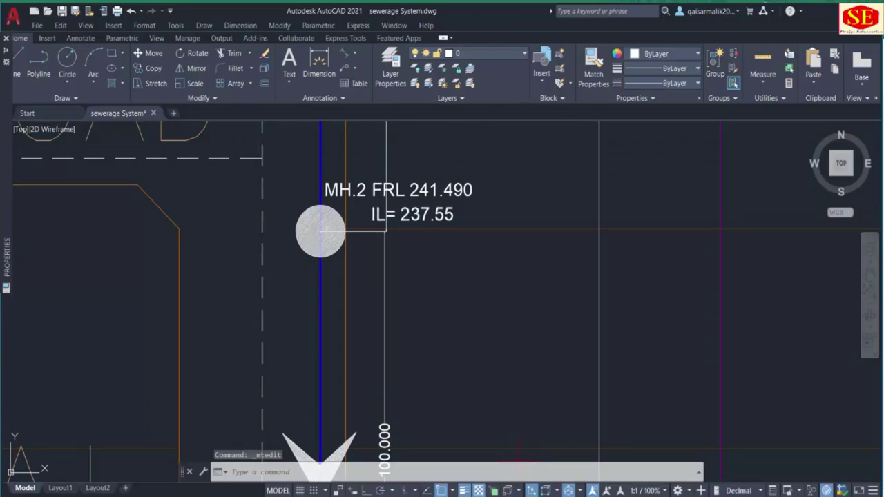
{"action": "key", "text": "alt+Tab"}
{"action": "type", "text": "237"}
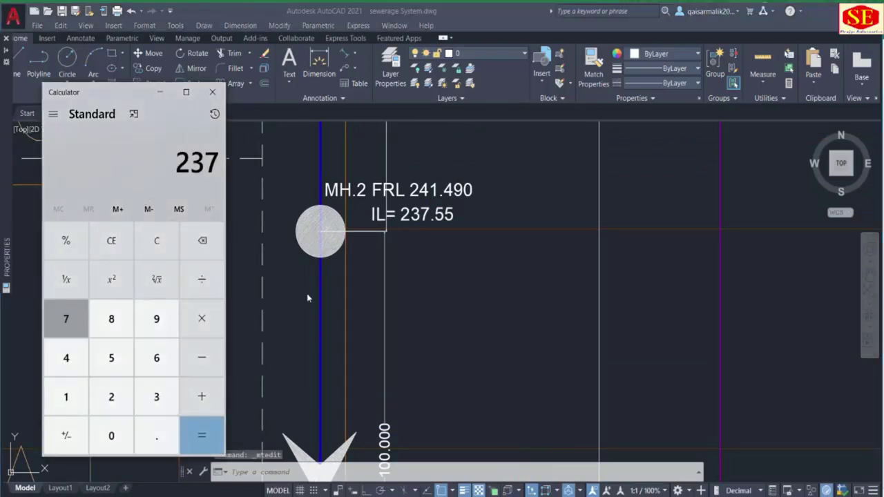
{"action": "type", "text": ".55 - 0"}
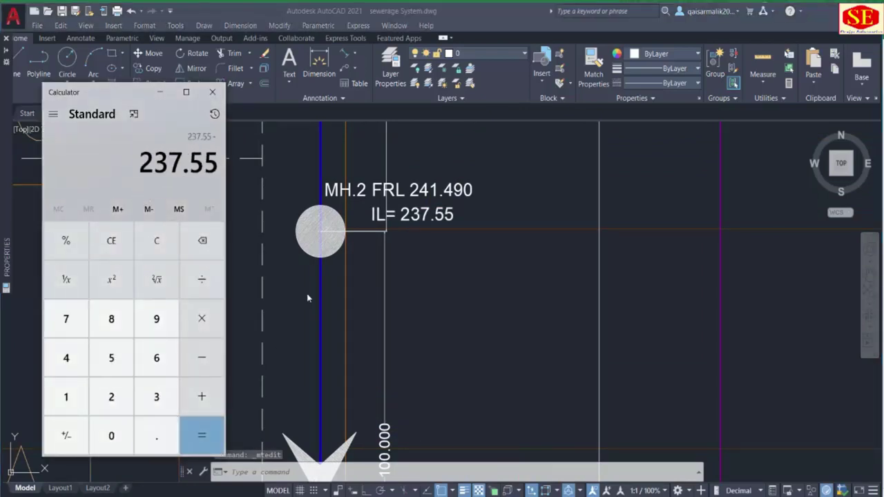
{"action": "type", "text": ".45"}
{"action": "key", "text": "Return"}
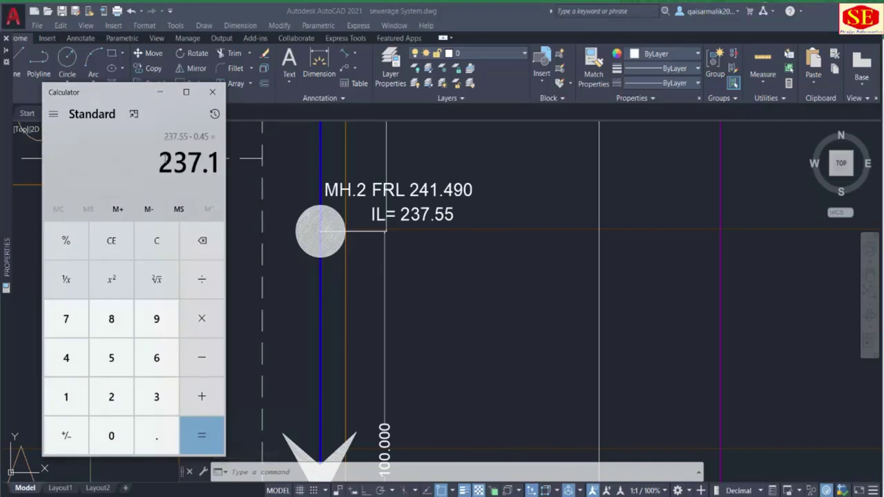
{"action": "double_click", "coordinate": [221, 161]}
{"action": "right_click", "coordinate": [207, 164]}
{"action": "left_click", "coordinate": [225, 174]}
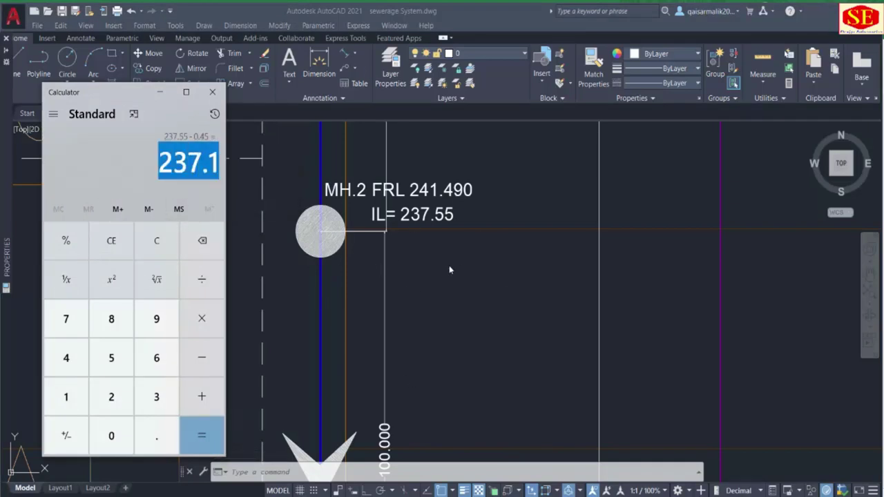
Return to the AutoCAD drawing and copy the MH.2 number, FRL and IL texts to the next manhole downstream along the 9" sewer.
{"action": "scroll", "coordinate": [449, 266], "scroll_direction": "down", "scroll_amount": 3}
{"action": "left_click", "coordinate": [473, 332]}
{"action": "mouse_move", "coordinate": [467, 350]}
{"action": "middle_mouse_down"}
{"action": "mouse_move", "coordinate": [467, 252]}
{"action": "mouse_move", "coordinate": [454, 477]}
{"action": "middle_mouse_up"}
{"action": "scroll", "coordinate": [449, 384], "scroll_direction": "up", "scroll_amount": 2}
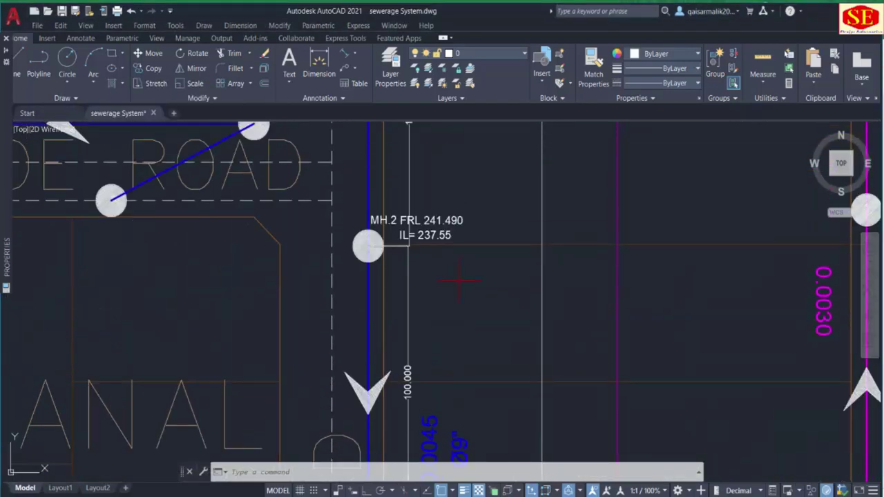
{"action": "type", "text": "co"}
{"action": "key", "text": "Return"}
{"action": "scroll", "coordinate": [449, 211], "scroll_direction": "up", "scroll_amount": 2}
{"action": "left_click", "coordinate": [466, 219]}
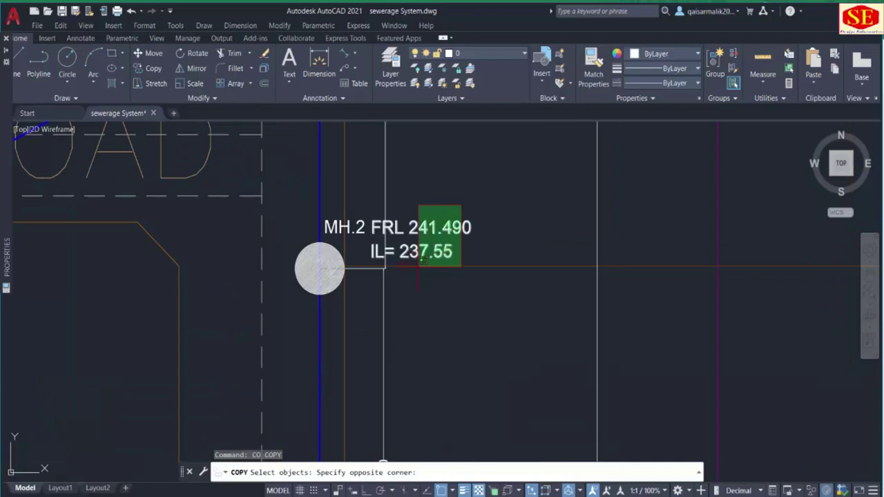
{"action": "left_click", "coordinate": [414, 269]}
{"action": "key", "text": "Return"}
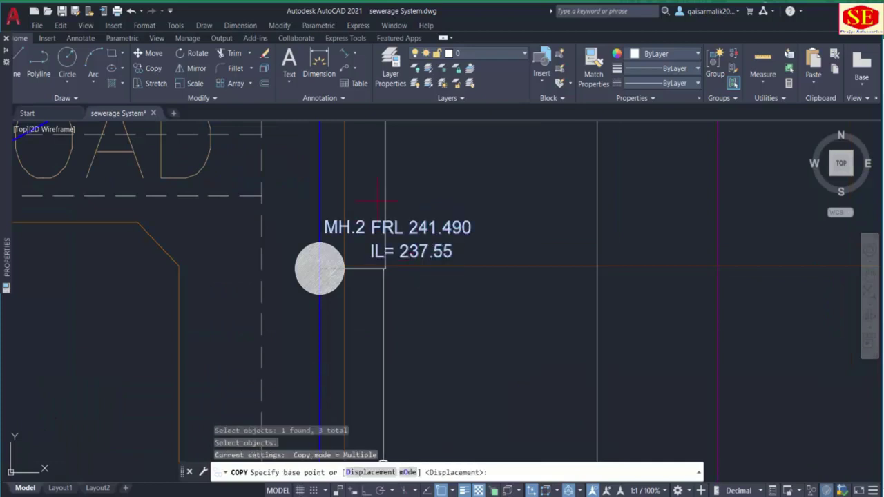
{"action": "left_click", "coordinate": [382, 335]}
{"action": "middle_click_drag", "start_coordinate": [394, 373], "coordinate": [394, 236]}
{"action": "middle_click_drag", "start_coordinate": [393, 414], "coordinate": [408, 241]}
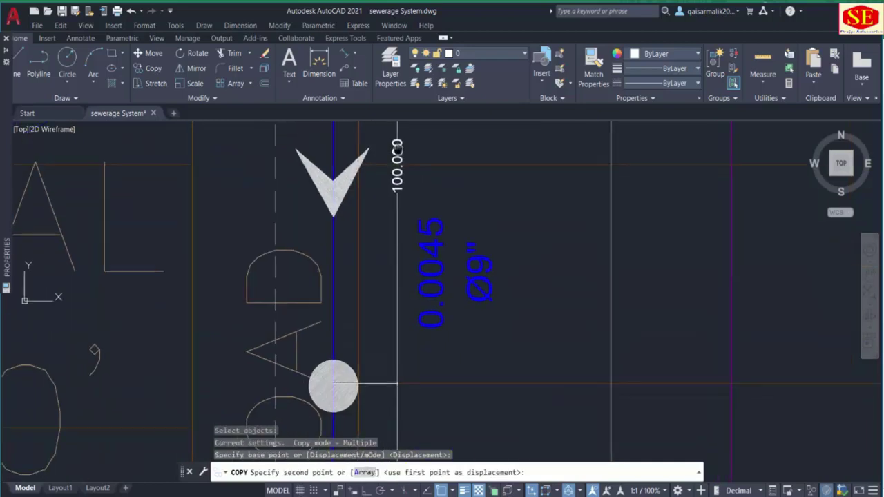
{"action": "left_click", "coordinate": [397, 316]}
{"action": "key", "text": "Escape"}
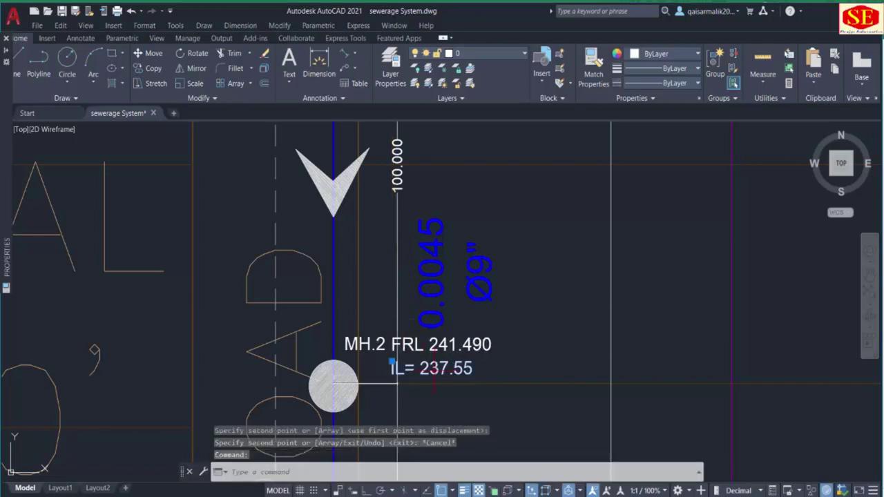
Change the copied label's invert level to "IL= 237.100" and its road level to "FRL 241.485".
{"action": "double_click", "coordinate": [439, 369]}
{"action": "left_click_drag", "start_coordinate": [420, 371], "coordinate": [525, 371]}
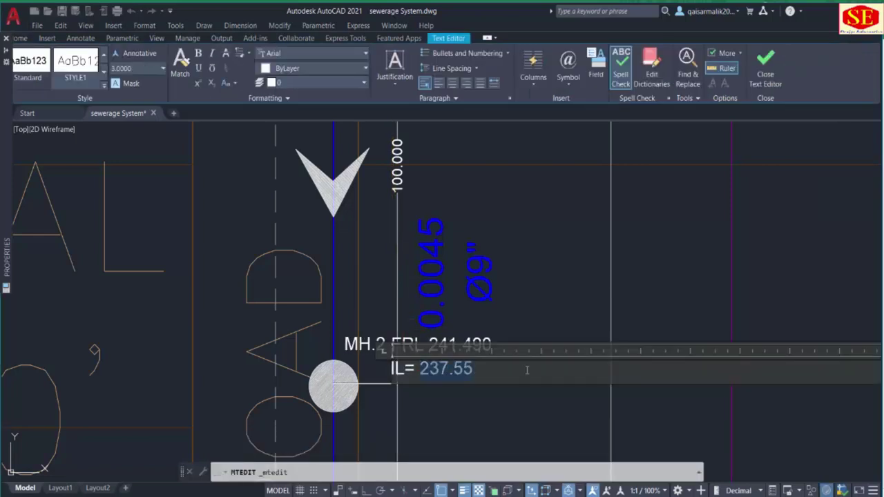
{"action": "type", "text": "237.100"}
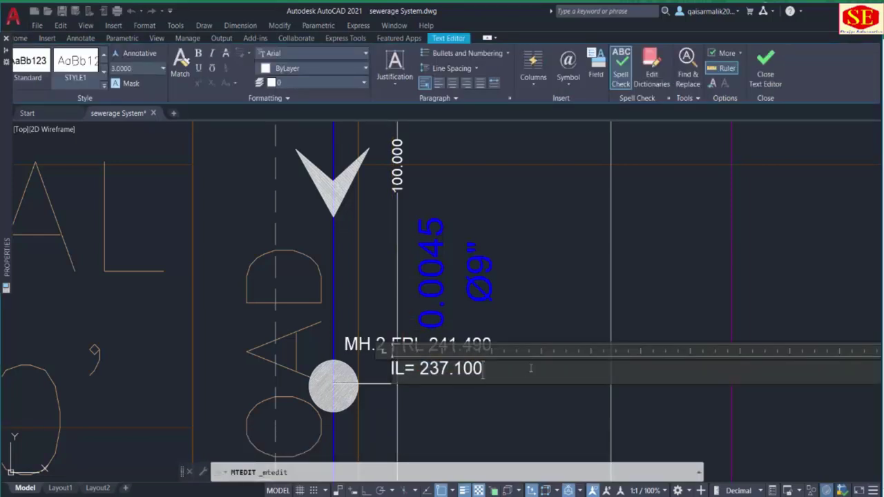
{"action": "left_click", "coordinate": [527, 349]}
{"action": "double_click", "coordinate": [491, 344]}
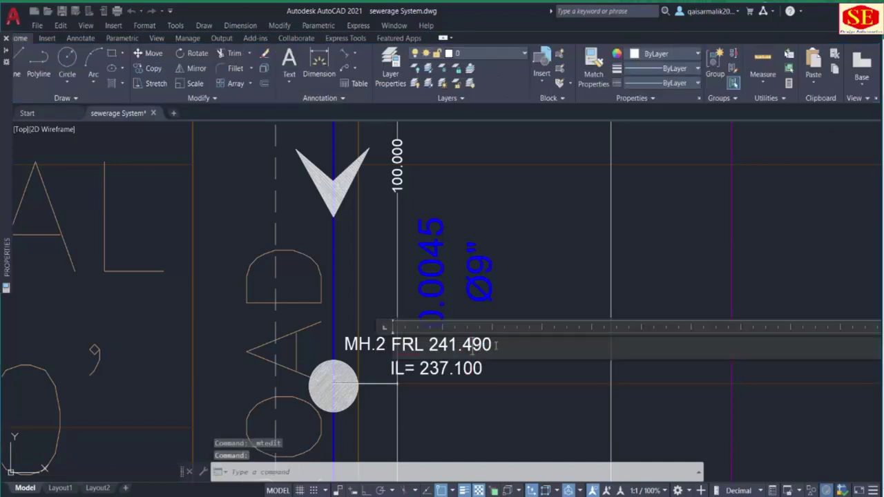
{"action": "key", "text": "BackSpace"}
{"action": "key", "text": "BackSpace"}
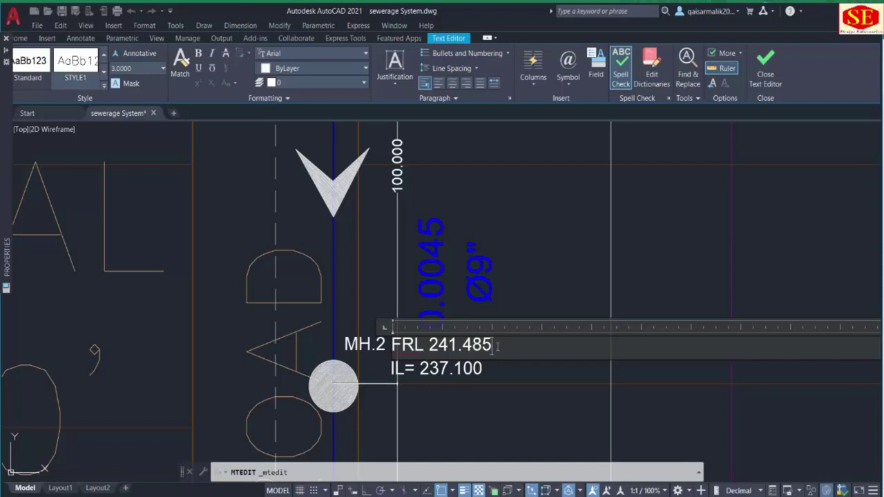
{"action": "type", "text": "85"}
{"action": "left_click", "coordinate": [495, 388]}
Rename the manhole number in the copied label to "MH.3".
{"action": "middle_click_drag", "start_coordinate": [452, 369], "coordinate": [447, 267]}
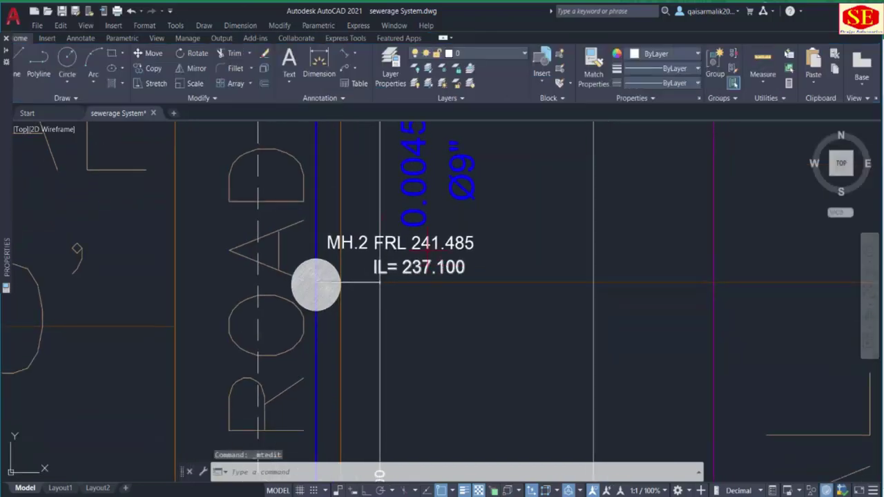
{"action": "left_click", "coordinate": [374, 235]}
{"action": "double_click", "coordinate": [369, 242]}
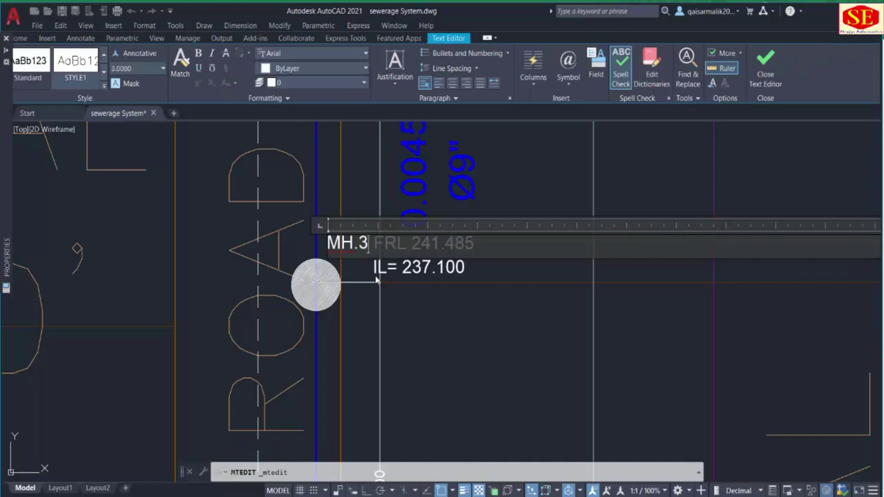
{"action": "type", "text": "3"}
{"action": "left_click", "coordinate": [363, 358]}
Copy the three MH.3 label texts to the next manhole down the 100.0000 run, placing them with object snap off.
{"action": "type", "text": "co"}
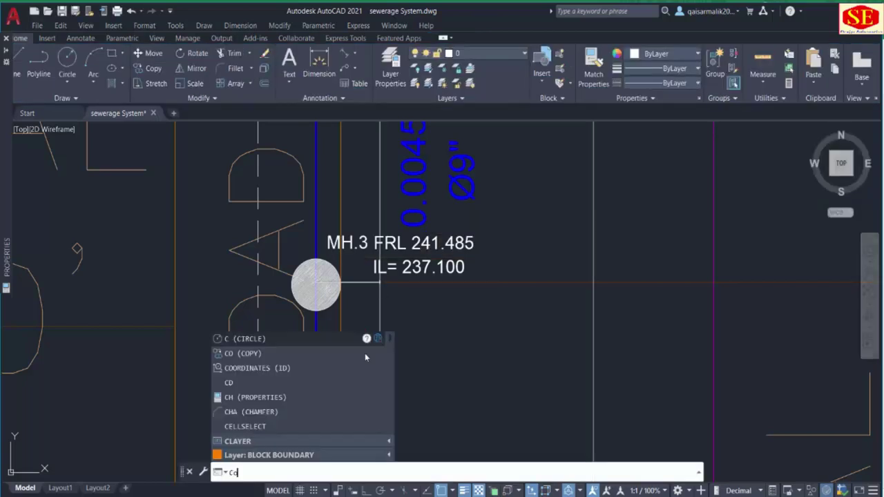
{"action": "key", "text": "Return"}
{"action": "left_click", "coordinate": [347, 244]}
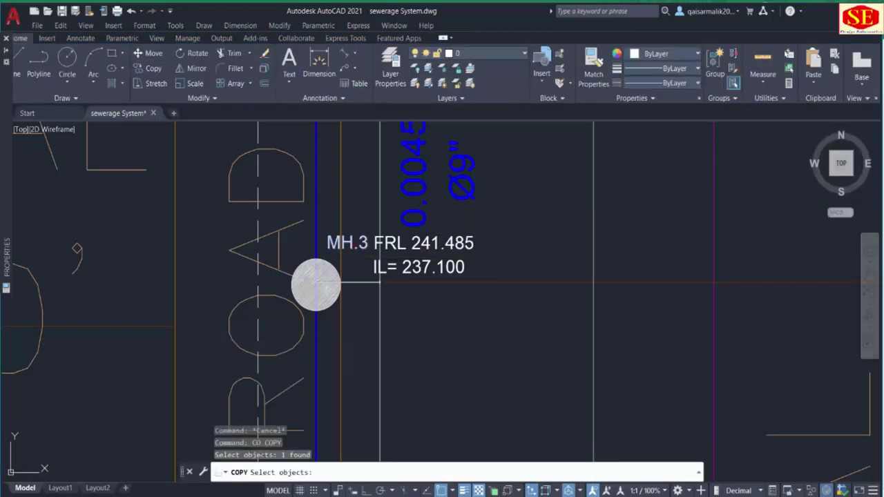
{"action": "left_click", "coordinate": [417, 243]}
{"action": "left_click", "coordinate": [417, 266]}
{"action": "middle_click_drag", "start_coordinate": [417, 296], "coordinate": [416, 250]}
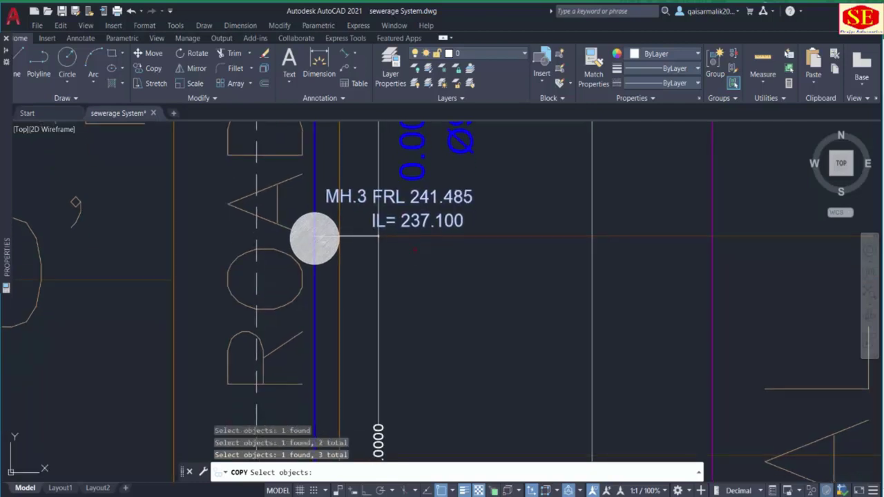
{"action": "key", "text": "Return"}
{"action": "left_click", "coordinate": [373, 212]}
{"action": "middle_click_drag", "start_coordinate": [400, 321], "coordinate": [383, 170]}
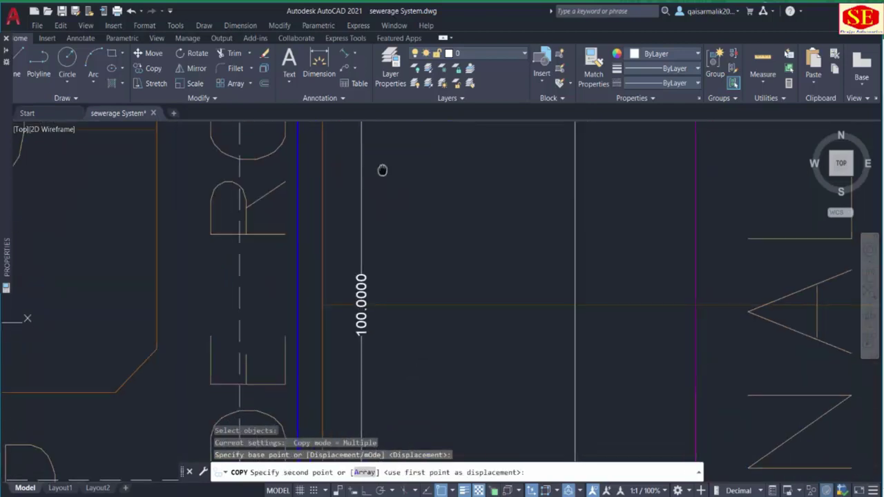
{"action": "middle_click_drag", "start_coordinate": [379, 422], "coordinate": [375, 241]}
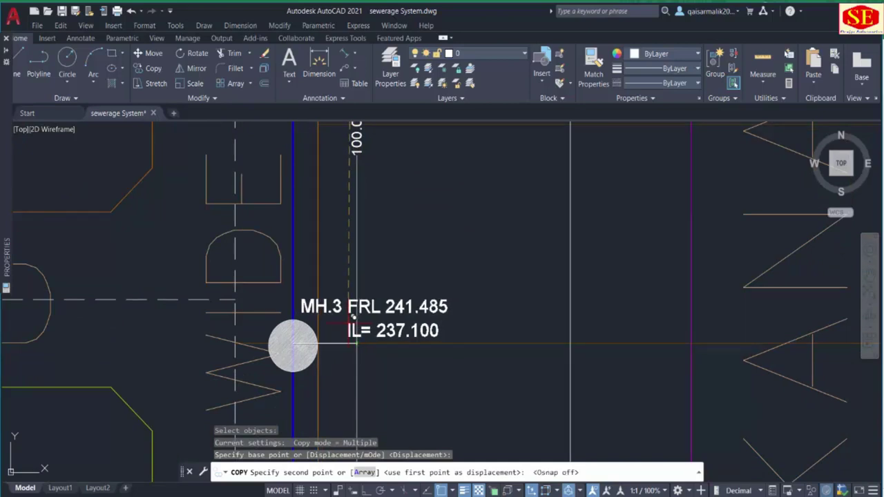
{"action": "key", "text": "F3"}
{"action": "left_click", "coordinate": [348, 332]}
{"action": "key", "text": "Escape"}
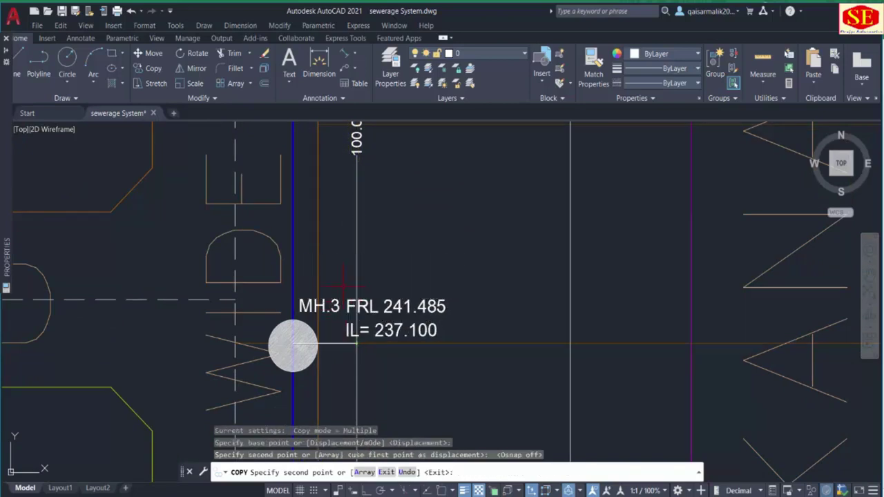
Change the newly copied label to manhole "MH.4" with road level "FRL 241.480".
{"action": "double_click", "coordinate": [325, 306]}
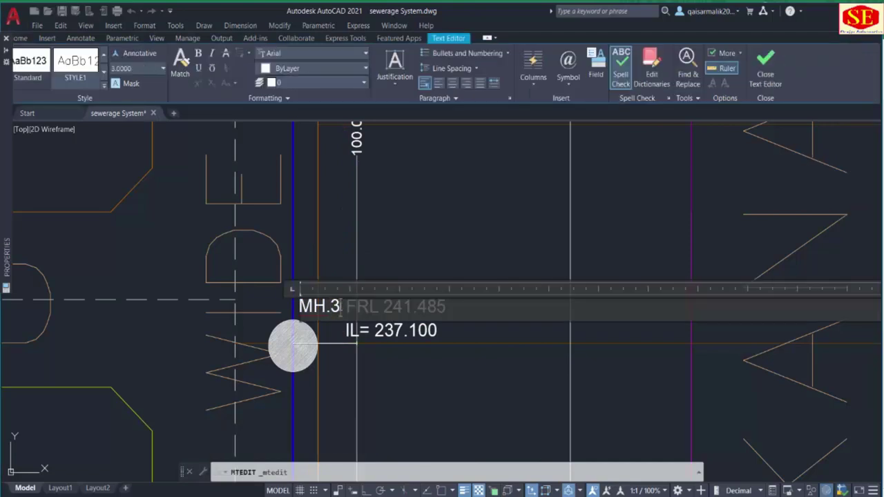
{"action": "left_click", "coordinate": [367, 362]}
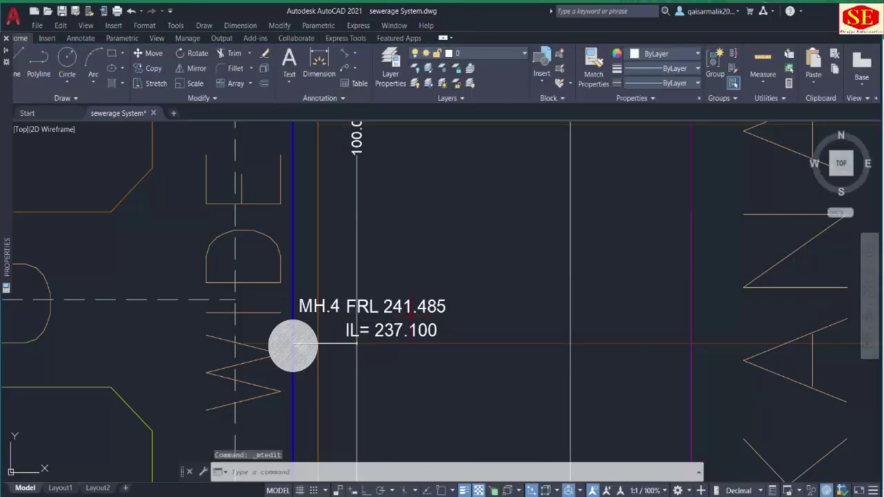
{"action": "double_click", "coordinate": [435, 308]}
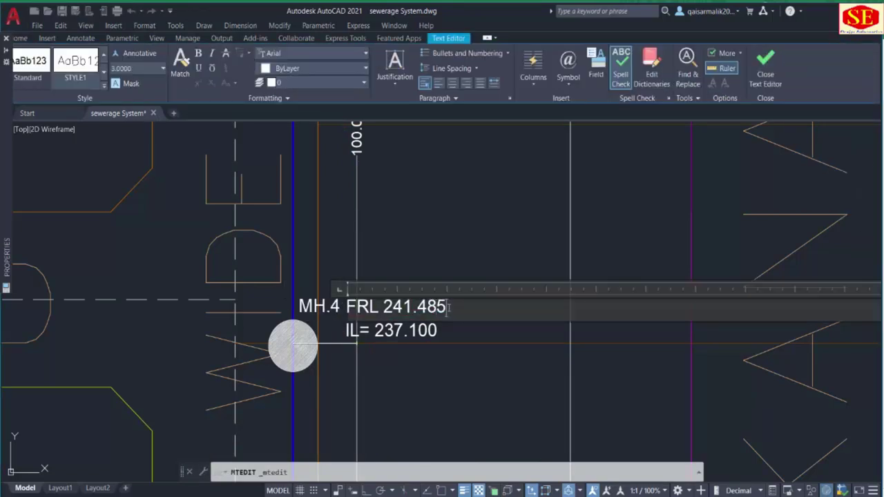
{"action": "key", "text": "Escape"}
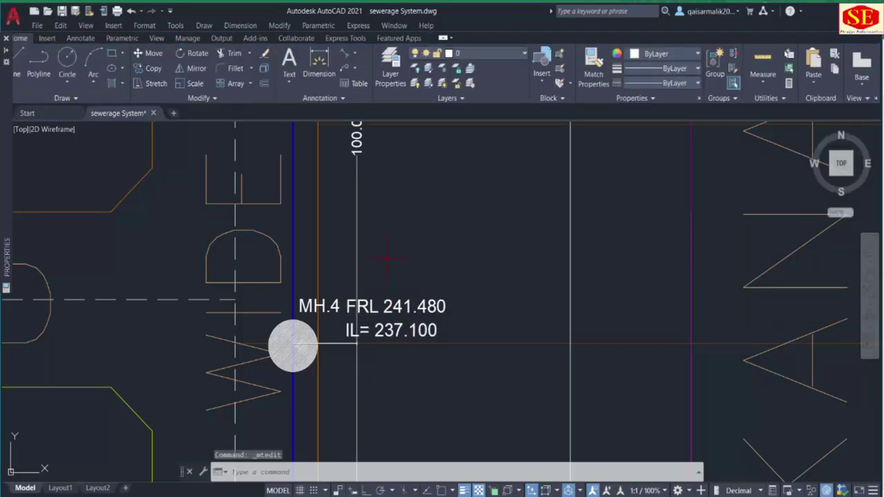
Switch to Calculator, subtract 0.45 from the MH.3 invert level 237.1, and copy the result.
{"action": "middle_click_drag", "start_coordinate": [389, 256], "coordinate": [389, 396]}
{"action": "scroll", "coordinate": [361, 280], "scroll_direction": "down", "scroll_amount": 3}
{"action": "scroll", "coordinate": [361, 280], "scroll_direction": "down", "scroll_amount": 2}
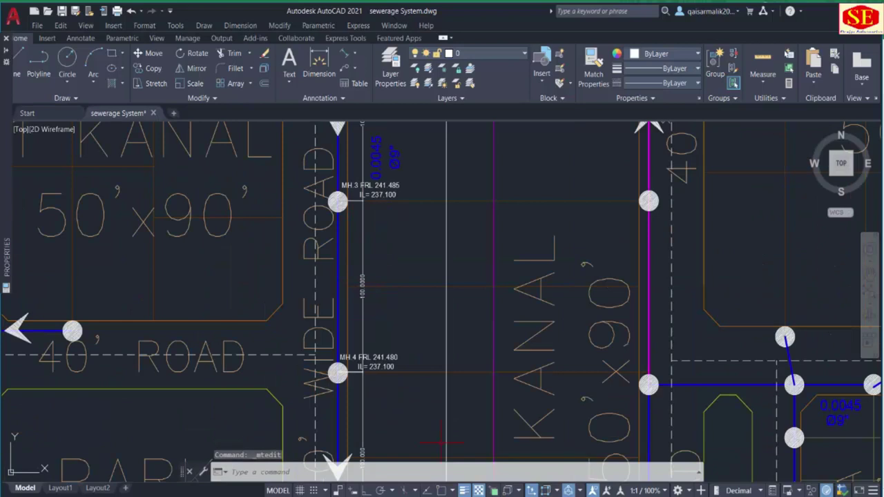
{"action": "key", "text": "alt+Tab"}
{"action": "left_click", "coordinate": [207, 351]}
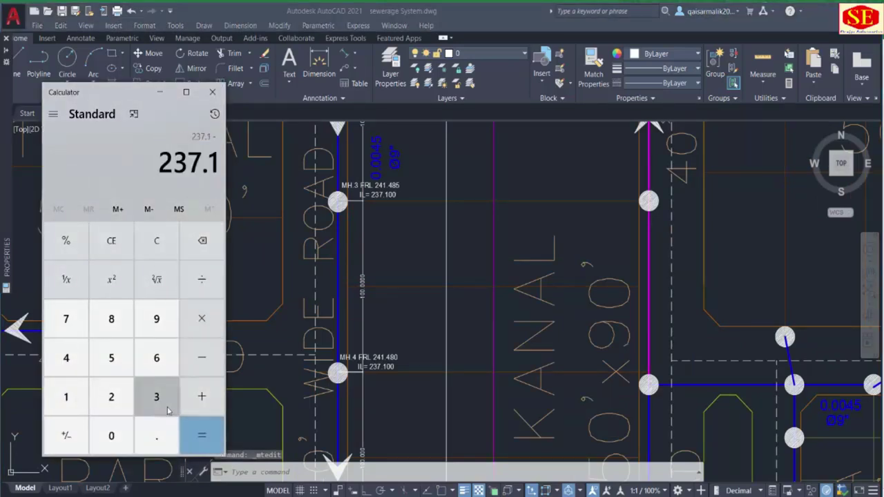
{"action": "left_click", "coordinate": [159, 431]}
{"action": "left_click", "coordinate": [66, 358]}
{"action": "left_click", "coordinate": [111, 357]}
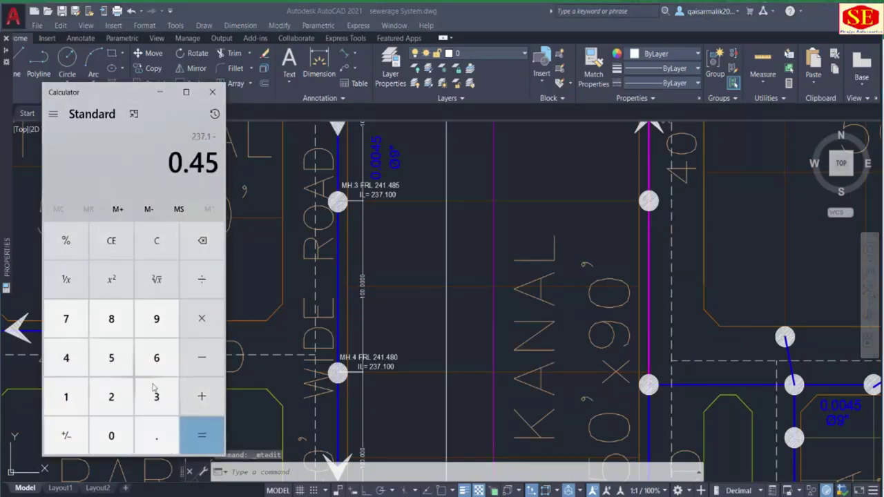
{"action": "left_click", "coordinate": [201, 435]}
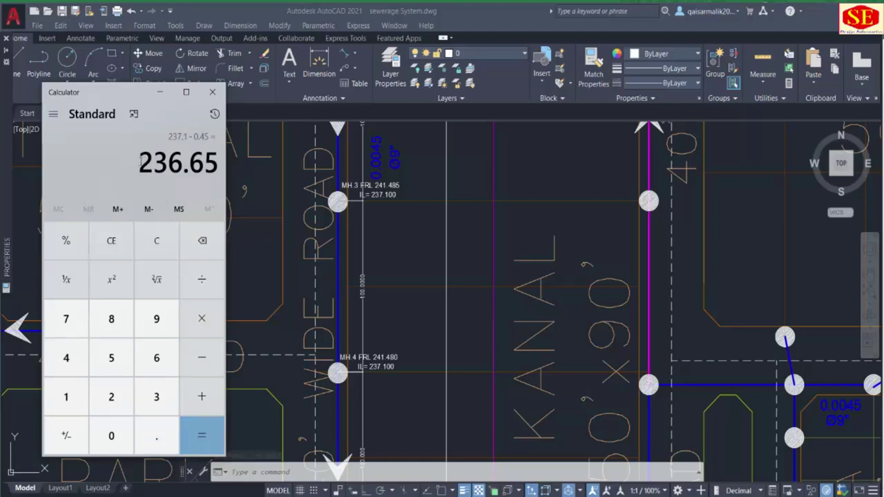
{"action": "left_click_drag", "start_coordinate": [140, 163], "coordinate": [218, 165]}
{"action": "right_click", "coordinate": [194, 168]}
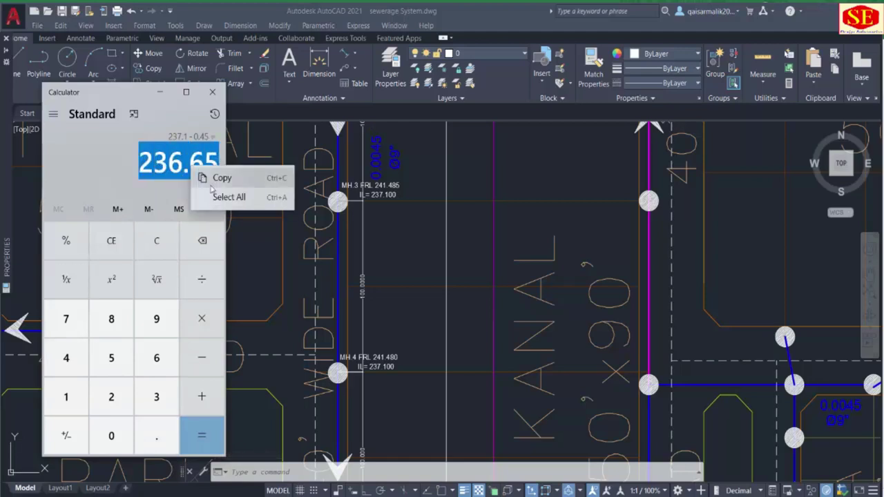
{"action": "left_click", "coordinate": [210, 176]}
Return to the AutoCAD drawing and change the invert level text at MH.4 to "IL= 236.65".
{"action": "left_click", "coordinate": [391, 377]}
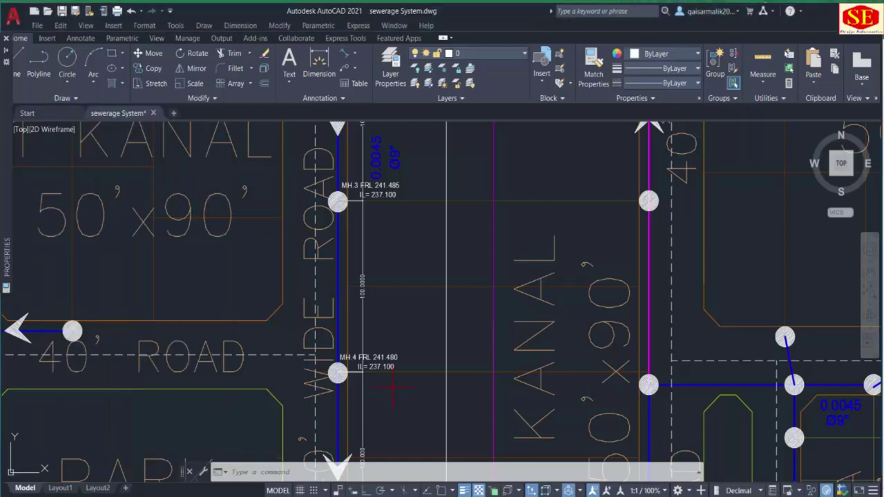
{"action": "scroll", "coordinate": [387, 373], "scroll_direction": "up", "scroll_amount": 5}
{"action": "double_click", "coordinate": [378, 355]}
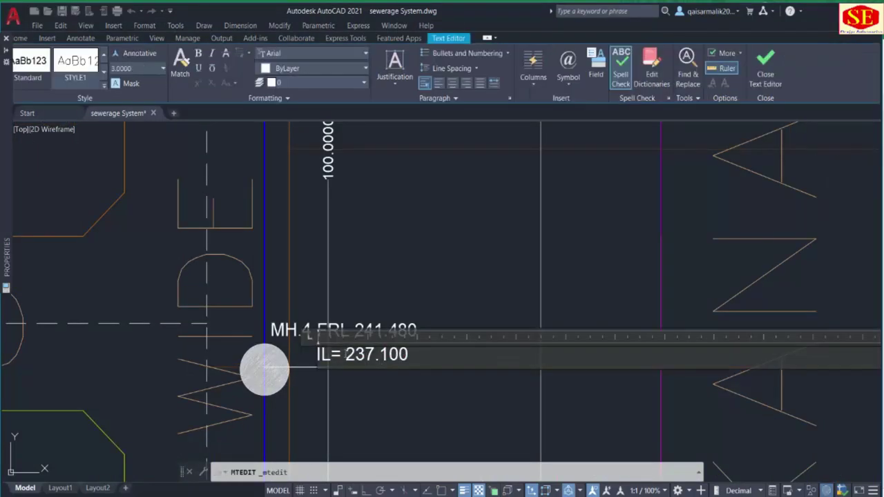
{"action": "left_click_drag", "start_coordinate": [345, 354], "coordinate": [429, 354]}
{"action": "key", "text": "ctrl+v"}
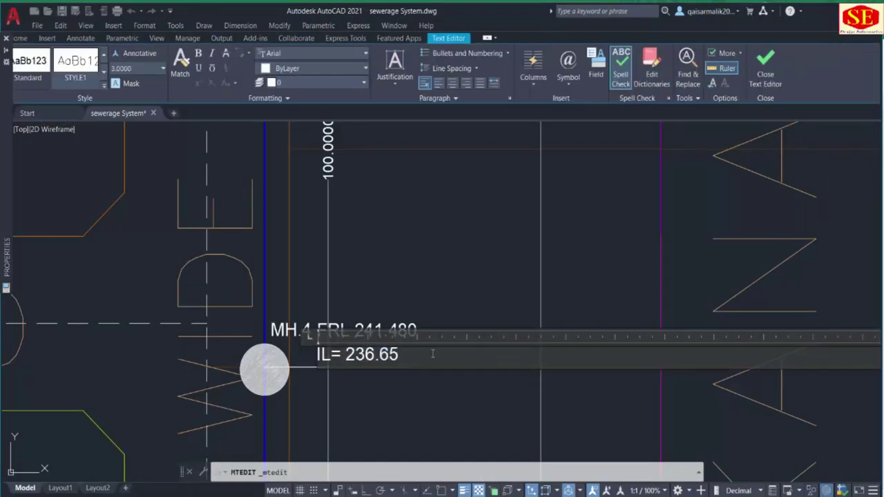
{"action": "left_click", "coordinate": [420, 393]}
{"action": "middle_click_drag", "start_coordinate": [420, 393], "coordinate": [418, 237]}
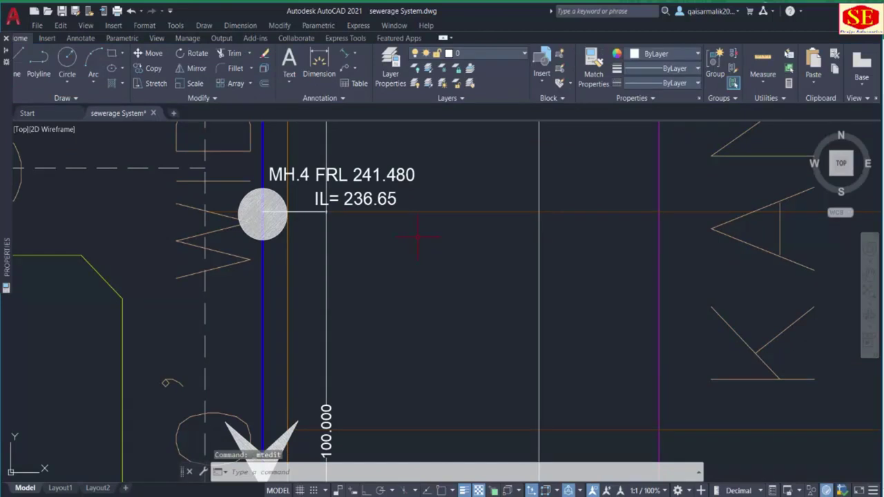
Copy the three MH.4 label texts down to the next manhole on the sewer line.
{"action": "type", "text": "co"}
{"action": "key", "text": "Return"}
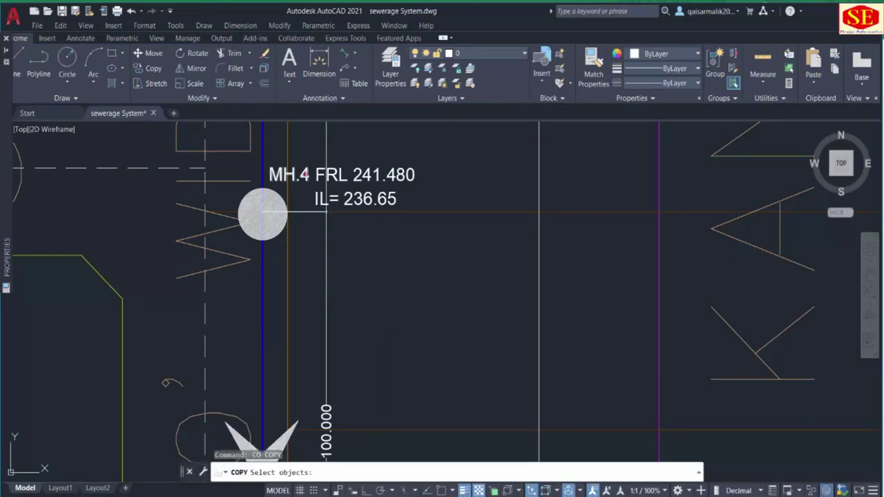
{"action": "left_click", "coordinate": [305, 174]}
{"action": "left_click", "coordinate": [355, 176]}
{"action": "left_click", "coordinate": [359, 201]}
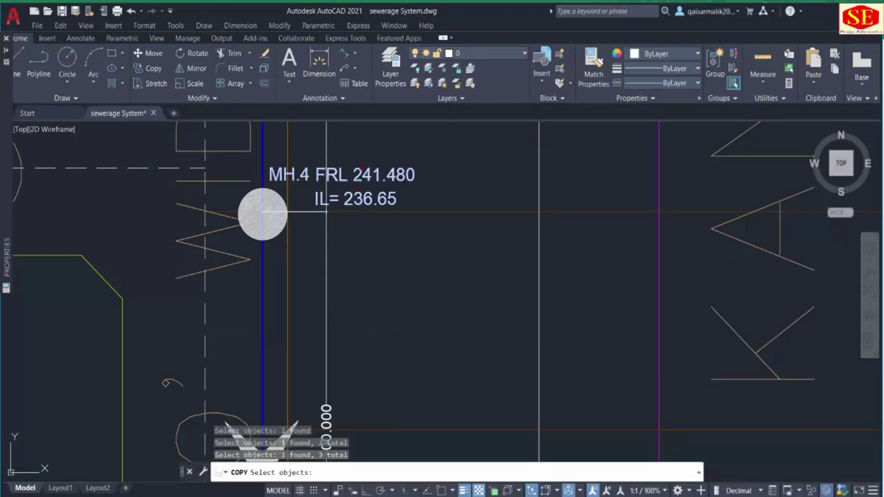
{"action": "key", "text": "Return"}
{"action": "left_click", "coordinate": [366, 154]}
{"action": "middle_click_drag", "start_coordinate": [365, 311], "coordinate": [367, 145]}
{"action": "middle_click_drag", "start_coordinate": [376, 343], "coordinate": [376, 196]}
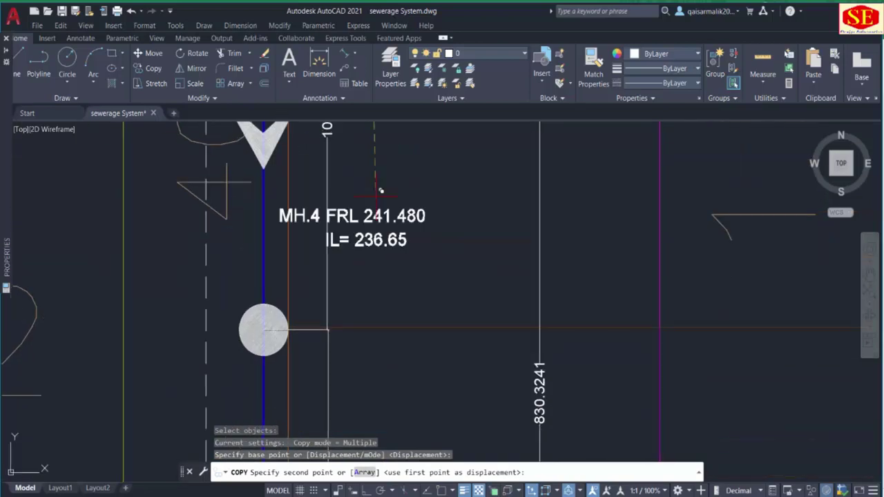
{"action": "left_click", "coordinate": [371, 267]}
{"action": "key", "text": "Escape"}
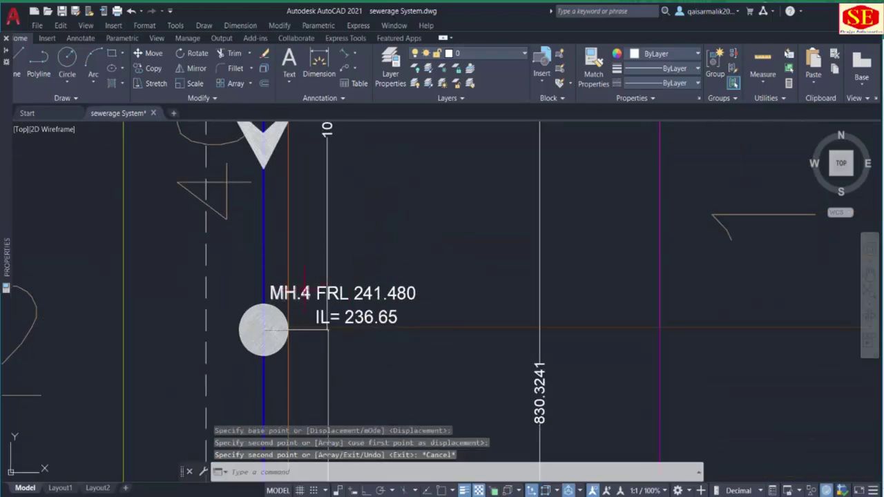
Change the newly copied label to manhole "MH.5" with road level "FRL 241.475".
{"action": "double_click", "coordinate": [305, 290]}
{"action": "key", "text": "Escape"}
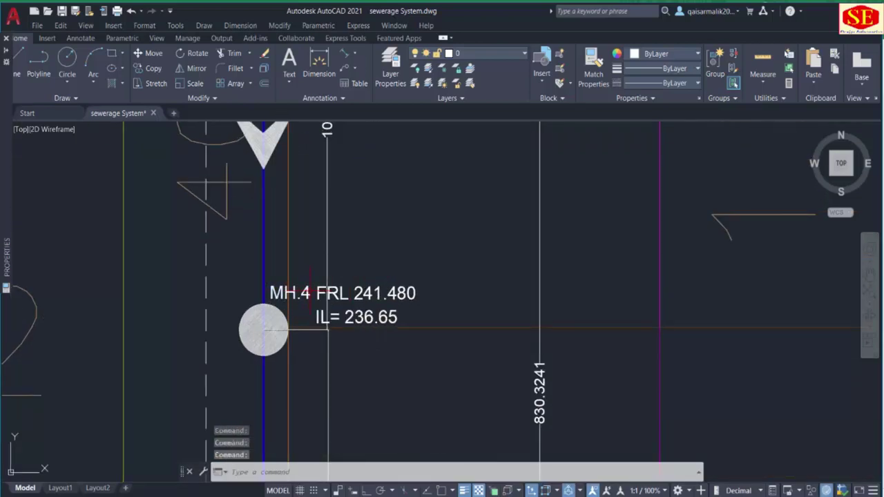
{"action": "double_click", "coordinate": [307, 294]}
{"action": "key", "text": "BackSpace"}
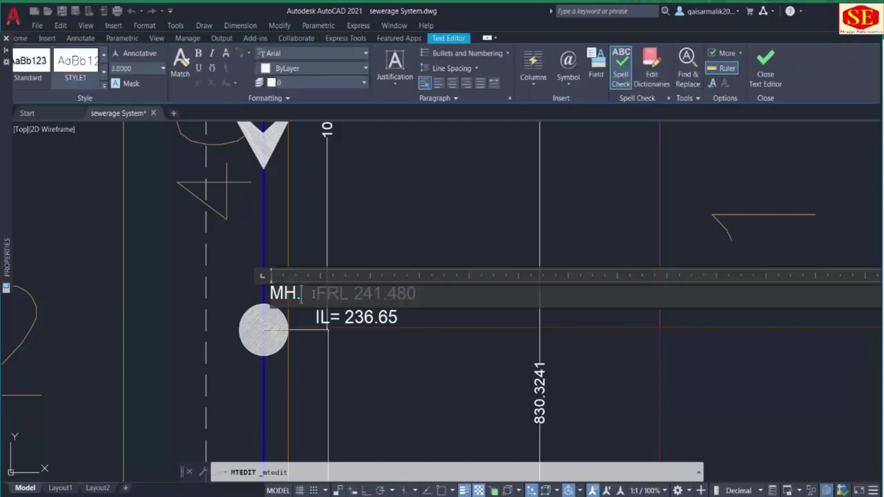
{"action": "left_click", "coordinate": [351, 259]}
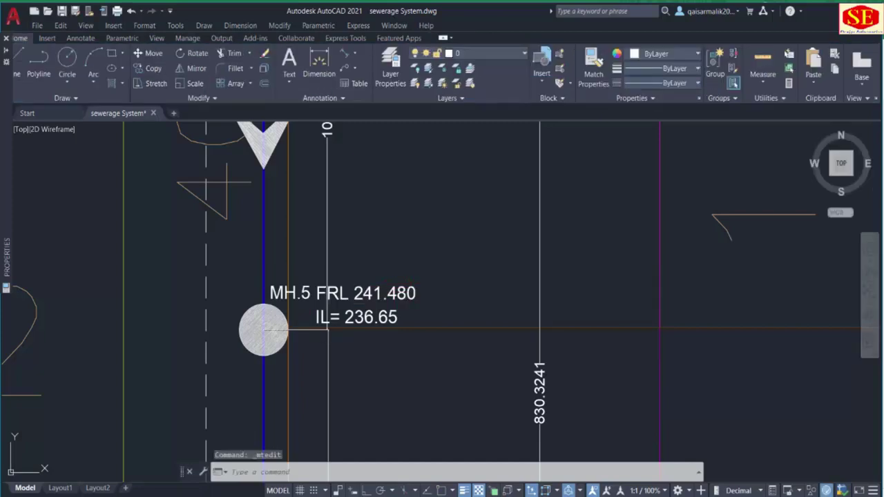
{"action": "double_click", "coordinate": [399, 293]}
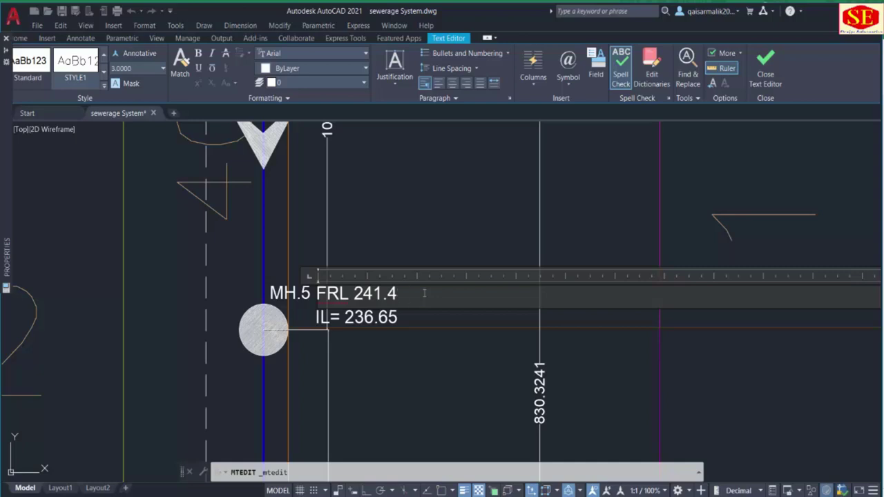
{"action": "key", "text": "Escape"}
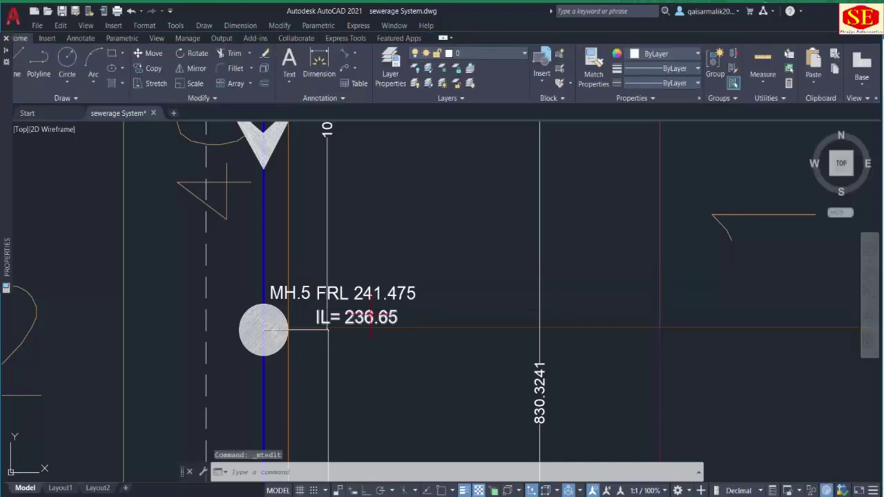
Switch to Calculator, subtract 0.45 from the MH.4 invert level 236.65, copy the result, and clear the calculation.
{"action": "key", "text": "alt+Tab"}
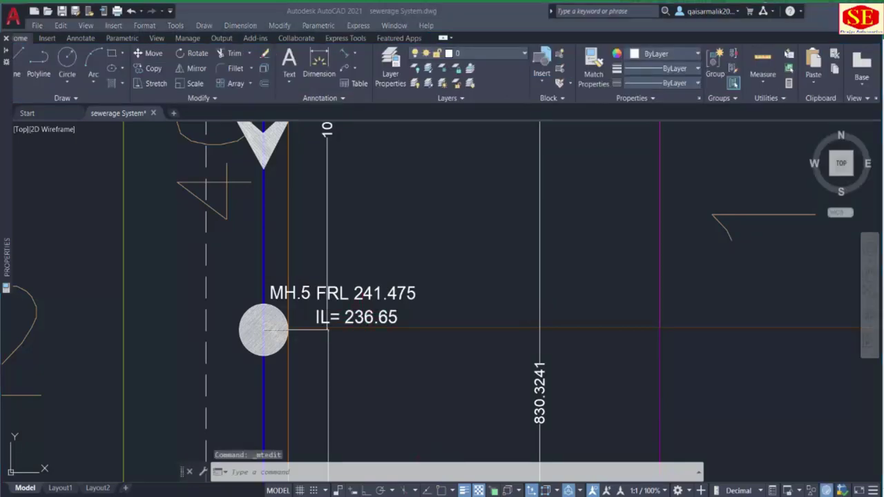
{"action": "left_click", "coordinate": [202, 358]}
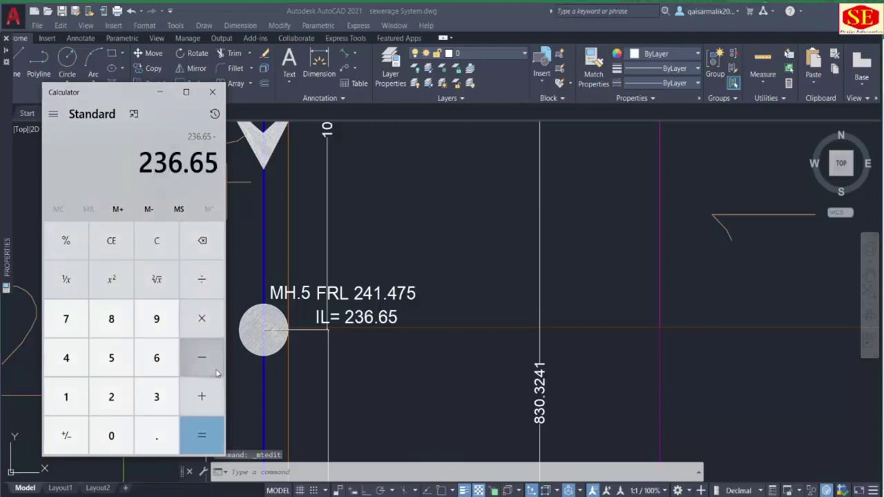
{"action": "left_click", "coordinate": [156, 436]}
{"action": "left_click", "coordinate": [67, 358]}
{"action": "left_click", "coordinate": [111, 358]}
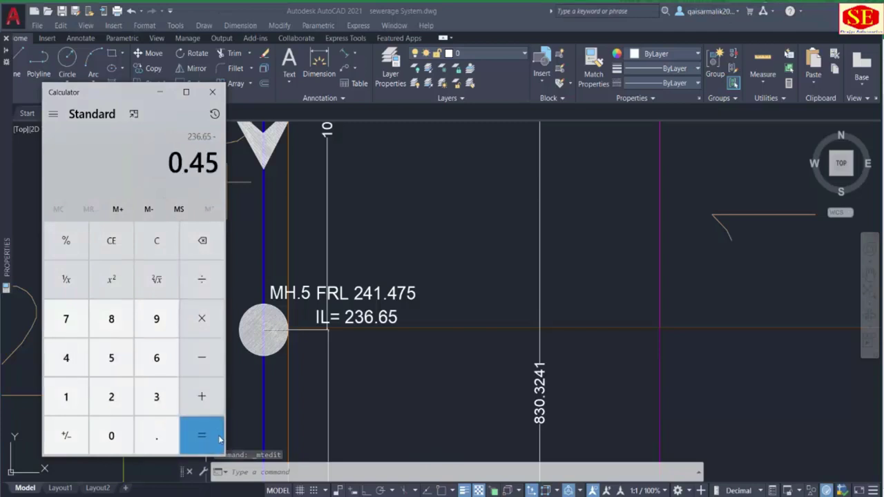
{"action": "left_click", "coordinate": [202, 436]}
{"action": "scroll", "coordinate": [358, 314], "scroll_direction": "down", "scroll_amount": 2}
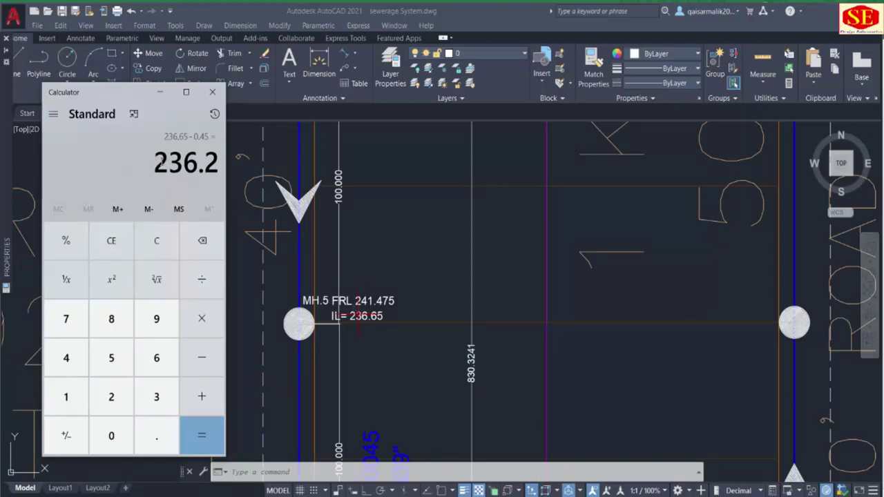
{"action": "left_click_drag", "start_coordinate": [158, 162], "coordinate": [237, 162]}
{"action": "right_click", "coordinate": [199, 162]}
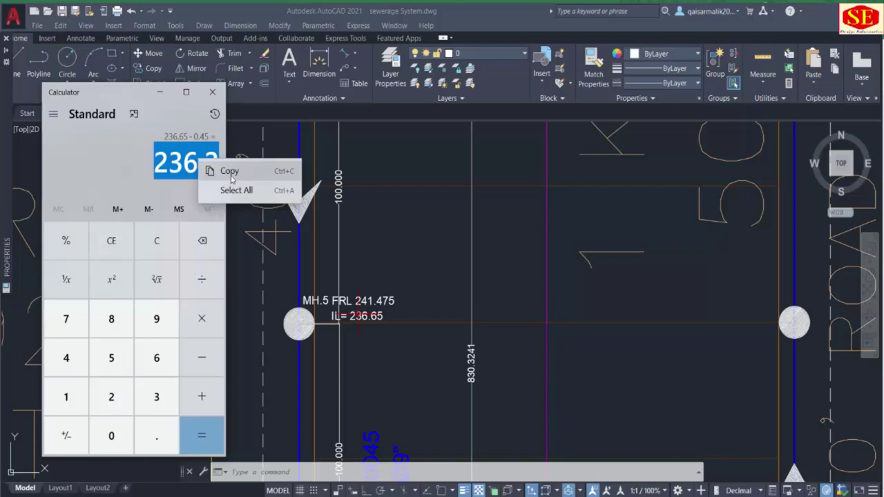
{"action": "left_click", "coordinate": [230, 171]}
{"action": "key", "text": "Escape"}
Return to the AutoCAD drawing and change the invert level text at MH.5 to "IL= 236.2".
{"action": "scroll", "coordinate": [369, 318], "scroll_direction": "up", "scroll_amount": 3}
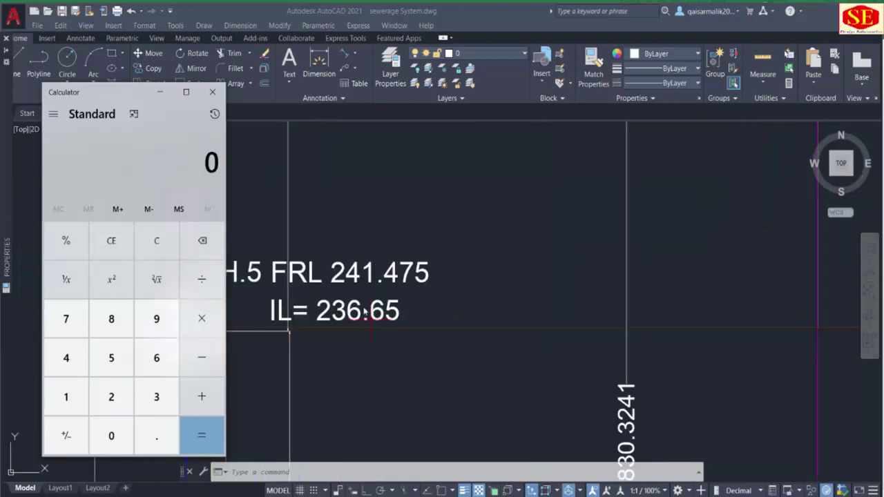
{"action": "left_click", "coordinate": [377, 313]}
{"action": "double_click", "coordinate": [359, 310]}
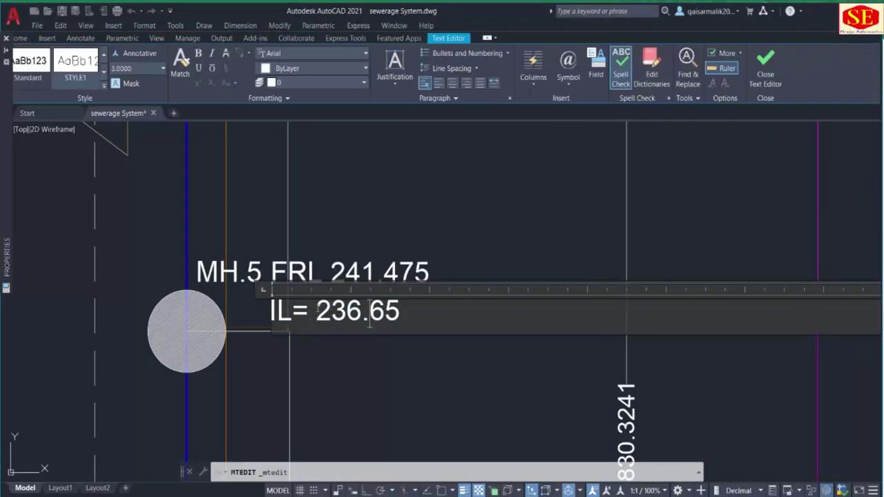
{"action": "left_click_drag", "start_coordinate": [317, 311], "coordinate": [446, 307]}
{"action": "key", "text": "ctrl+v"}
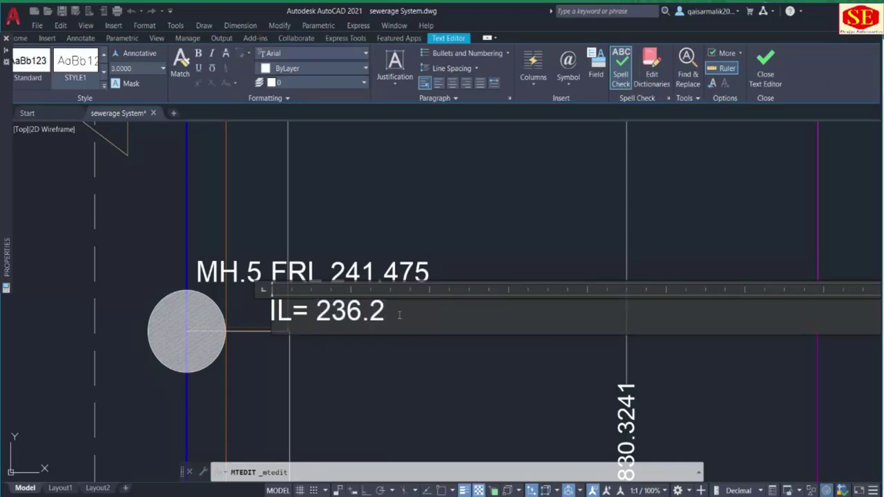
{"action": "left_click_drag", "start_coordinate": [400, 315], "coordinate": [332, 313]}
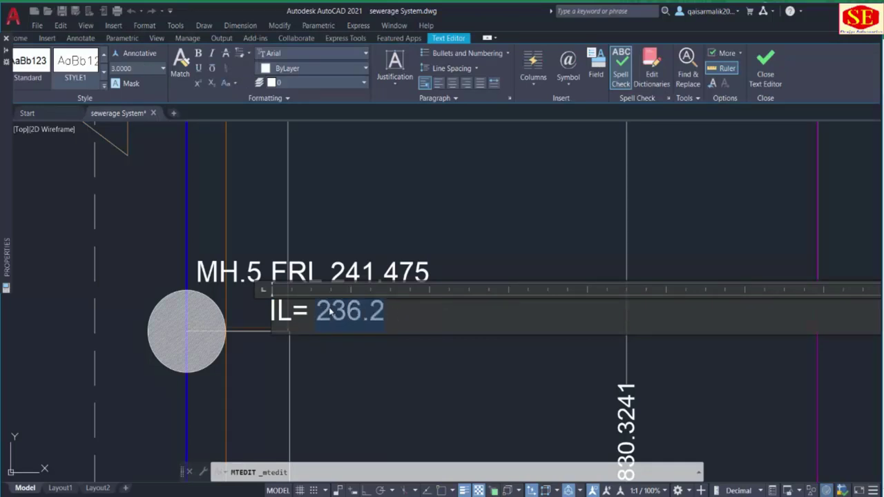
{"action": "right_click", "coordinate": [330, 312]}
{"action": "left_click", "coordinate": [349, 55]}
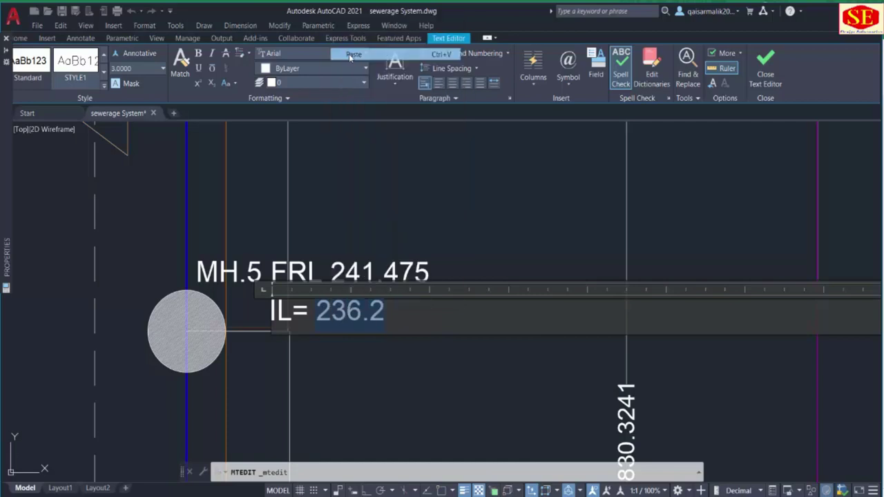
{"action": "left_click", "coordinate": [385, 368]}
Copy the three MH.5 label texts to the next manhole down, at the end of the 100.000 run.
{"action": "scroll", "coordinate": [377, 349], "scroll_direction": "down", "scroll_amount": 3}
{"action": "middle_click_drag", "start_coordinate": [377, 349], "coordinate": [371, 270]}
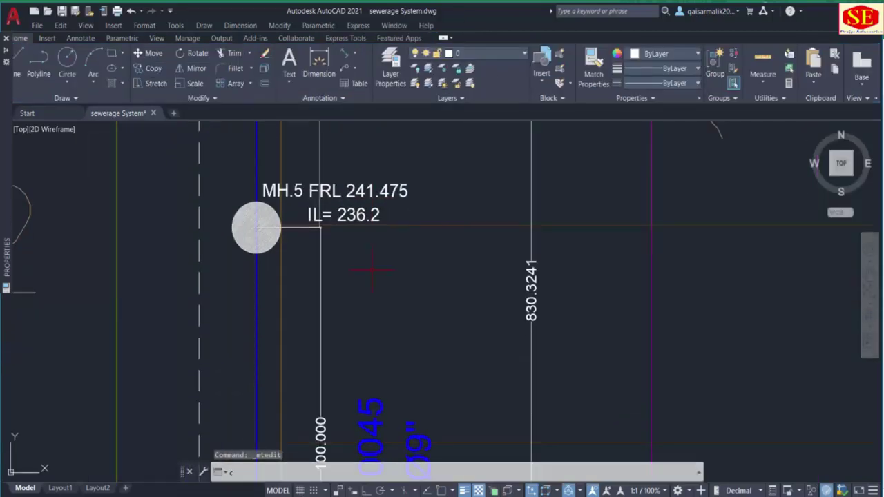
{"action": "type", "text": "co"}
{"action": "key", "text": "Return"}
{"action": "left_click", "coordinate": [298, 186]}
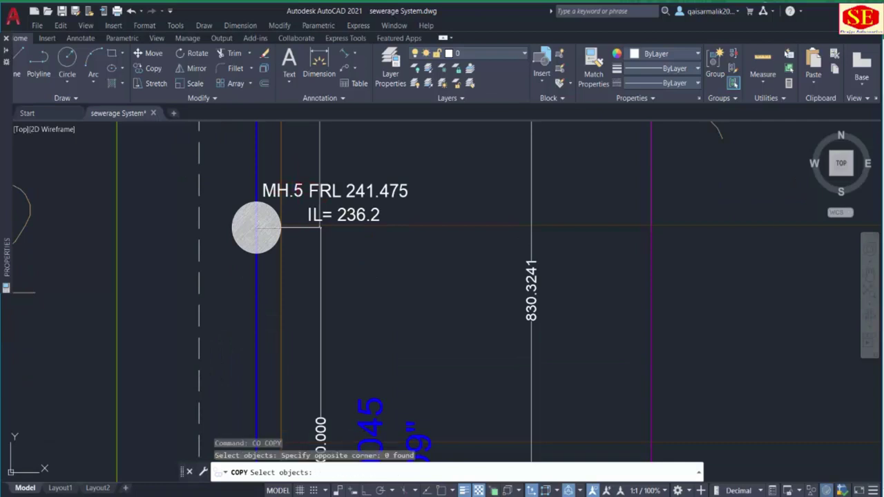
{"action": "left_click", "coordinate": [297, 188]}
{"action": "left_click", "coordinate": [343, 190]}
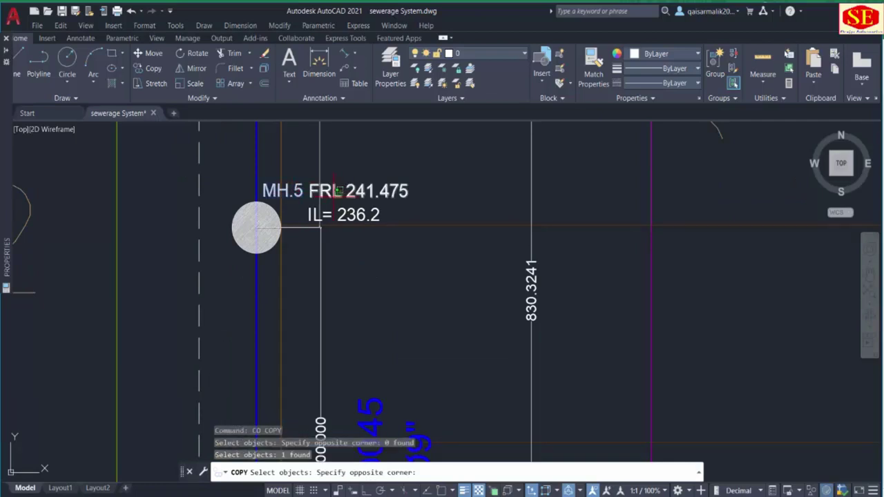
{"action": "left_click", "coordinate": [332, 192]}
{"action": "left_click", "coordinate": [344, 215]}
{"action": "middle_click_drag", "start_coordinate": [347, 242], "coordinate": [358, 192]}
{"action": "scroll", "coordinate": [368, 211], "scroll_direction": "down", "scroll_amount": 2}
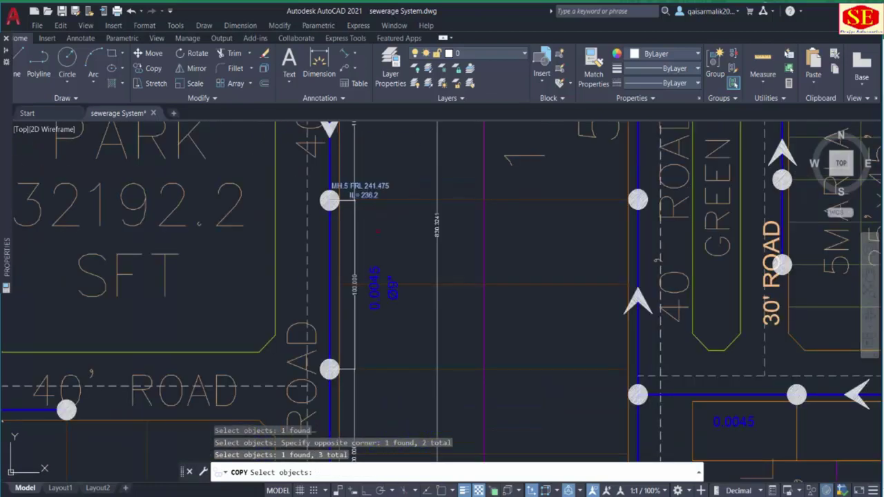
{"action": "key", "text": "Return"}
{"action": "left_click", "coordinate": [384, 223]}
{"action": "middle_click_drag", "start_coordinate": [402, 375], "coordinate": [407, 288]}
{"action": "scroll", "coordinate": [406, 288], "scroll_direction": "up", "scroll_amount": 1}
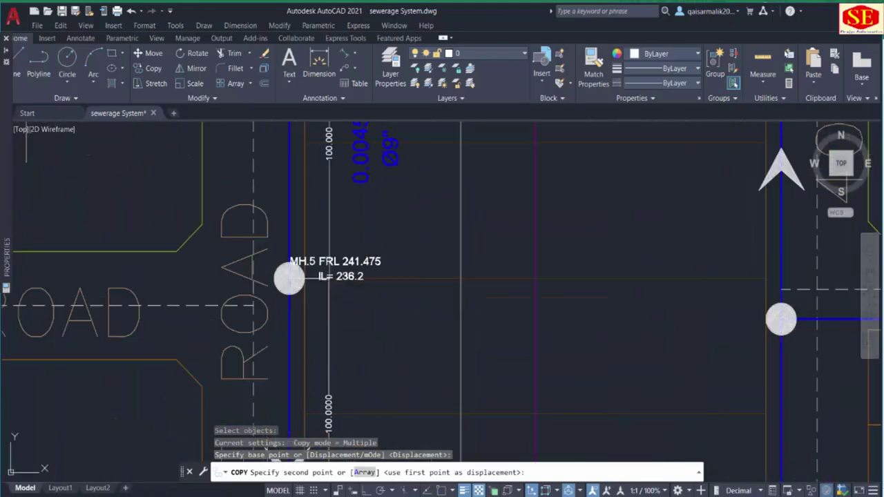
{"action": "left_click", "coordinate": [374, 318]}
{"action": "key", "text": "Escape"}
Change the newly copied label to manhole "MH.6" with road level "FRL 241.470".
{"action": "middle_click_drag", "start_coordinate": [368, 319], "coordinate": [368, 362]}
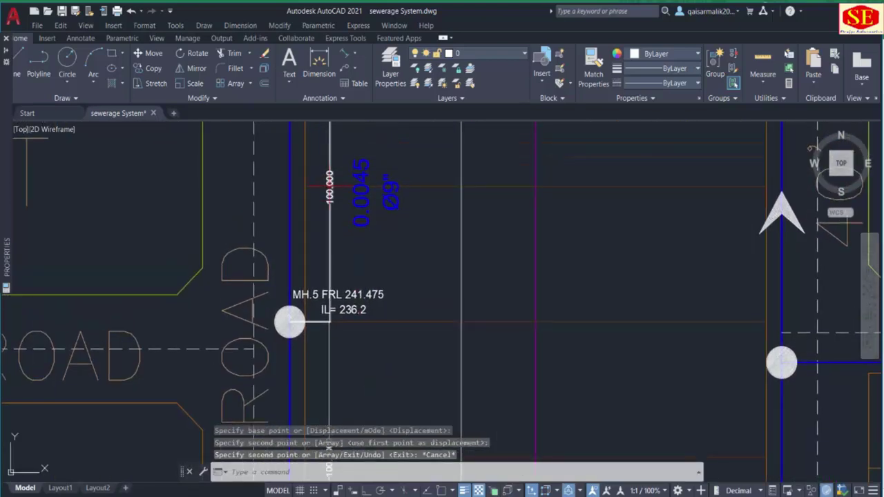
{"action": "middle_click_drag", "start_coordinate": [330, 240], "coordinate": [359, 394]}
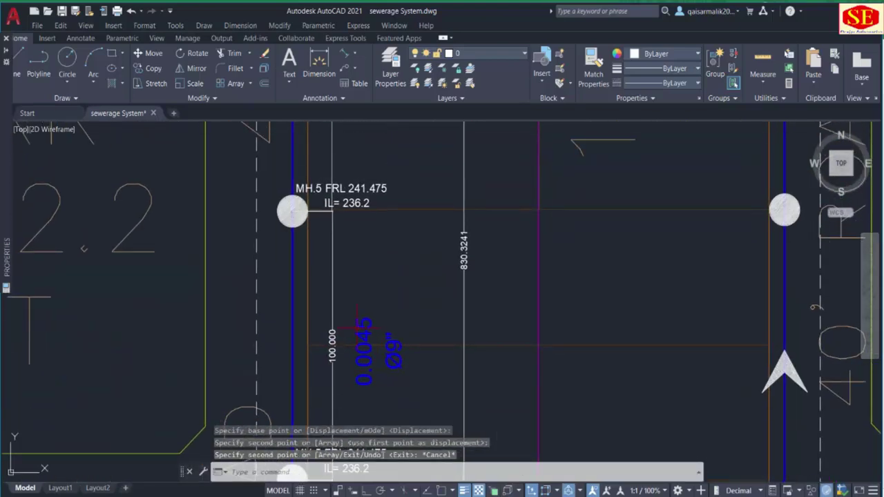
{"action": "middle_click_drag", "start_coordinate": [302, 411], "coordinate": [322, 191]}
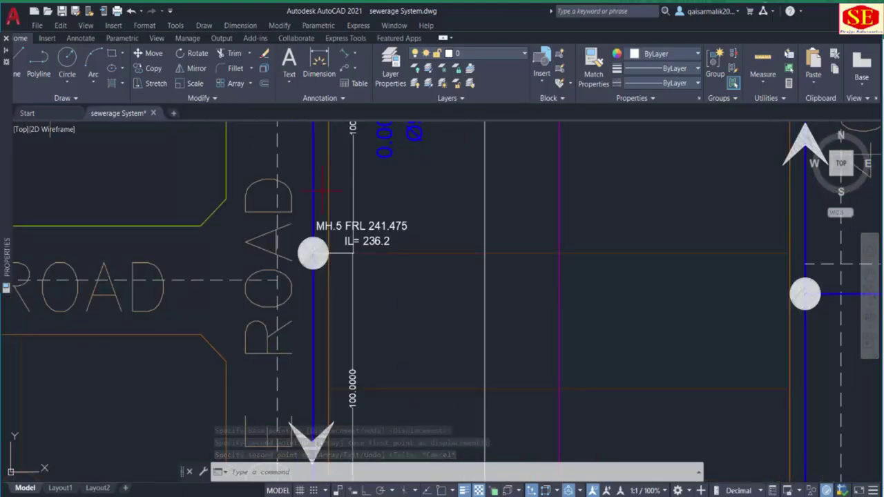
{"action": "scroll", "coordinate": [319, 190], "scroll_direction": "up", "scroll_amount": 2}
{"action": "double_click", "coordinate": [355, 245]}
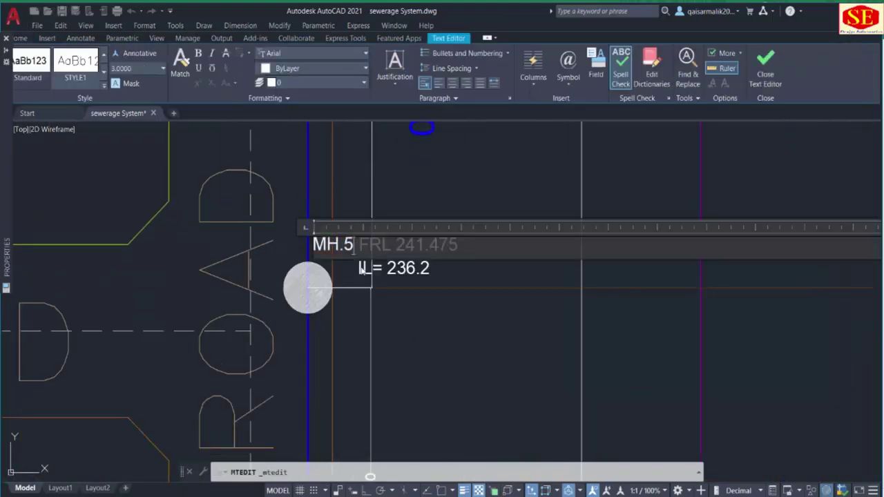
{"action": "left_click", "coordinate": [426, 329]}
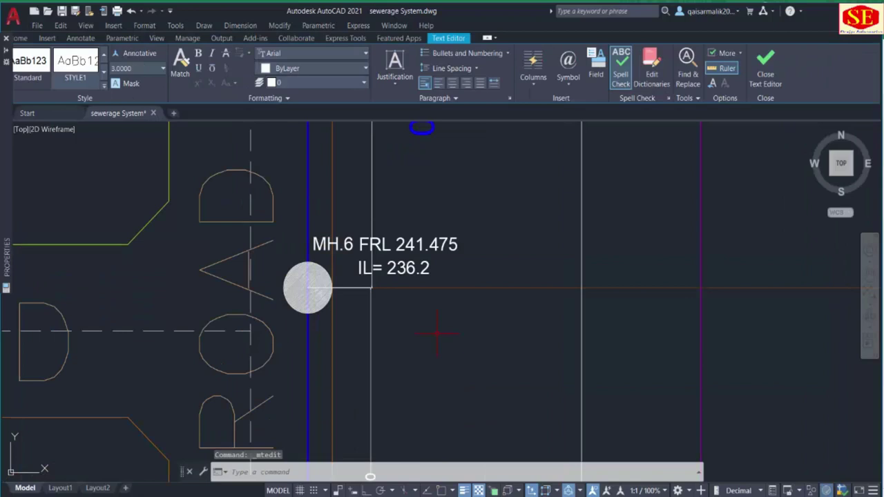
{"action": "double_click", "coordinate": [456, 241]}
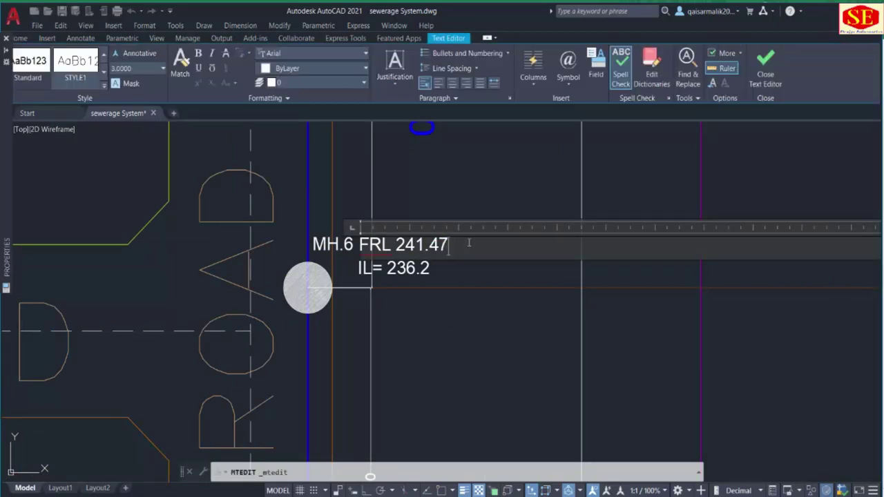
{"action": "key", "text": "Escape"}
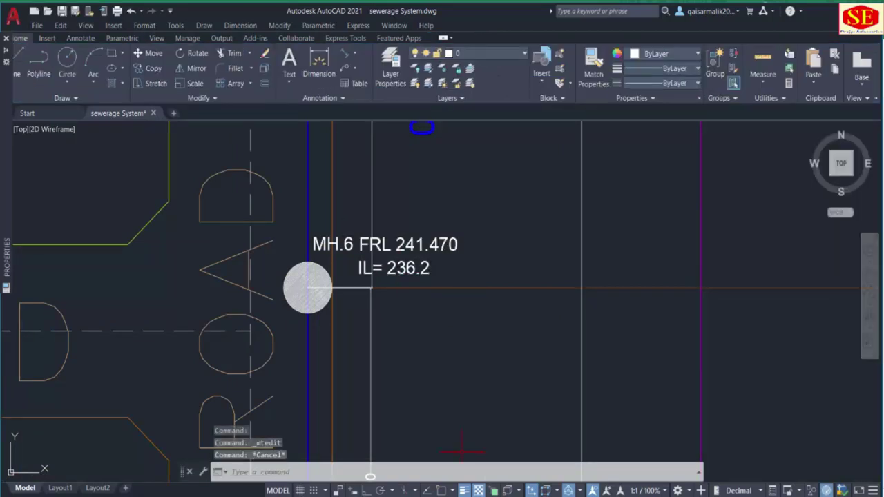
Switch to Calculator and subtract 0.45 from the MH.5 invert level 236.2.
{"action": "key", "text": "alt+Tab"}
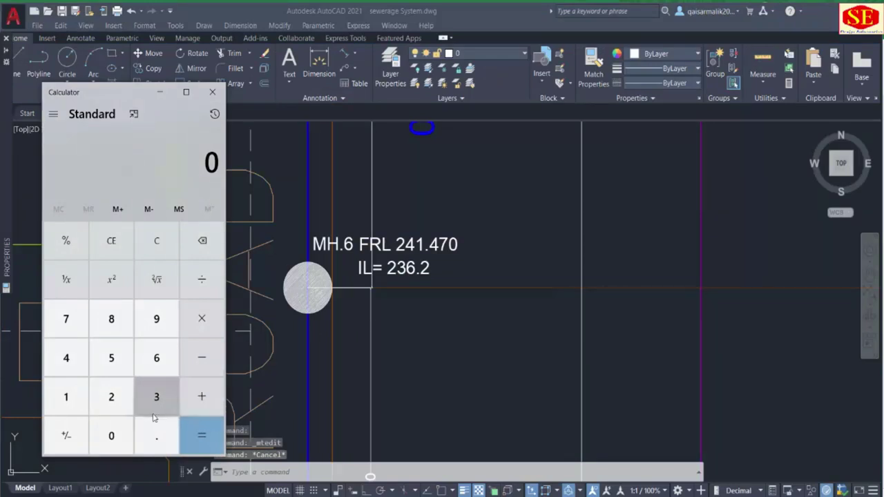
{"action": "left_click", "coordinate": [111, 397]}
{"action": "left_click", "coordinate": [156, 397]}
{"action": "left_click", "coordinate": [156, 358]}
{"action": "left_click", "coordinate": [160, 435]}
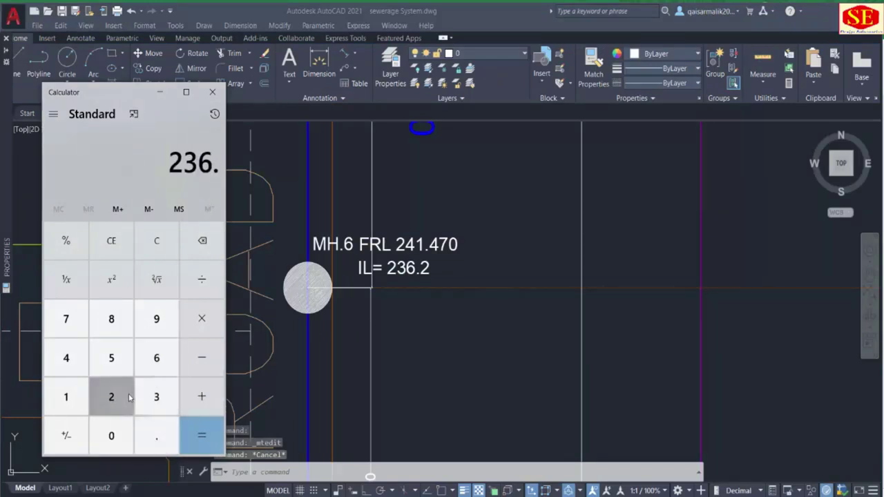
{"action": "left_click", "coordinate": [111, 397]}
{"action": "left_click", "coordinate": [202, 358]}
{"action": "left_click", "coordinate": [156, 435]}
{"action": "left_click", "coordinate": [66, 358]}
{"action": "left_click", "coordinate": [112, 358]}
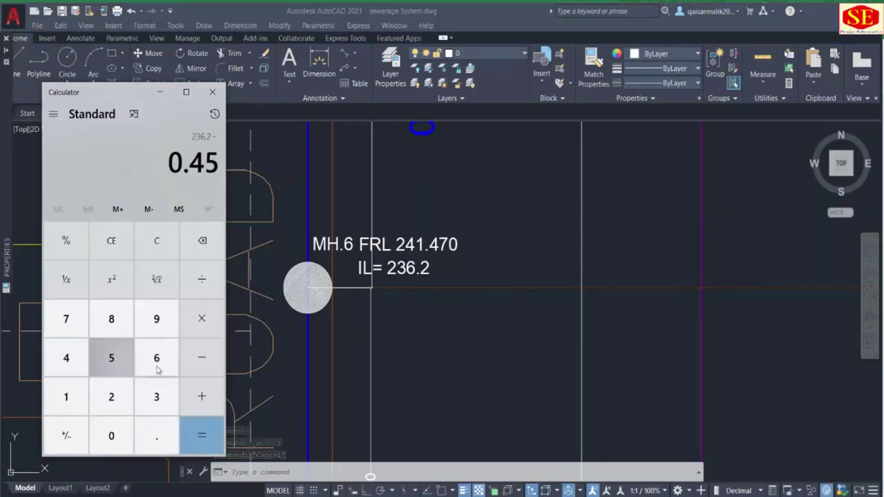
{"action": "scroll", "coordinate": [481, 432], "scroll_direction": "down", "scroll_amount": 4}
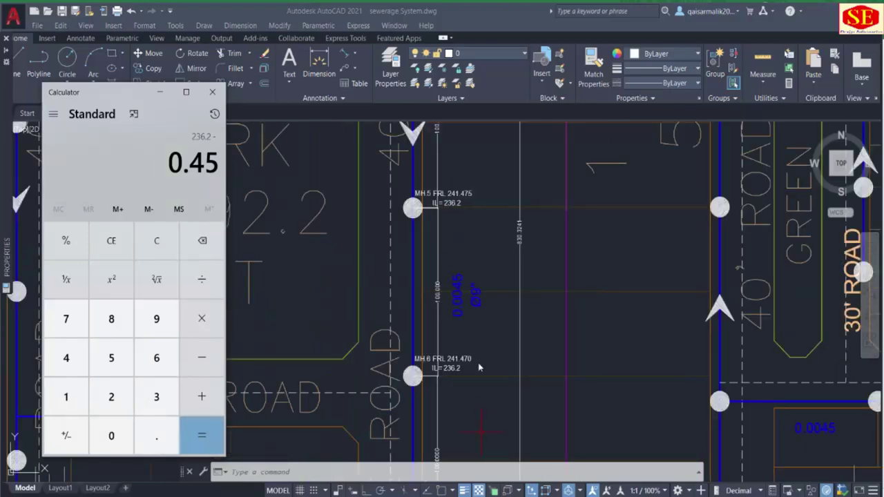
{"action": "scroll", "coordinate": [461, 384], "scroll_direction": "up", "scroll_amount": 5}
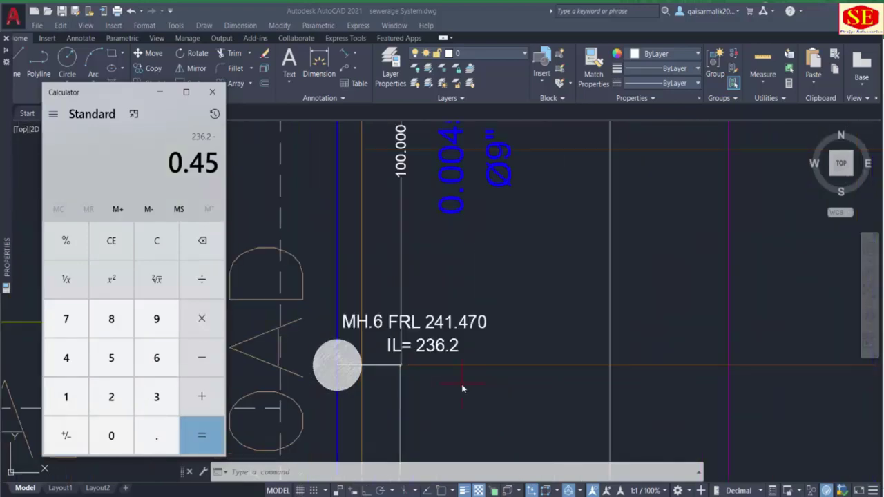
{"action": "left_click", "coordinate": [206, 436]}
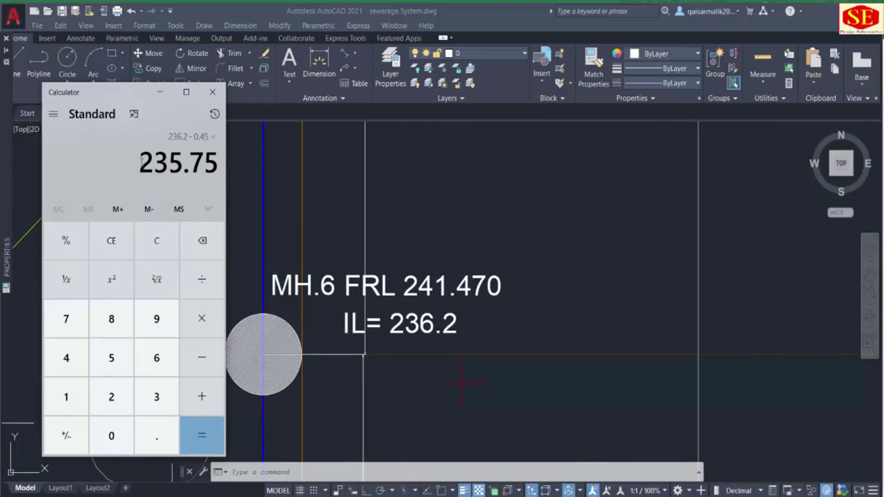
Copy the Calculator result and return to AutoCAD to change the invert level text at MH.6 to "IL= 235.75".
{"action": "left_click_drag", "start_coordinate": [152, 163], "coordinate": [214, 163]}
{"action": "right_click", "coordinate": [209, 163]}
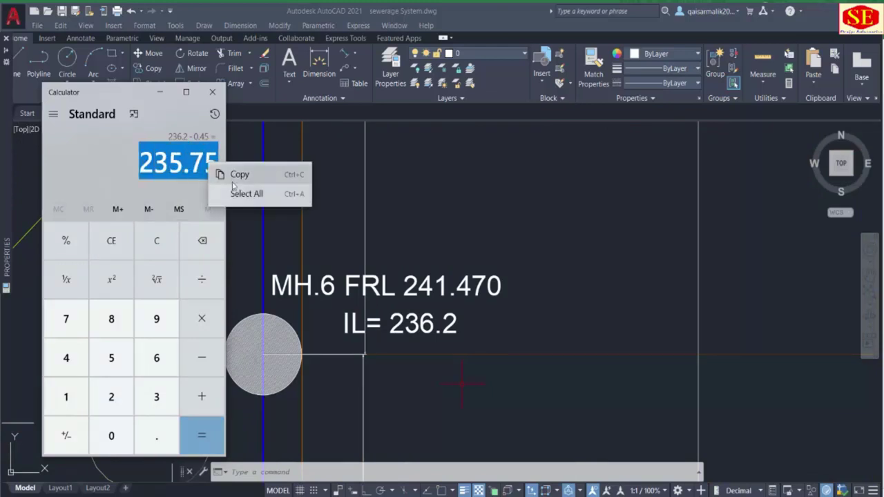
{"action": "left_click", "coordinate": [234, 178]}
{"action": "left_click", "coordinate": [426, 331]}
{"action": "double_click", "coordinate": [428, 334]}
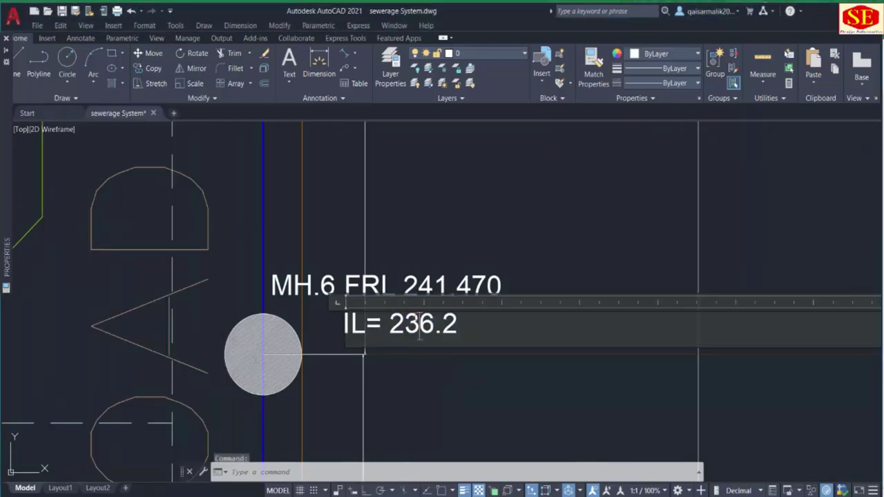
{"action": "left_click_drag", "start_coordinate": [389, 324], "coordinate": [448, 334]}
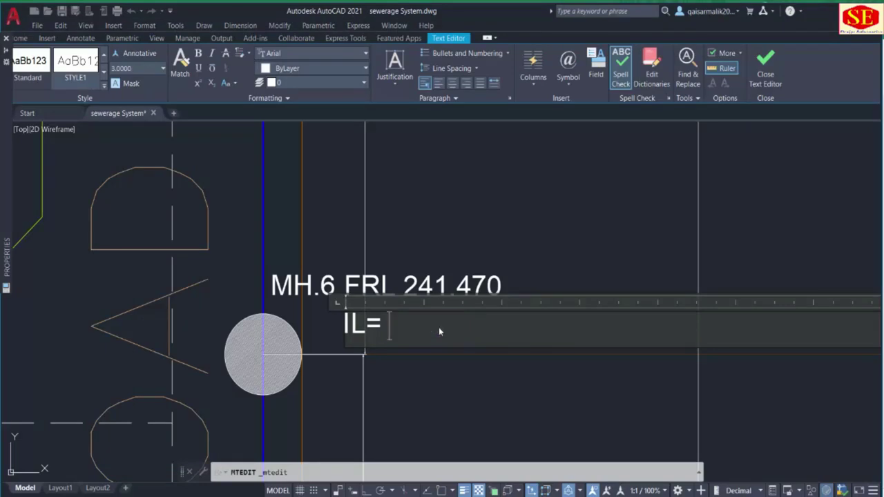
{"action": "right_click", "coordinate": [438, 330]}
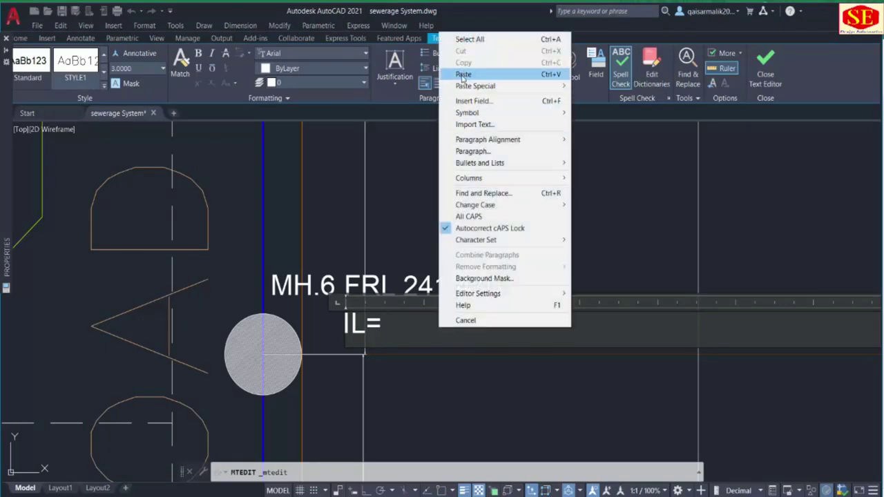
{"action": "left_click", "coordinate": [463, 75]}
{"action": "left_click", "coordinate": [428, 334]}
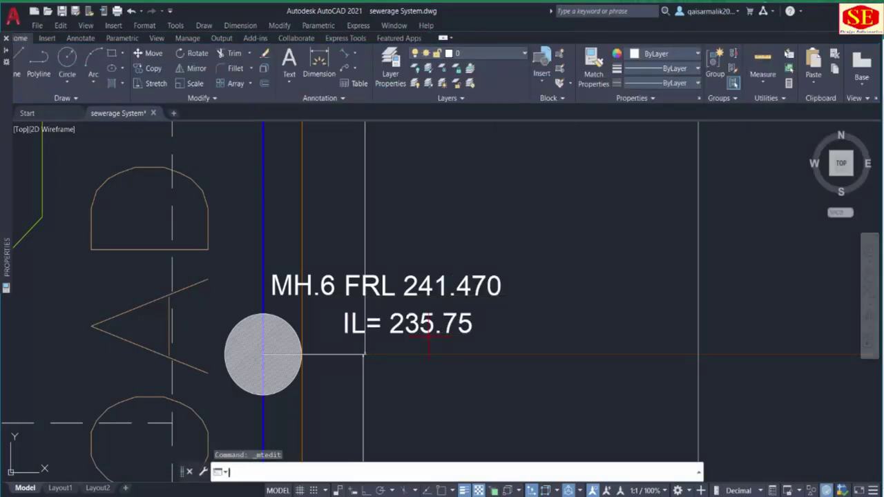
Copy the three MH.6 label texts to the next manhole down, at the end of the 100.0000 run.
{"action": "type", "text": "co"}
{"action": "left_click", "coordinate": [322, 277]}
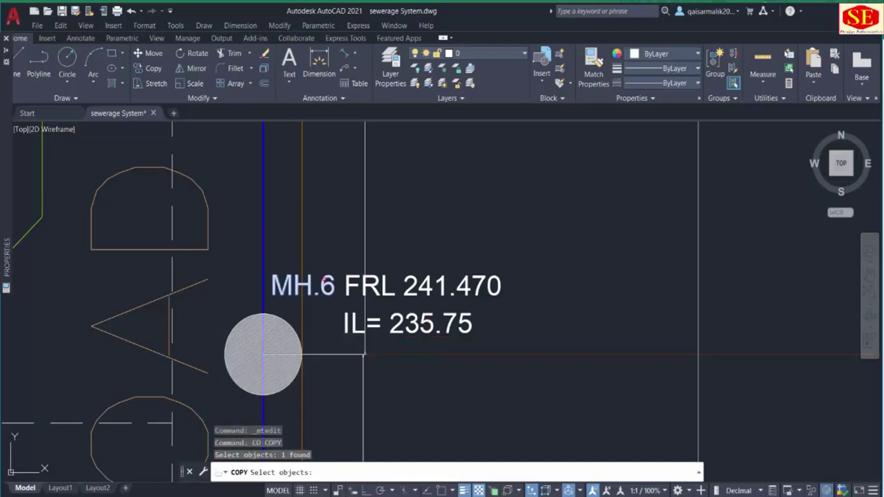
{"action": "left_click", "coordinate": [408, 283]}
{"action": "left_click", "coordinate": [397, 321]}
{"action": "middle_click_drag", "start_coordinate": [397, 323], "coordinate": [396, 239]}
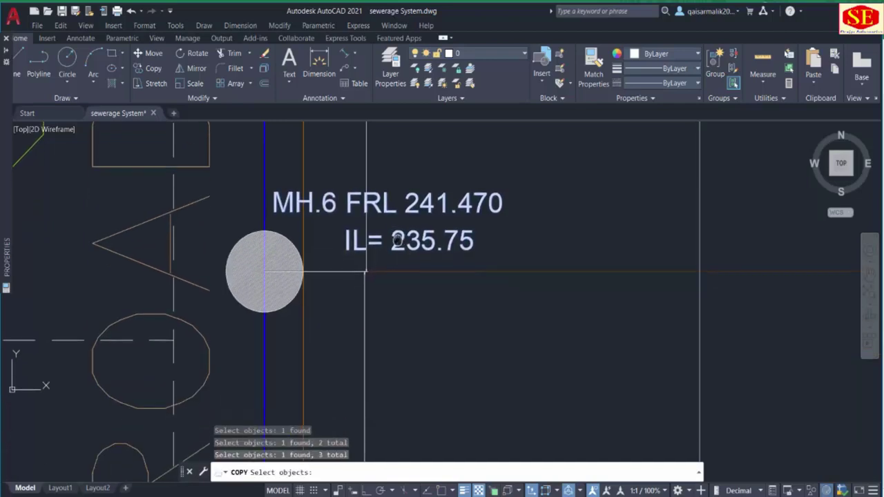
{"action": "key", "text": "Return"}
{"action": "left_click", "coordinate": [425, 302]}
{"action": "scroll", "coordinate": [427, 300], "scroll_direction": "down", "scroll_amount": 4}
{"action": "middle_click_drag", "start_coordinate": [433, 360], "coordinate": [432, 290]}
{"action": "scroll", "coordinate": [428, 318], "scroll_direction": "down", "scroll_amount": 4}
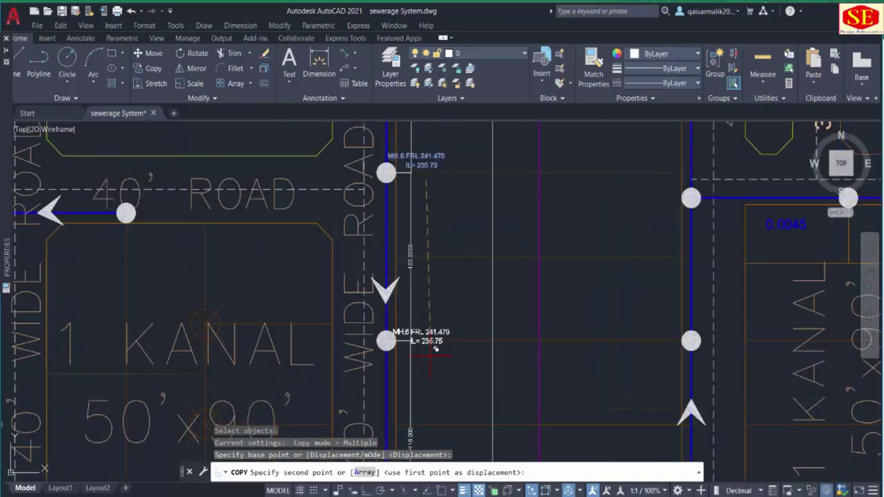
{"action": "scroll", "coordinate": [428, 335], "scroll_direction": "up", "scroll_amount": 6}
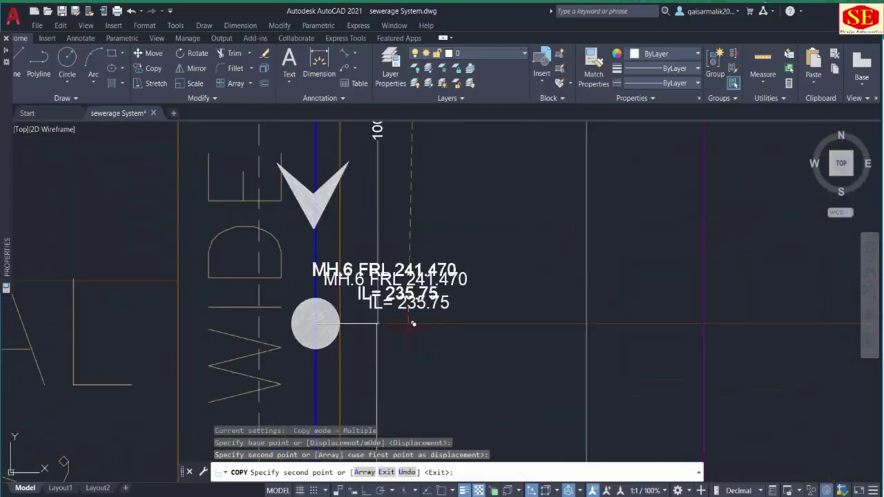
{"action": "left_click", "coordinate": [412, 324]}
{"action": "key", "text": "Escape"}
Change the newly copied label to manhole "MH.7" with road level "FRL 241.465".
{"action": "double_click", "coordinate": [355, 279]}
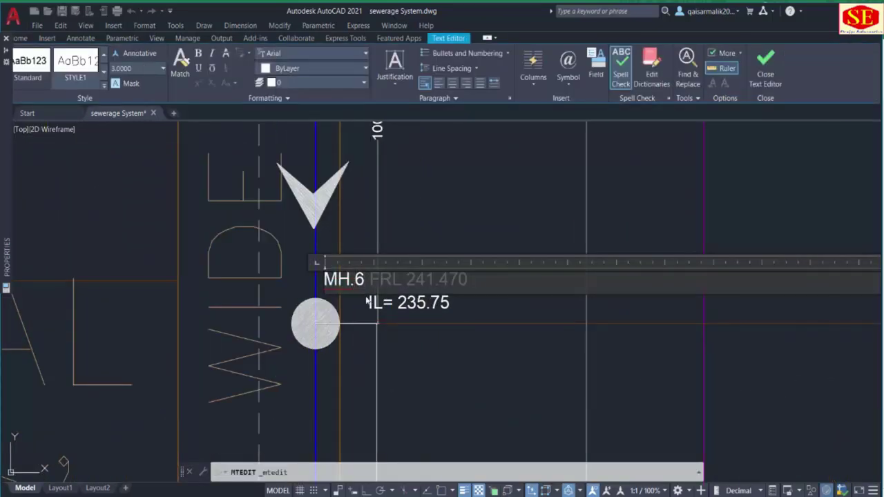
{"action": "left_click", "coordinate": [429, 324]}
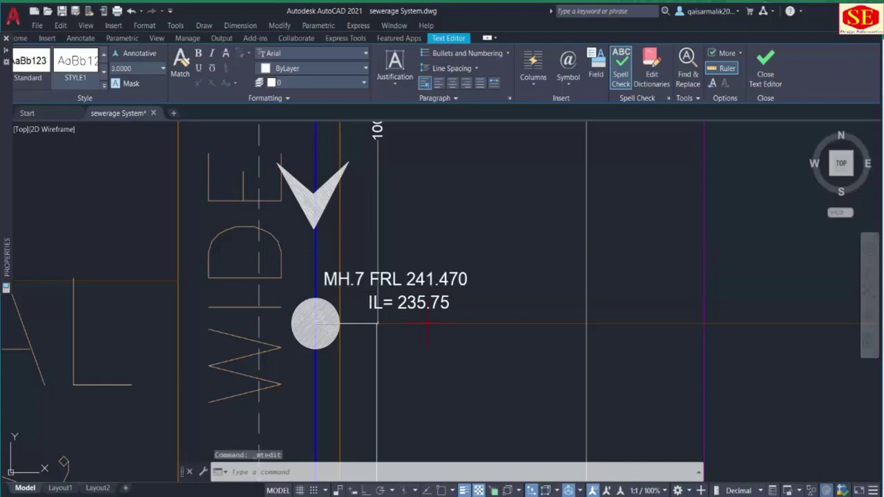
{"action": "double_click", "coordinate": [463, 279]}
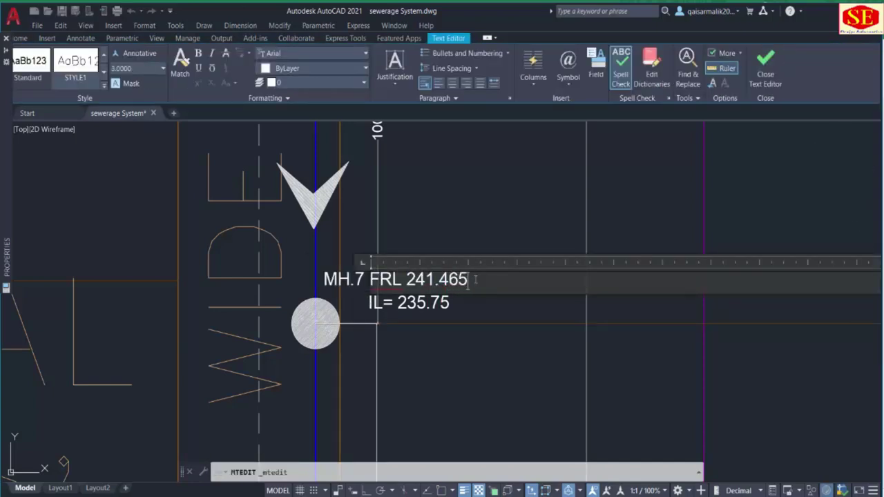
{"action": "left_click", "coordinate": [444, 346]}
{"action": "key", "text": "Escape"}
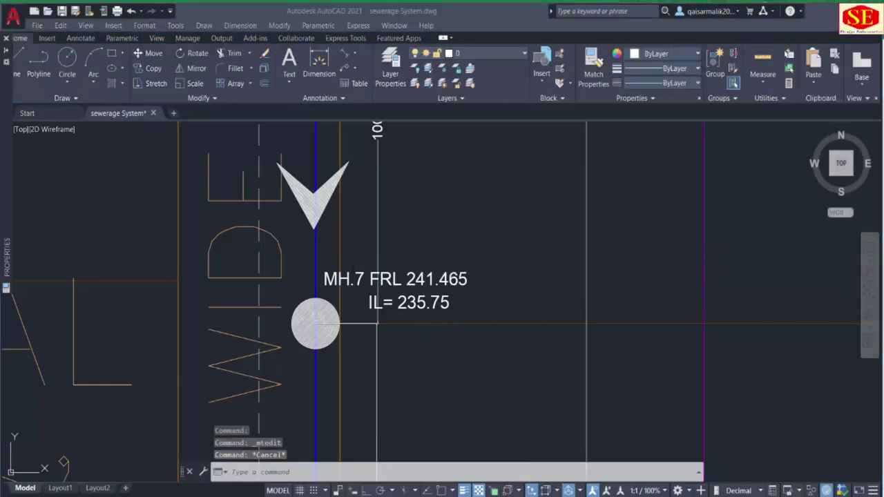
Switch to Calculator and subtract 0.45 from the MH.6 invert level 235.75.
{"action": "key", "text": "alt+Tab"}
{"action": "left_click", "coordinate": [207, 363]}
{"action": "left_click", "coordinate": [157, 446]}
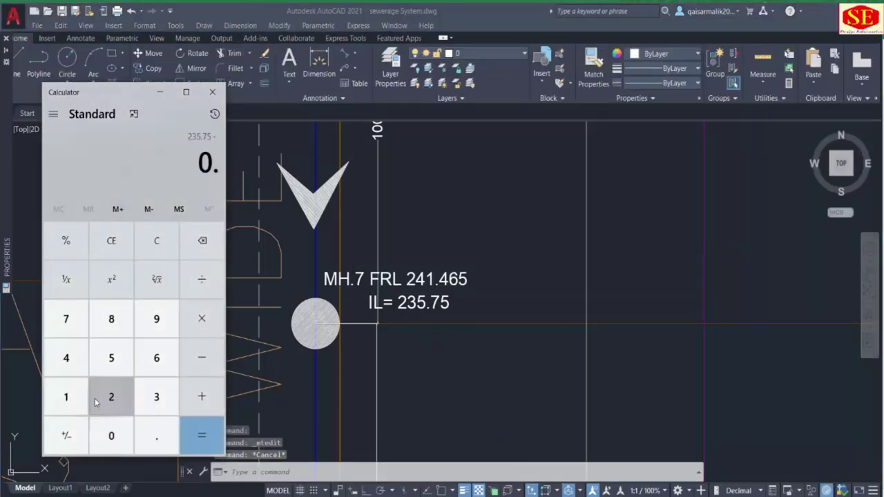
{"action": "left_click", "coordinate": [66, 357]}
{"action": "left_click", "coordinate": [111, 357]}
{"action": "scroll", "coordinate": [414, 326], "scroll_direction": "down", "scroll_amount": 2}
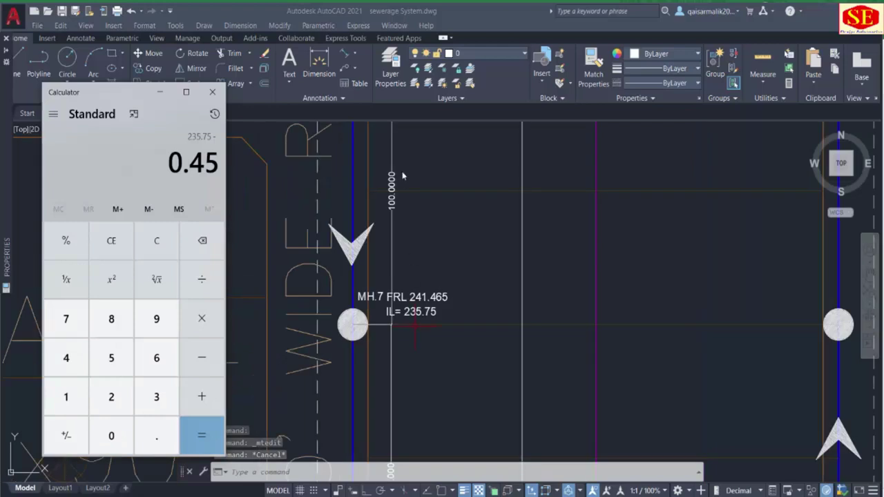
{"action": "left_click", "coordinate": [219, 441]}
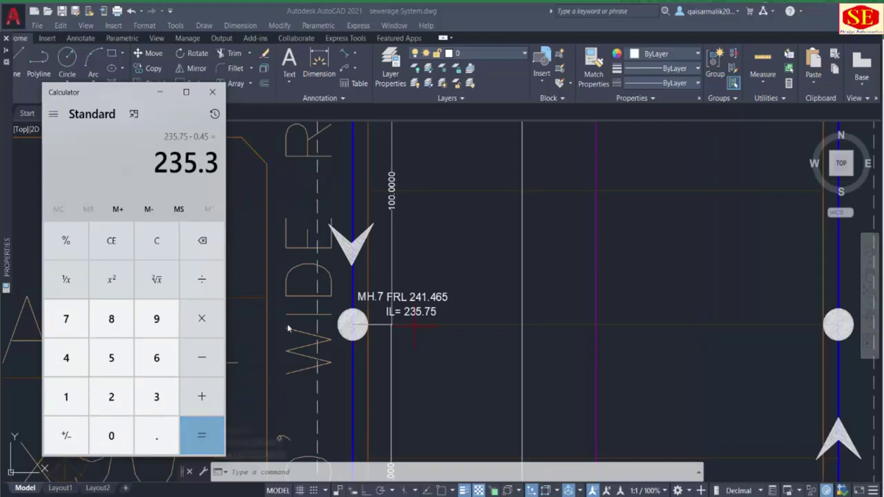
Copy the Calculator result and return to AutoCAD to change the invert level text at MH.7 to "IL=235.30".
{"action": "left_click_drag", "start_coordinate": [155, 163], "coordinate": [218, 163]}
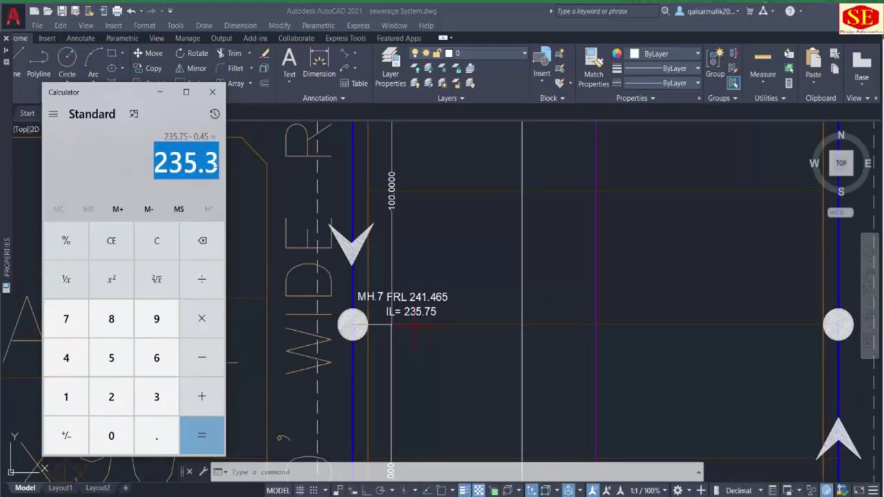
{"action": "right_click", "coordinate": [185, 165]}
{"action": "left_click", "coordinate": [201, 174]}
{"action": "left_click", "coordinate": [413, 330]}
{"action": "double_click", "coordinate": [388, 311]}
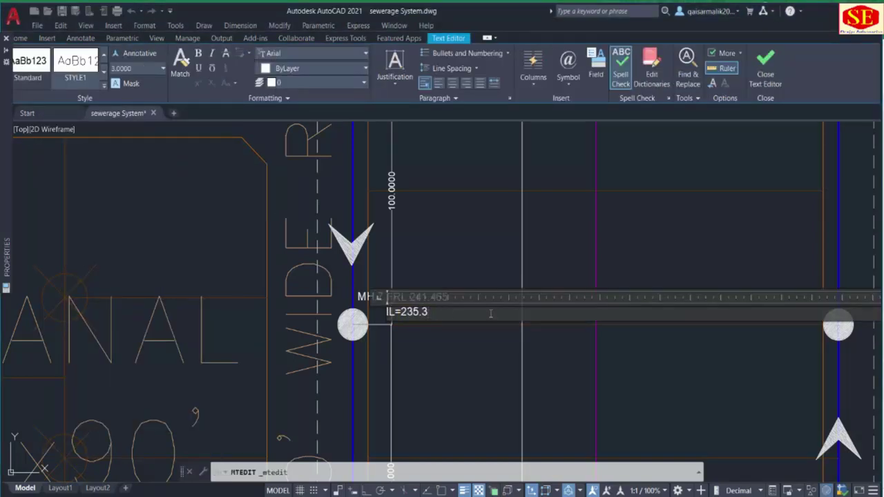
{"action": "key", "text": "Escape"}
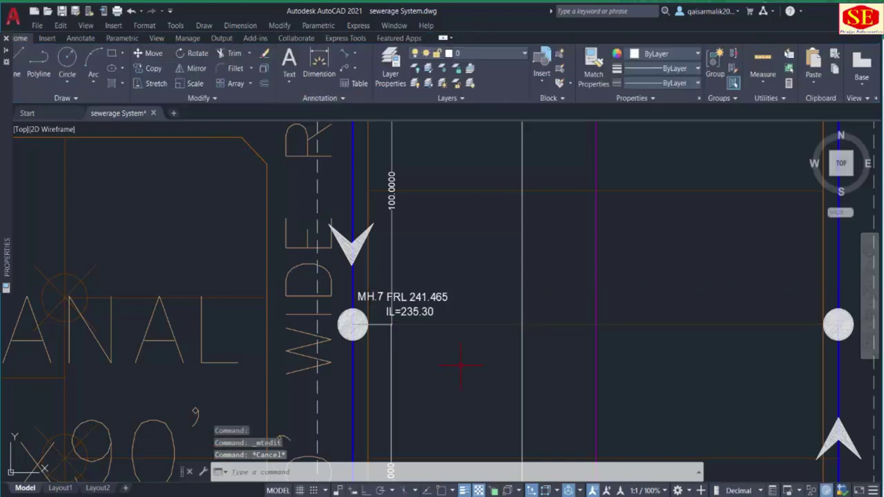
Copy the three MH.7 label texts to the next manhole down, at the end of the 116.000 run.
{"action": "type", "text": "co"}
{"action": "key", "text": "Return"}
{"action": "left_click", "coordinate": [409, 311]}
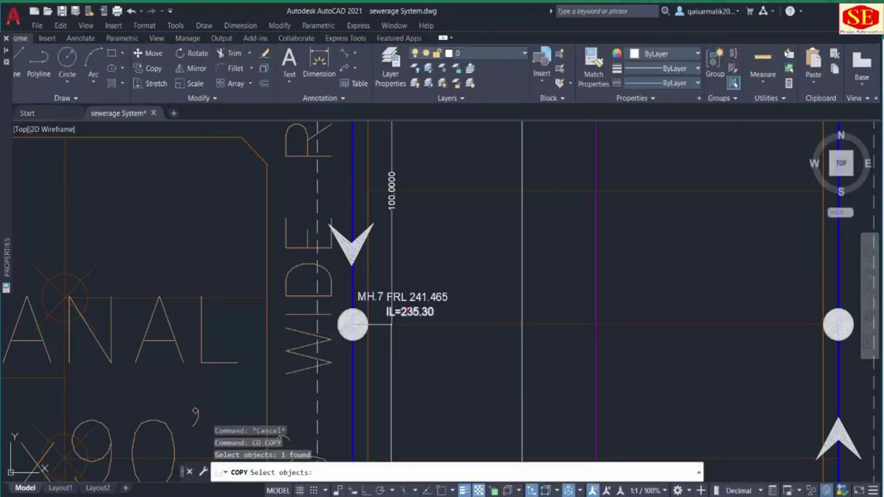
{"action": "left_click", "coordinate": [413, 299]}
{"action": "key", "text": "Return"}
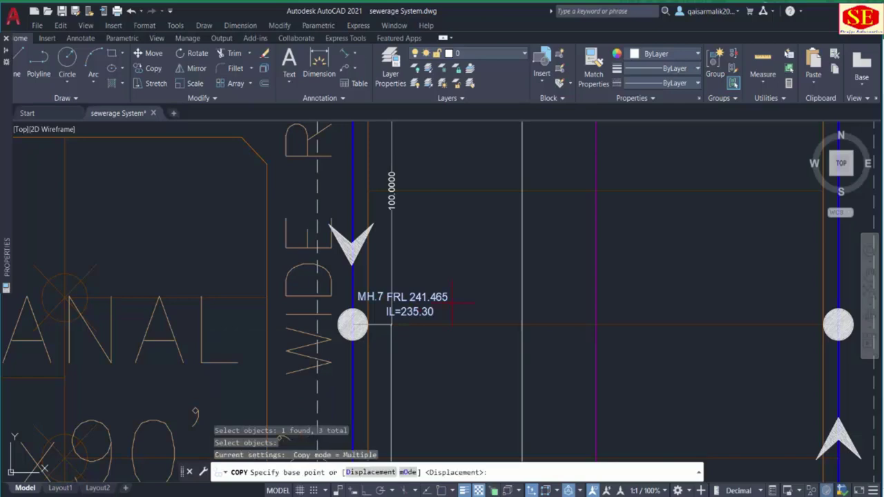
{"action": "left_click", "coordinate": [410, 312]}
{"action": "middle_click_drag", "start_coordinate": [452, 431], "coordinate": [427, 240]}
{"action": "middle_click_drag", "start_coordinate": [428, 338], "coordinate": [427, 239]}
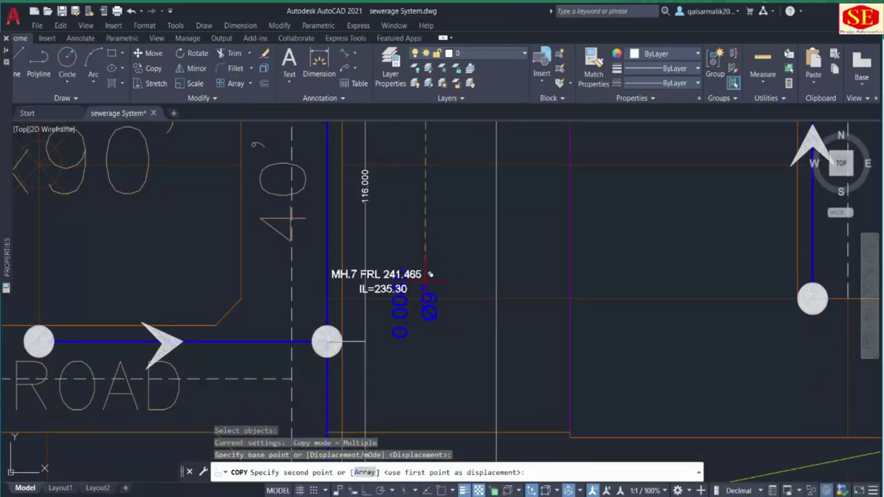
{"action": "left_click", "coordinate": [429, 323]}
{"action": "scroll", "coordinate": [427, 324], "scroll_direction": "down", "scroll_amount": 2}
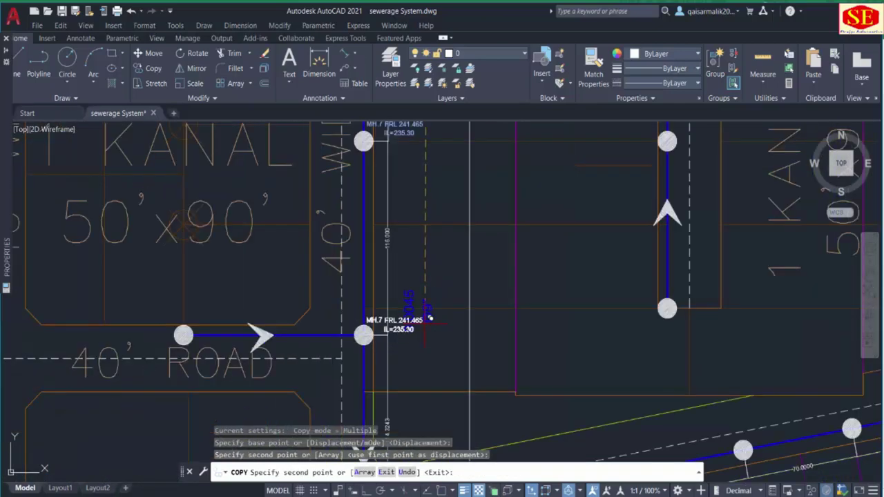
{"action": "key", "text": "Escape"}
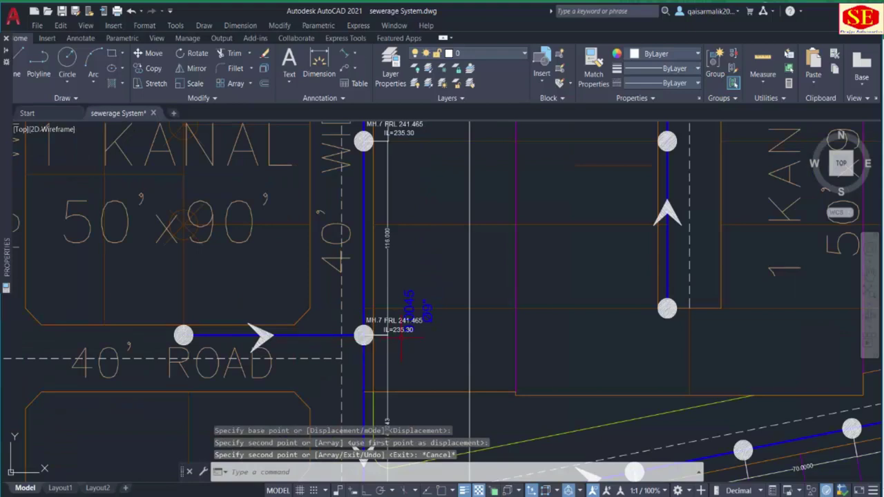
Move the "0.0045" slope and "Ø9"" diameter texts of the 116.000 run upward, clear of the newly copied manhole label.
{"action": "middle_click_drag", "start_coordinate": [402, 338], "coordinate": [327, 389]}
{"action": "scroll", "coordinate": [342, 377], "scroll_direction": "up", "scroll_amount": 1}
{"action": "type", "text": "m"}
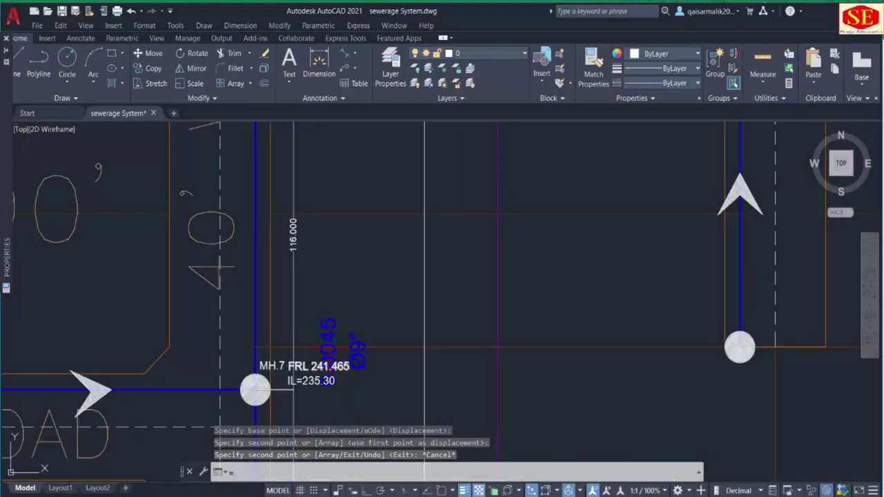
{"action": "key", "text": "Return"}
{"action": "left_click", "coordinate": [329, 326]}
{"action": "left_click", "coordinate": [357, 339]}
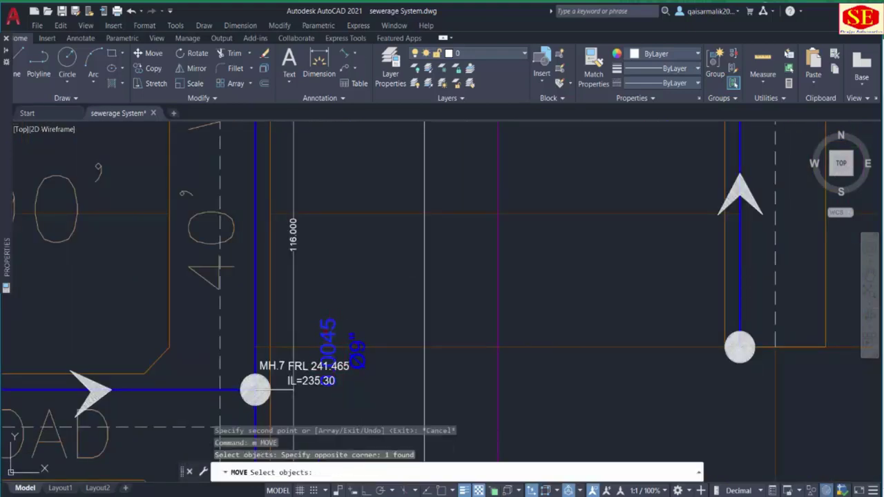
{"action": "left_click", "coordinate": [324, 333]}
{"action": "left_click", "coordinate": [354, 341]}
{"action": "left_click", "coordinate": [354, 341]}
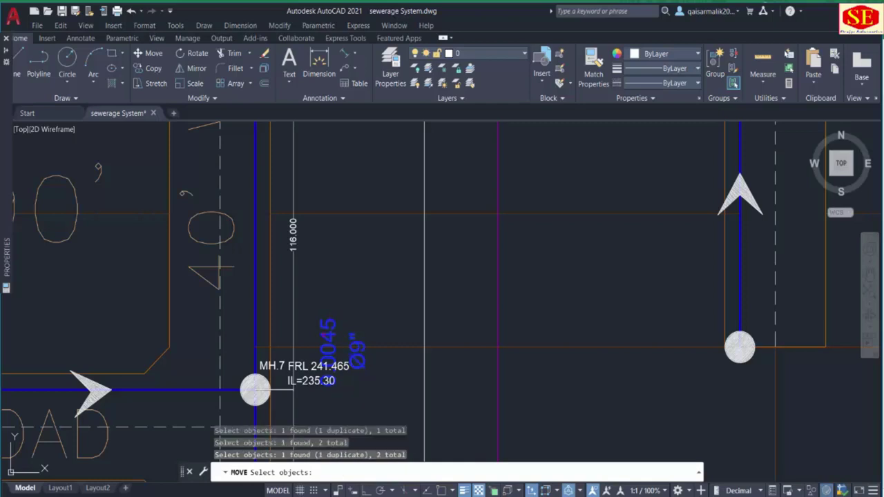
{"action": "left_click", "coordinate": [331, 312]}
{"action": "left_click", "coordinate": [323, 325]}
{"action": "key", "text": "Return"}
{"action": "left_click", "coordinate": [385, 375]}
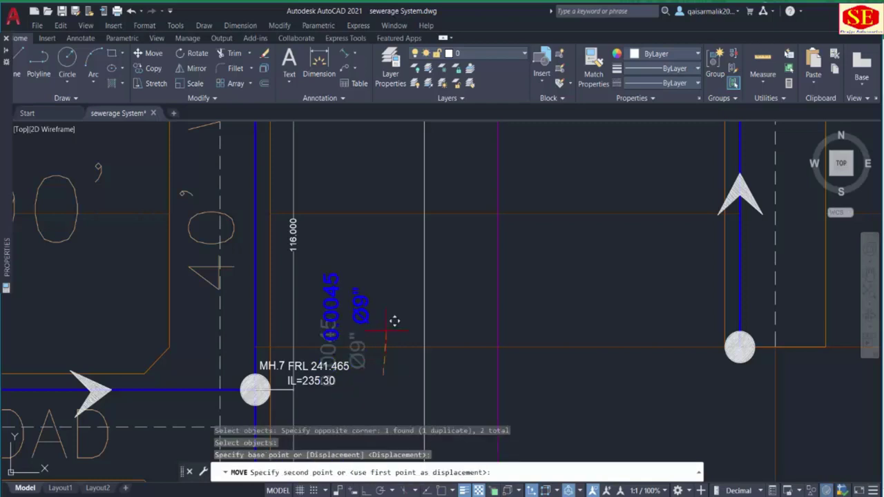
{"action": "left_click", "coordinate": [402, 306]}
{"action": "key", "text": "Escape"}
{"action": "middle_click_drag", "start_coordinate": [327, 296], "coordinate": [326, 349]}
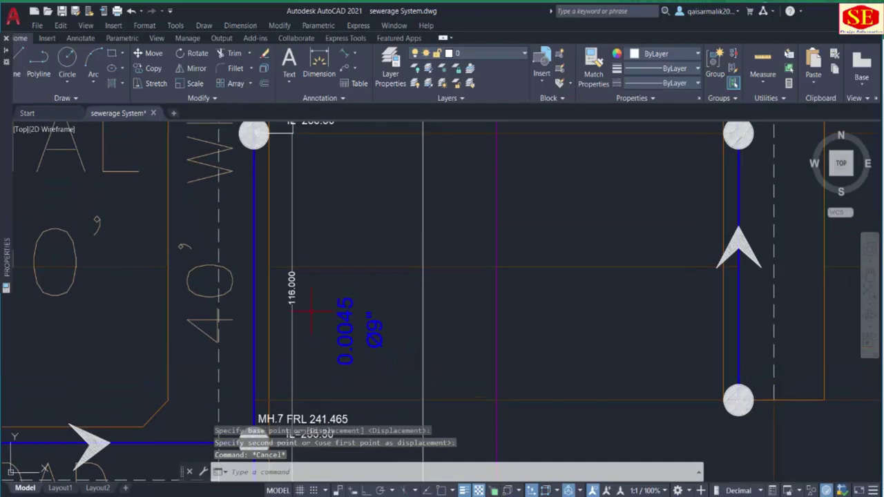
Switch to Calculator and multiply the 0.0045 slope by the 116 run length.
{"action": "scroll", "coordinate": [291, 295], "scroll_direction": "up", "scroll_amount": 3}
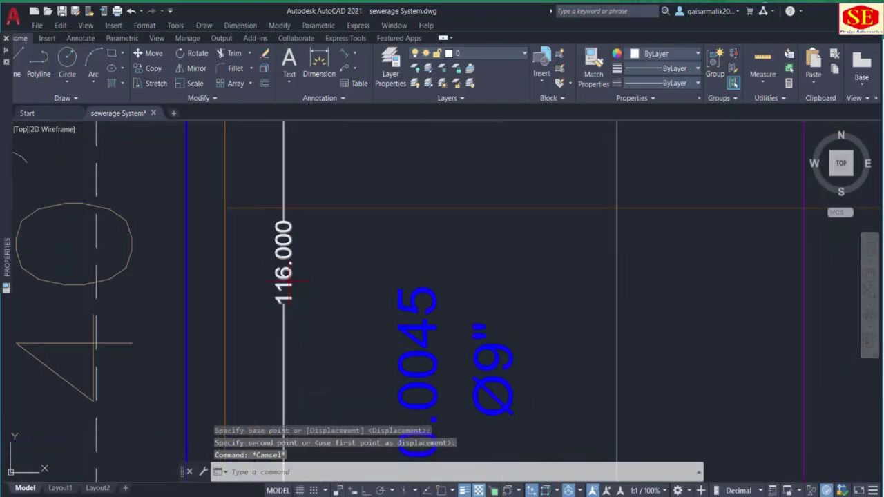
{"action": "scroll", "coordinate": [288, 287], "scroll_direction": "down", "scroll_amount": 3}
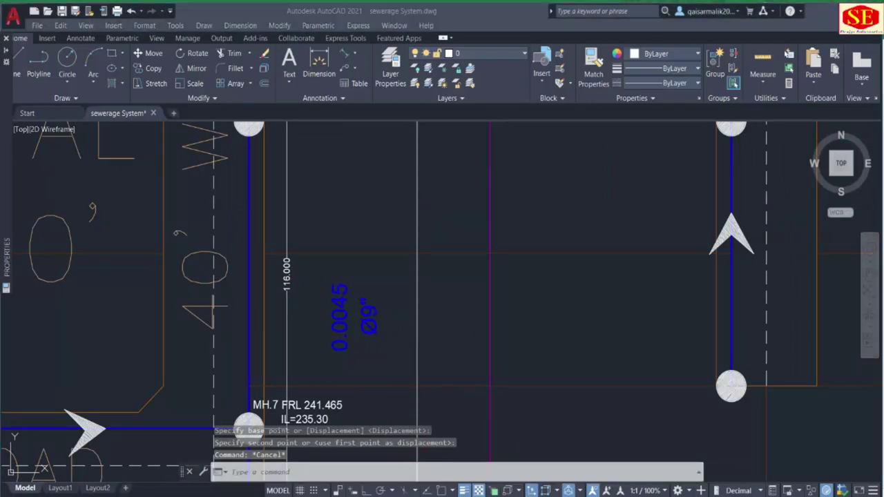
{"action": "key", "text": "alt+Tab"}
{"action": "left_click", "coordinate": [128, 258]}
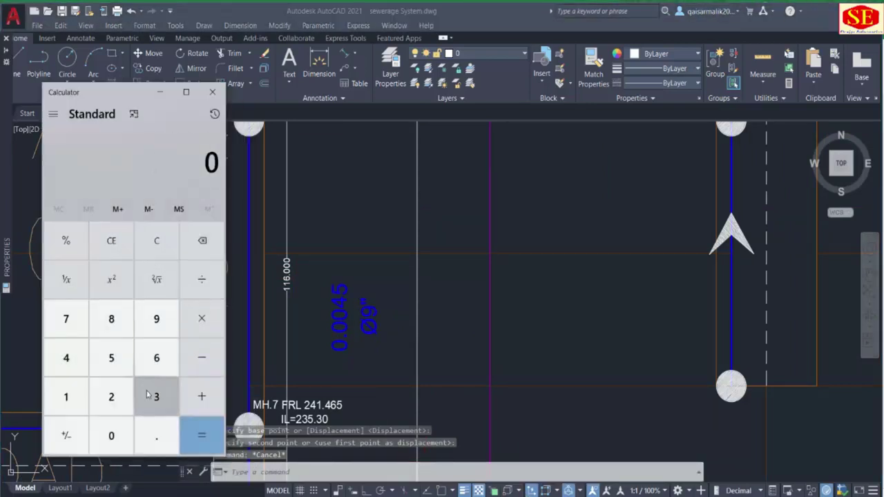
{"action": "left_click", "coordinate": [149, 433]}
{"action": "left_click", "coordinate": [116, 440]}
{"action": "left_click", "coordinate": [116, 439]}
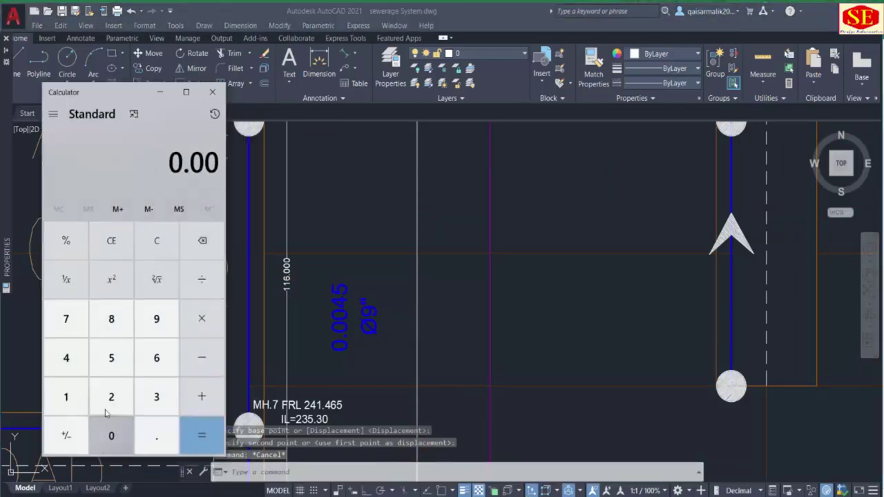
{"action": "left_click", "coordinate": [69, 357]}
{"action": "left_click", "coordinate": [111, 358]}
{"action": "left_click", "coordinate": [188, 323]}
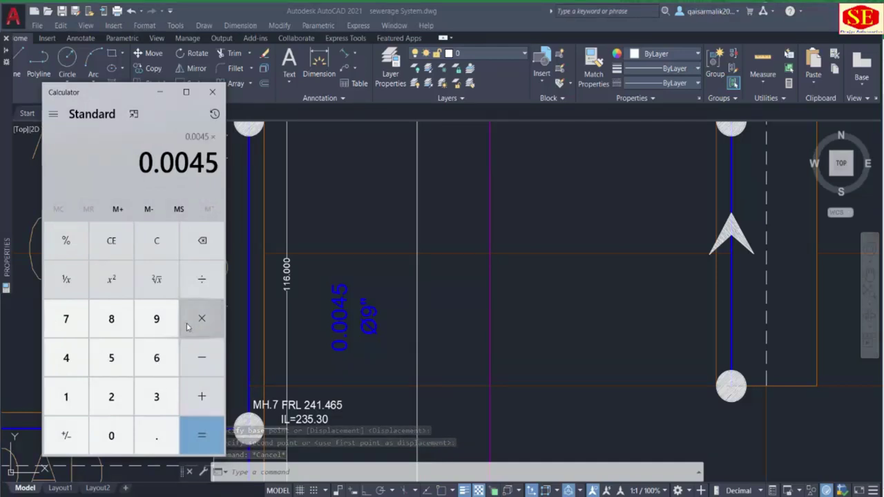
{"action": "left_click", "coordinate": [64, 395]}
{"action": "left_click", "coordinate": [64, 395]}
{"action": "left_click", "coordinate": [167, 360]}
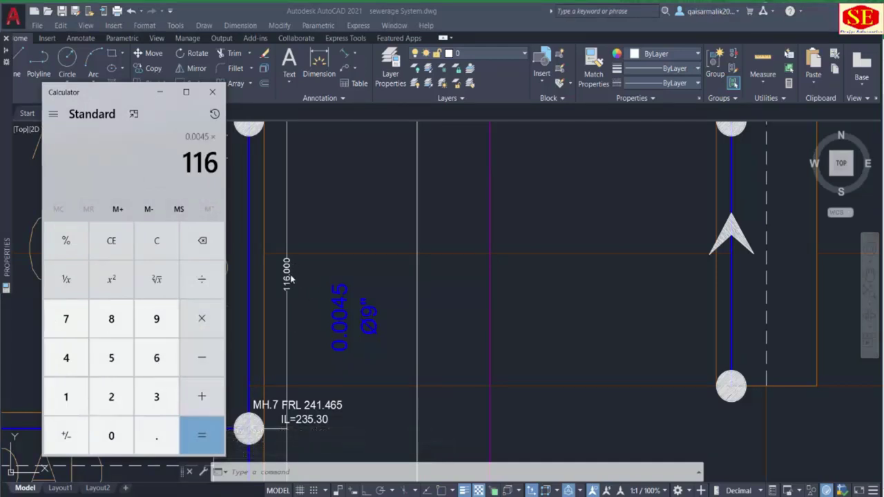
{"action": "left_click", "coordinate": [211, 434]}
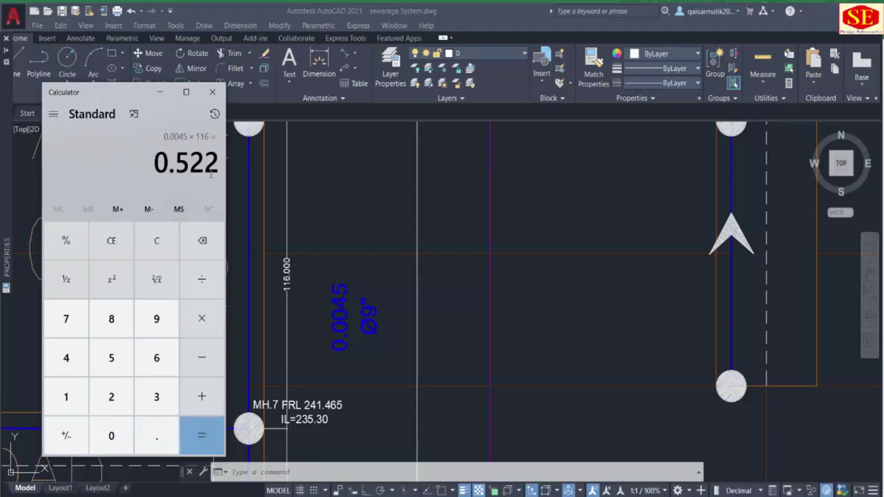
Subtract the upstream MH.7 invert level 235.3 from the calculated drop in Calculator.
{"action": "scroll", "coordinate": [388, 361], "scroll_direction": "down", "scroll_amount": 5}
{"action": "scroll", "coordinate": [357, 251], "scroll_direction": "up", "scroll_amount": 6}
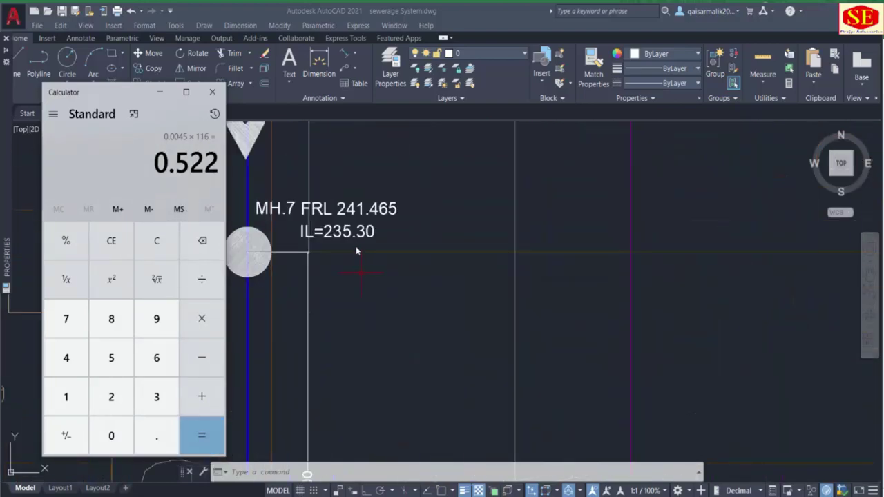
{"action": "left_click", "coordinate": [203, 358]}
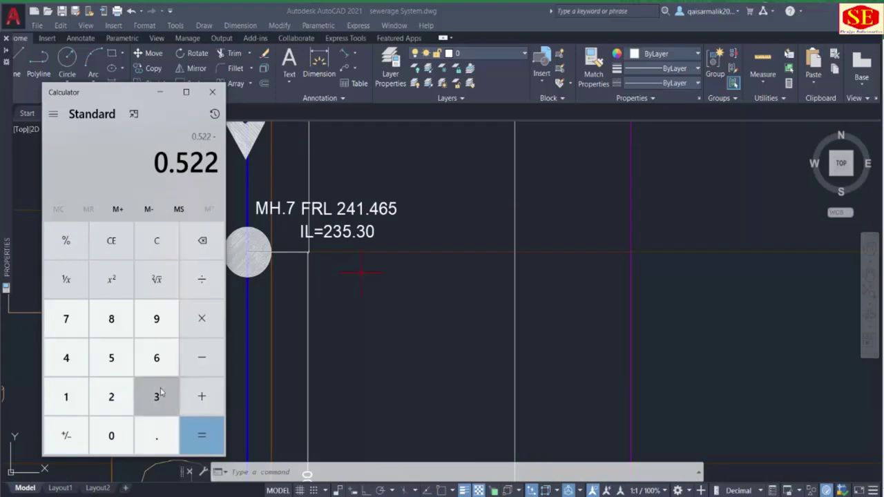
{"action": "left_click", "coordinate": [111, 396]}
{"action": "left_click", "coordinate": [156, 396]}
{"action": "left_click", "coordinate": [111, 358]}
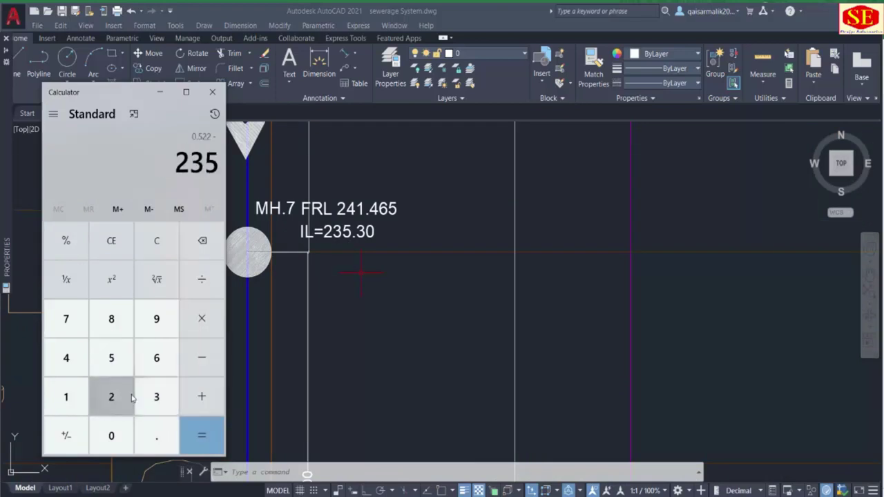
{"action": "left_click", "coordinate": [156, 435]}
{"action": "left_click", "coordinate": [156, 397]}
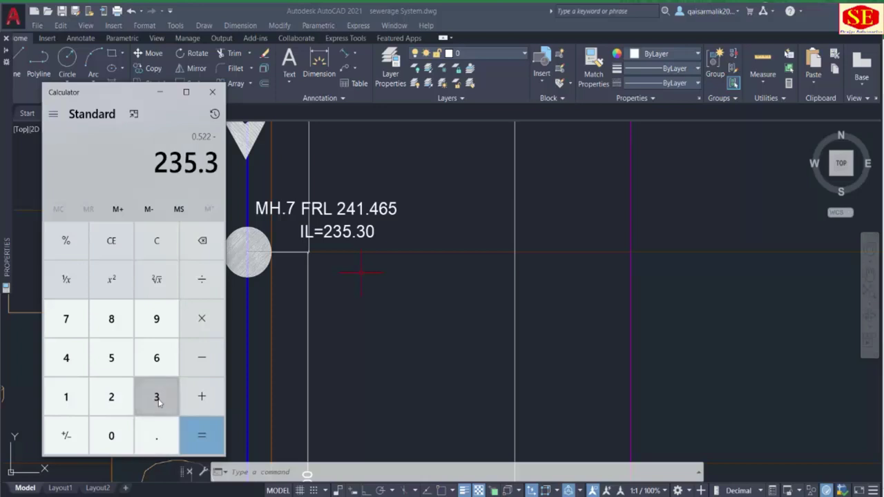
{"action": "left_click", "coordinate": [219, 435]}
Copy the digits of the Calculator result without the minus sign.
{"action": "left_click_drag", "start_coordinate": [140, 163], "coordinate": [204, 163]}
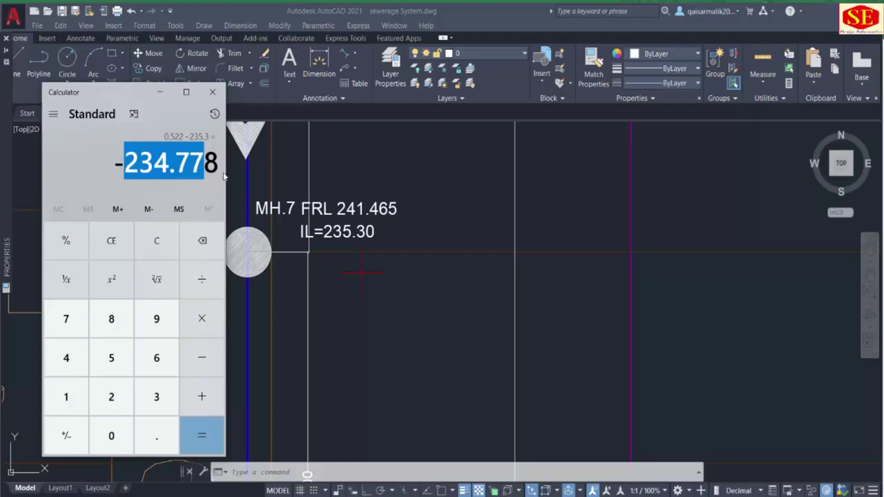
{"action": "left_click", "coordinate": [215, 160]}
{"action": "left_click_drag", "start_coordinate": [128, 163], "coordinate": [229, 172]}
{"action": "key", "text": "ctrl+c"}
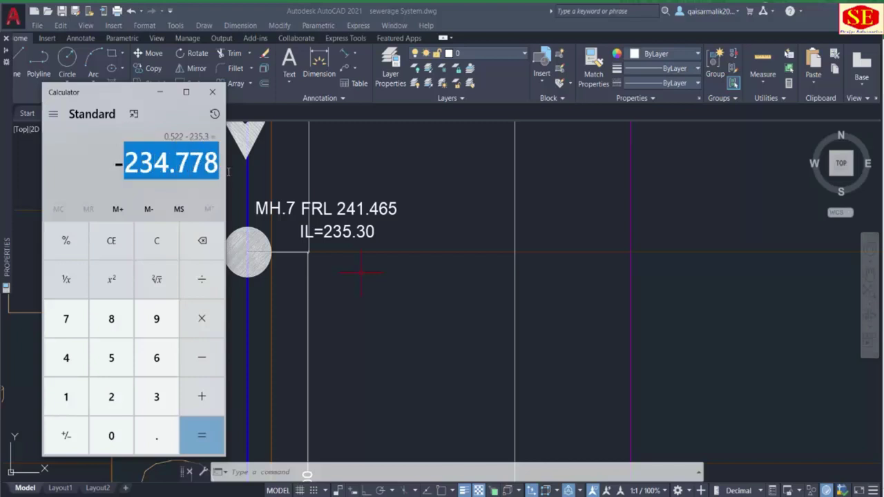
{"action": "right_click", "coordinate": [188, 157]}
{"action": "left_click", "coordinate": [204, 172]}
Return to AutoCAD and change the invert level text at the lower end of the 116.000 run to "IL=234.778".
{"action": "scroll", "coordinate": [359, 259], "scroll_direction": "down", "scroll_amount": 5}
{"action": "scroll", "coordinate": [363, 332], "scroll_direction": "up", "scroll_amount": 6}
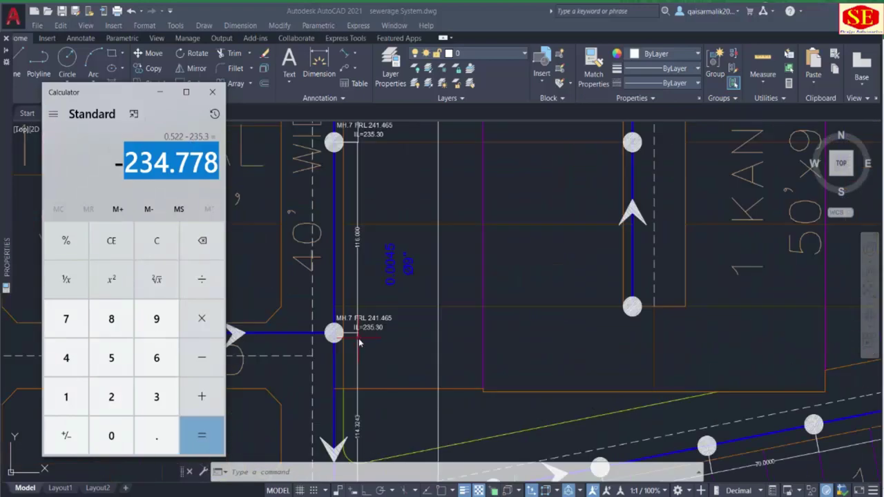
{"action": "left_click", "coordinate": [398, 303]}
{"action": "double_click", "coordinate": [385, 300]}
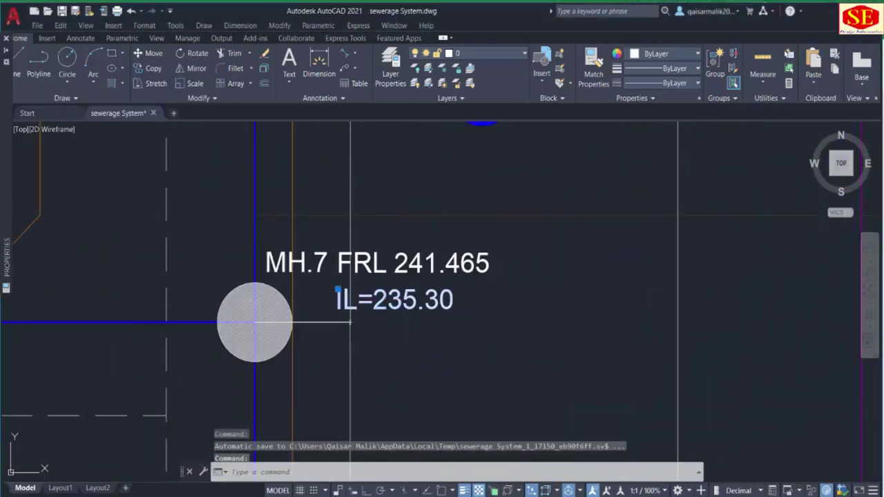
{"action": "left_click_drag", "start_coordinate": [373, 300], "coordinate": [462, 298]}
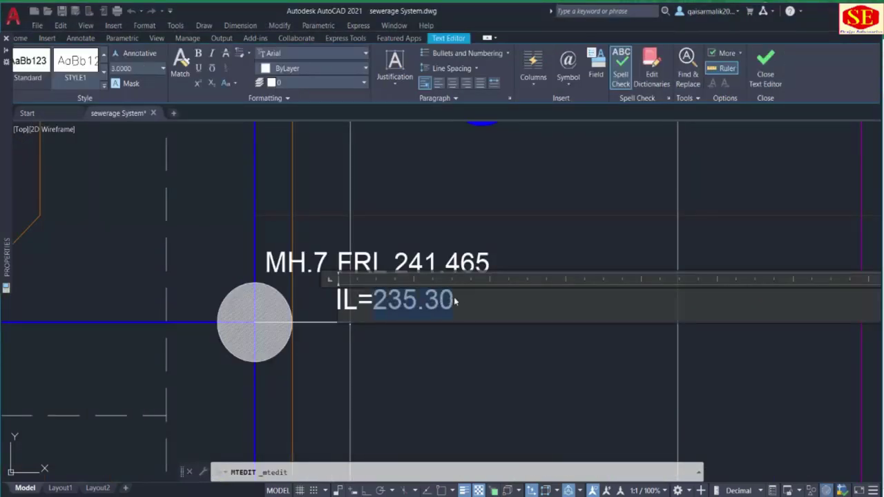
{"action": "key", "text": "ctrl+v"}
{"action": "left_click", "coordinate": [425, 340]}
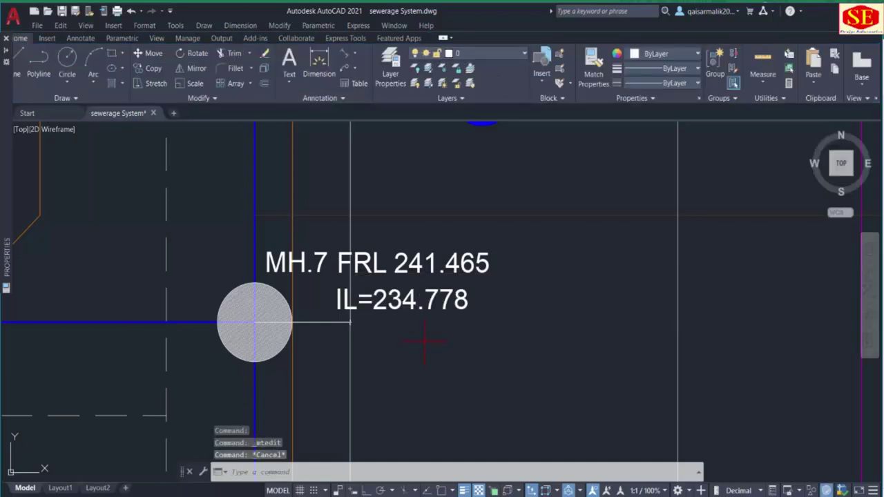
Copy the manhole number, FRL and IL texts to the next manhole down, at the end of the 114.3243 run.
{"action": "type", "text": "co"}
{"action": "key", "text": "Return"}
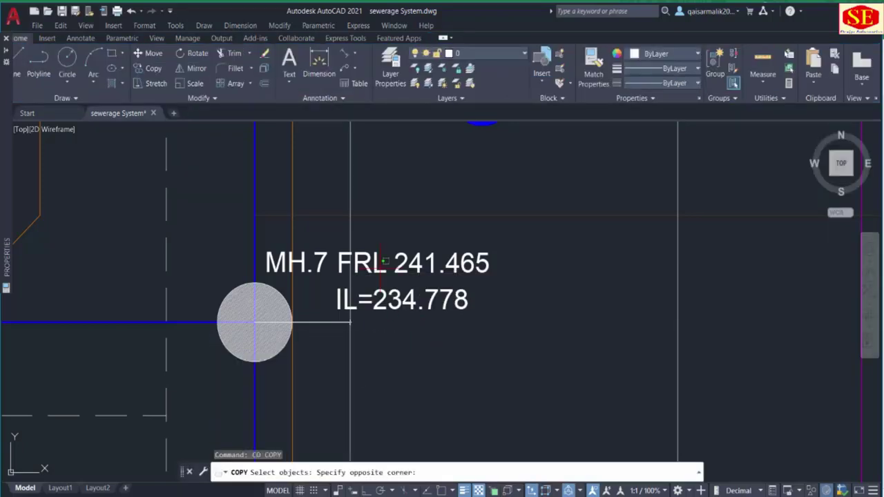
{"action": "left_click", "coordinate": [370, 312]}
{"action": "left_click", "coordinate": [310, 257]}
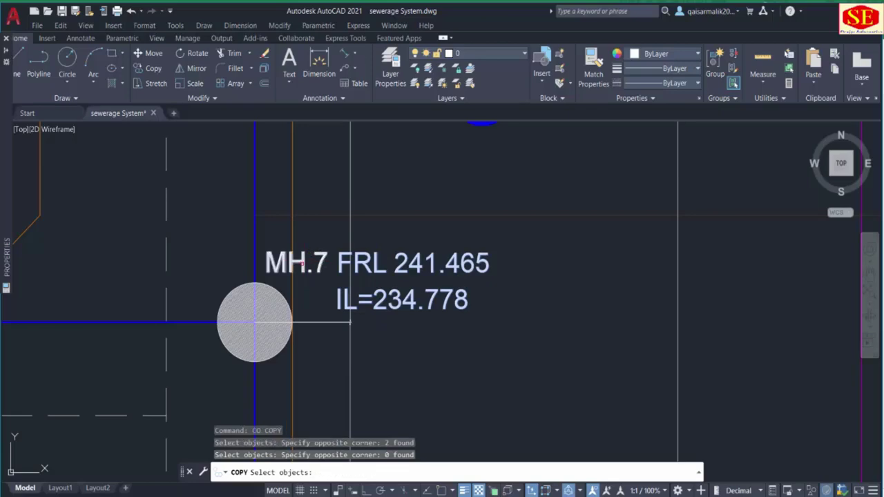
{"action": "left_click", "coordinate": [302, 259]}
{"action": "key", "text": "Return"}
{"action": "left_click", "coordinate": [321, 238]}
{"action": "scroll", "coordinate": [322, 237], "scroll_direction": "down", "scroll_amount": 3}
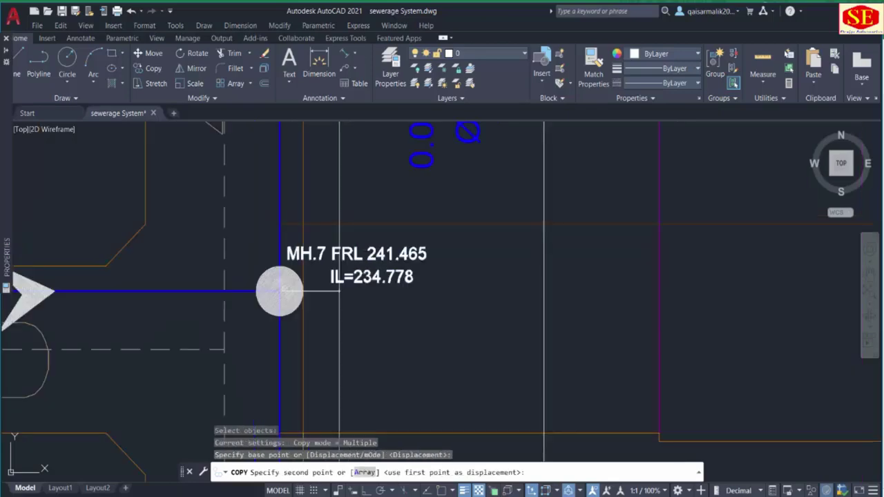
{"action": "middle_click_drag", "start_coordinate": [317, 321], "coordinate": [317, 170]}
{"action": "scroll", "coordinate": [317, 170], "scroll_direction": "down", "scroll_amount": 3}
{"action": "scroll", "coordinate": [340, 274], "scroll_direction": "up", "scroll_amount": 2}
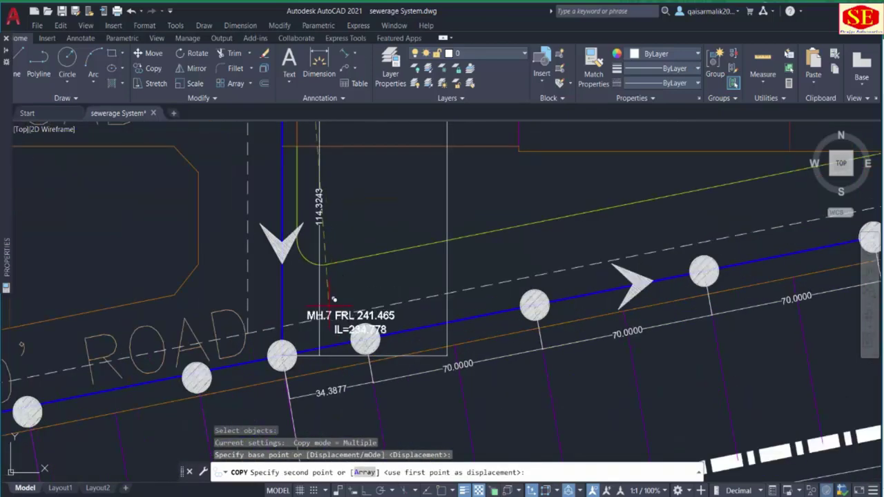
{"action": "scroll", "coordinate": [297, 297], "scroll_direction": "up", "scroll_amount": 2}
{"action": "left_click", "coordinate": [289, 296]}
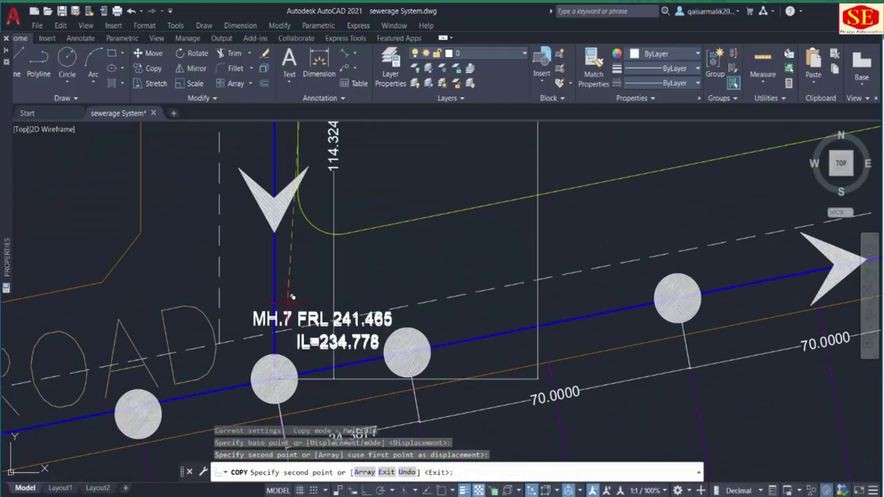
{"action": "key", "text": "Escape"}
Change the manhole number in the newly copied label on the 40' road to "MH.5".
{"action": "scroll", "coordinate": [279, 317], "scroll_direction": "down", "scroll_amount": 1}
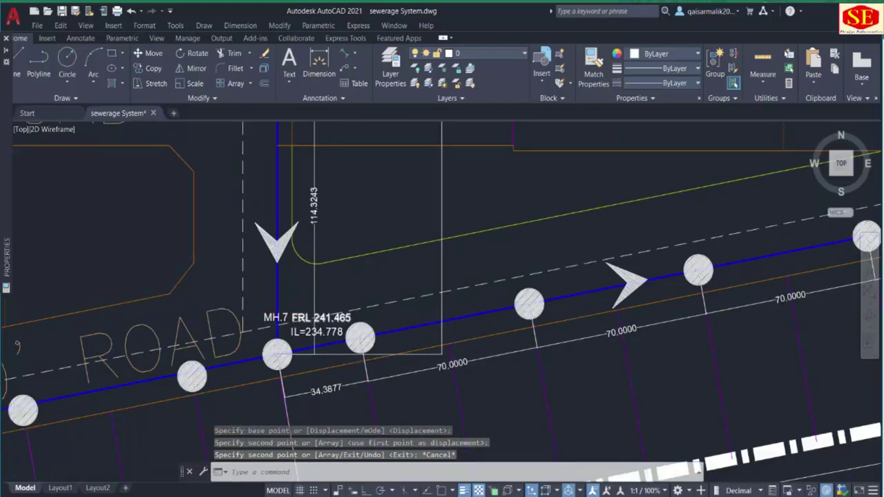
{"action": "scroll", "coordinate": [312, 246], "scroll_direction": "down", "scroll_amount": 1}
{"action": "middle_click_drag", "start_coordinate": [312, 245], "coordinate": [311, 370]}
{"action": "middle_click_drag", "start_coordinate": [306, 296], "coordinate": [319, 175]}
{"action": "middle_click_drag", "start_coordinate": [273, 329], "coordinate": [447, 285]}
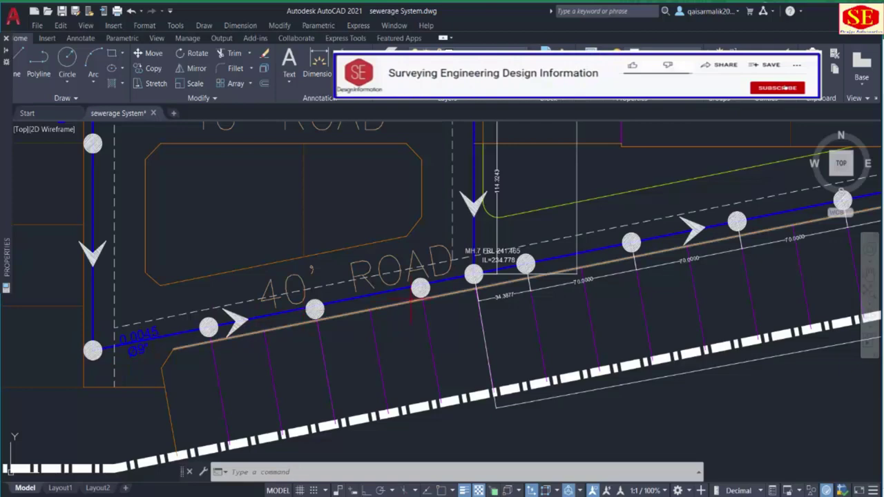
{"action": "scroll", "coordinate": [419, 304], "scroll_direction": "up", "scroll_amount": 3}
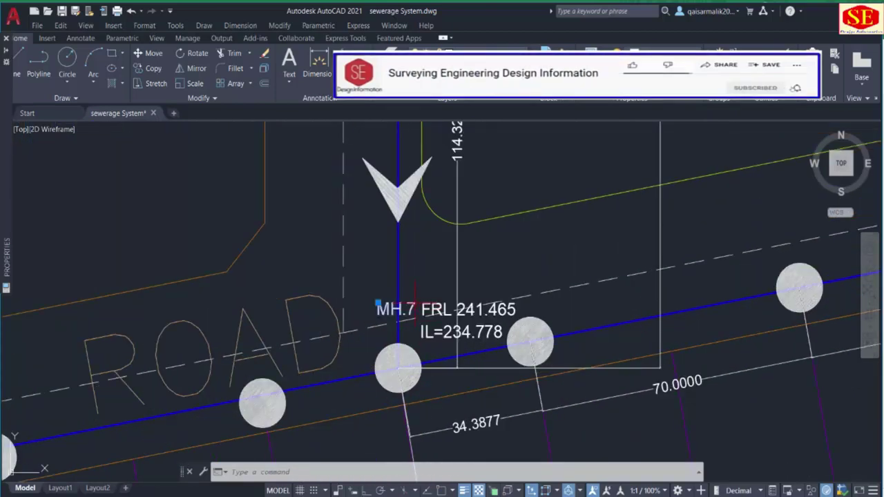
{"action": "double_click", "coordinate": [417, 309]}
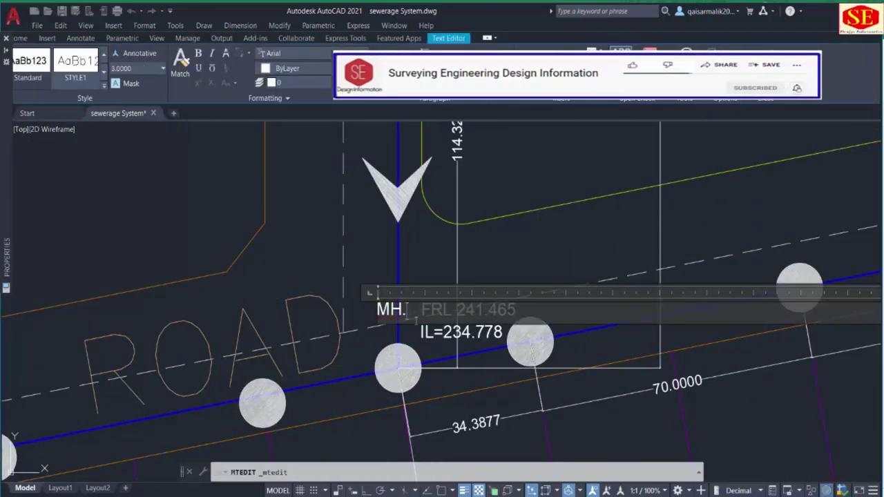
{"action": "left_click", "coordinate": [393, 257]}
{"action": "scroll", "coordinate": [389, 290], "scroll_direction": "down", "scroll_amount": 2}
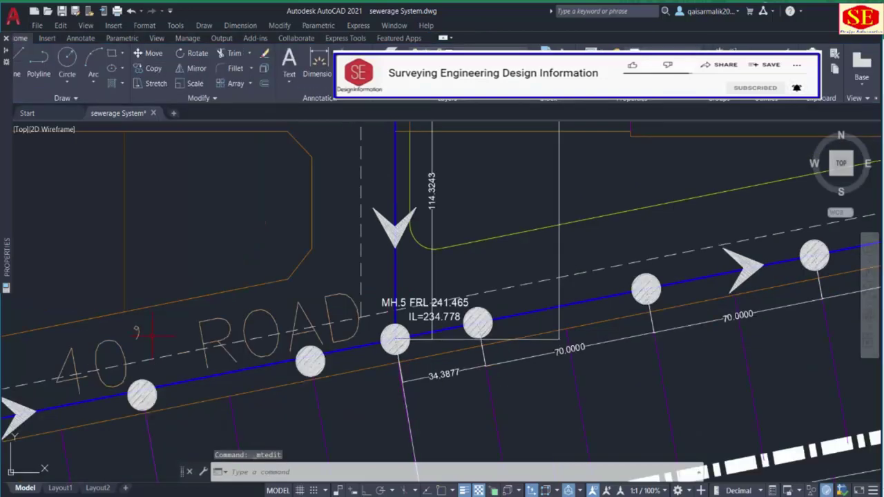
Switch to Calculator and clear the previous result.
{"action": "middle_click_drag", "start_coordinate": [148, 336], "coordinate": [378, 249]}
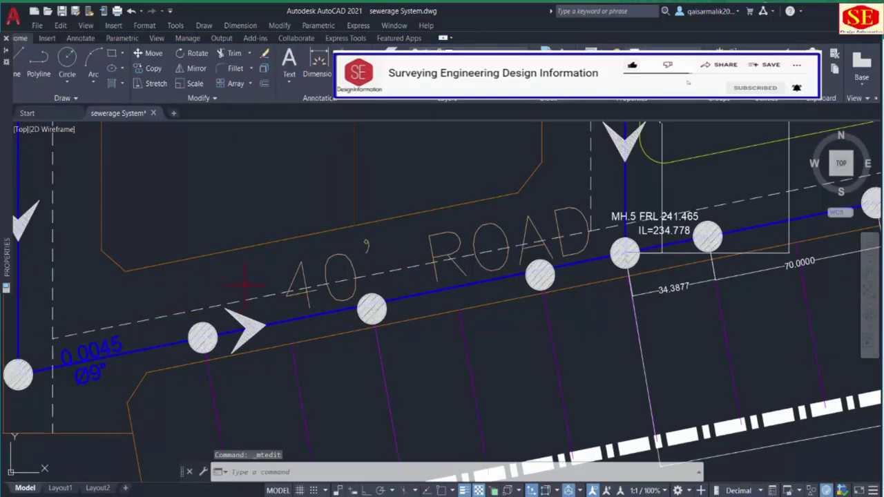
{"action": "middle_click_drag", "start_coordinate": [495, 253], "coordinate": [258, 300]}
{"action": "middle_click_drag", "start_coordinate": [380, 249], "coordinate": [381, 340]}
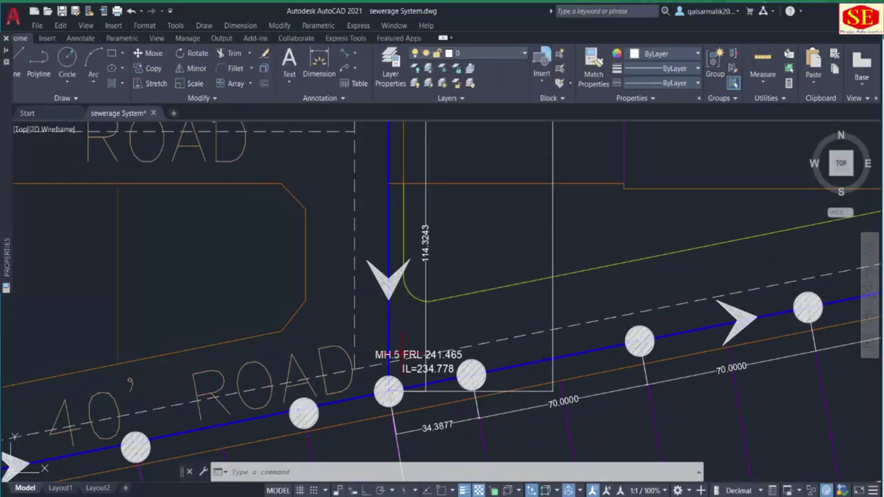
{"action": "scroll", "coordinate": [432, 252], "scroll_direction": "up", "scroll_amount": 4}
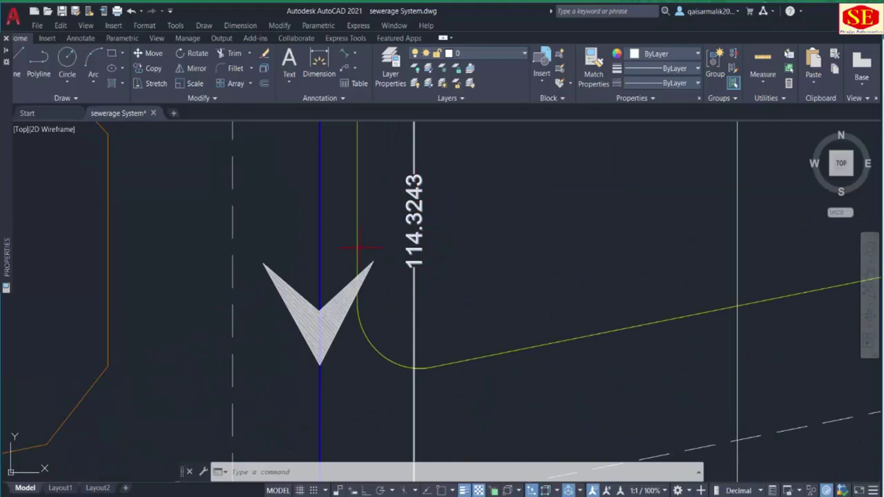
{"action": "scroll", "coordinate": [268, 332], "scroll_direction": "down", "scroll_amount": 4}
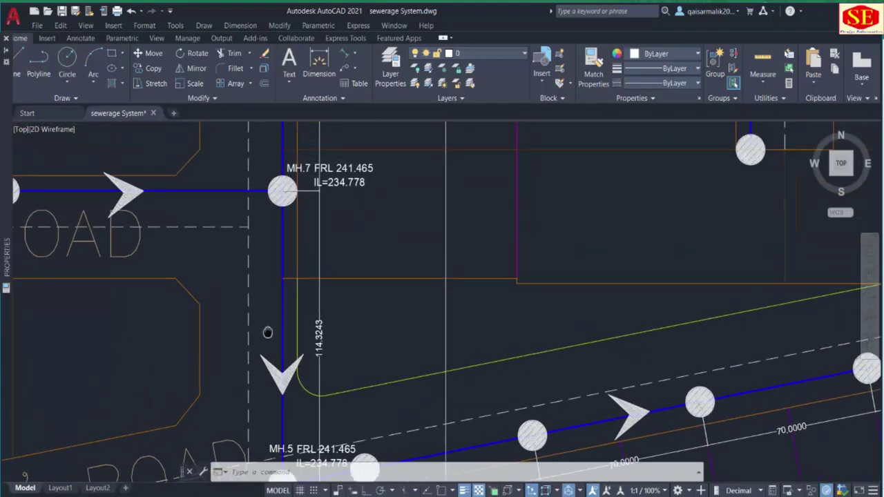
{"action": "key", "text": "alt+Tab"}
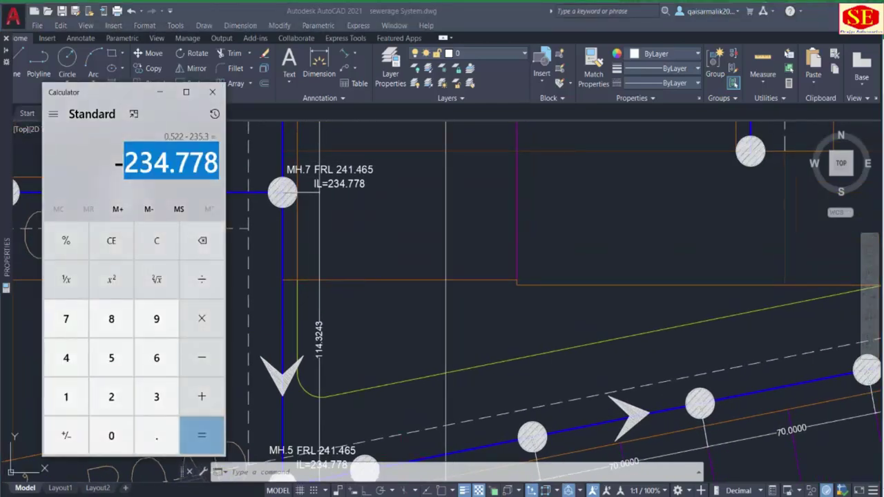
{"action": "key", "text": "F9"}
{"action": "left_click", "coordinate": [111, 240]}
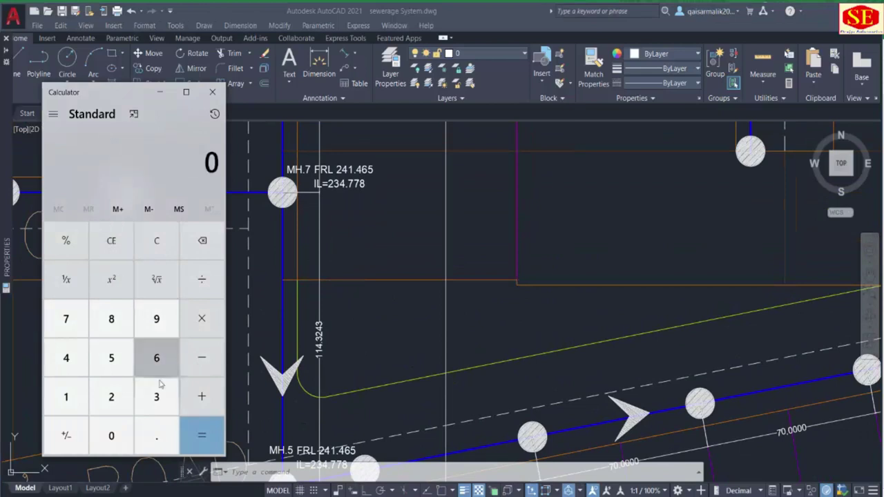
{"action": "left_click", "coordinate": [157, 435]}
{"action": "double_click", "coordinate": [102, 444]}
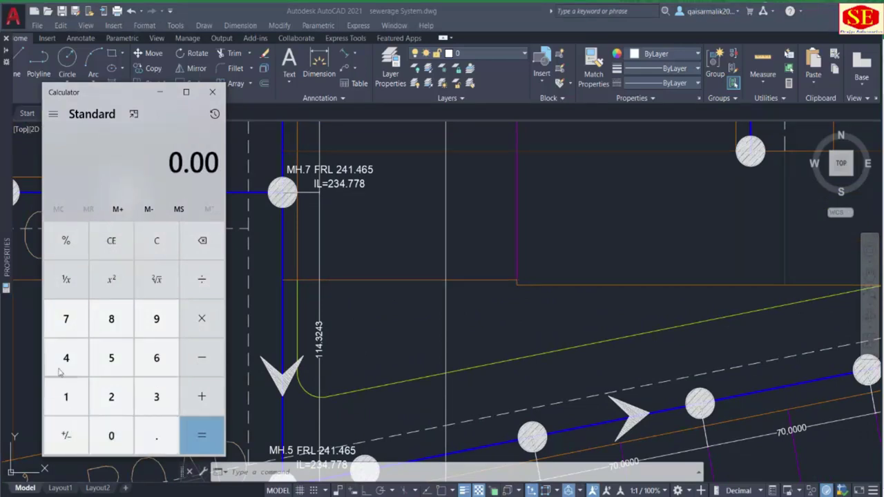
{"action": "left_click", "coordinate": [67, 358]}
{"action": "left_click", "coordinate": [112, 358]}
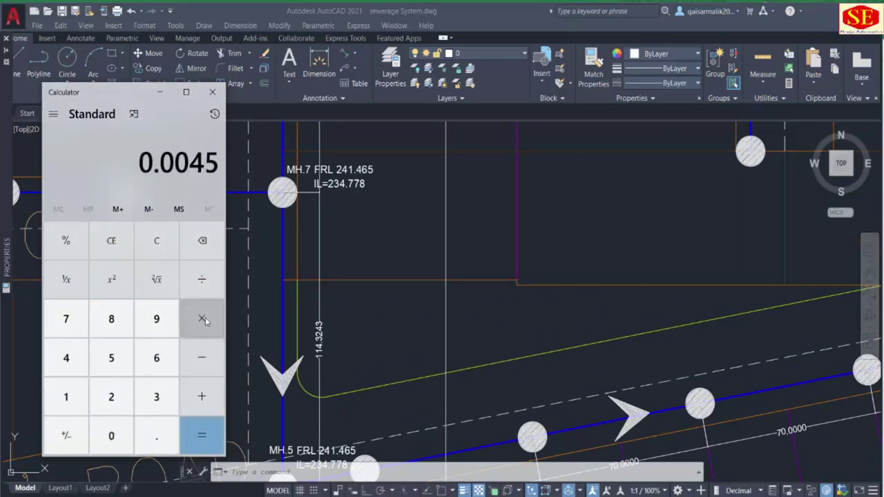
{"action": "type", "text": "114"}
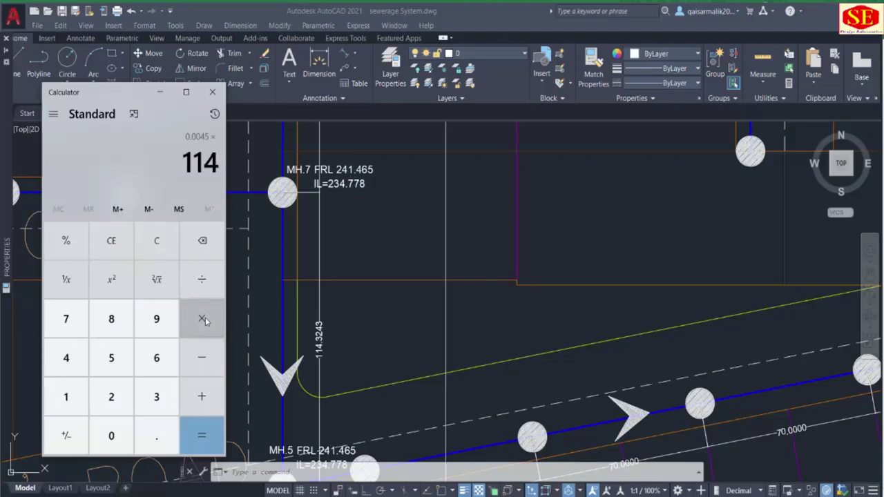
{"action": "type", "text": "32"}
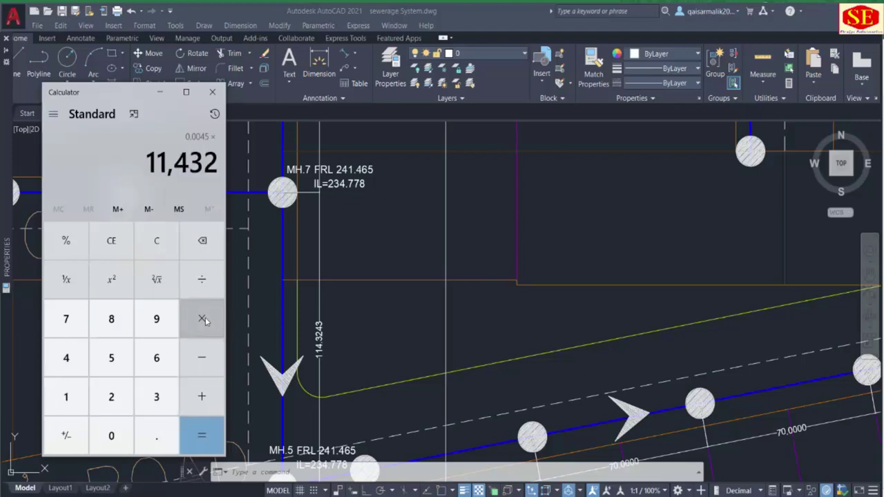
{"action": "type", "text": "4"}
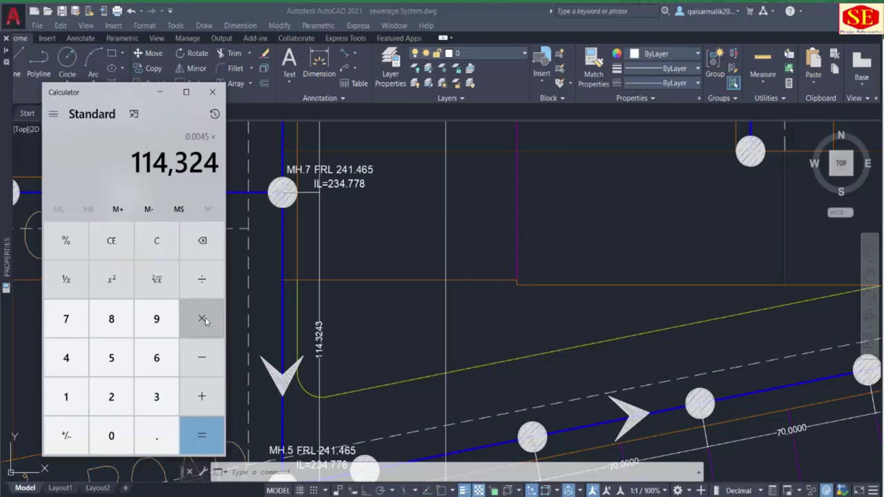
{"action": "key", "text": "Return"}
{"action": "key", "text": "Escape"}
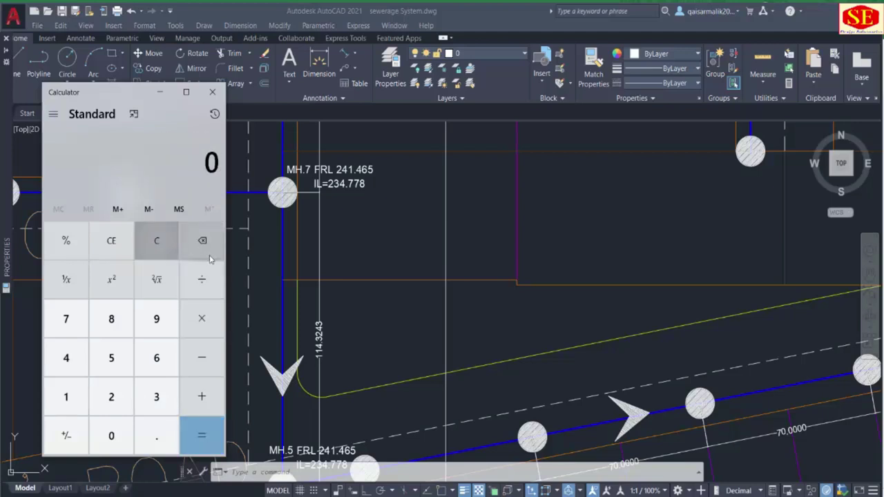
Calculate the fall of the 114.3243 run as 114.324 × 0.0045.
{"action": "type", "text": "114"}
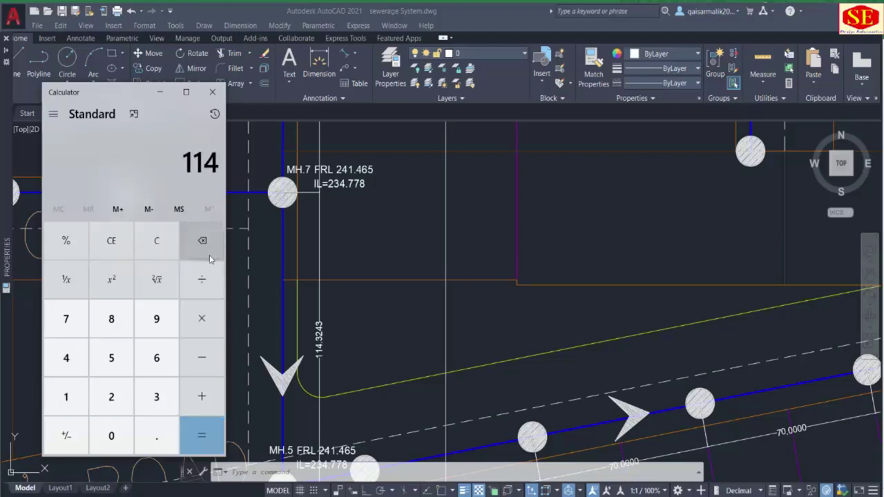
{"action": "type", "text": ".324"}
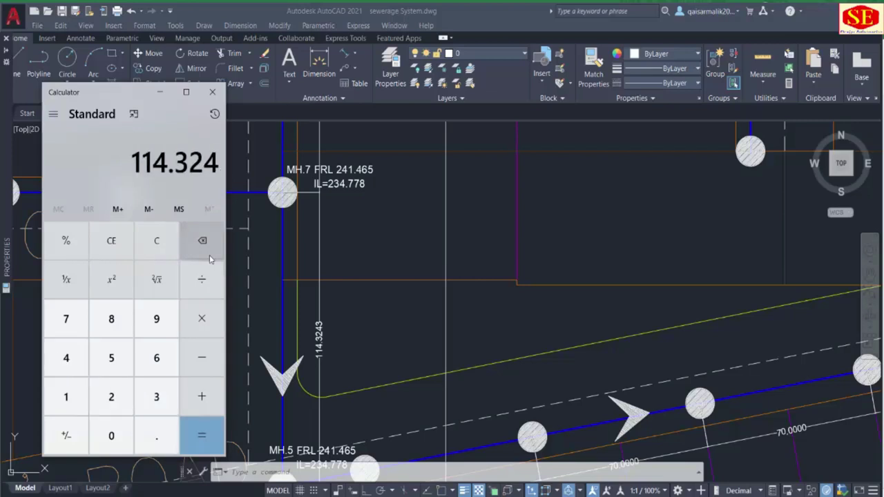
{"action": "type", "text": "*"}
{"action": "type", "text": ".0045"}
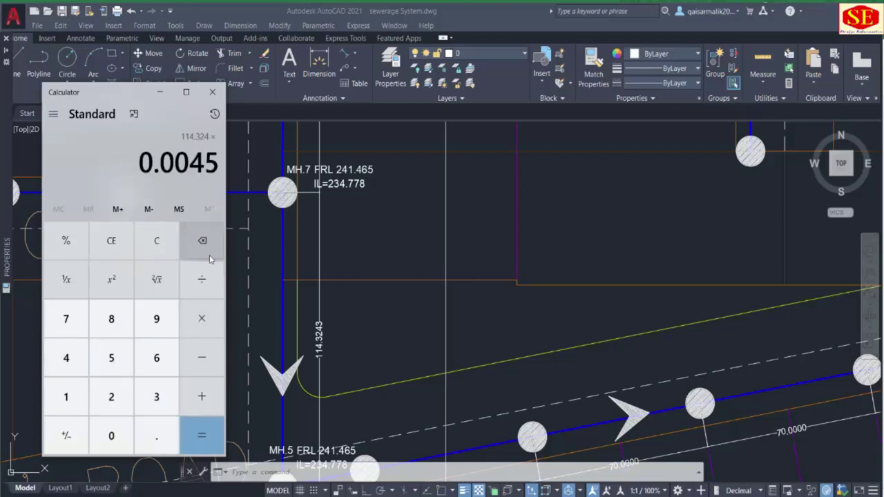
{"action": "key", "text": "Return"}
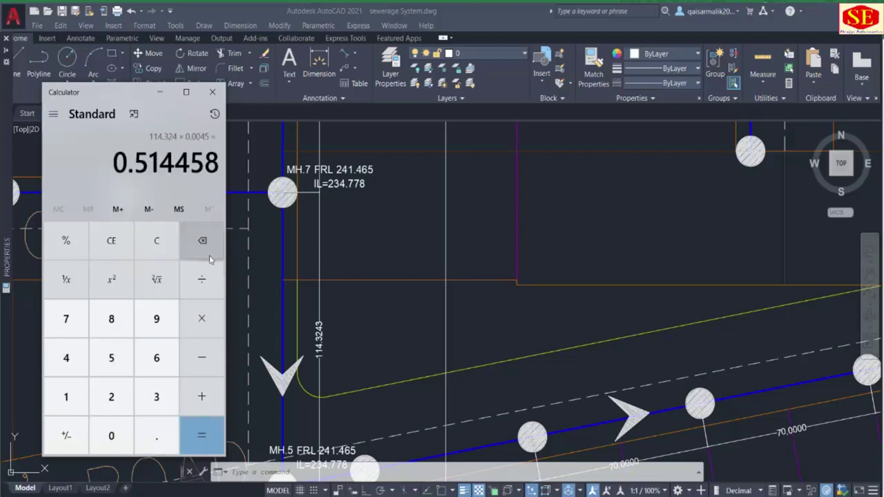
Subtract MH.7's invert level 234.778 from the calculated fall and copy the digits 234.263 of the result without the minus sign.
{"action": "scroll", "coordinate": [352, 199], "scroll_direction": "up", "scroll_amount": 2}
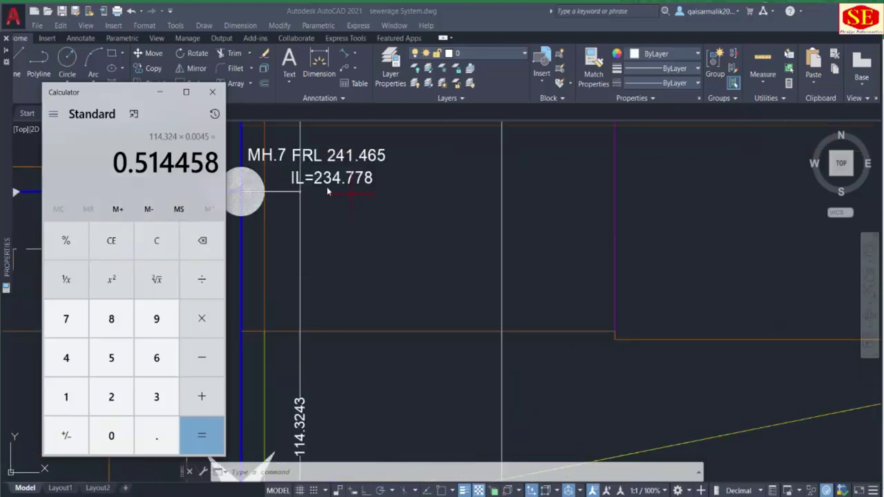
{"action": "left_click", "coordinate": [208, 357]}
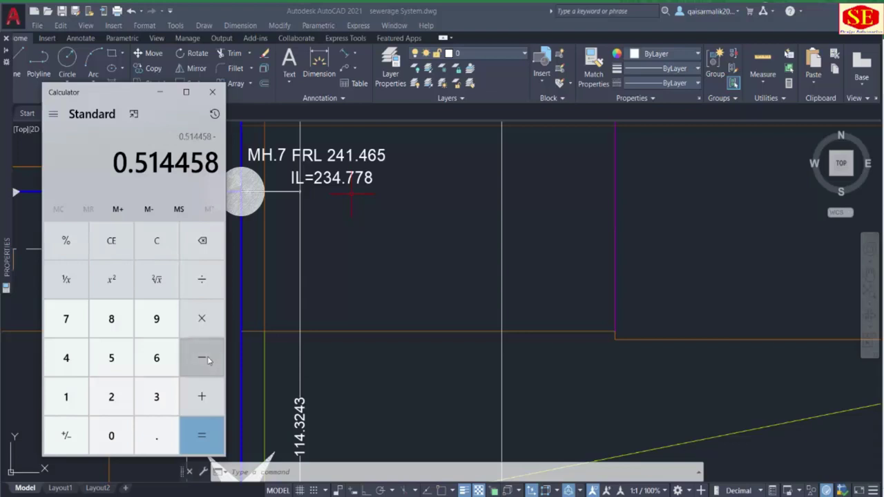
{"action": "type", "text": "234.778"}
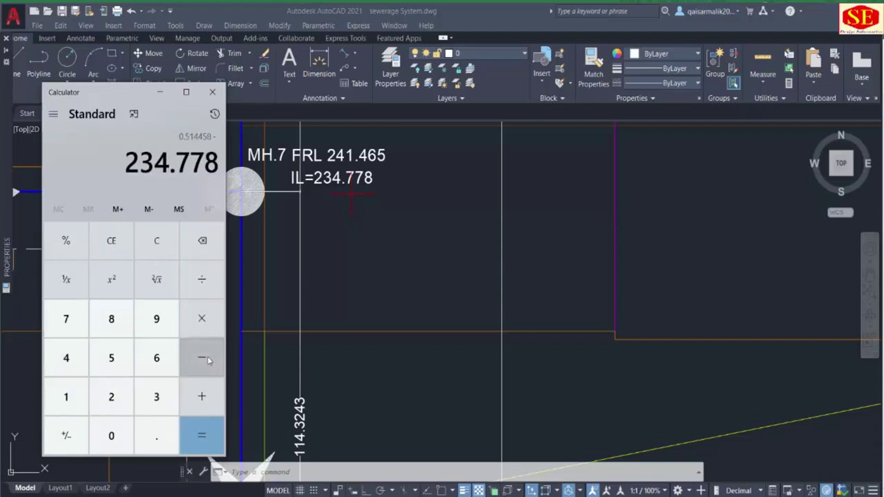
{"action": "key", "text": "Return"}
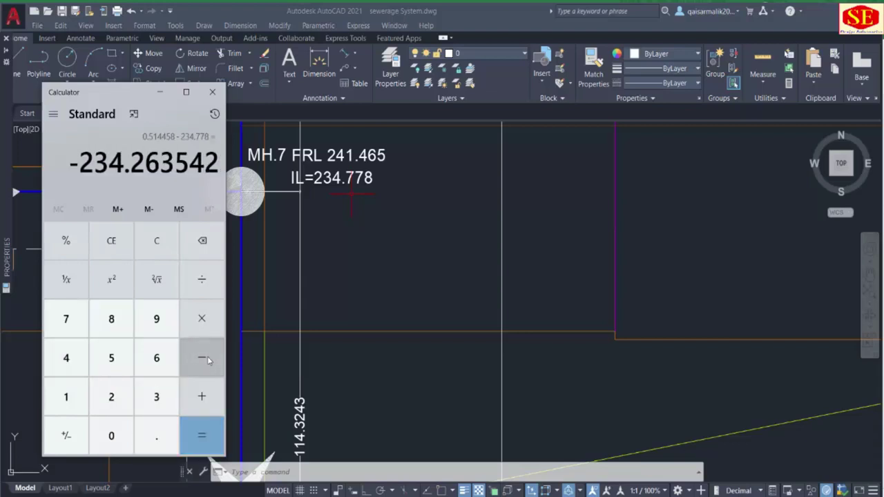
{"action": "left_click_drag", "start_coordinate": [81, 167], "coordinate": [177, 163]}
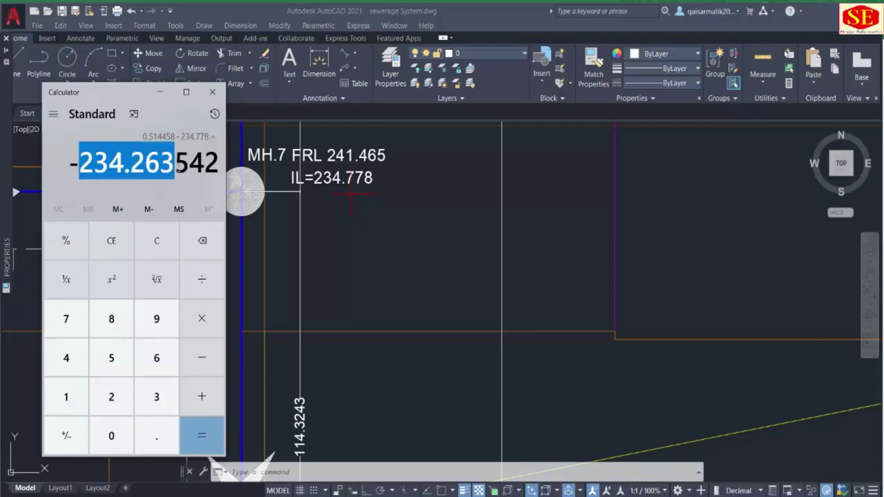
{"action": "right_click", "coordinate": [170, 168]}
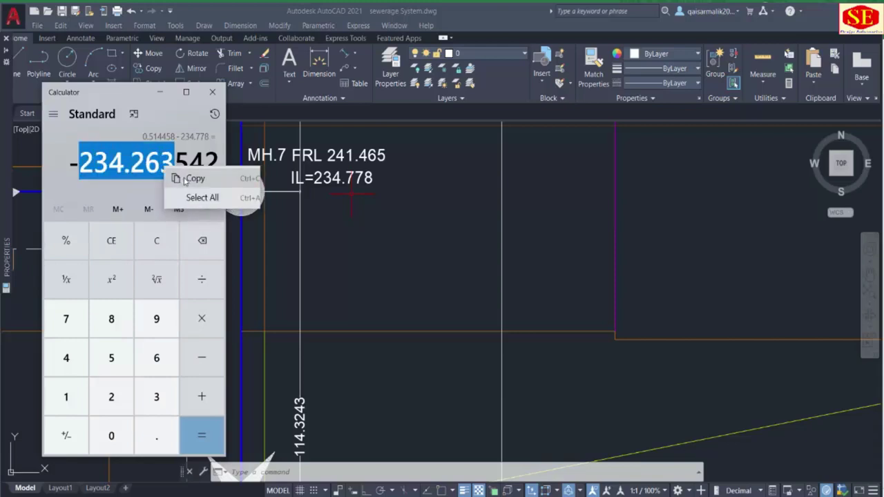
{"action": "left_click", "coordinate": [197, 176]}
Return to AutoCAD and change the invert level text at MH.5 to "IL=234.263".
{"action": "left_click", "coordinate": [373, 276]}
{"action": "middle_click_drag", "start_coordinate": [370, 311], "coordinate": [357, 125]}
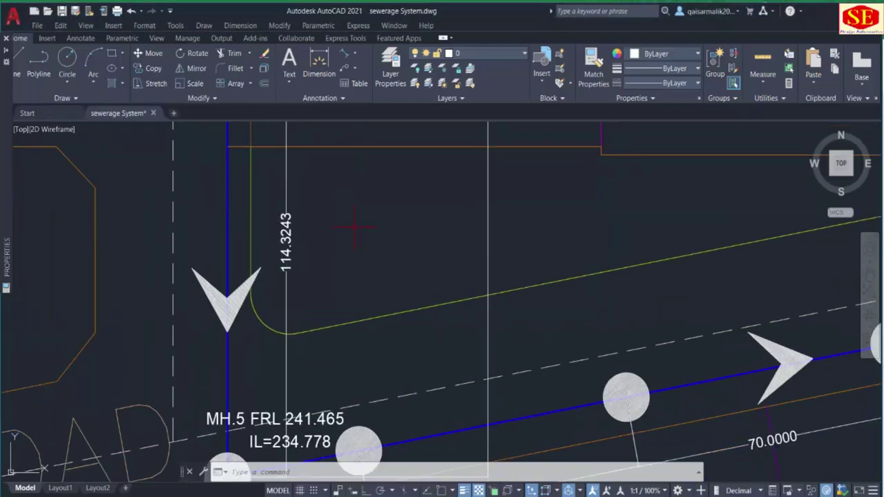
{"action": "middle_click_drag", "start_coordinate": [337, 310], "coordinate": [333, 220]}
{"action": "left_click", "coordinate": [299, 340]}
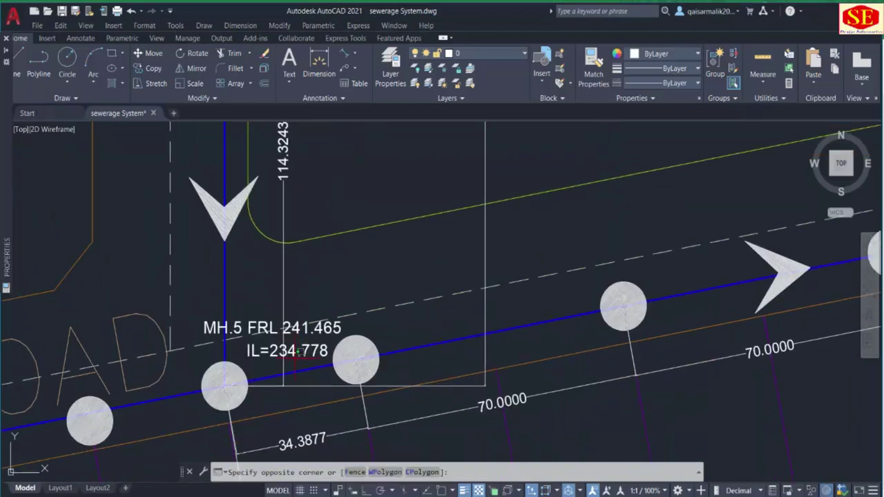
{"action": "left_click", "coordinate": [277, 355]}
{"action": "double_click", "coordinate": [280, 351]}
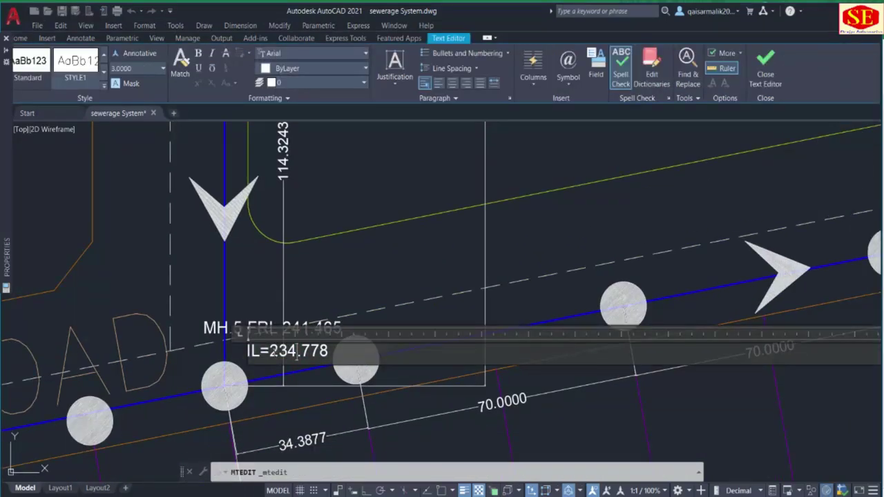
{"action": "left_click_drag", "start_coordinate": [269, 351], "coordinate": [355, 351]}
{"action": "type", "text": "234.263"}
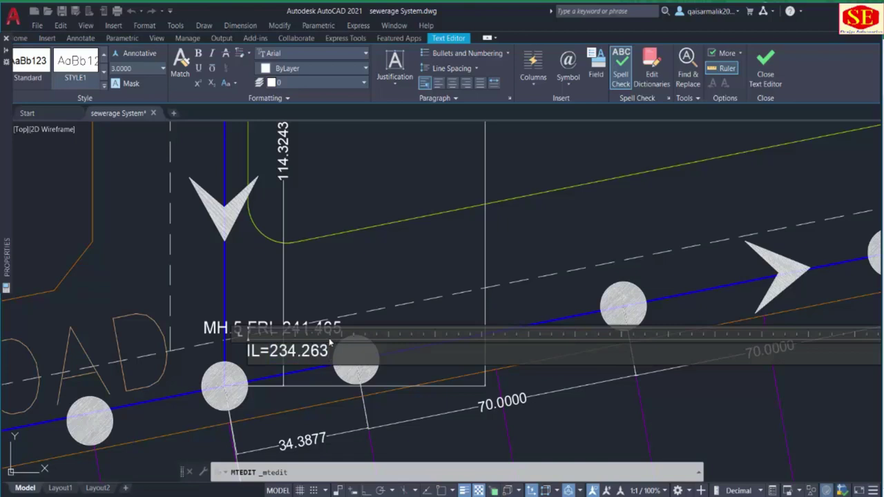
{"action": "left_click", "coordinate": [315, 377]}
{"action": "key", "text": "Escape"}
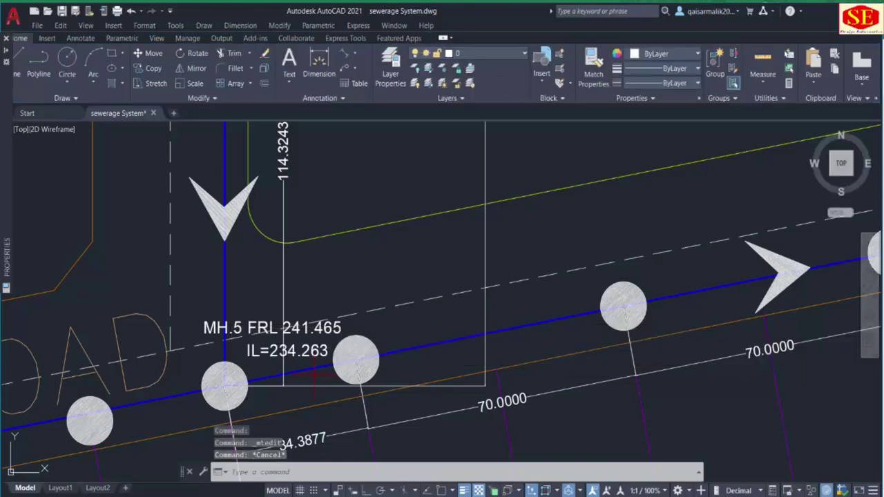
Move the FRL and IL texts of MH.5 slightly upward, clear of the sewer line and neighbouring manhole.
{"action": "middle_click_drag", "start_coordinate": [315, 374], "coordinate": [318, 364]}
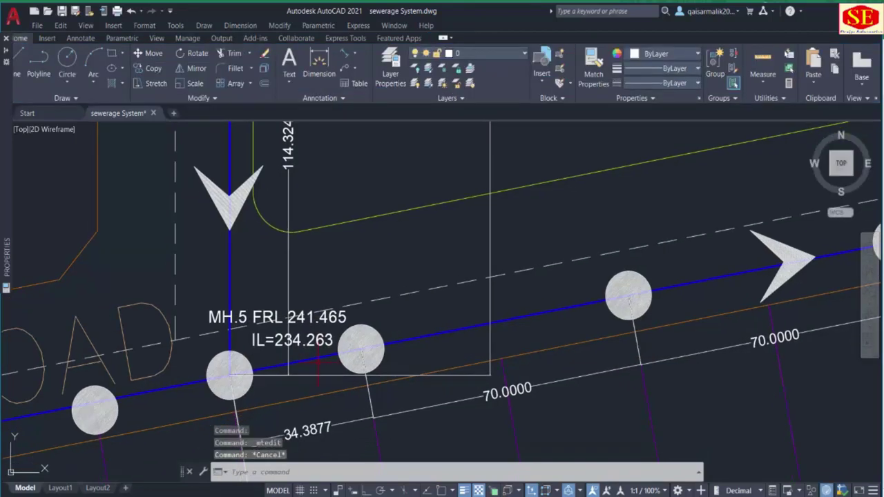
{"action": "type", "text": "m"}
{"action": "key", "text": "Return"}
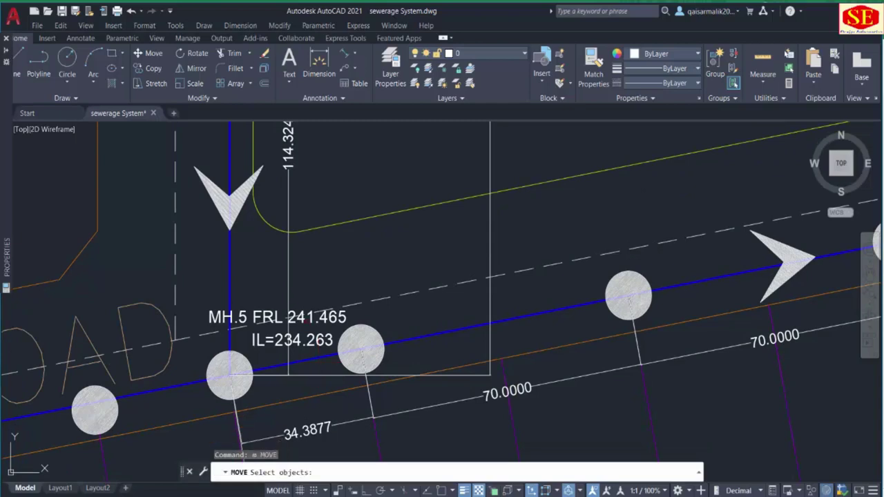
{"action": "left_click", "coordinate": [306, 321]}
{"action": "left_click", "coordinate": [311, 337]}
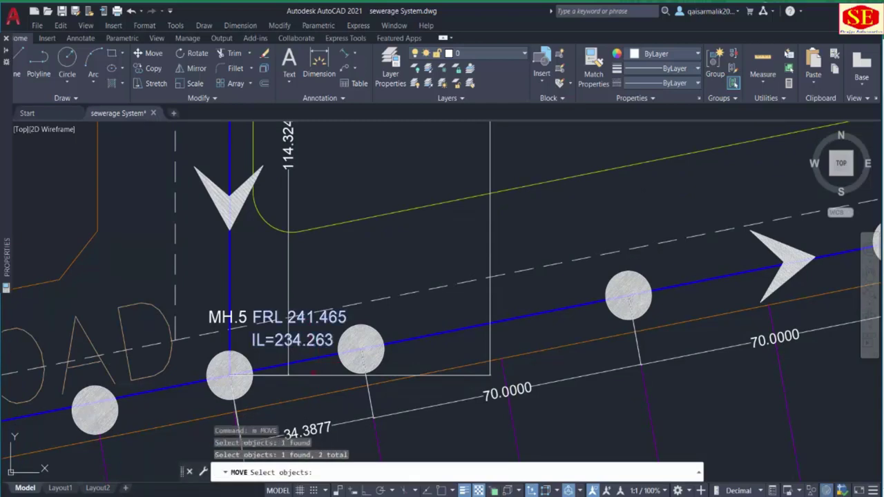
{"action": "key", "text": "Return"}
{"action": "left_click", "coordinate": [319, 360]}
{"action": "left_click", "coordinate": [320, 330]}
Move the MH.5 number text straight up, level with its FRL text.
{"action": "key", "text": "Return"}
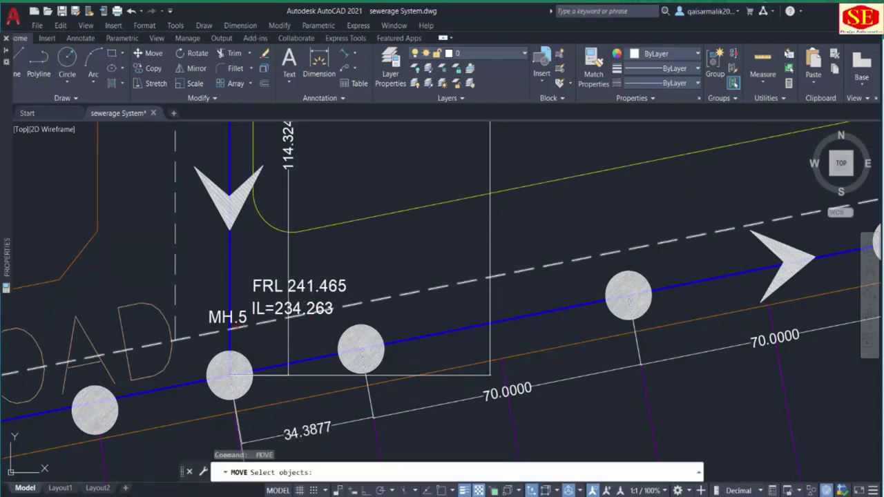
{"action": "left_click", "coordinate": [234, 319]}
{"action": "key", "text": "Return"}
{"action": "left_click", "coordinate": [249, 335]}
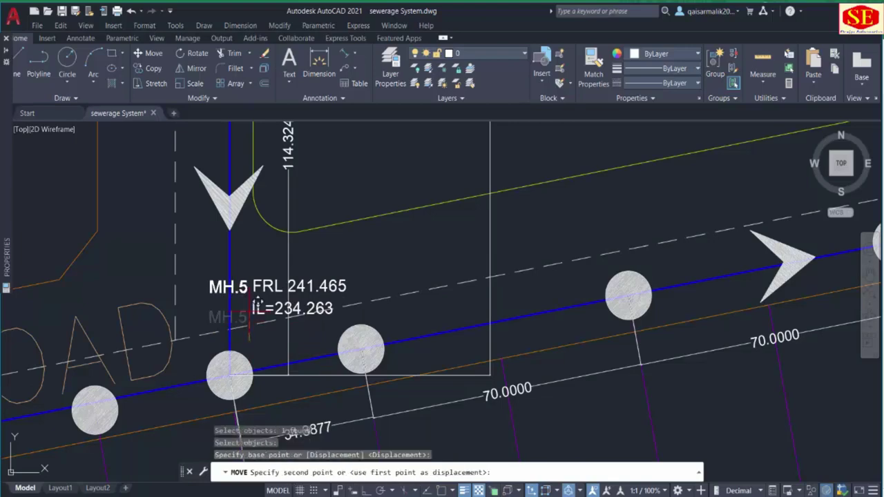
{"action": "left_click", "coordinate": [249, 312]}
{"action": "middle_click_drag", "start_coordinate": [221, 151], "coordinate": [223, 332]}
{"action": "scroll", "coordinate": [222, 220], "scroll_direction": "down", "scroll_amount": 2}
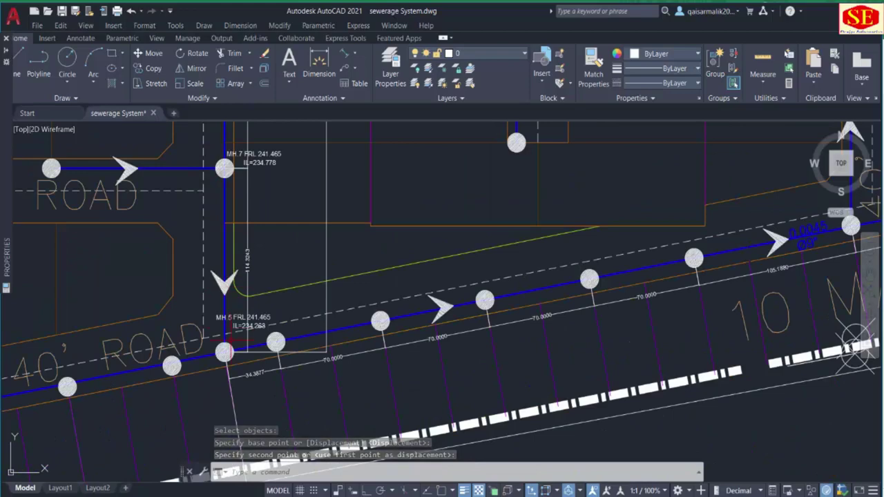
{"action": "middle_click_drag", "start_coordinate": [230, 346], "coordinate": [362, 325]}
{"action": "middle_click_drag", "start_coordinate": [157, 379], "coordinate": [322, 344]}
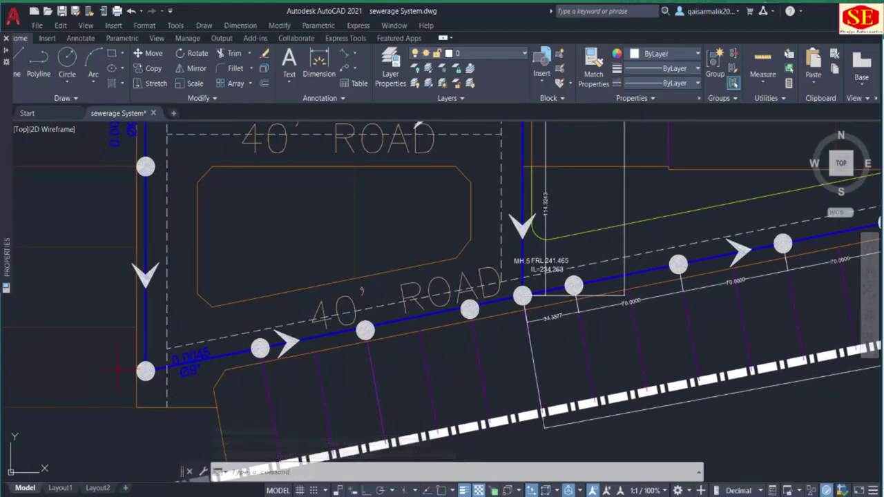
{"action": "middle_click_drag", "start_coordinate": [467, 321], "coordinate": [339, 343]}
{"action": "scroll", "coordinate": [404, 306], "scroll_direction": "up", "scroll_amount": 2}
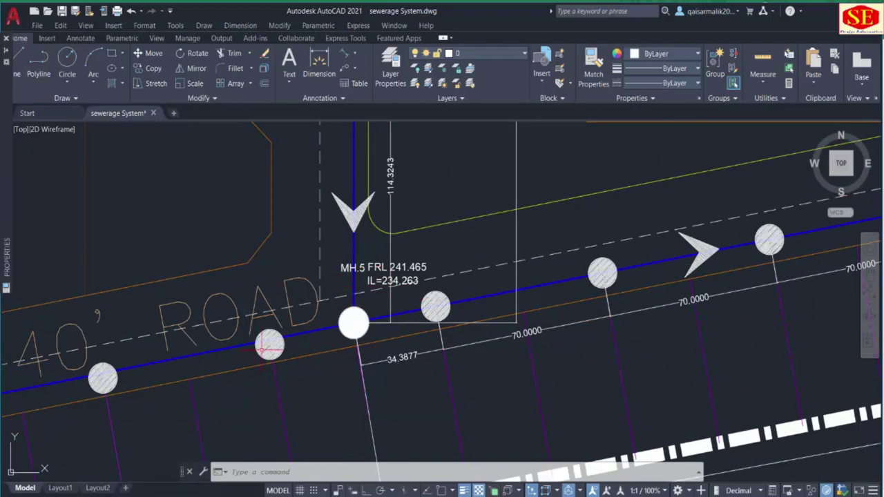
Examine the MH.5 labels and the sewer line between MH.7, MH.5 and the 40' road.
{"action": "middle_click_drag", "start_coordinate": [257, 341], "coordinate": [432, 338]}
{"action": "scroll", "coordinate": [314, 345], "scroll_direction": "down", "scroll_amount": 2}
{"action": "scroll", "coordinate": [484, 339], "scroll_direction": "up", "scroll_amount": 2}
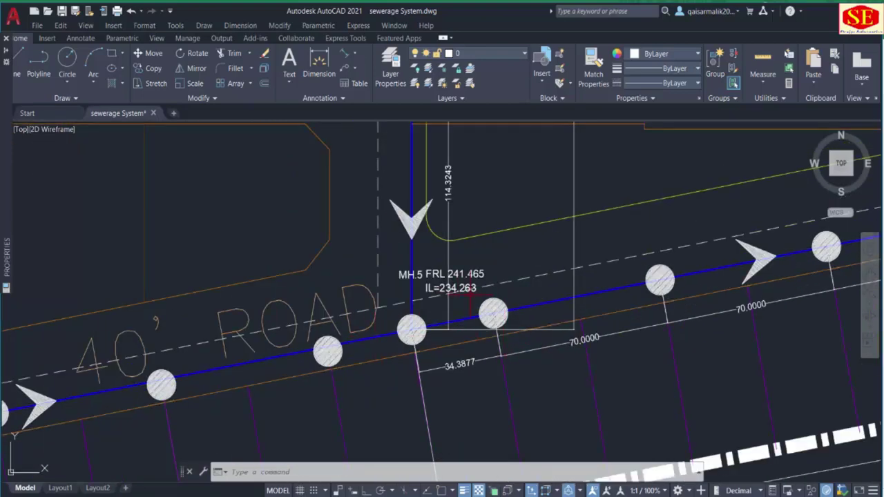
{"action": "scroll", "coordinate": [469, 300], "scroll_direction": "up", "scroll_amount": 2}
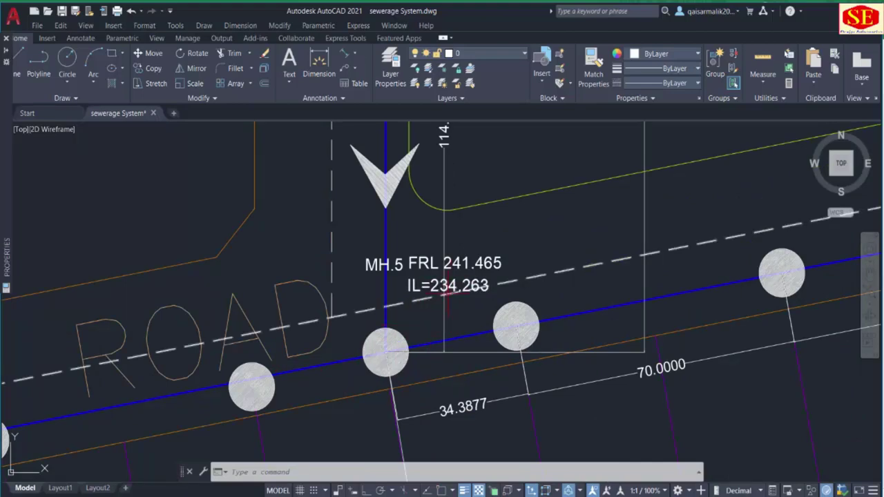
{"action": "middle_click_drag", "start_coordinate": [384, 287], "coordinate": [389, 377]}
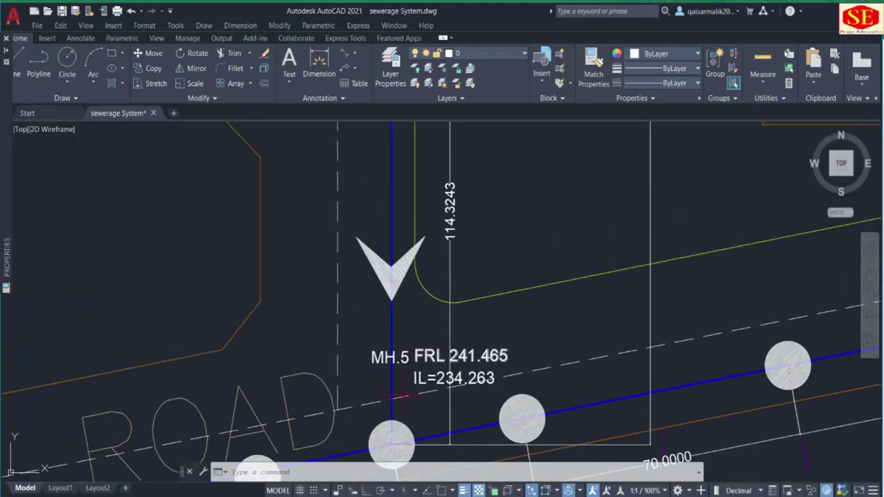
{"action": "scroll", "coordinate": [389, 263], "scroll_direction": "down", "scroll_amount": 4}
{"action": "mouse_move", "coordinate": [386, 177]}
{"action": "middle_mouse_down"}
{"action": "mouse_move", "coordinate": [409, 402]}
{"action": "mouse_move", "coordinate": [397, 194]}
{"action": "middle_mouse_up"}
{"action": "scroll", "coordinate": [402, 329], "scroll_direction": "up", "scroll_amount": 3}
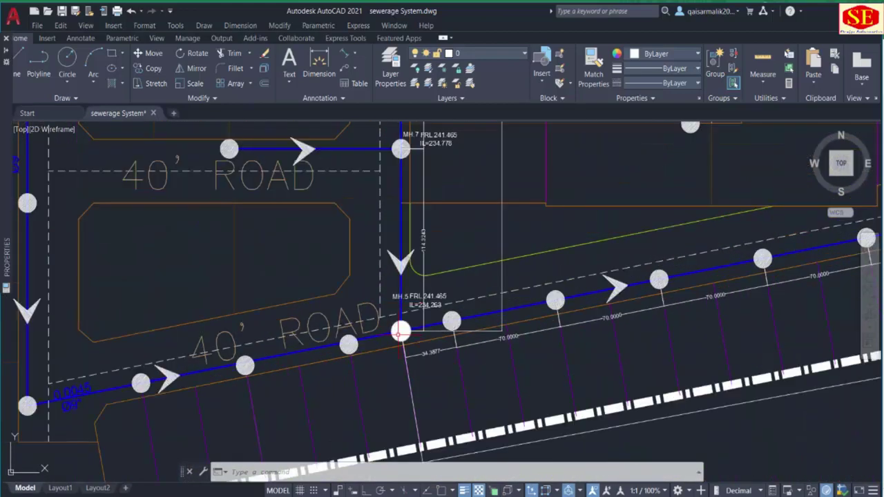
{"action": "scroll", "coordinate": [401, 330], "scroll_direction": "up", "scroll_amount": 2}
{"action": "middle_click_drag", "start_coordinate": [314, 357], "coordinate": [512, 325]}
{"action": "scroll", "coordinate": [464, 335], "scroll_direction": "down", "scroll_amount": 2}
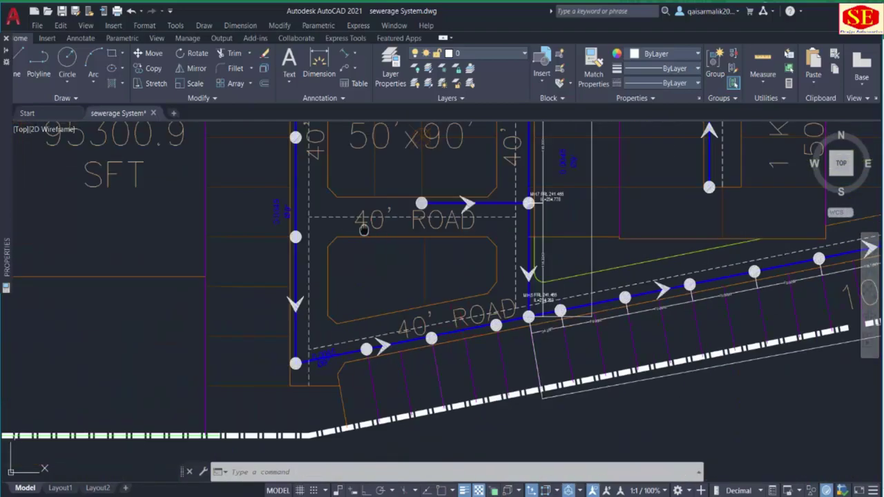
Examine the parallel sewer branch along the 40' wide road, from its first manhole down to the lower 40' road.
{"action": "middle_click_drag", "start_coordinate": [359, 205], "coordinate": [380, 487]}
{"action": "middle_click_drag", "start_coordinate": [345, 135], "coordinate": [353, 369]}
{"action": "scroll", "coordinate": [347, 328], "scroll_direction": "down", "scroll_amount": 1}
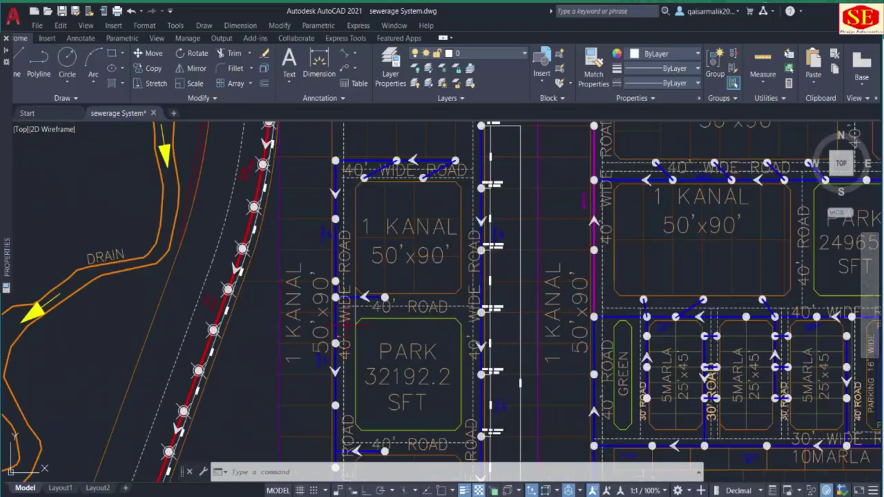
{"action": "middle_click_drag", "start_coordinate": [347, 329], "coordinate": [350, 400]}
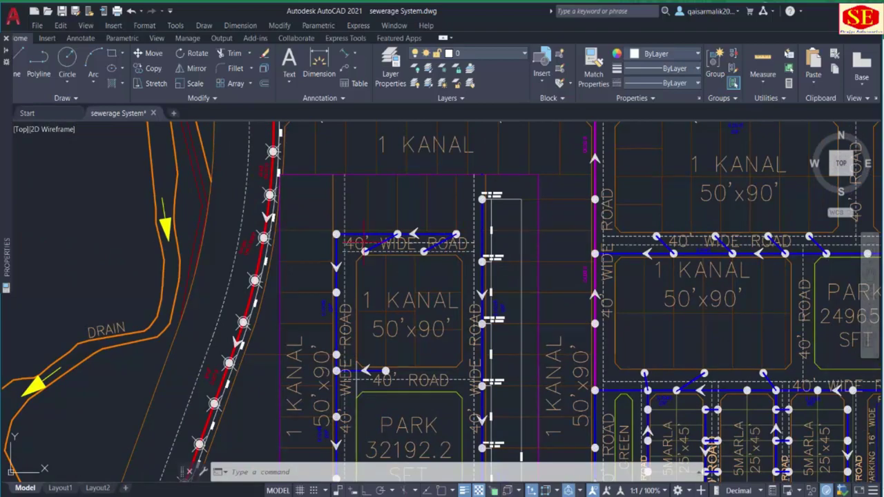
{"action": "middle_click_drag", "start_coordinate": [344, 465], "coordinate": [335, 153]}
{"action": "middle_click_drag", "start_coordinate": [345, 326], "coordinate": [338, 242]}
{"action": "scroll", "coordinate": [467, 305], "scroll_direction": "up", "scroll_amount": 1}
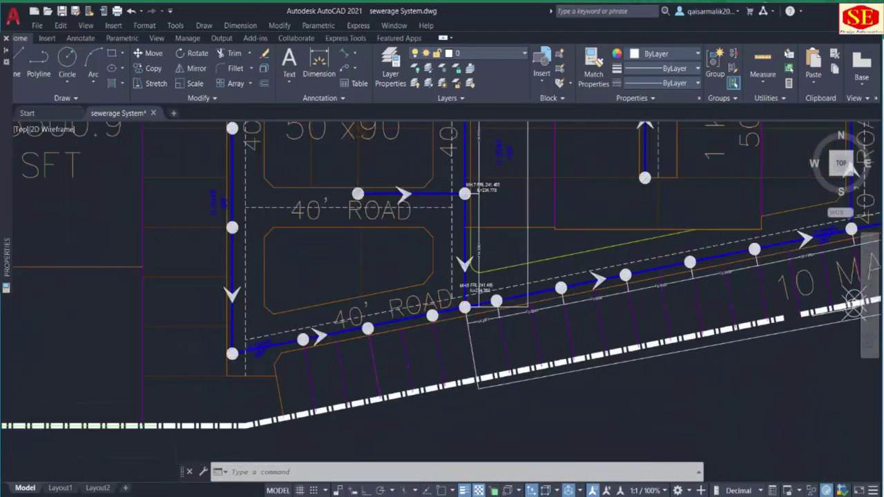
{"action": "scroll", "coordinate": [464, 306], "scroll_direction": "up", "scroll_amount": 2}
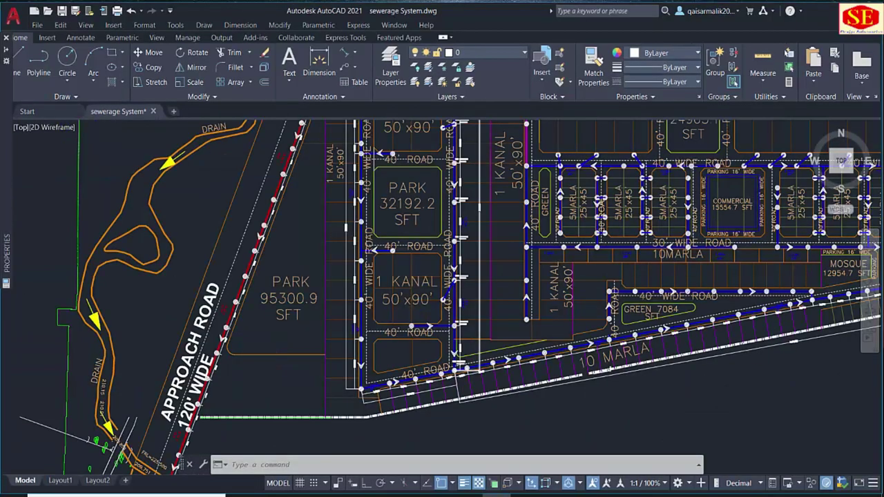
{"action": "scroll", "coordinate": [453, 343], "scroll_direction": "up", "scroll_amount": 5}
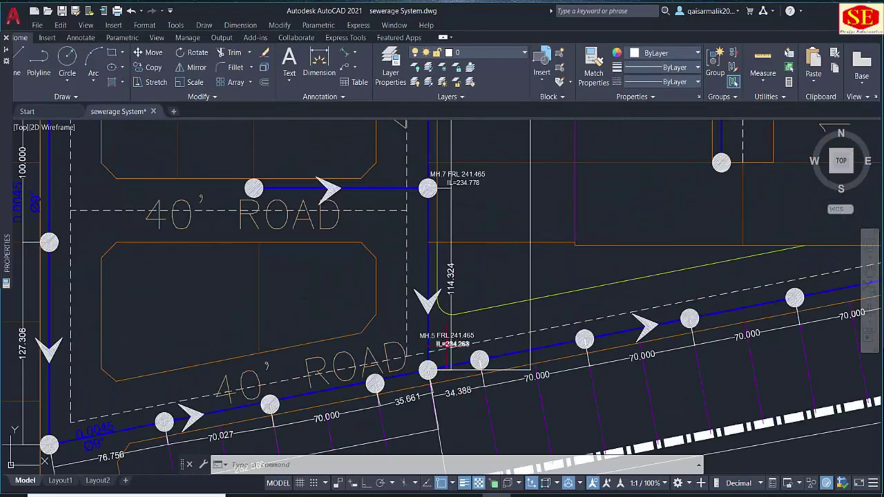
{"action": "scroll", "coordinate": [452, 343], "scroll_direction": "down", "scroll_amount": 5}
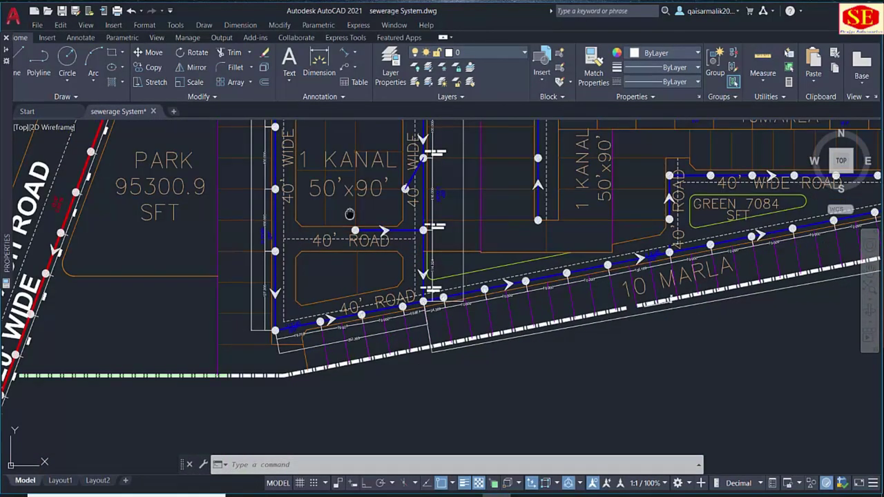
{"action": "middle_click_drag", "start_coordinate": [350, 215], "coordinate": [389, 414]}
{"action": "middle_click_drag", "start_coordinate": [334, 240], "coordinate": [331, 449]}
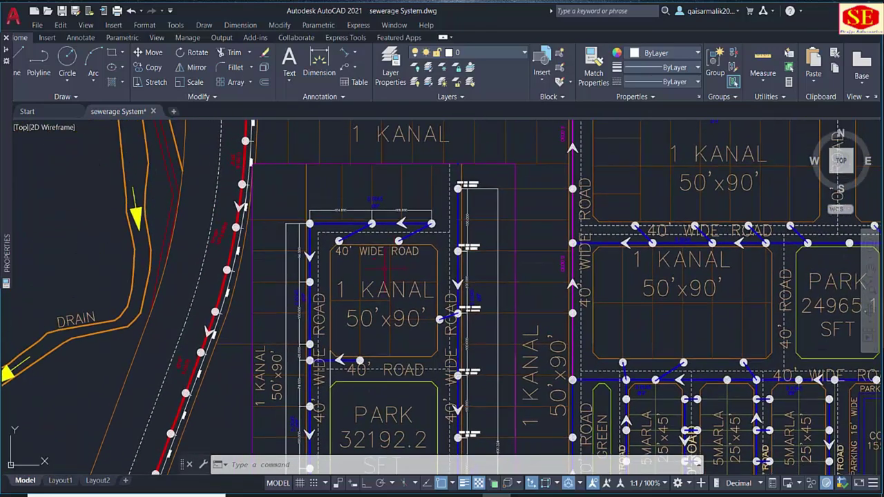
Copy MH.1's number, FRL and IL texts to the starting manhole of the branch on the 40' wide road.
{"action": "scroll", "coordinate": [427, 224], "scroll_direction": "up", "scroll_amount": 2}
{"action": "middle_click_drag", "start_coordinate": [427, 224], "coordinate": [399, 317]}
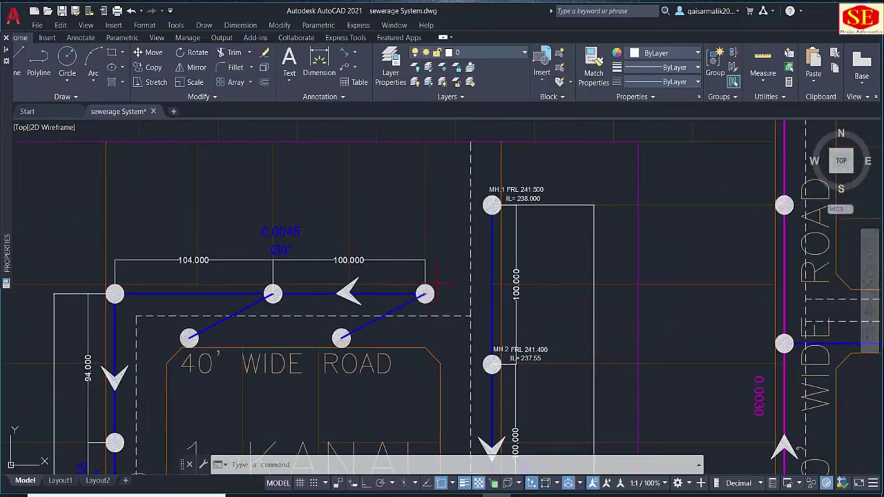
{"action": "type", "text": "co"}
{"action": "scroll", "coordinate": [512, 185], "scroll_direction": "up", "scroll_amount": 2}
{"action": "key", "text": "Return"}
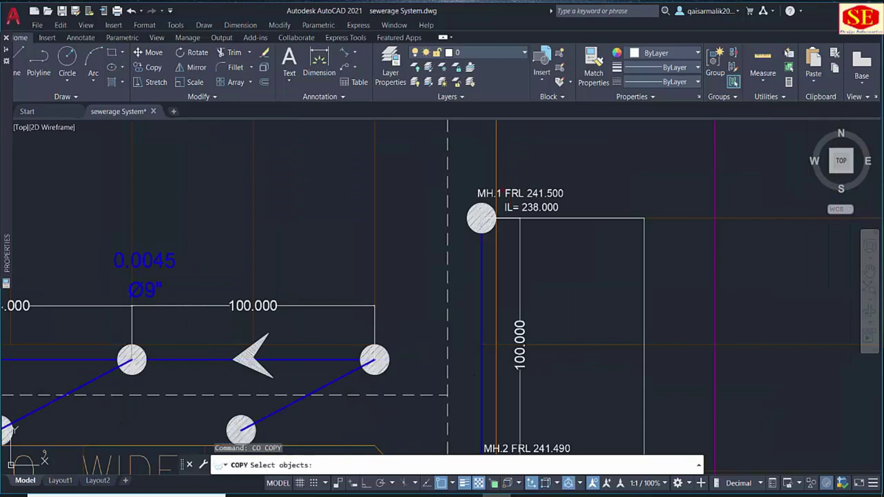
{"action": "left_click", "coordinate": [488, 193]}
{"action": "left_click", "coordinate": [542, 194]}
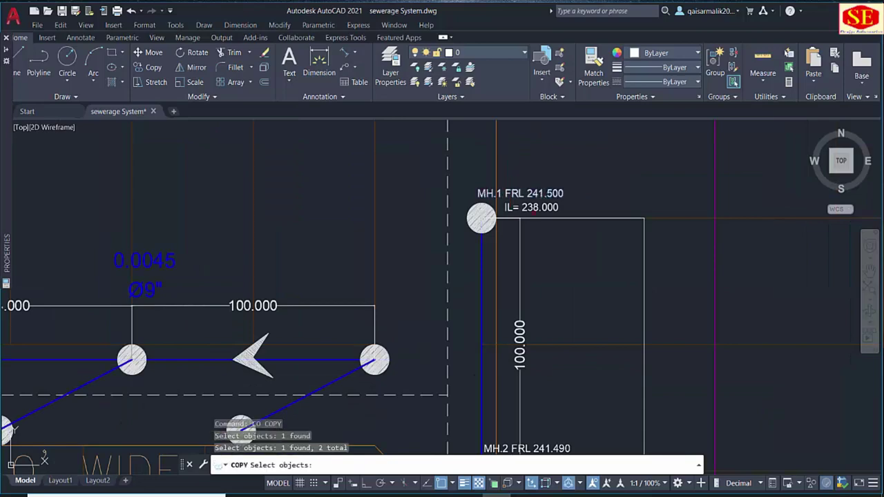
{"action": "left_click", "coordinate": [535, 208]}
{"action": "key", "text": "Return"}
{"action": "left_click", "coordinate": [599, 202]}
{"action": "middle_click_drag", "start_coordinate": [452, 341], "coordinate": [431, 294]}
{"action": "left_click", "coordinate": [474, 284]}
{"action": "key", "text": "Escape"}
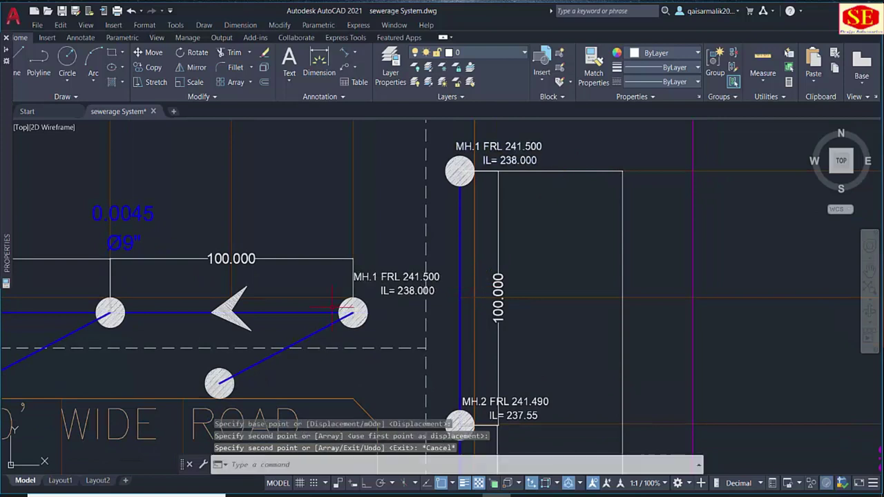
Change the copied FRL text at the branch's starting manhole to "FRL 241.550".
{"action": "scroll", "coordinate": [416, 281], "scroll_direction": "up", "scroll_amount": 2}
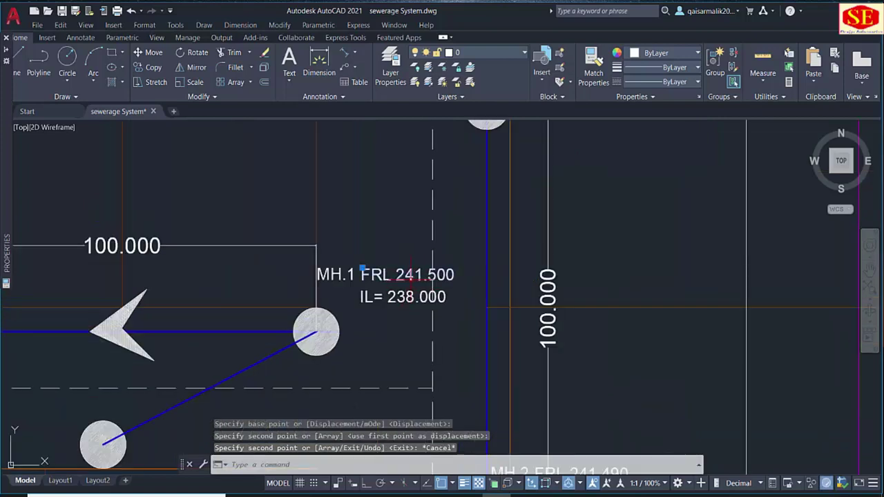
{"action": "double_click", "coordinate": [414, 275]}
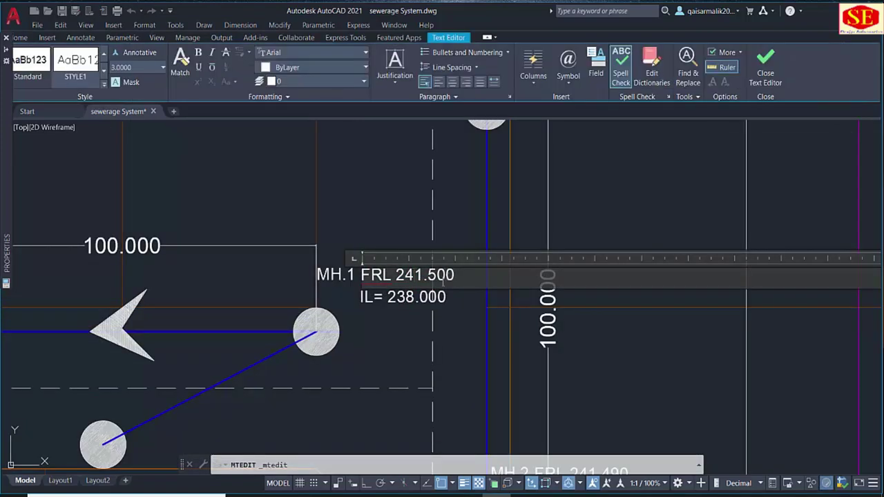
{"action": "key", "text": "BackSpace"}
{"action": "type", "text": "5"}
{"action": "key", "text": "Escape"}
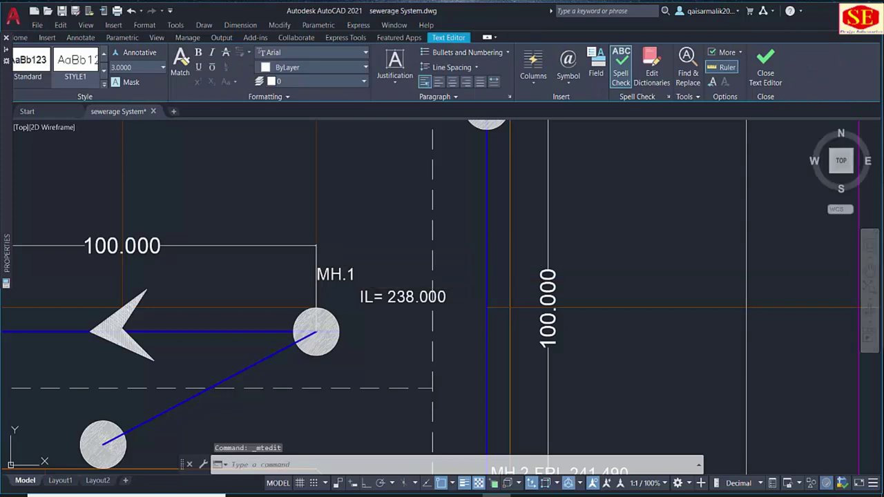
Check the typical section for the 9" RCC pipe in 9inch.pdf, plus the minimum manhole height and start FRL in the Excel sheet.
{"action": "scroll", "coordinate": [410, 310], "scroll_direction": "down", "scroll_amount": 3}
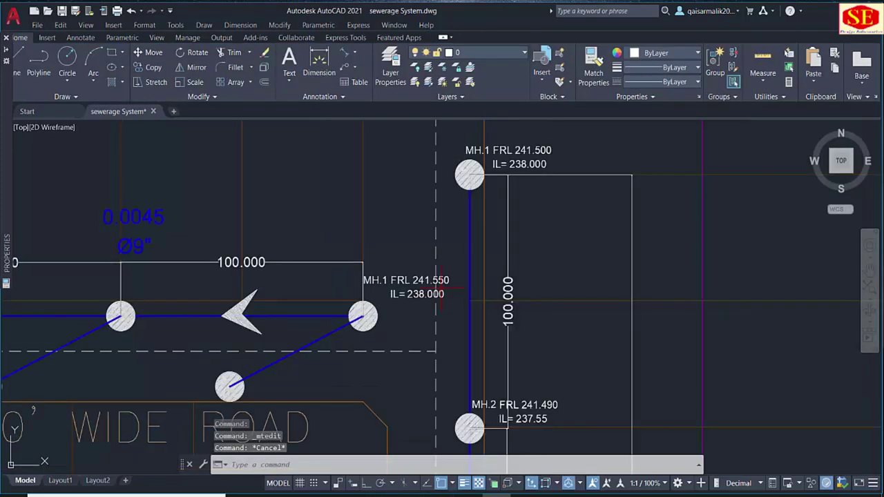
{"action": "scroll", "coordinate": [490, 275], "scroll_direction": "up", "scroll_amount": 4}
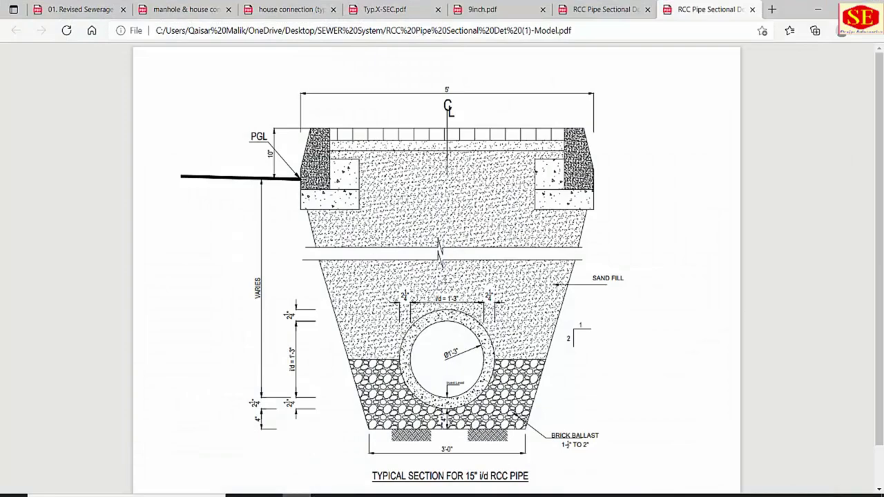
{"action": "left_click", "coordinate": [483, 10]}
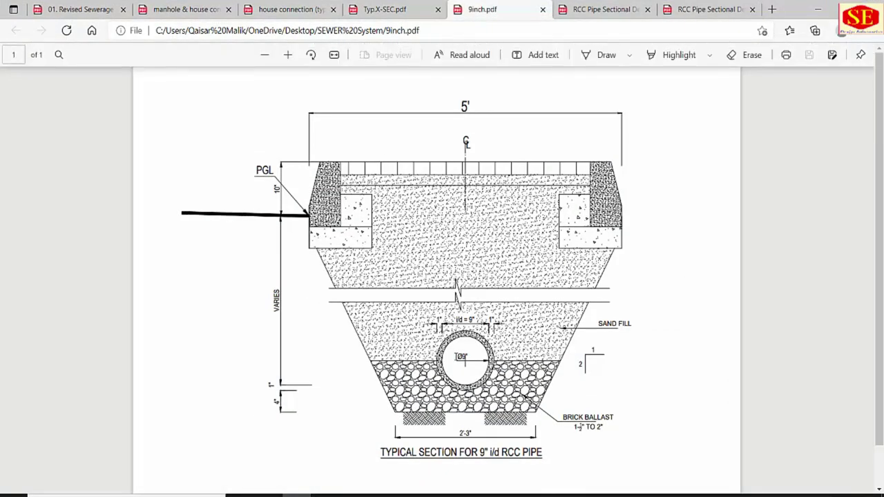
{"action": "left_click", "coordinate": [467, 495]}
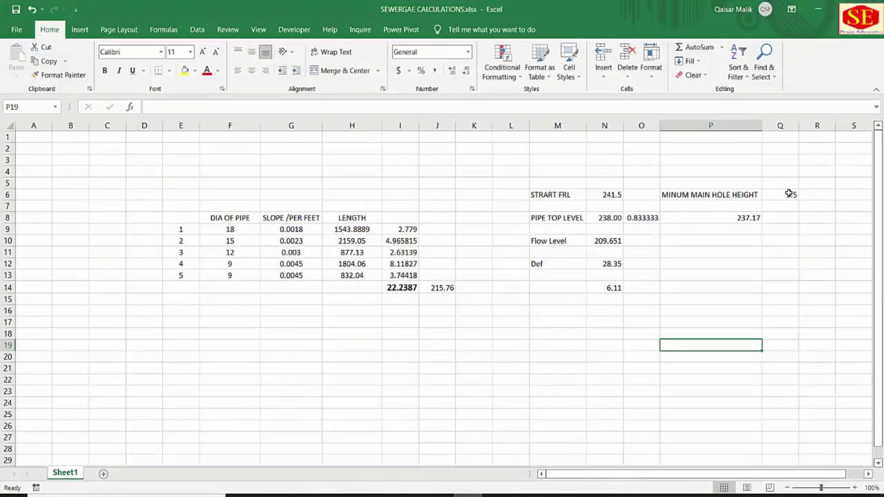
{"action": "left_click", "coordinate": [790, 194]}
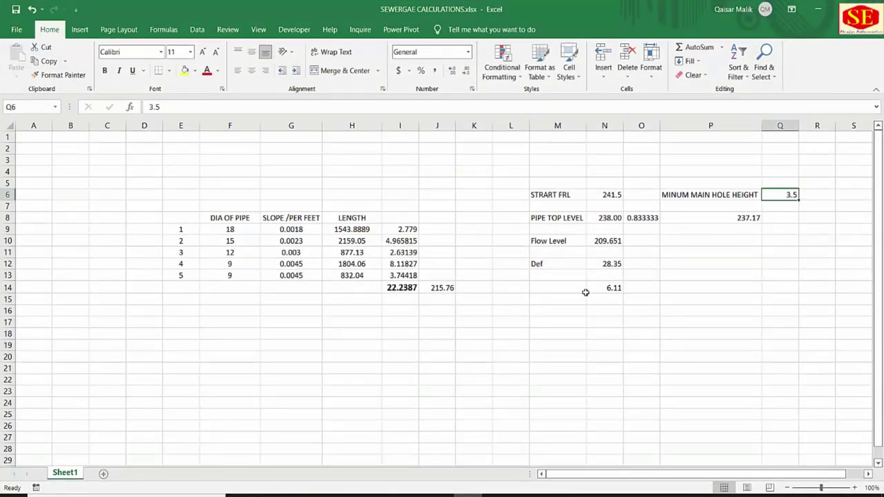
{"action": "left_click", "coordinate": [608, 198]}
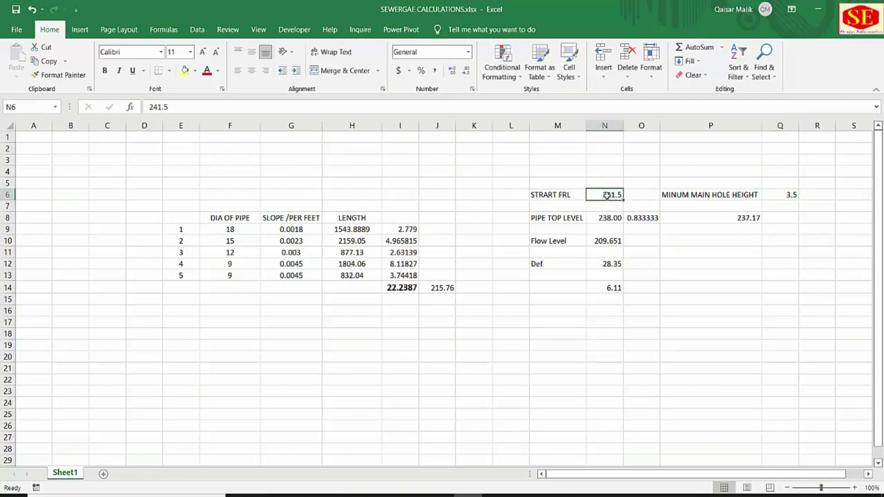
{"action": "left_click", "coordinate": [548, 311]}
Check the branch's starting manhole label in AutoCAD and enter its FRL, 241.55, in cell M16 of the Excel sheet.
{"action": "left_click", "coordinate": [496, 494]}
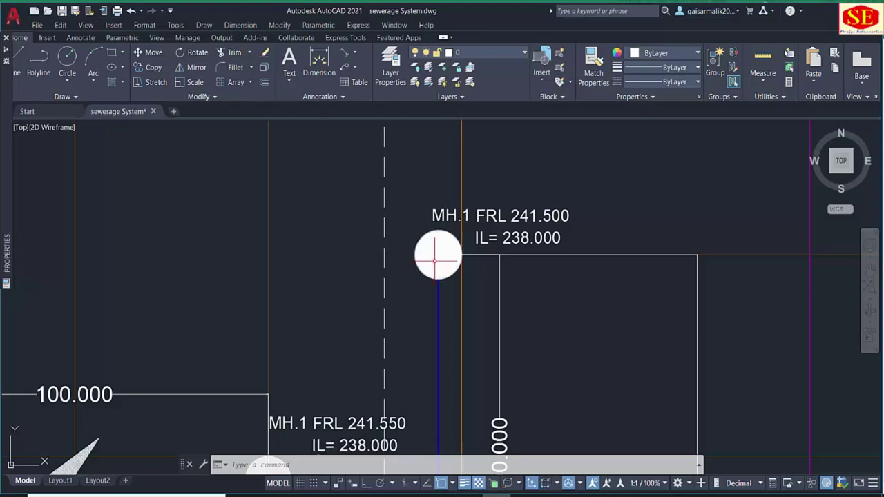
{"action": "middle_click_drag", "start_coordinate": [435, 261], "coordinate": [595, 203]}
{"action": "middle_click_drag", "start_coordinate": [479, 350], "coordinate": [461, 261]}
{"action": "scroll", "coordinate": [532, 280], "scroll_direction": "up", "scroll_amount": 2}
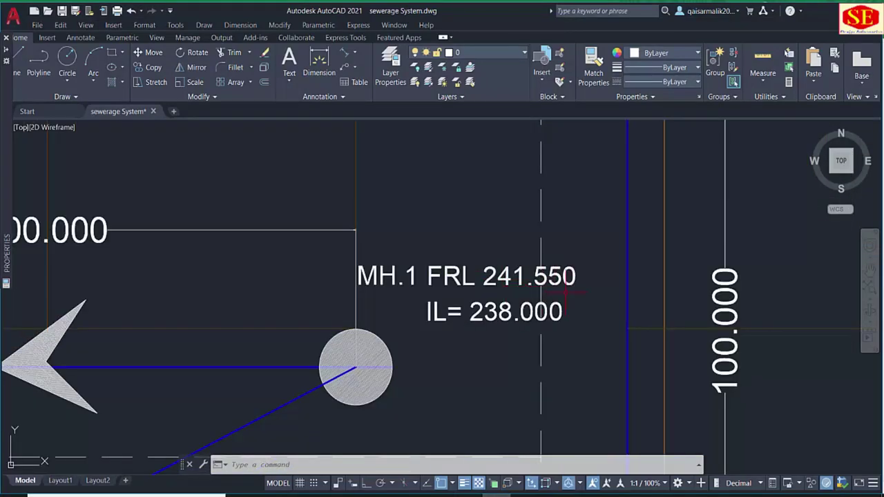
{"action": "left_click", "coordinate": [469, 495]}
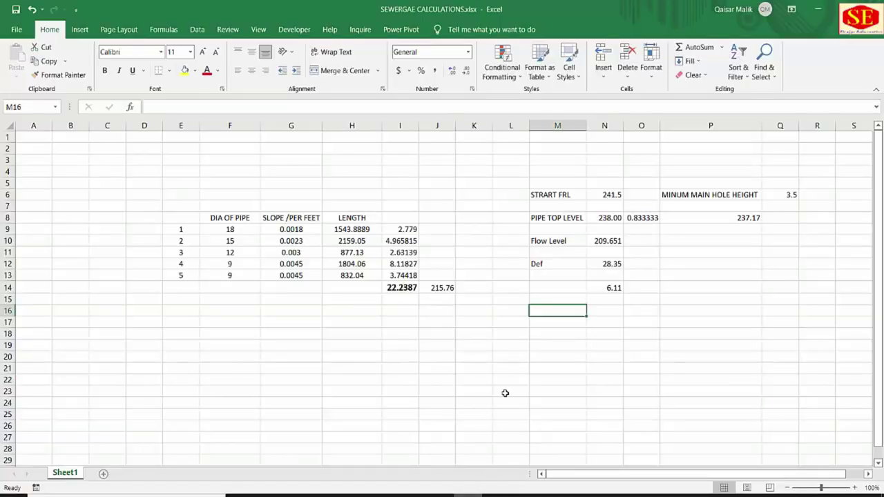
{"action": "type", "text": "241.55"}
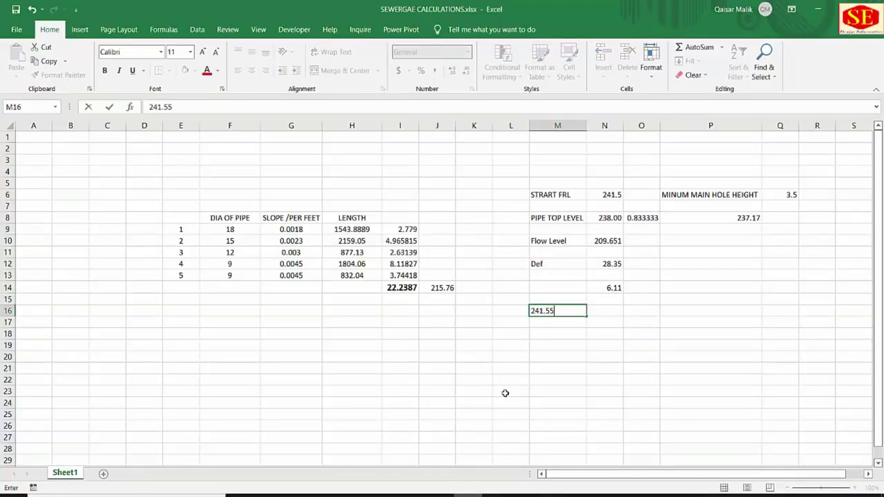
{"action": "key", "text": "Return"}
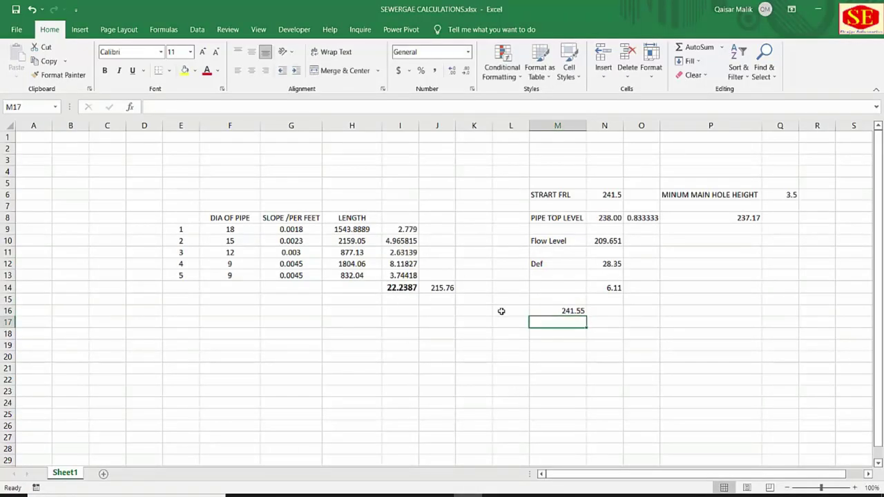
Label the new level with the text "strat LEVEL" in cell L16.
{"action": "left_click", "coordinate": [506, 311]}
{"action": "type", "text": "strat L"}
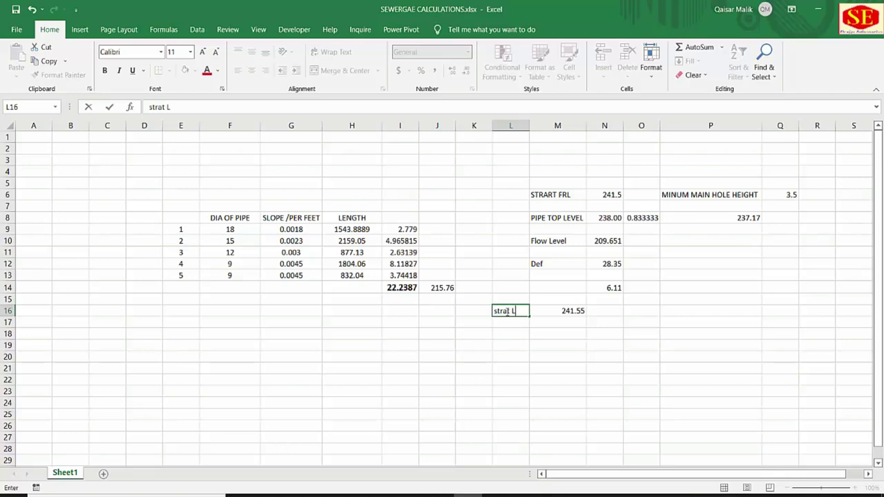
{"action": "type", "text": "EVEL"}
{"action": "left_click", "coordinate": [575, 336]}
Subtract the minimum manhole height from the start level in cell N16 with the formula =M16-Q6.
{"action": "left_click", "coordinate": [605, 311]}
{"action": "type", "text": "="}
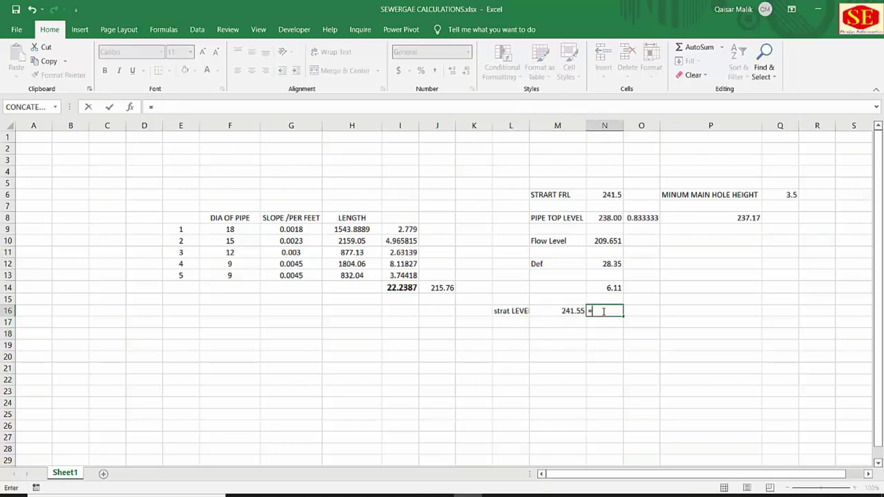
{"action": "left_click", "coordinate": [581, 310]}
{"action": "type", "text": "-"}
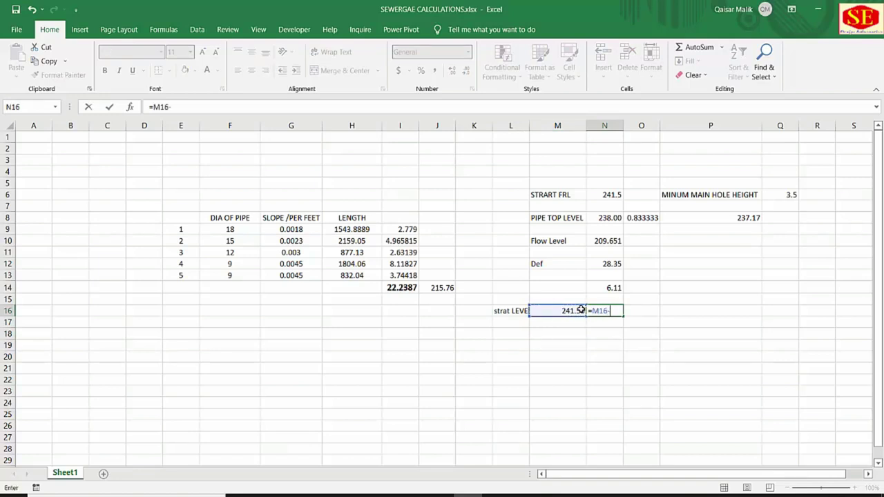
{"action": "left_click", "coordinate": [792, 195]}
{"action": "key", "text": "Return"}
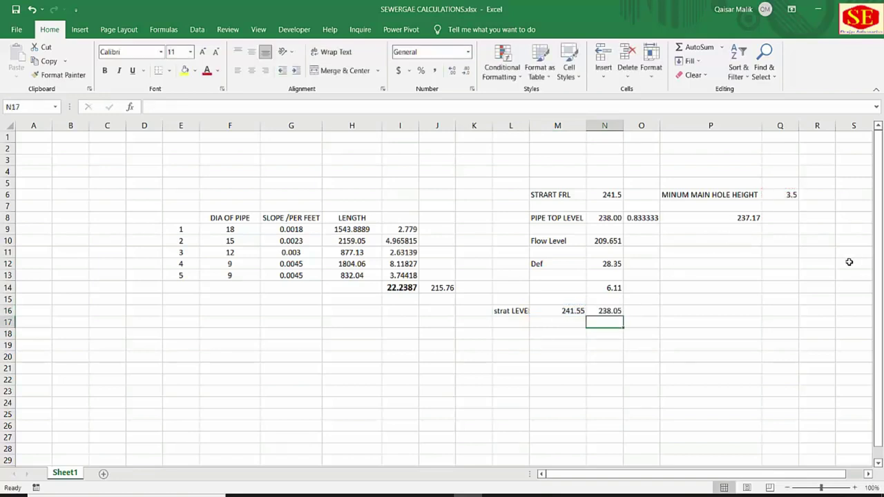
{"action": "left_click", "coordinate": [605, 311]}
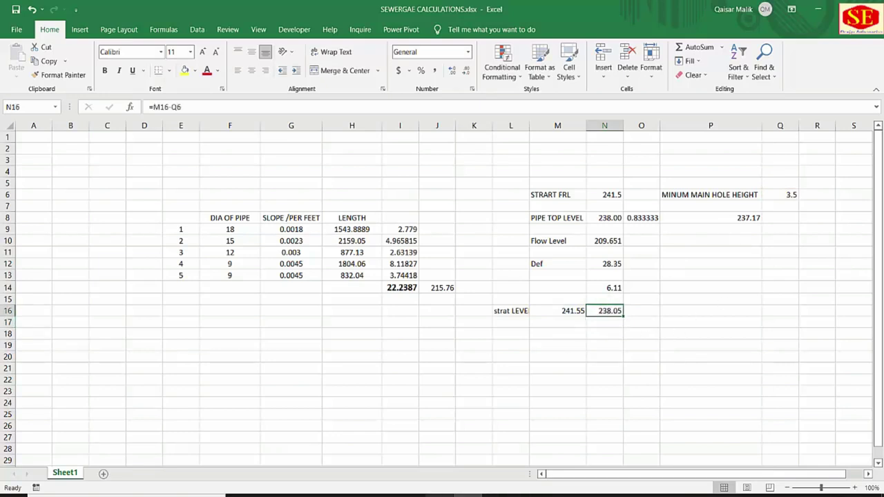
Check the 9" pipe's diameter and wall thickness in 9inch.pdf, then enter the formula =10/12 in cell O16 of the Excel sheet.
{"action": "key", "text": "alt+Tab"}
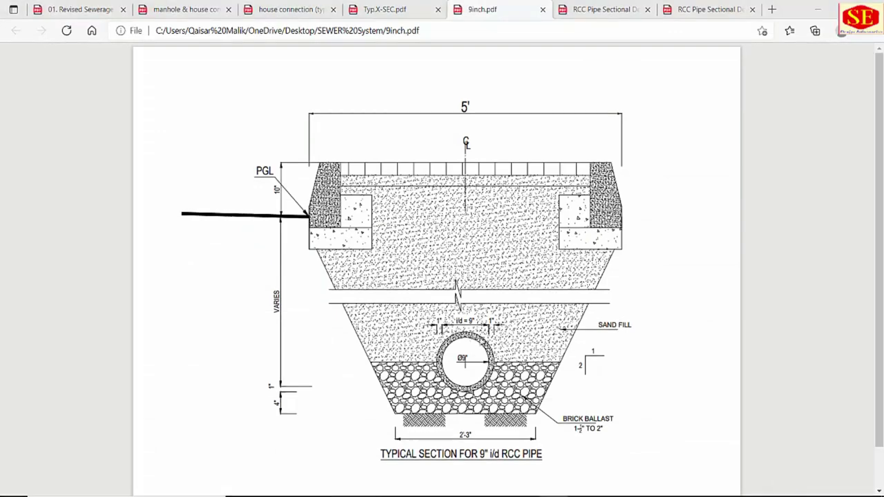
{"action": "scroll", "coordinate": [475, 373], "scroll_direction": "up", "scroll_amount": 5, "text": "ctrl"}
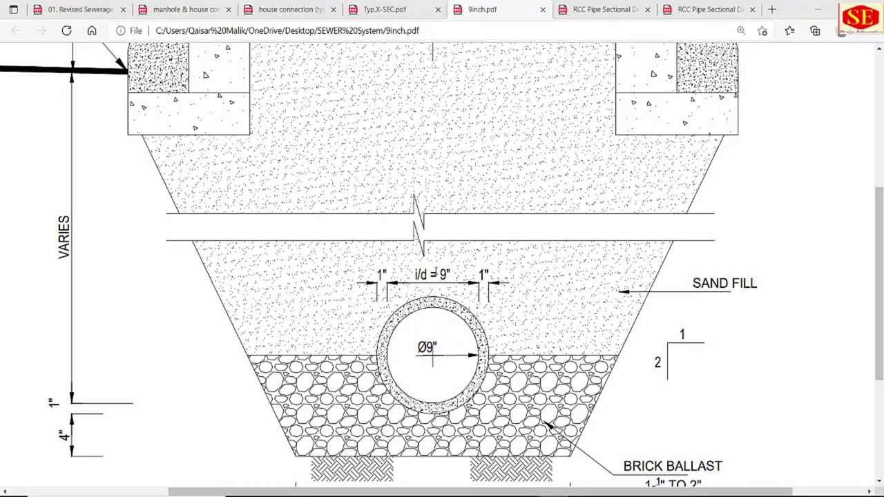
{"action": "left_click", "coordinate": [491, 495]}
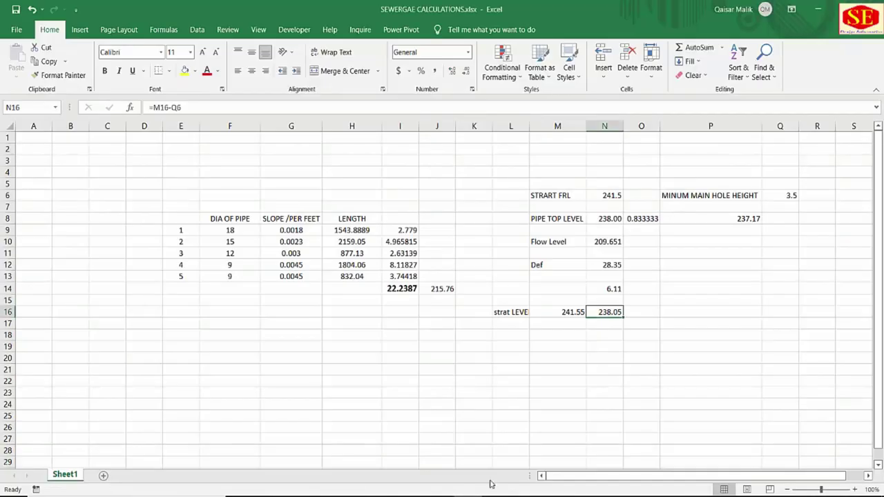
{"action": "double_click", "coordinate": [641, 218]}
{"action": "left_click", "coordinate": [649, 314]}
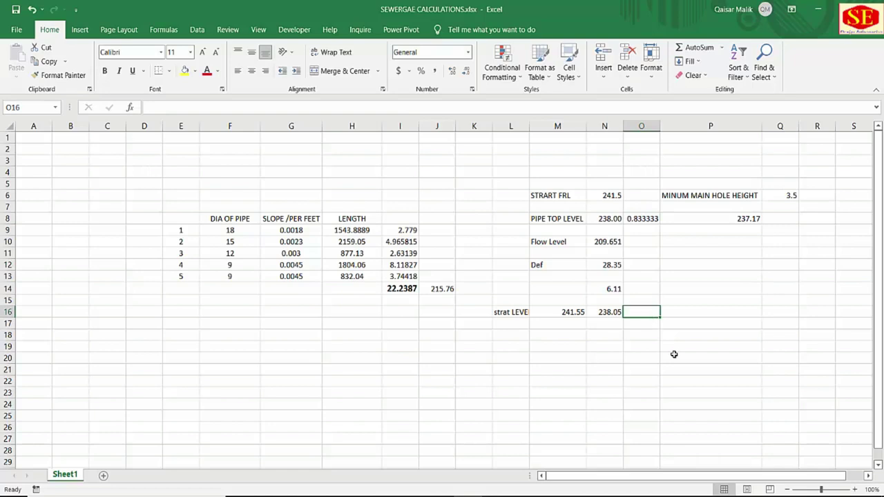
{"action": "type", "text": "=10/12"}
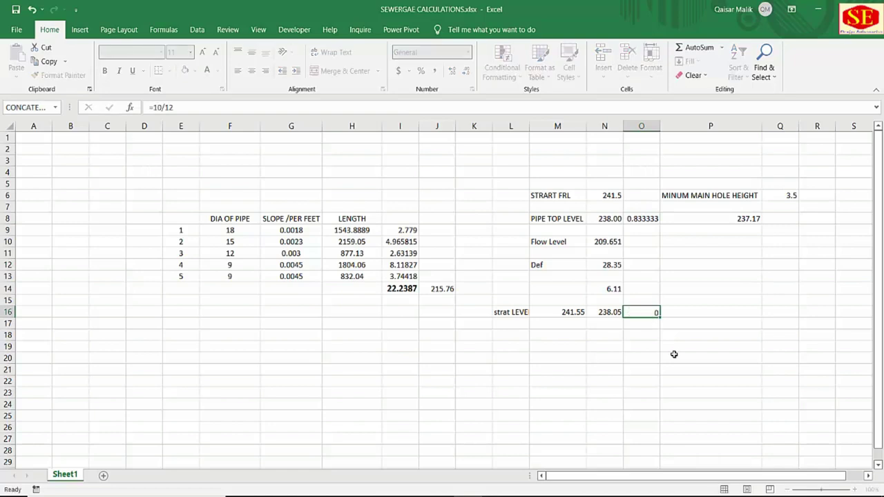
{"action": "key", "text": "Return"}
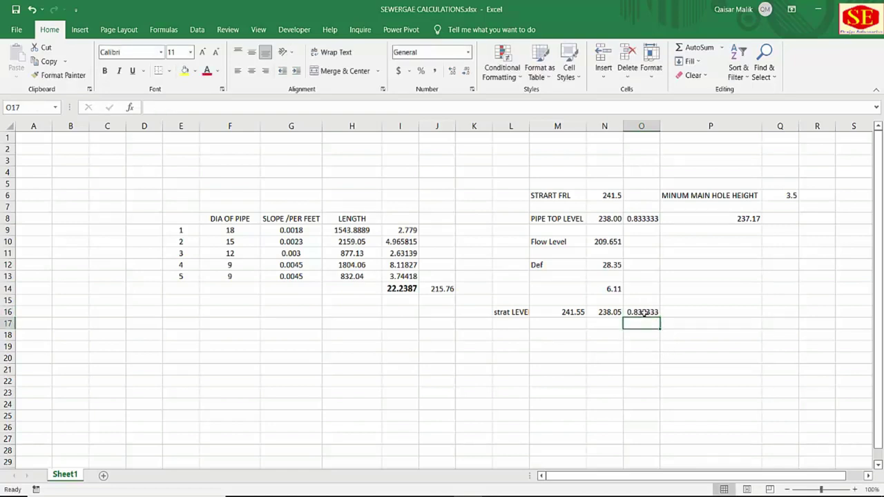
{"action": "key", "text": "Up"}
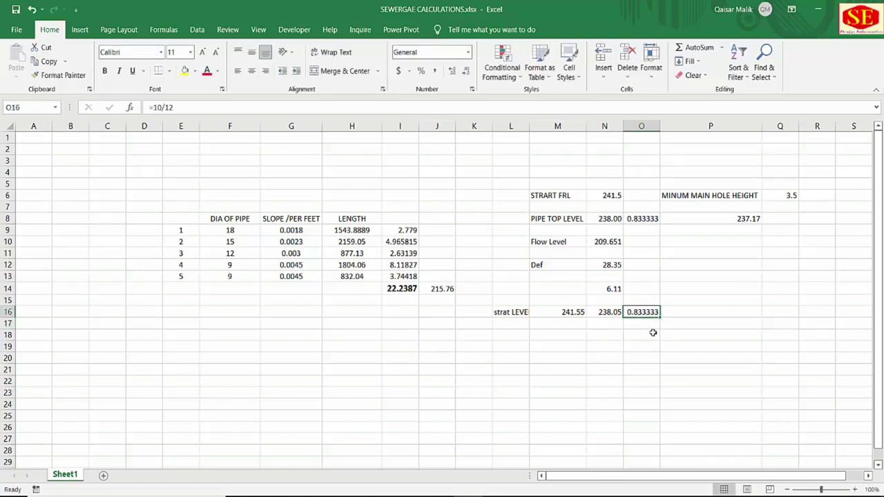
Calculate the branch's start invert level in cell N17 with the formula =N16-O16.
{"action": "left_click", "coordinate": [615, 313]}
{"action": "left_click", "coordinate": [614, 325]}
{"action": "type", "text": "="}
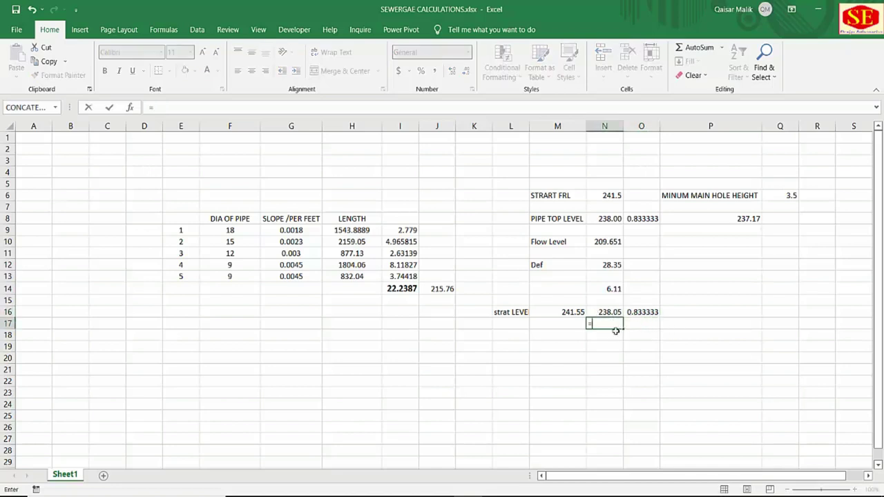
{"action": "left_click", "coordinate": [605, 312]}
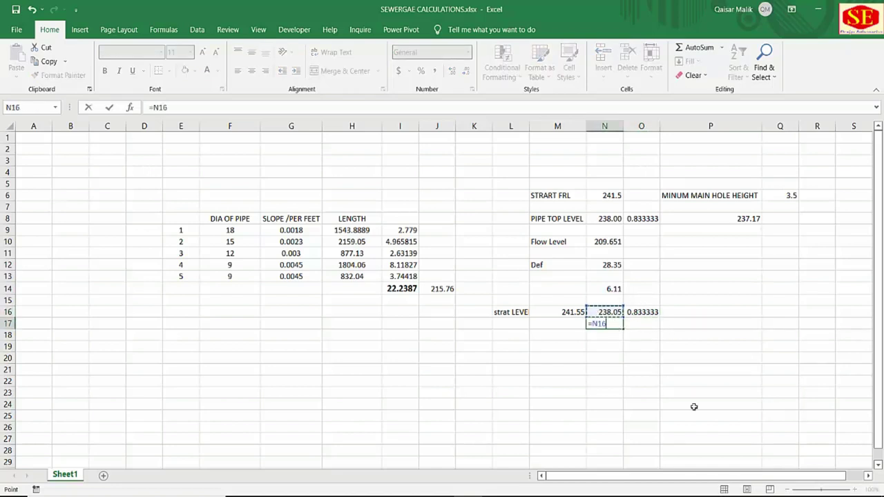
{"action": "type", "text": "-"}
{"action": "left_click", "coordinate": [651, 311]}
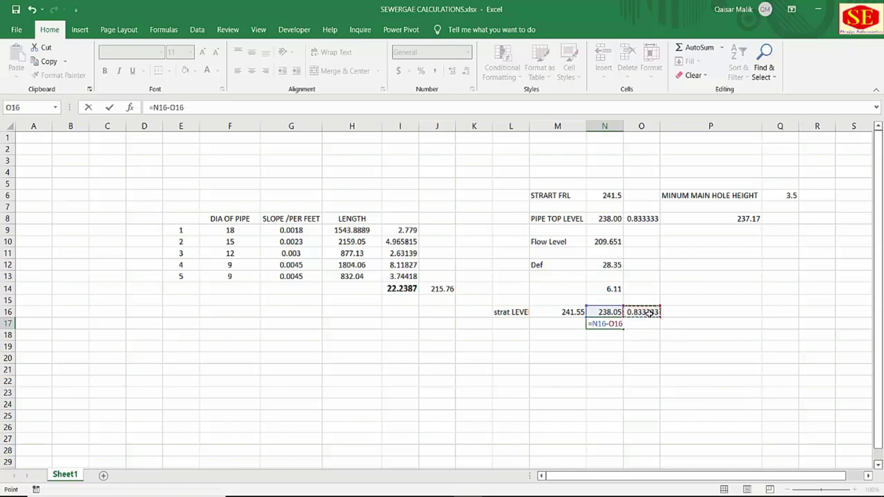
{"action": "key", "text": "Return"}
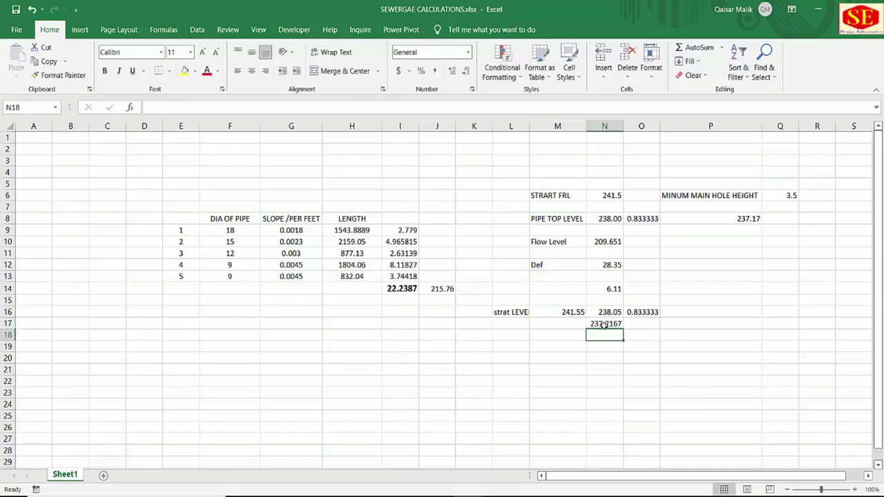
{"action": "left_click", "coordinate": [606, 324]}
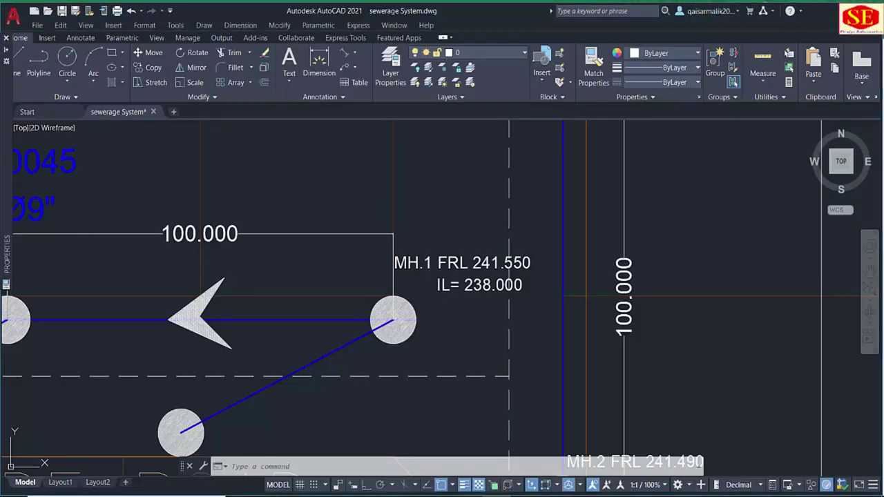
In AutoCAD, change the invert label of the 40' wide road branch's MH.1 (FRL 241.550) to IL= 237.218, checking the Excel result.
{"action": "scroll", "coordinate": [432, 333], "scroll_direction": "down", "scroll_amount": 2}
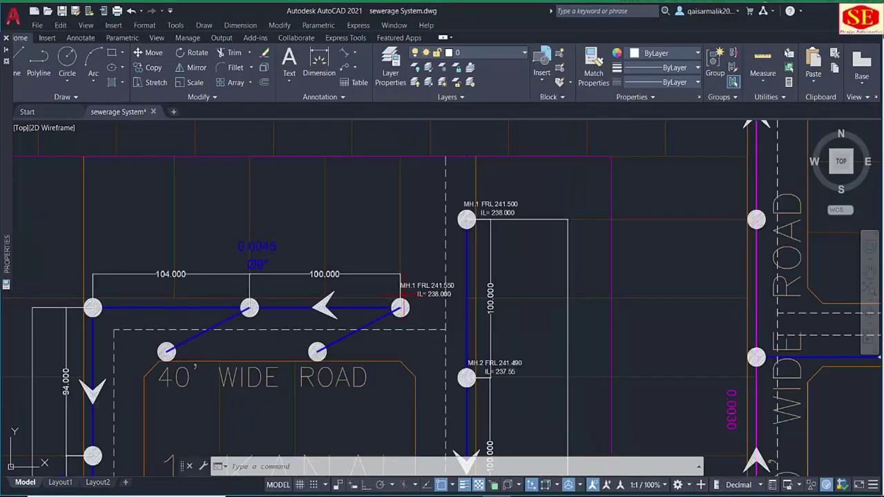
{"action": "scroll", "coordinate": [408, 290], "scroll_direction": "up", "scroll_amount": 2}
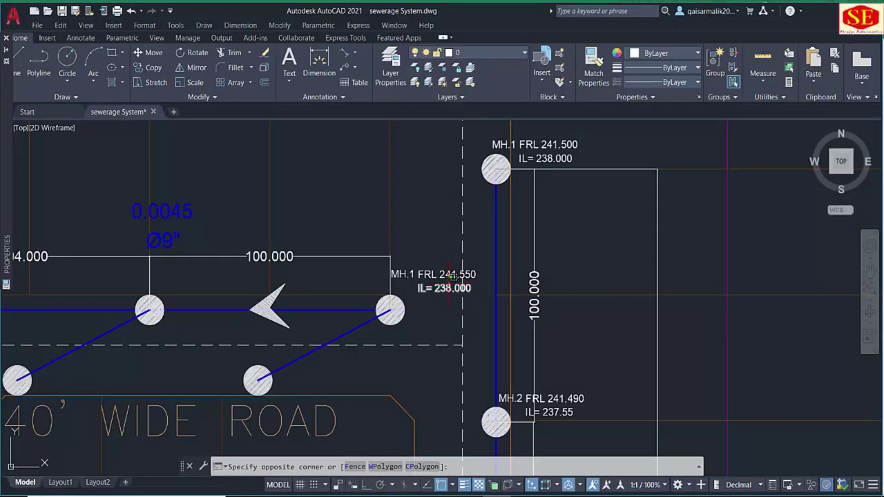
{"action": "double_click", "coordinate": [447, 287]}
{"action": "type", "text": "7.2"}
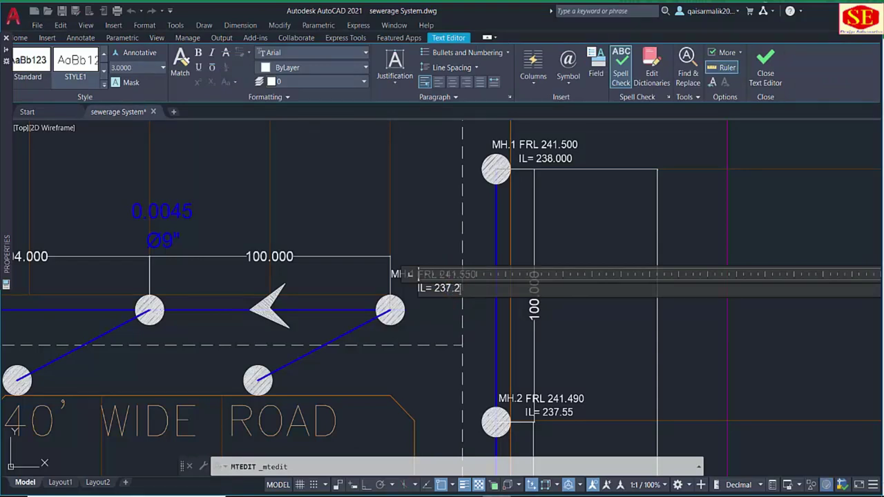
{"action": "left_click", "coordinate": [495, 496]}
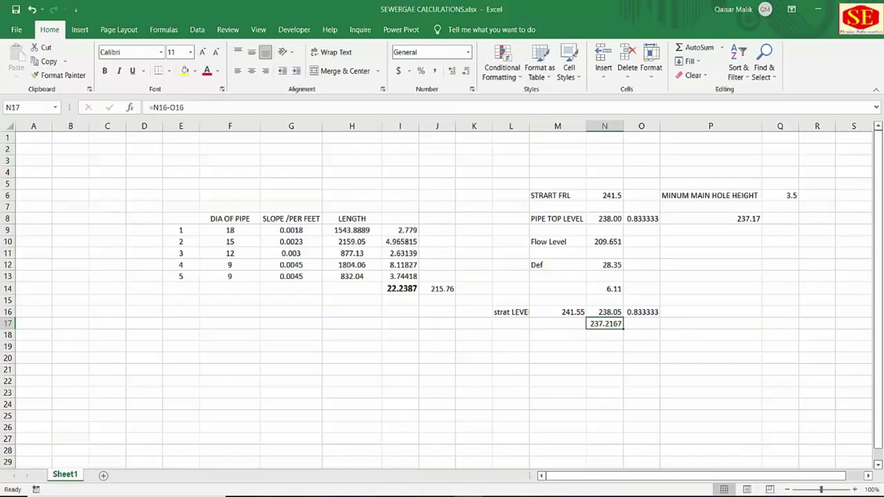
{"action": "key", "text": "alt+Tab"}
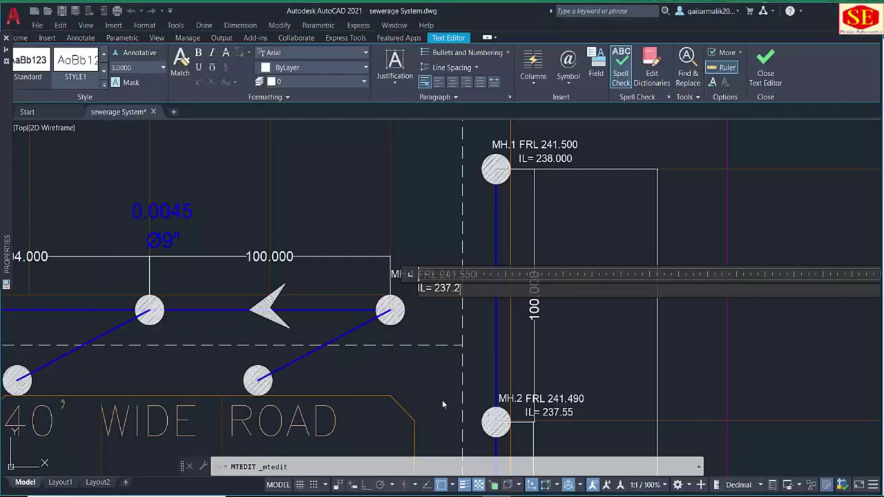
{"action": "type", "text": "18"}
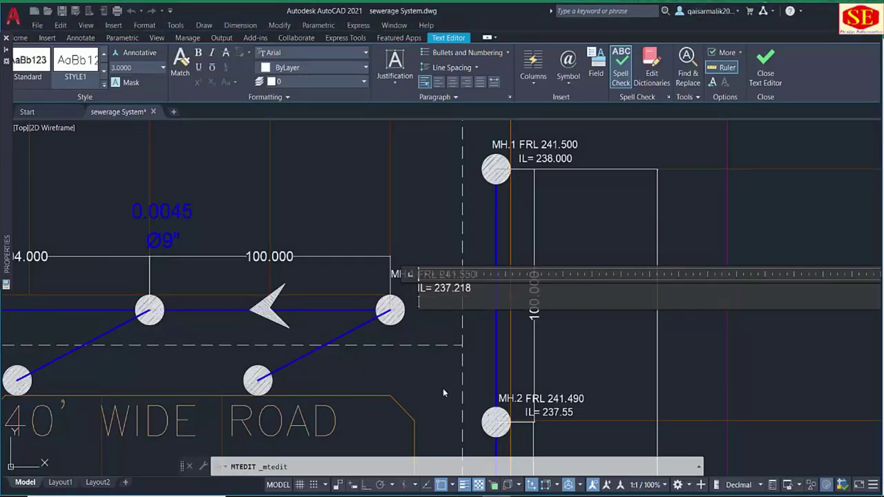
{"action": "key", "text": "Escape"}
Examine the MH.1 label with FRL 241.500 in AutoCAD, the 9" pipe section in 9inch.pdf and the start-level calculations in Excel.
{"action": "middle_click_drag", "start_coordinate": [462, 290], "coordinate": [559, 274]}
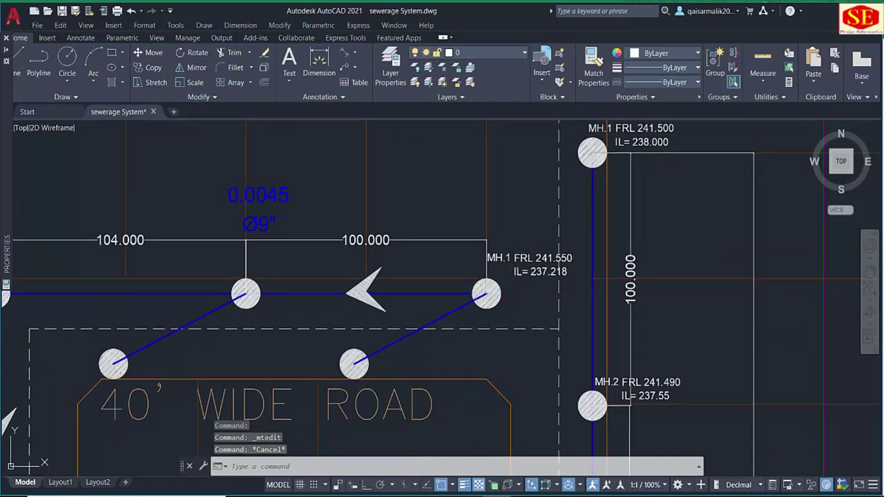
{"action": "scroll", "coordinate": [552, 210], "scroll_direction": "down", "scroll_amount": 1}
{"action": "middle_click_drag", "start_coordinate": [552, 210], "coordinate": [421, 314]}
{"action": "scroll", "coordinate": [491, 262], "scroll_direction": "up", "scroll_amount": 1}
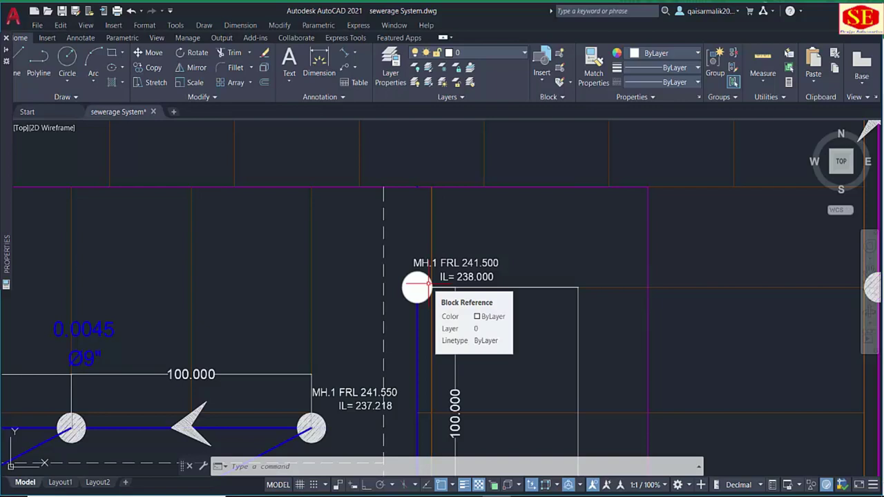
{"action": "middle_click_drag", "start_coordinate": [417, 284], "coordinate": [420, 270]}
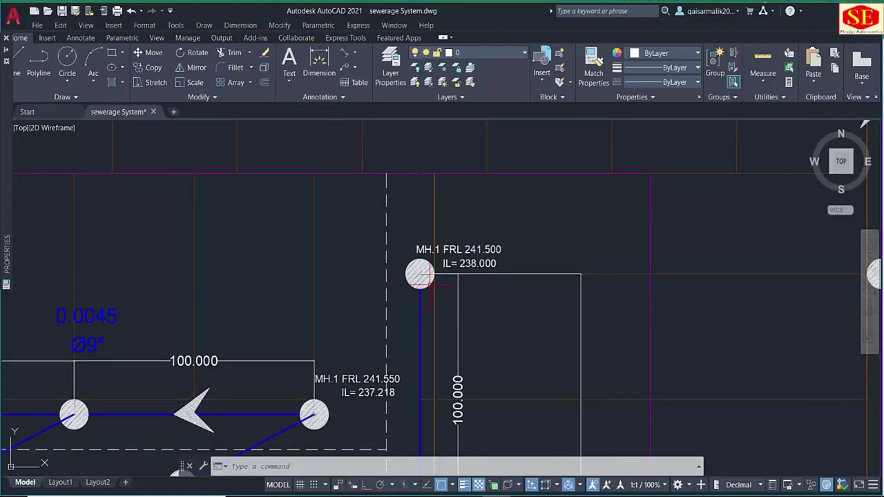
{"action": "left_click", "coordinate": [269, 495]}
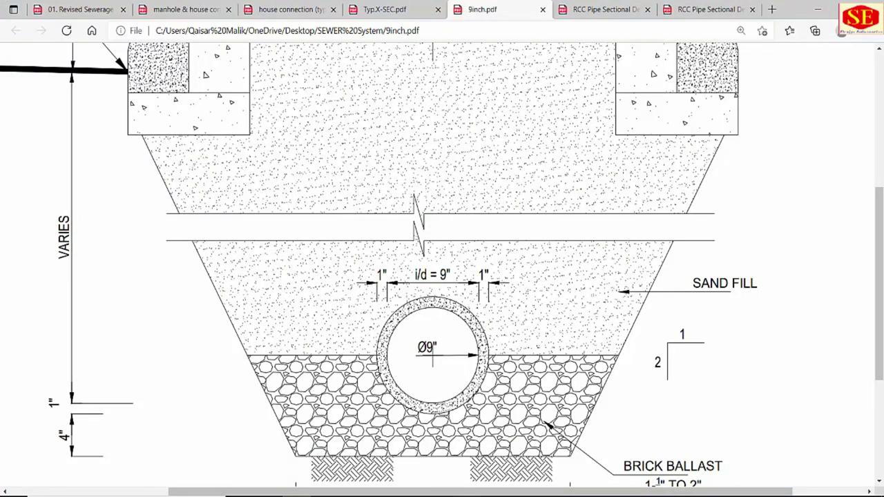
{"action": "key", "text": "alt+Tab"}
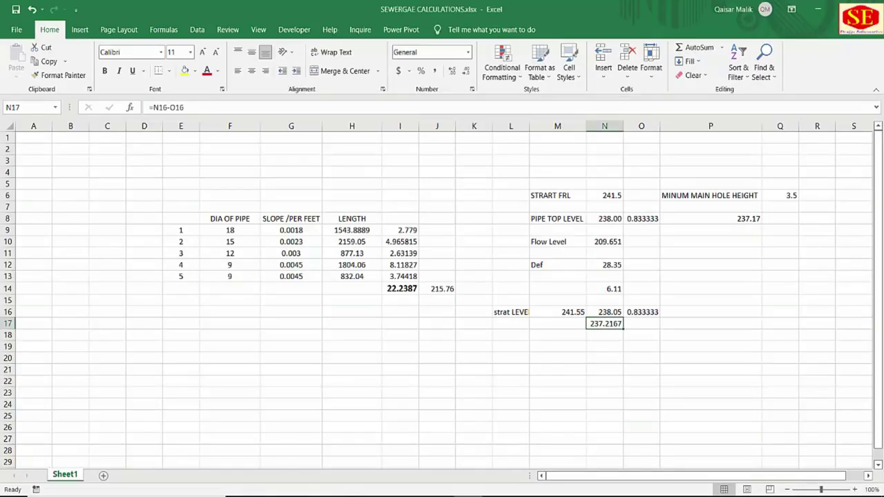
{"action": "left_click", "coordinate": [608, 196]}
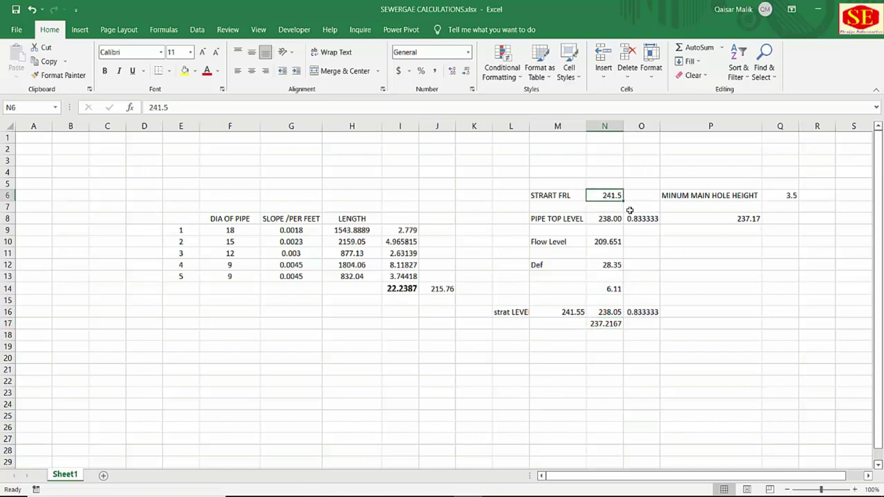
{"action": "left_click", "coordinate": [788, 195]}
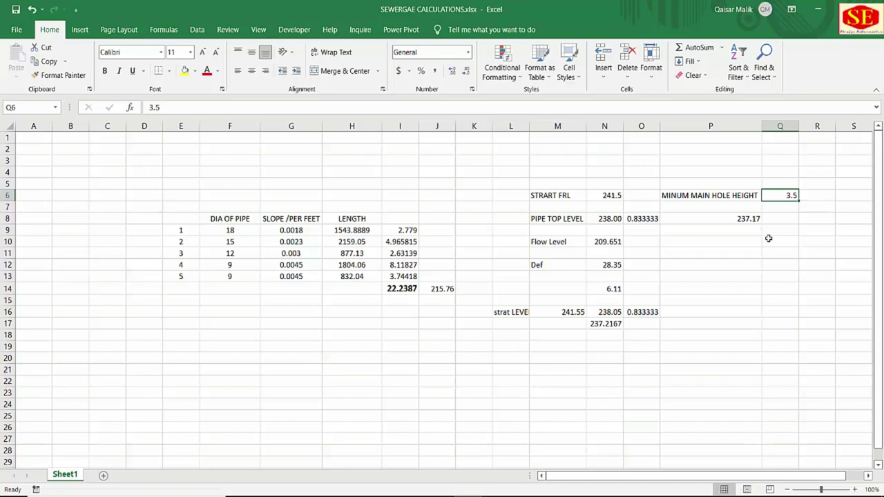
{"action": "left_click", "coordinate": [611, 312]}
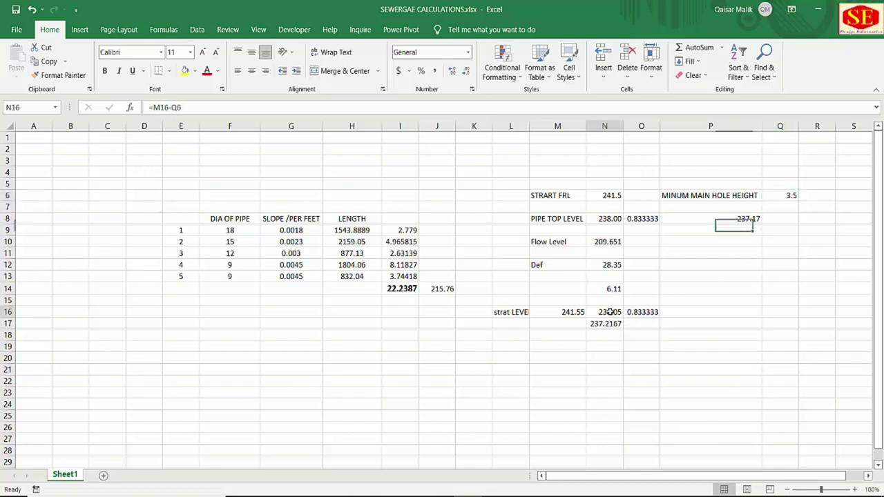
{"action": "left_click", "coordinate": [649, 312]}
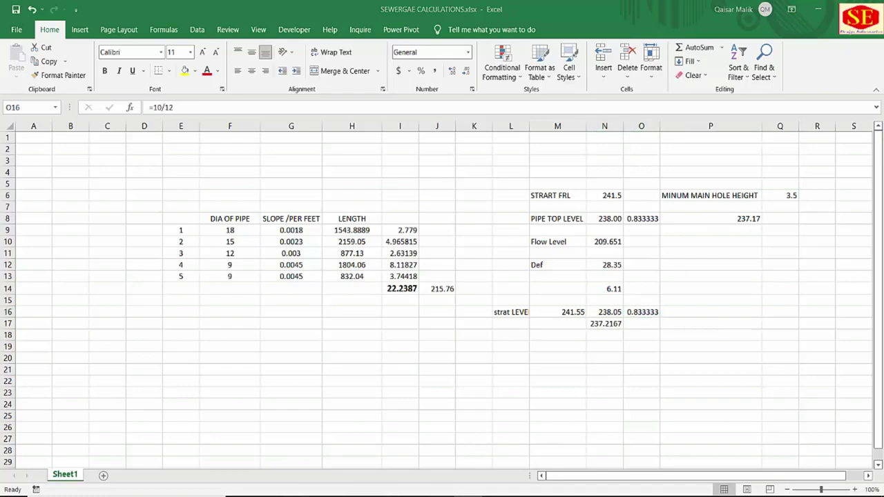